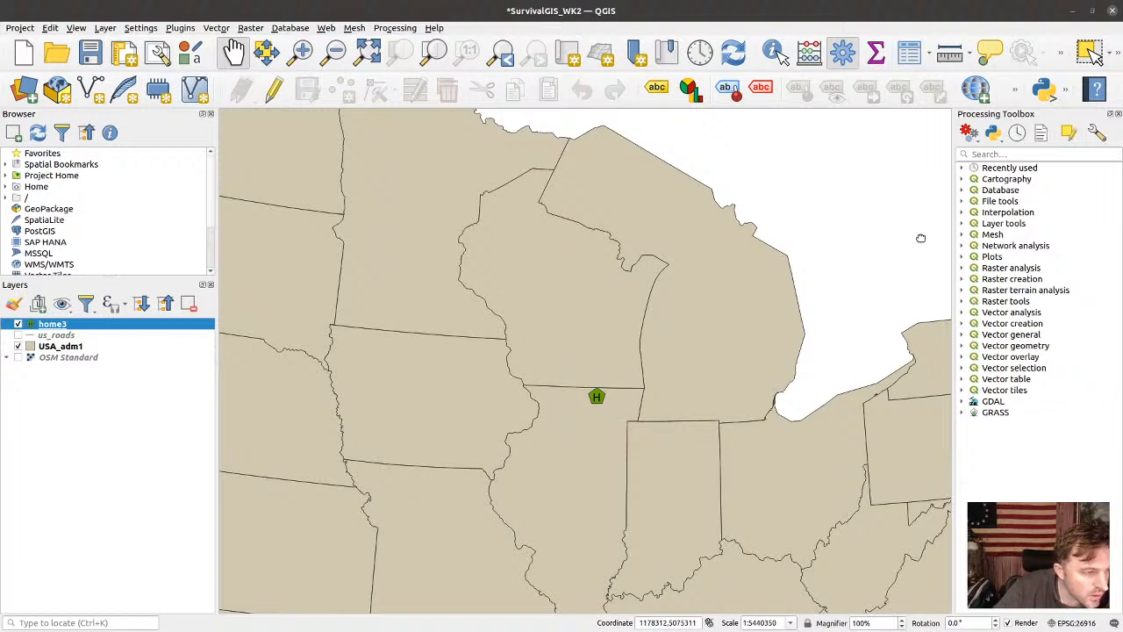
View the GeoCoding plugin's address search dialog and close it without entering an address
{"action": "left_click", "coordinate": [1066, 97]}
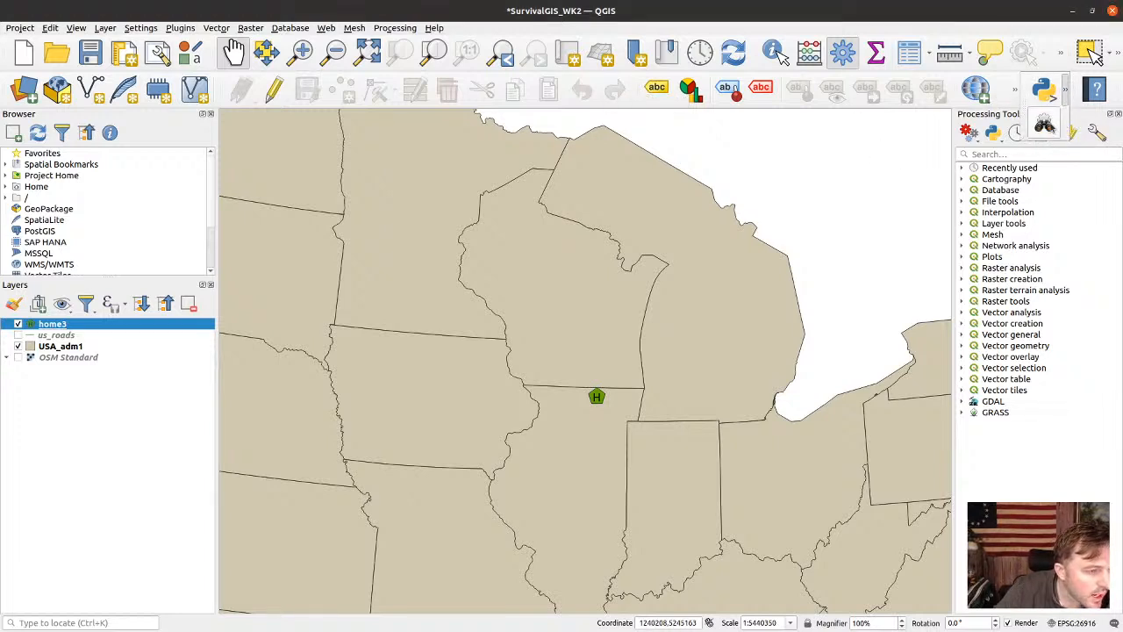
{"action": "left_click", "coordinate": [1044, 125]}
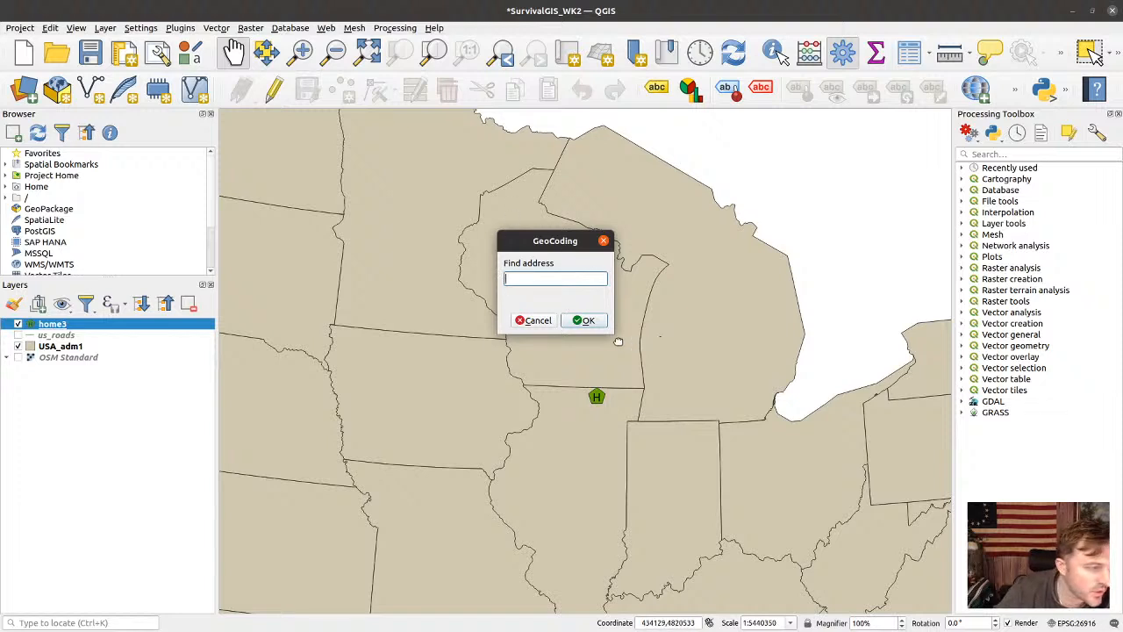
{"action": "left_click_drag", "start_coordinate": [618, 342], "coordinate": [665, 349]}
{"action": "left_click", "coordinate": [654, 241]}
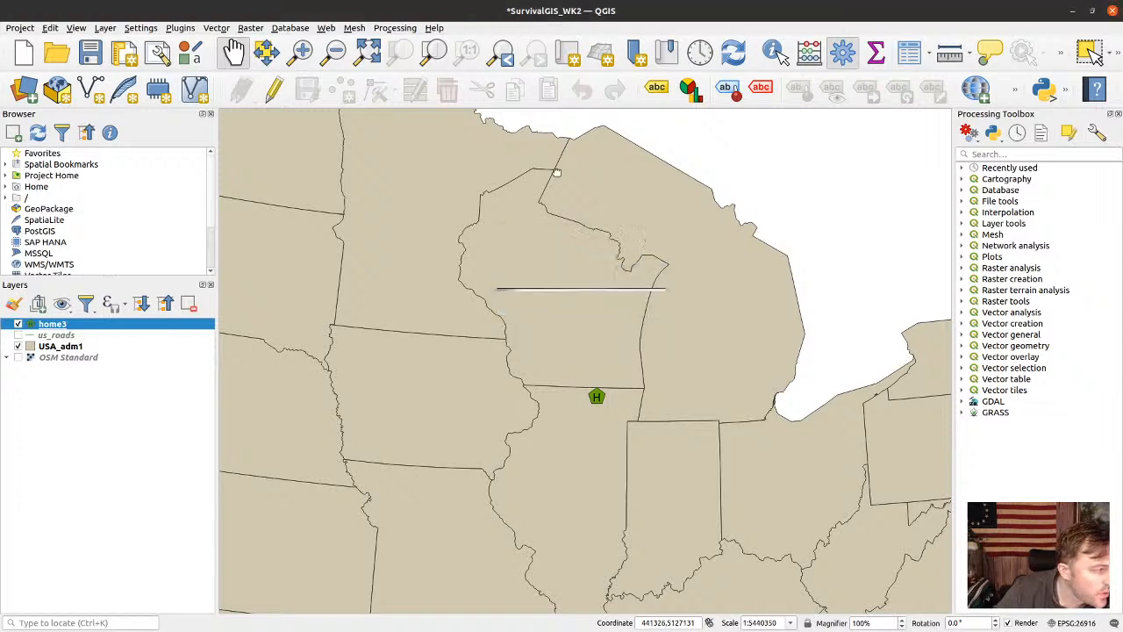
Open the plugin manager's list of installed plugins in an enlarged window, keeping the QGIS main window maximized
{"action": "left_click", "coordinate": [180, 28]}
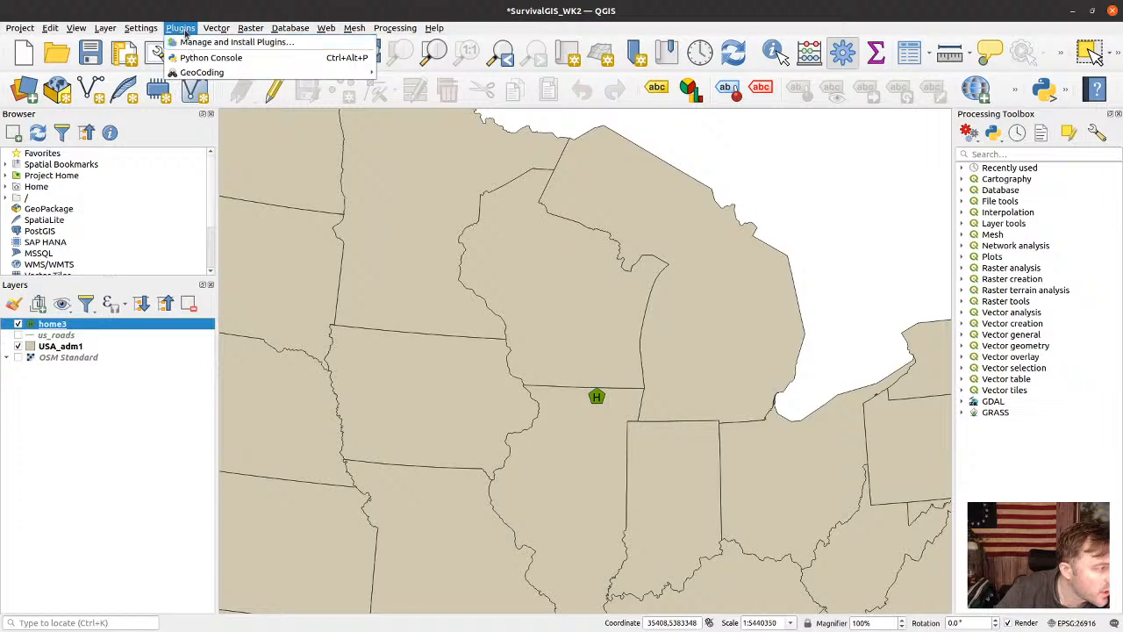
{"action": "left_click", "coordinate": [189, 42]}
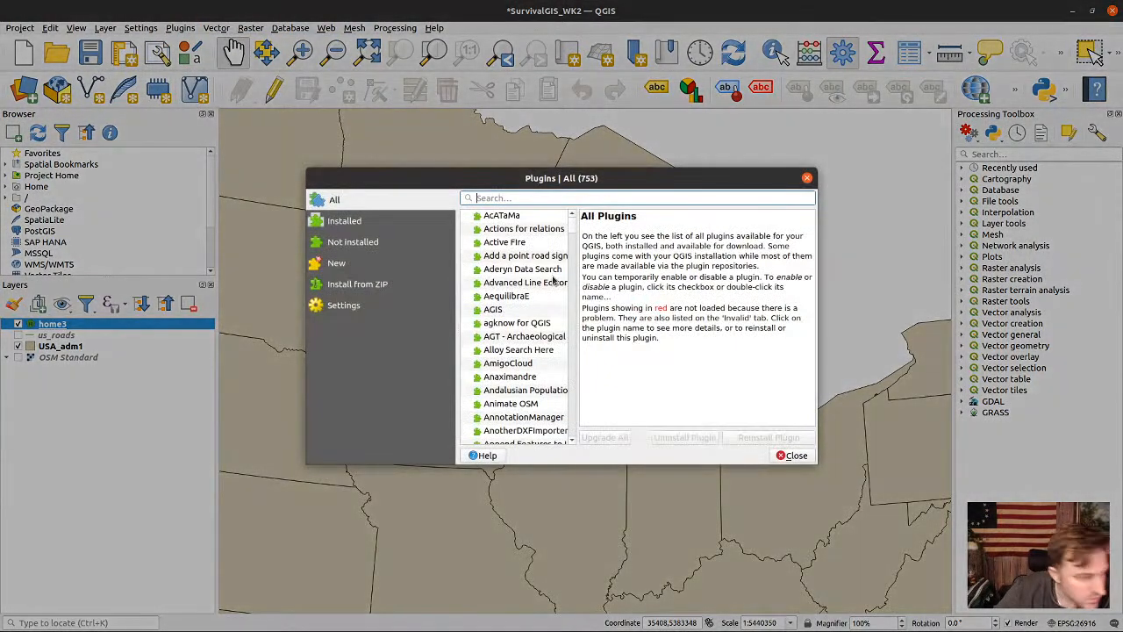
{"action": "left_click", "coordinate": [367, 227]}
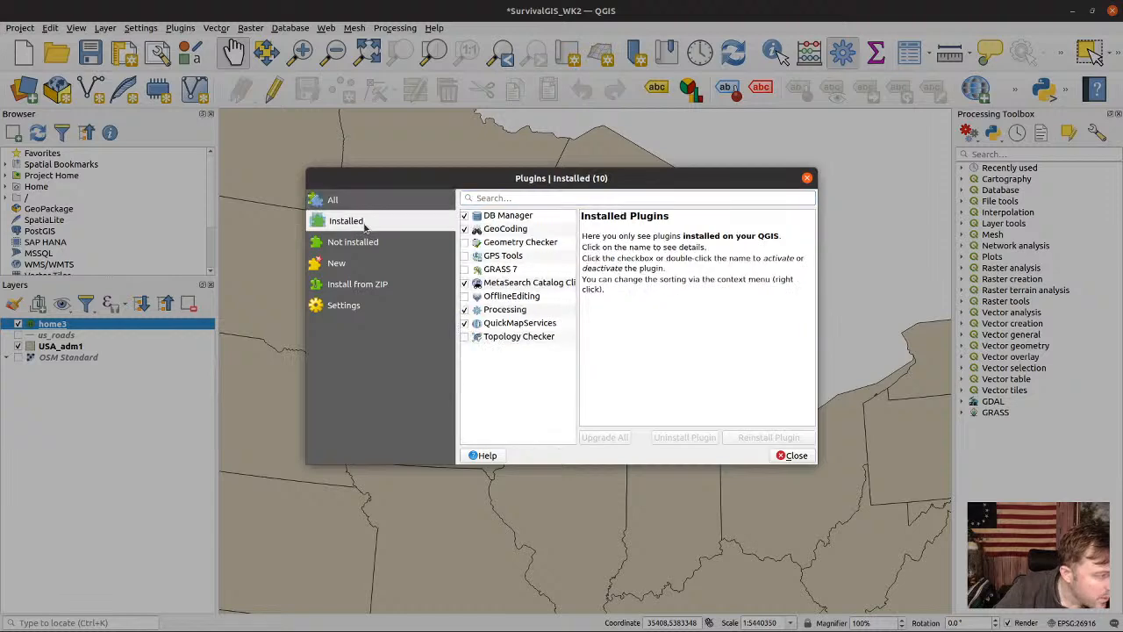
{"action": "left_click_drag", "start_coordinate": [817, 464], "coordinate": [987, 555]}
{"action": "left_click_drag", "start_coordinate": [561, 88], "coordinate": [568, 139]}
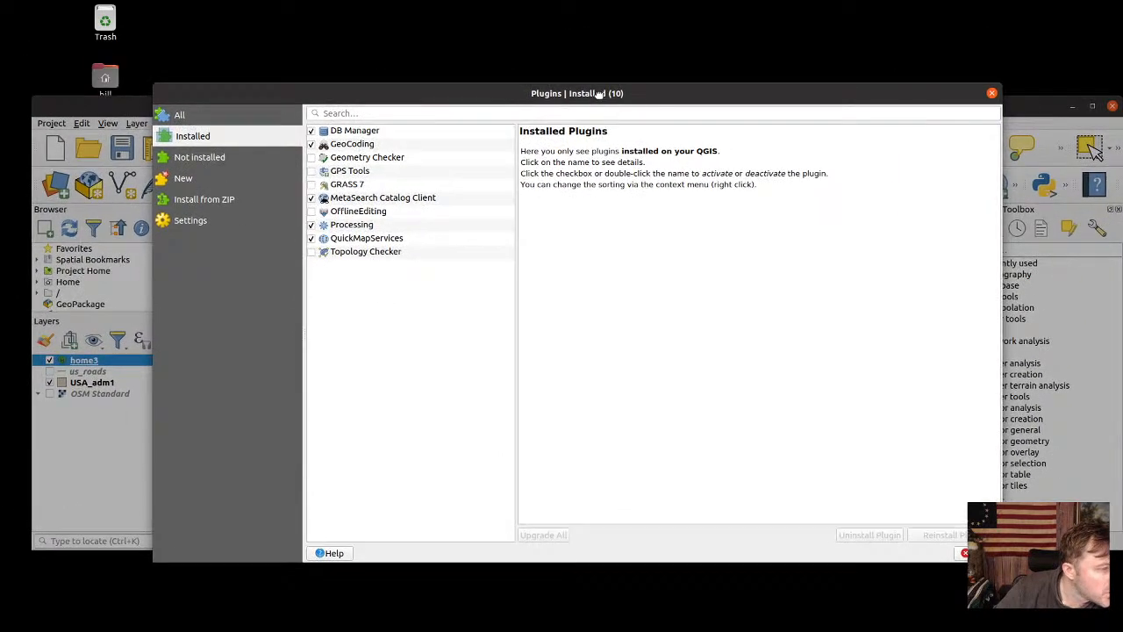
{"action": "left_click", "coordinate": [1092, 106]}
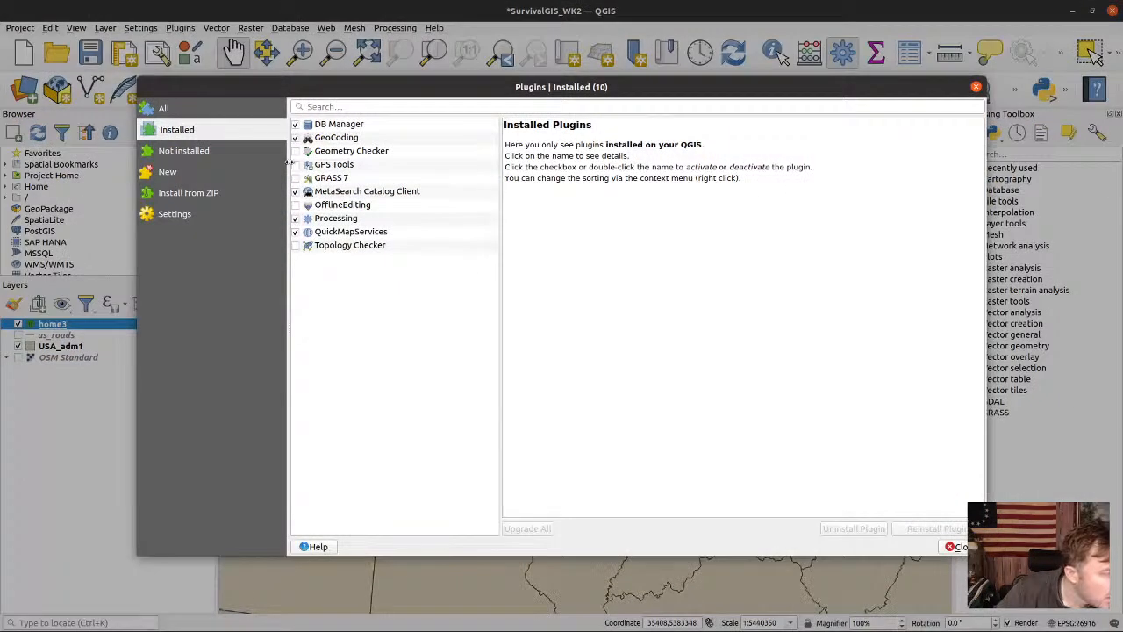
Review the details of the installed GeoCoding and QuickMapServices plugins and close the plugin manager
{"action": "left_click", "coordinate": [342, 138]}
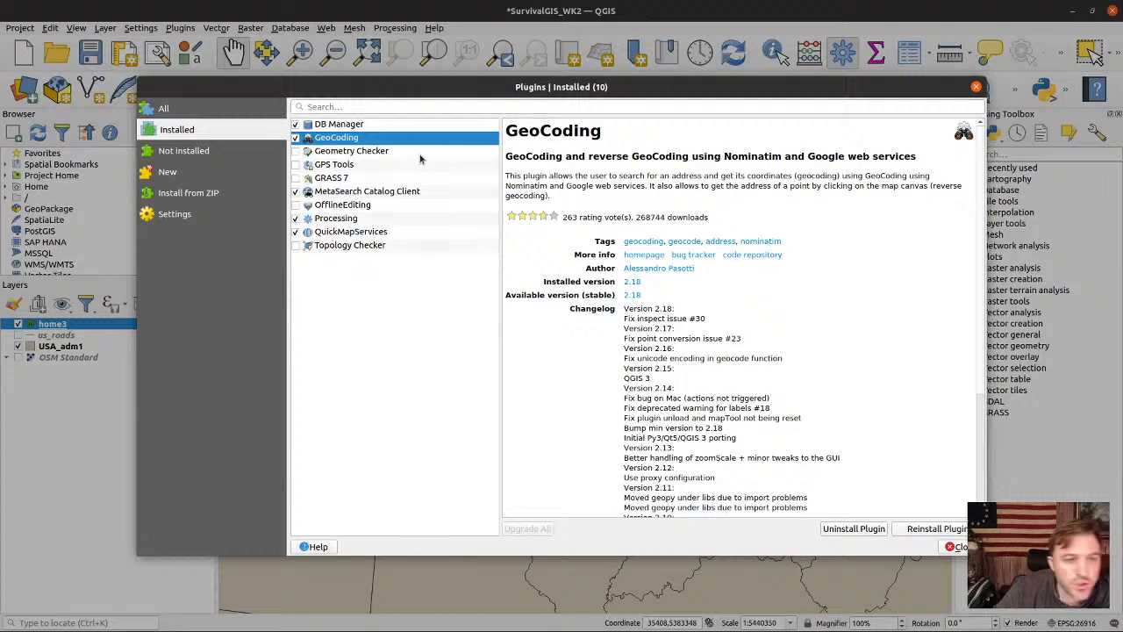
{"action": "left_click", "coordinate": [391, 233]}
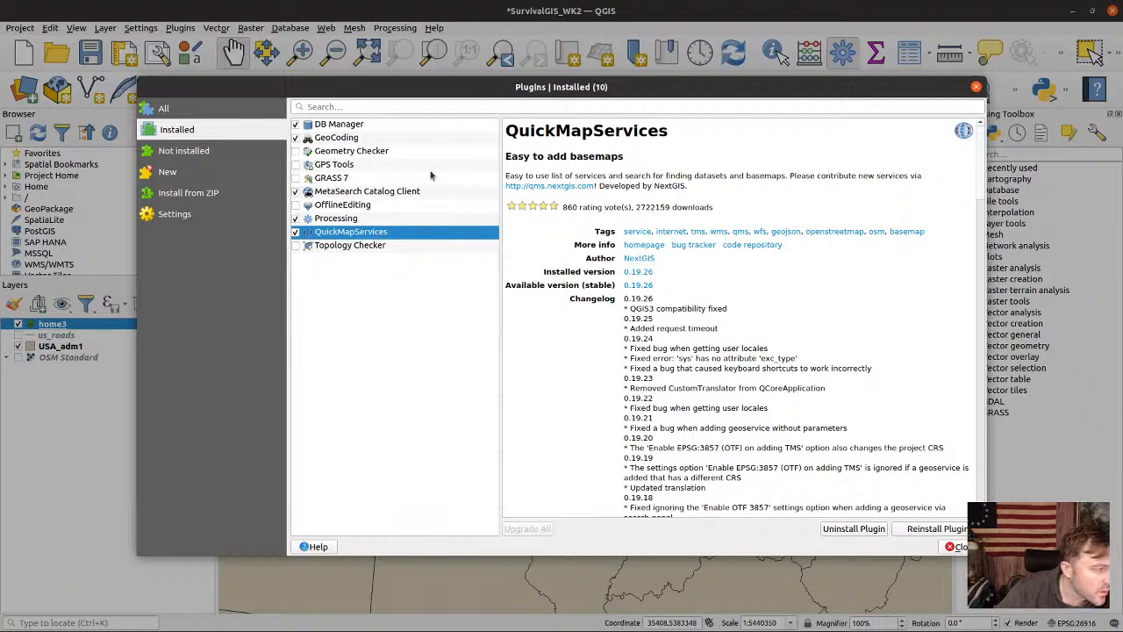
{"action": "left_click", "coordinate": [379, 139]}
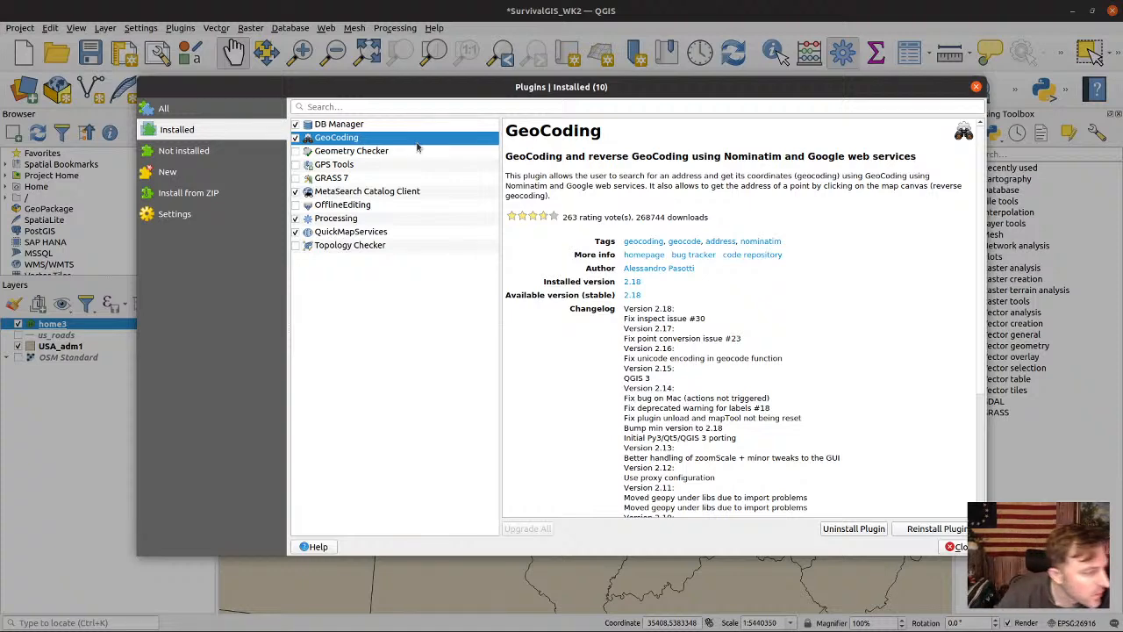
{"action": "left_click", "coordinate": [391, 233]}
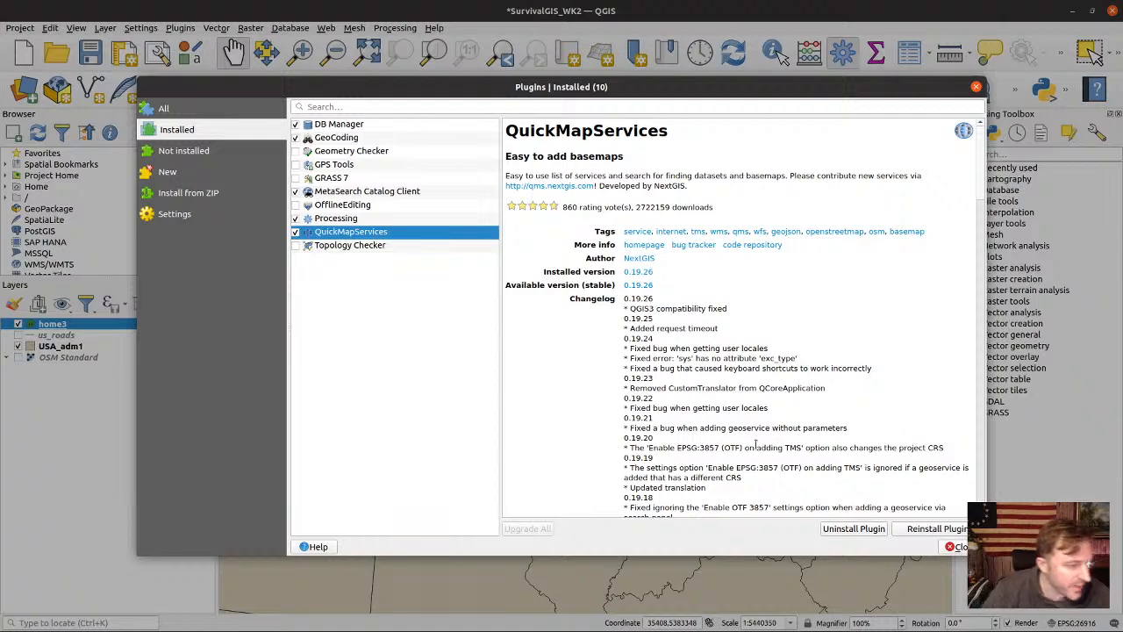
{"action": "left_click", "coordinate": [948, 546]}
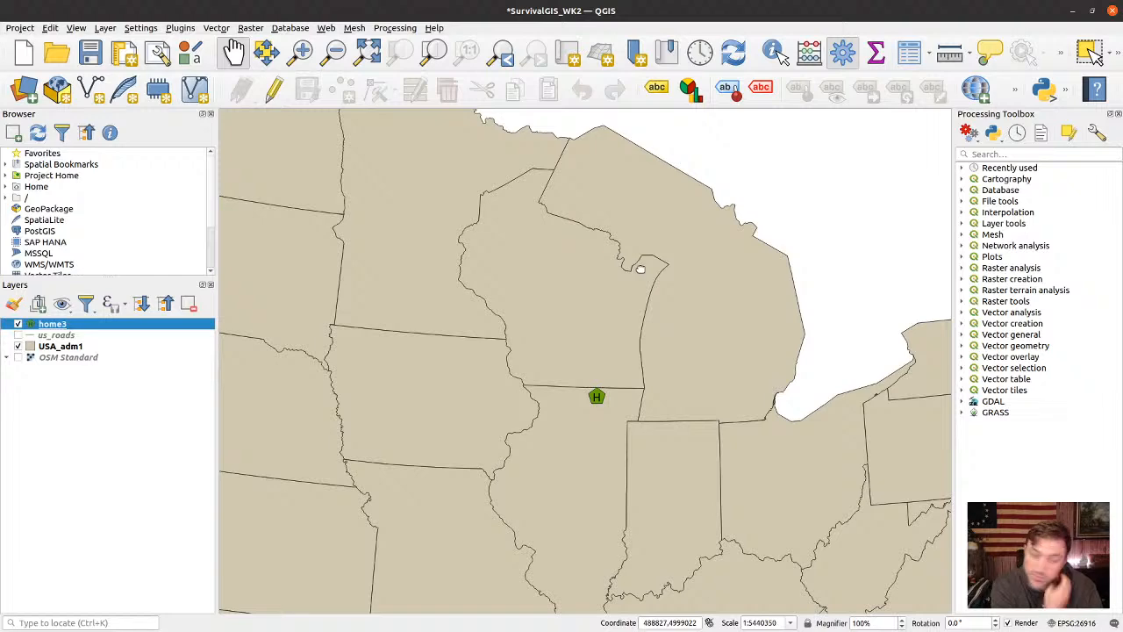
Save the SurvivalGIS_WK2 project
{"action": "left_click", "coordinate": [90, 53]}
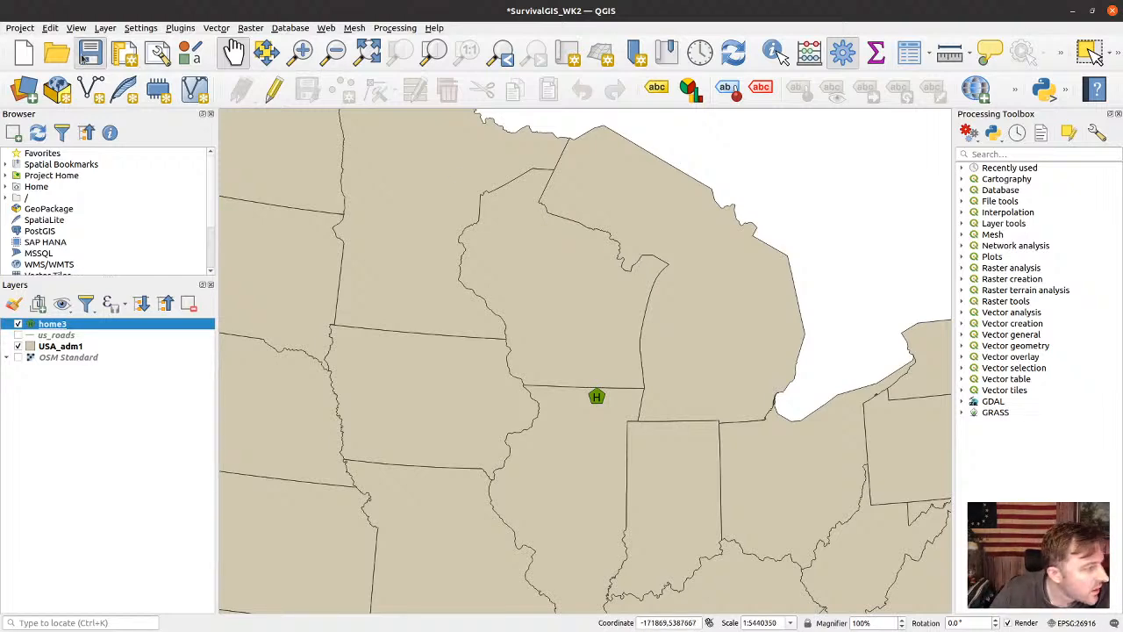
{"action": "scroll", "coordinate": [647, 427], "scroll_direction": "down", "scroll_amount": 1}
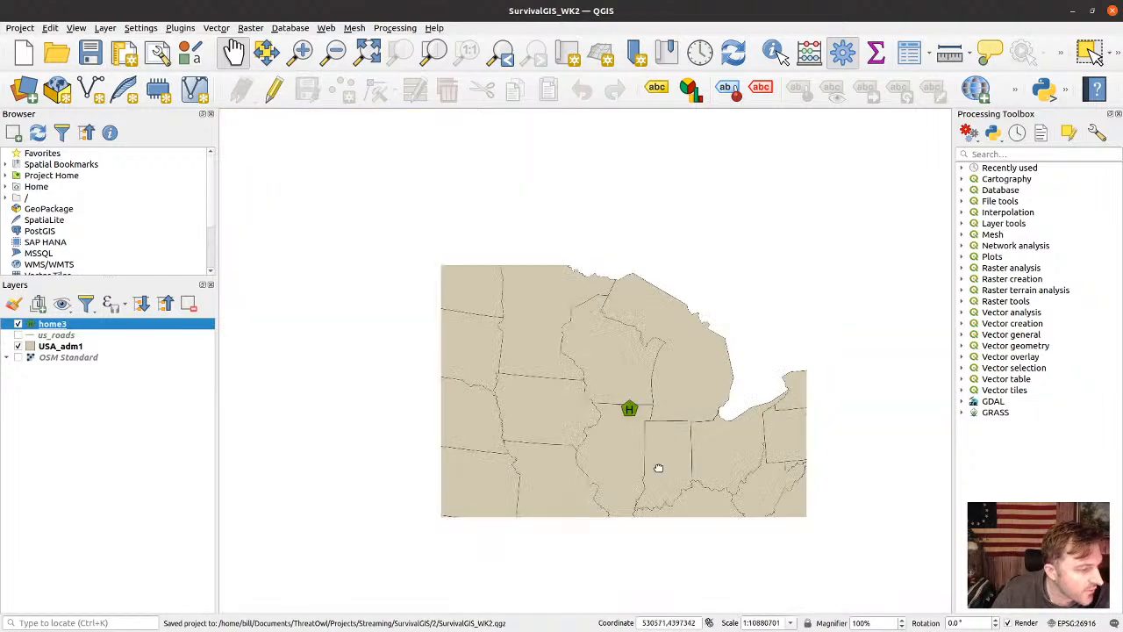
{"action": "left_click_drag", "start_coordinate": [656, 466], "coordinate": [656, 373]}
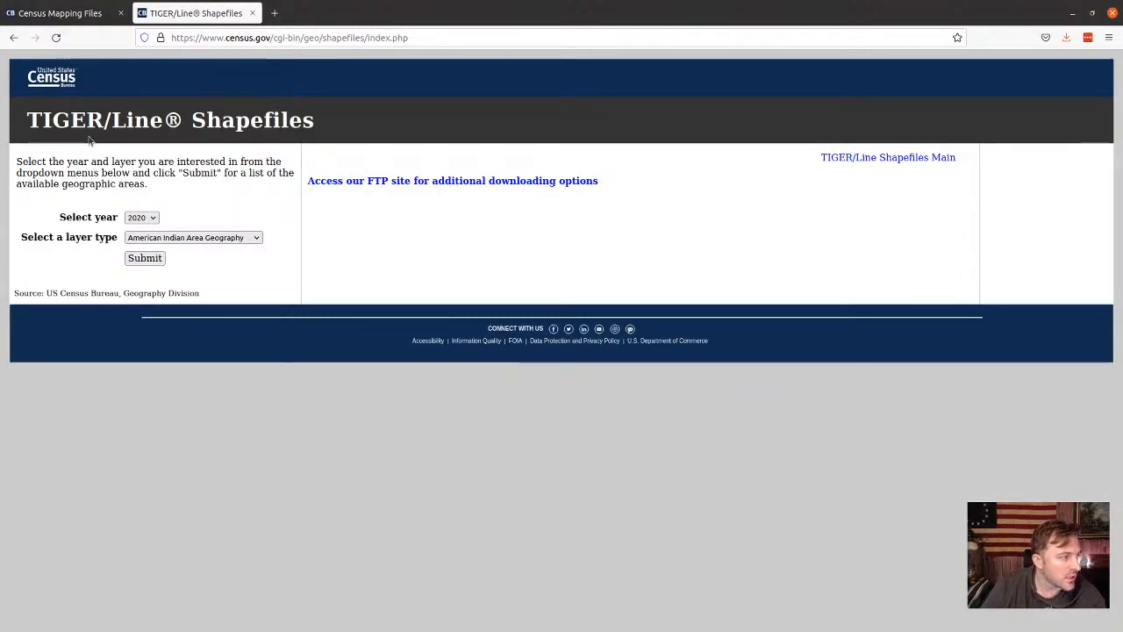
Examine which years can be selected on the Census TIGER/Line Shapefiles page
{"action": "left_click_drag", "start_coordinate": [26, 121], "coordinate": [331, 136]}
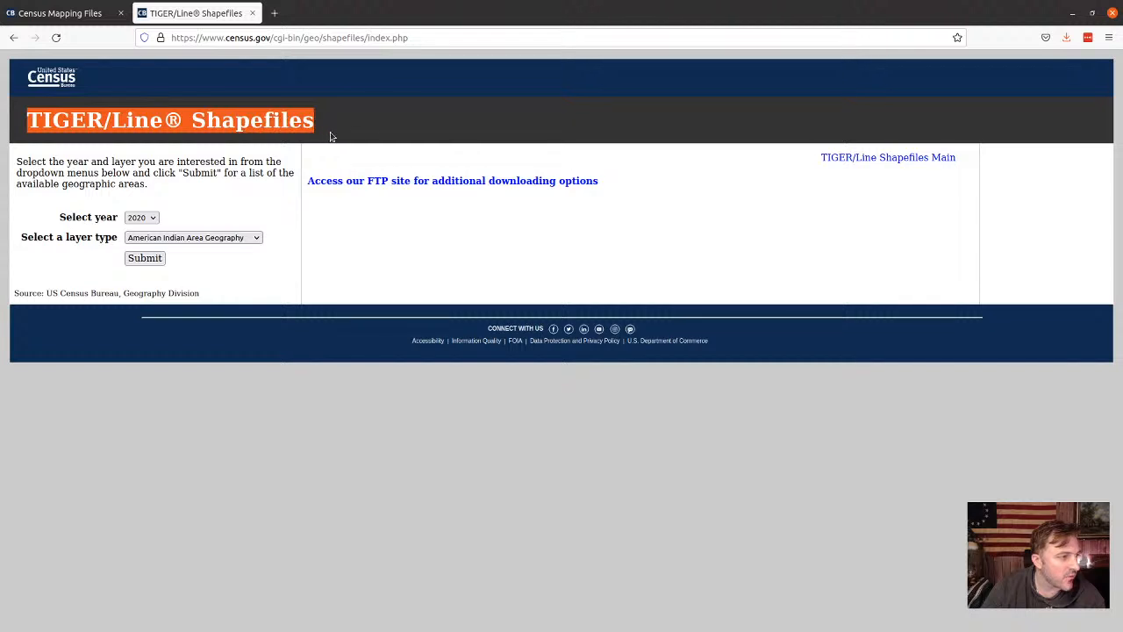
{"action": "left_click", "coordinate": [154, 217]}
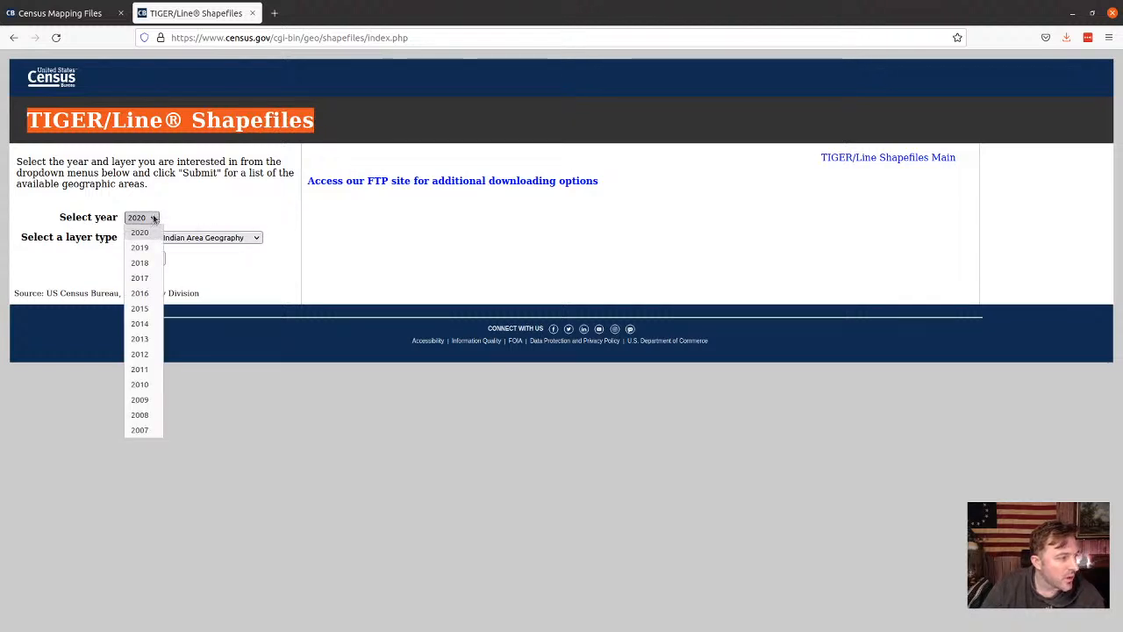
{"action": "left_click", "coordinate": [153, 217]}
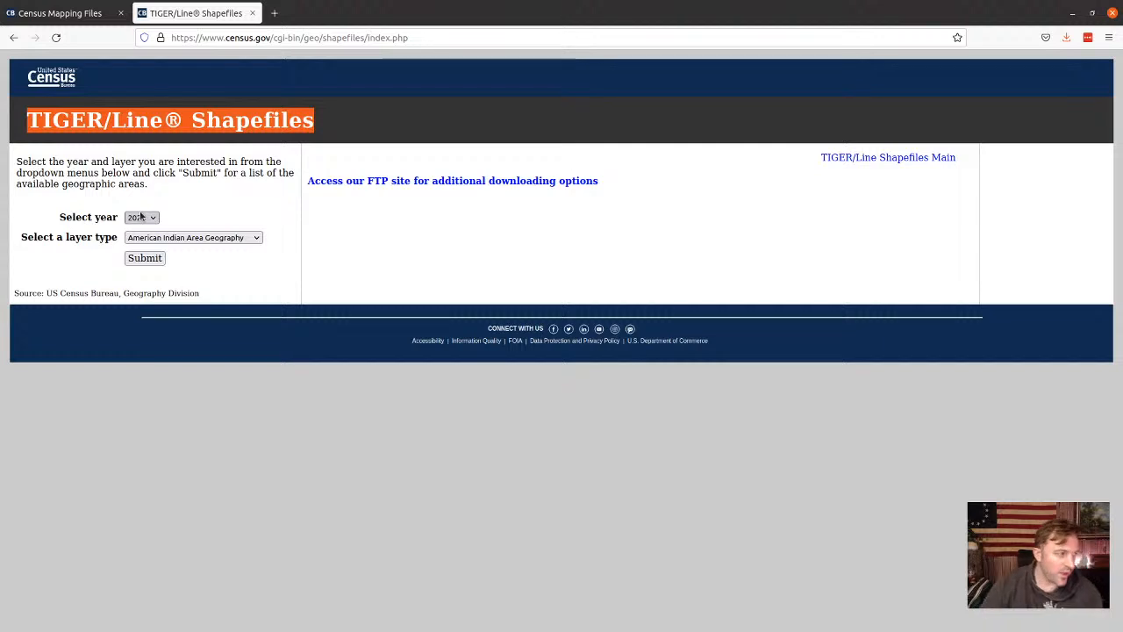
Open the 2021 TIGER/Line Geodatabases page from Census Mapping Files and examine the national level downloads
{"action": "left_click", "coordinate": [100, 16]}
{"action": "scroll", "coordinate": [701, 394], "scroll_direction": "down", "scroll_amount": 1}
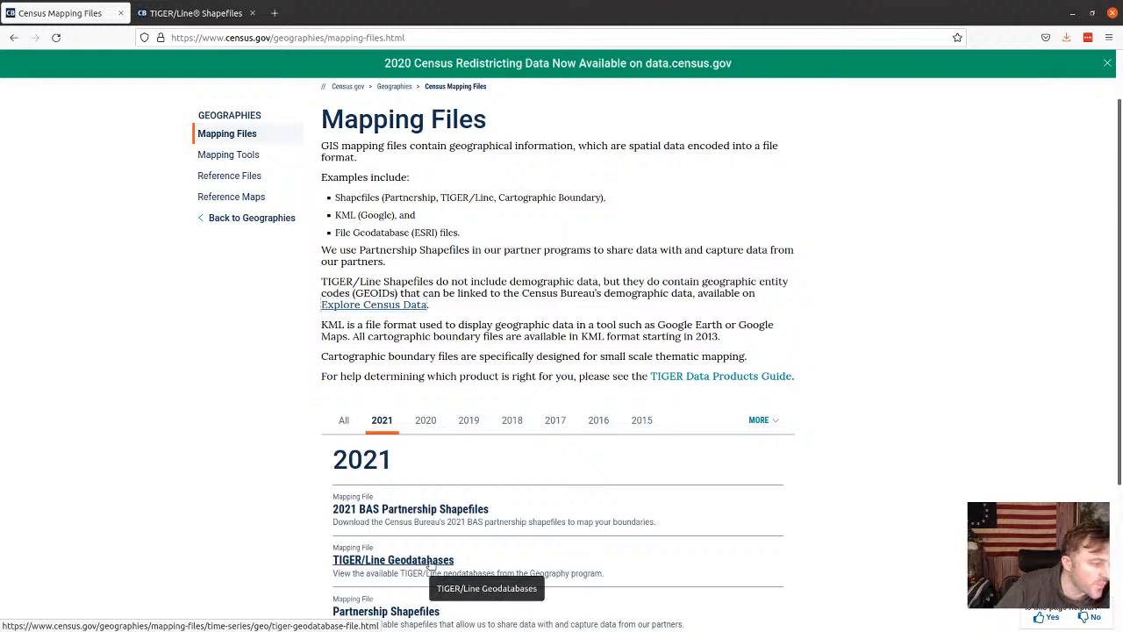
{"action": "left_click", "coordinate": [429, 565]}
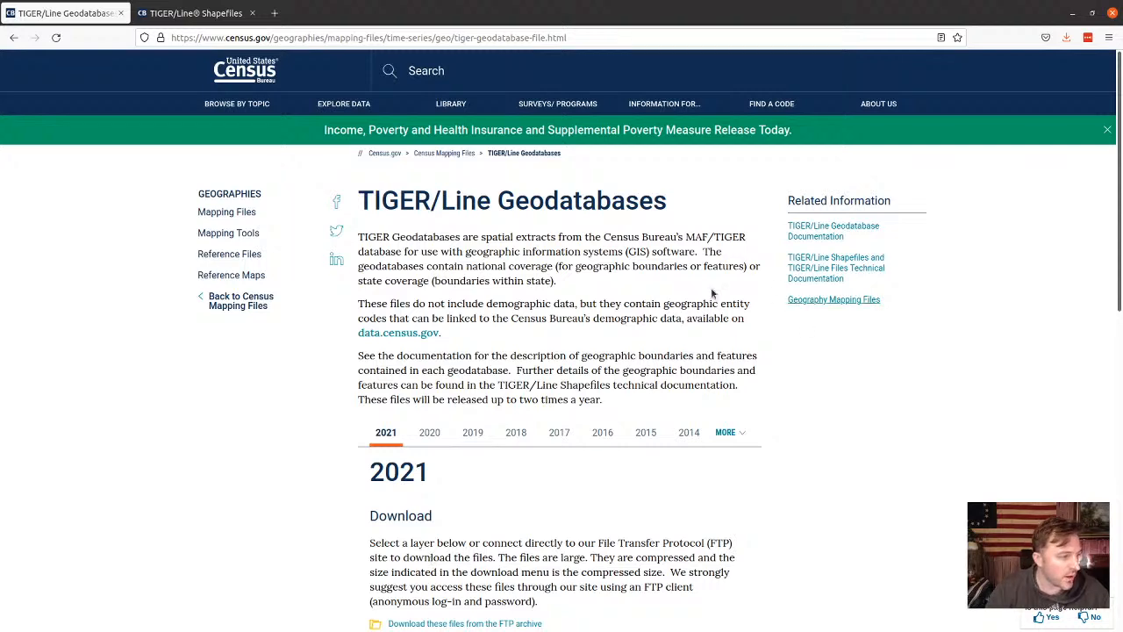
{"action": "scroll", "coordinate": [731, 377], "scroll_direction": "down", "scroll_amount": 3}
{"action": "scroll", "coordinate": [755, 408], "scroll_direction": "down", "scroll_amount": 3}
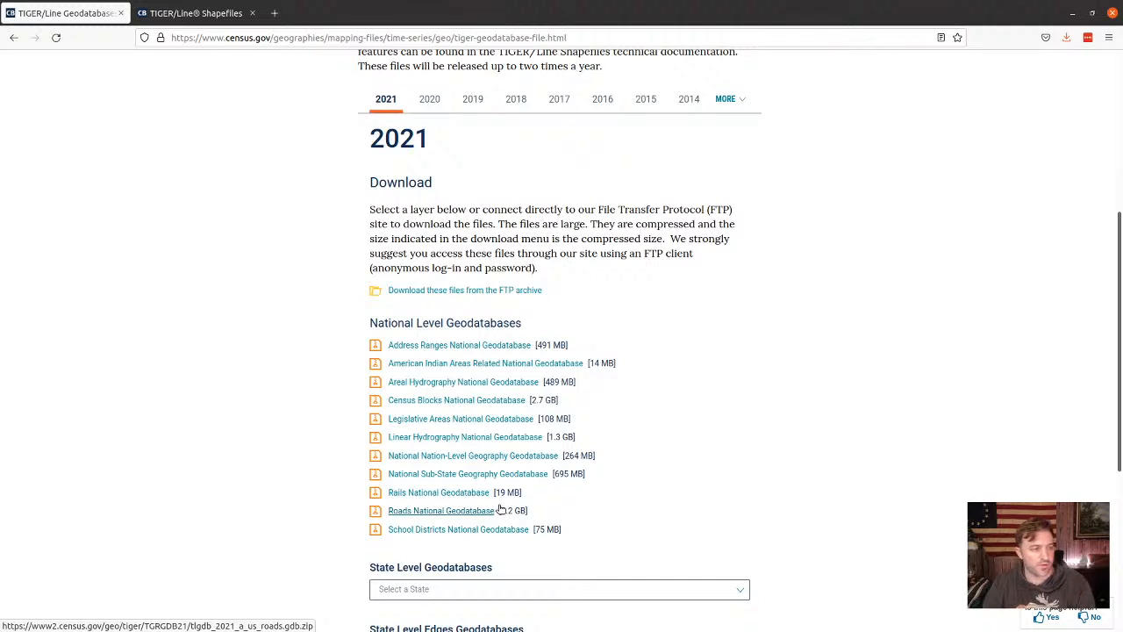
Examine the layer types offered on the TIGER/Line Shapefiles page, then return to QGIS
{"action": "left_click", "coordinate": [202, 19]}
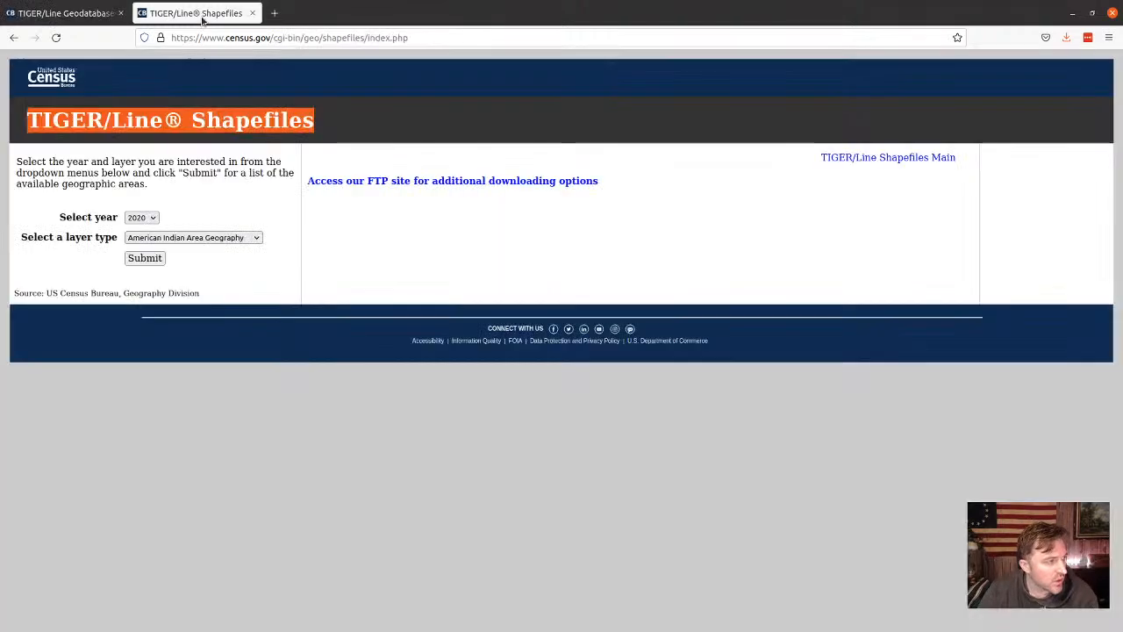
{"action": "left_click", "coordinate": [217, 239]}
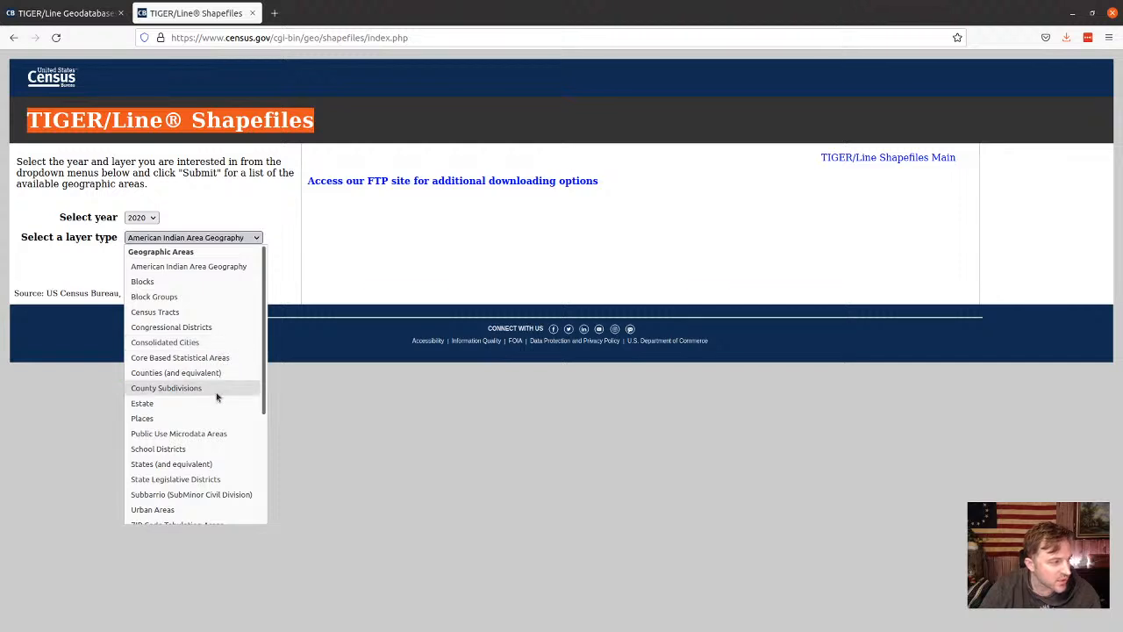
{"action": "scroll", "coordinate": [213, 426], "scroll_direction": "down", "scroll_amount": 2}
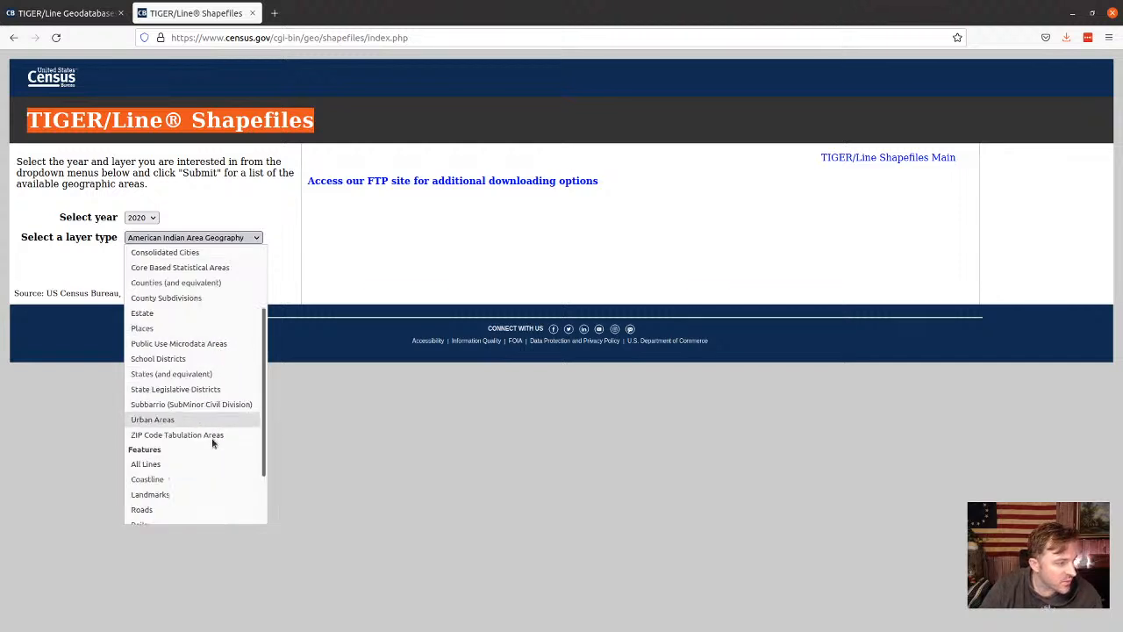
{"action": "scroll", "coordinate": [216, 438], "scroll_direction": "down", "scroll_amount": 2}
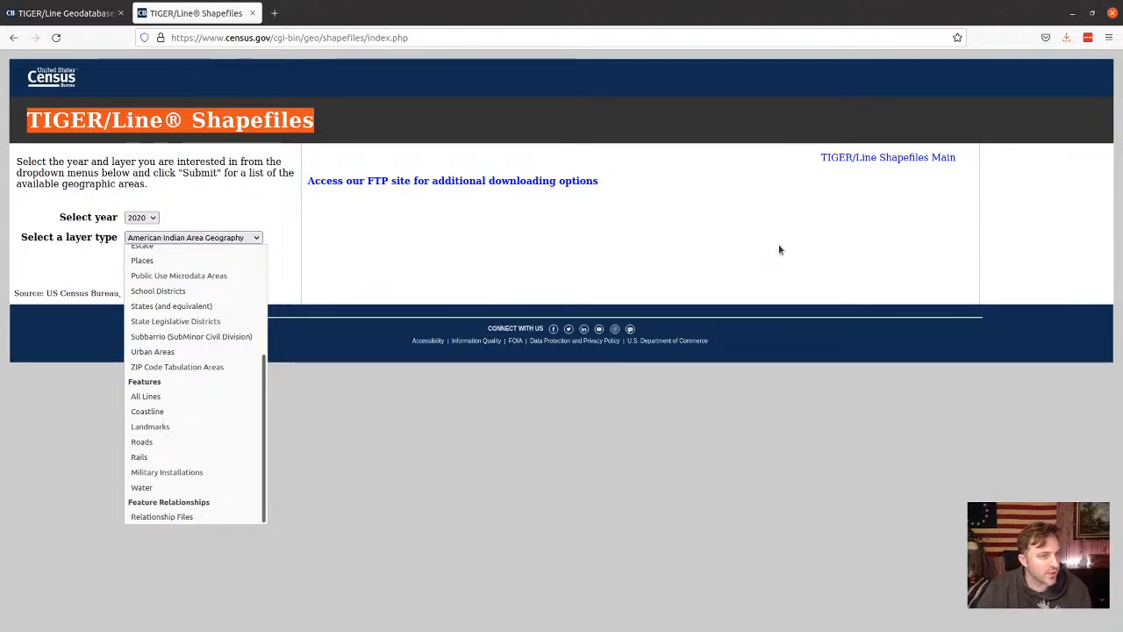
{"action": "left_click", "coordinate": [1072, 21]}
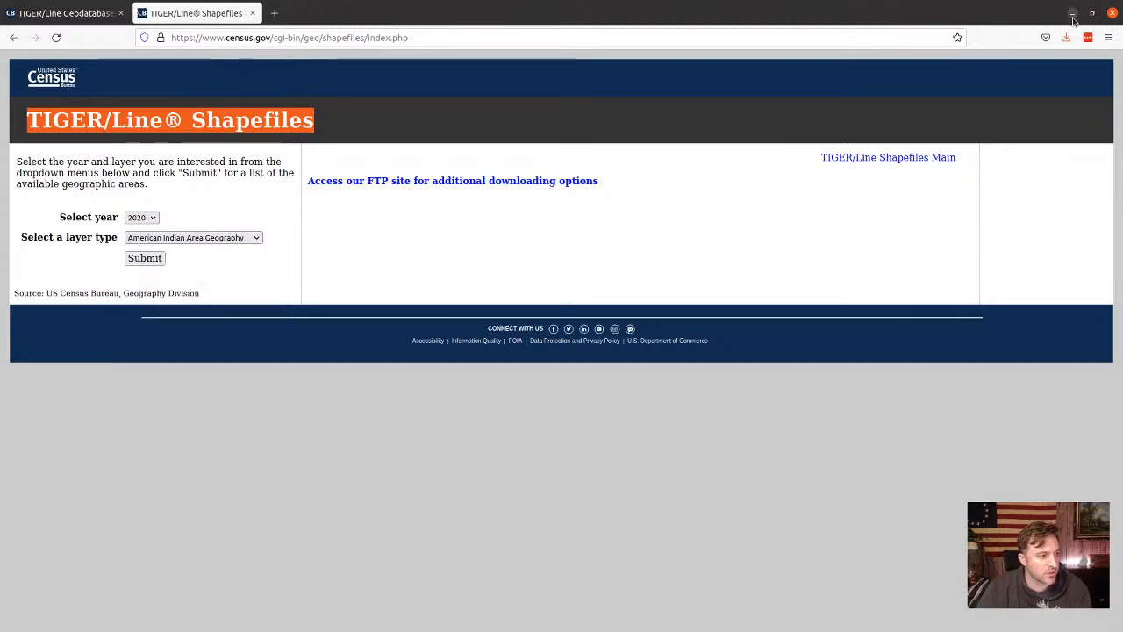
{"action": "left_click", "coordinate": [1072, 14]}
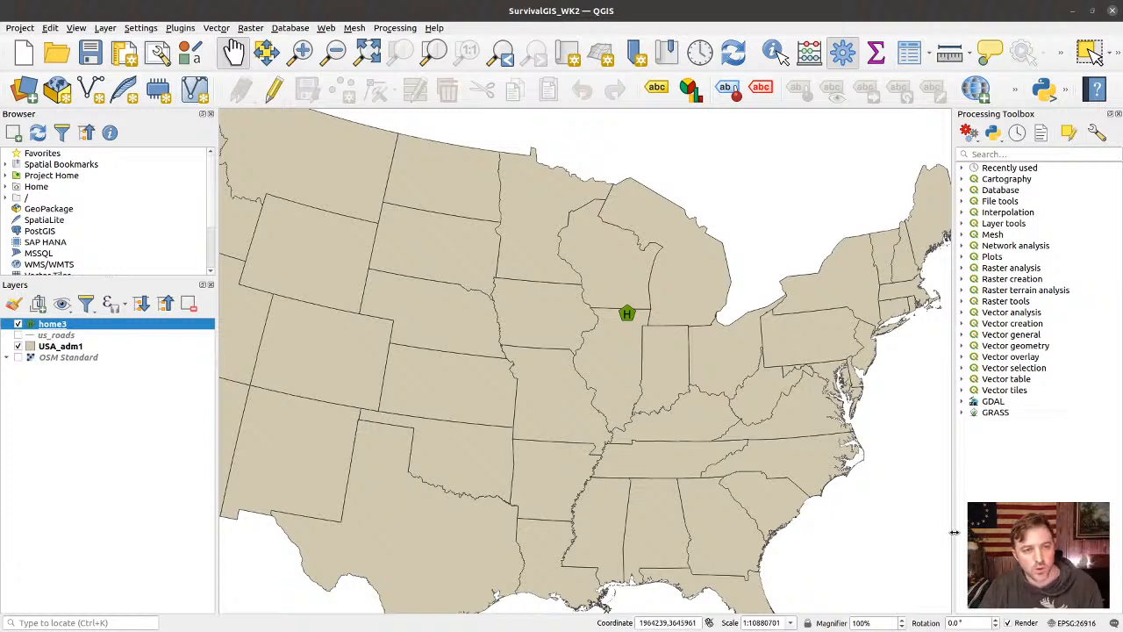
Open the project's coordinate reference system settings and examine the NAD83 / UTM zone 16N coverage in an enlarged dialog
{"action": "left_click", "coordinate": [1075, 623]}
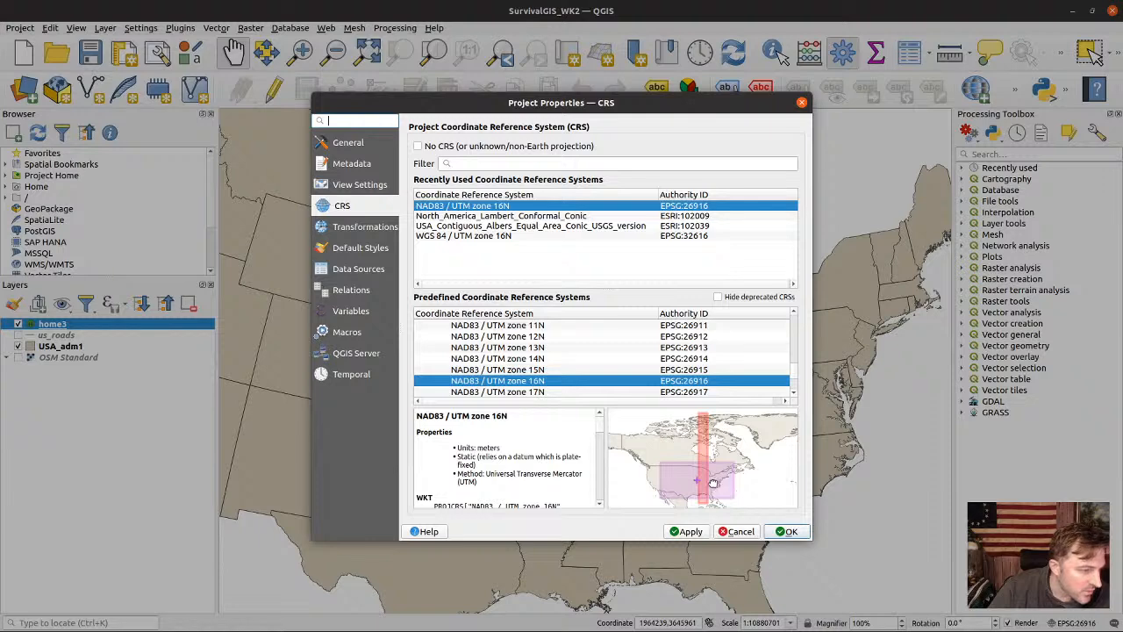
{"action": "scroll", "coordinate": [702, 481], "scroll_direction": "up", "scroll_amount": 2}
{"action": "scroll", "coordinate": [696, 448], "scroll_direction": "down", "scroll_amount": 1}
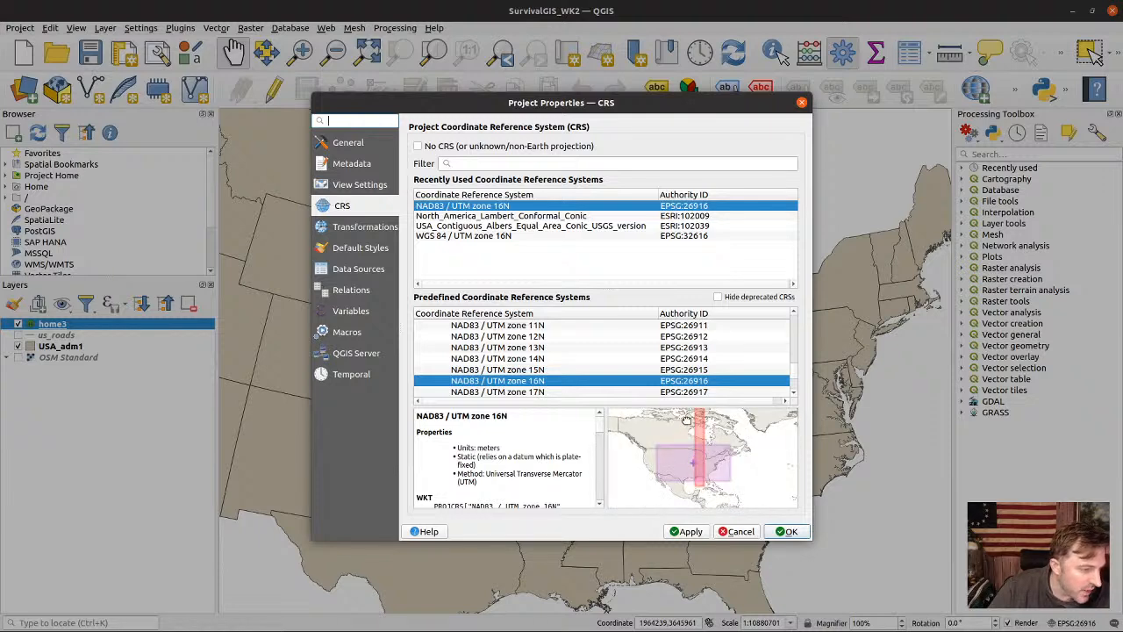
{"action": "scroll", "coordinate": [707, 441], "scroll_direction": "up", "scroll_amount": 1}
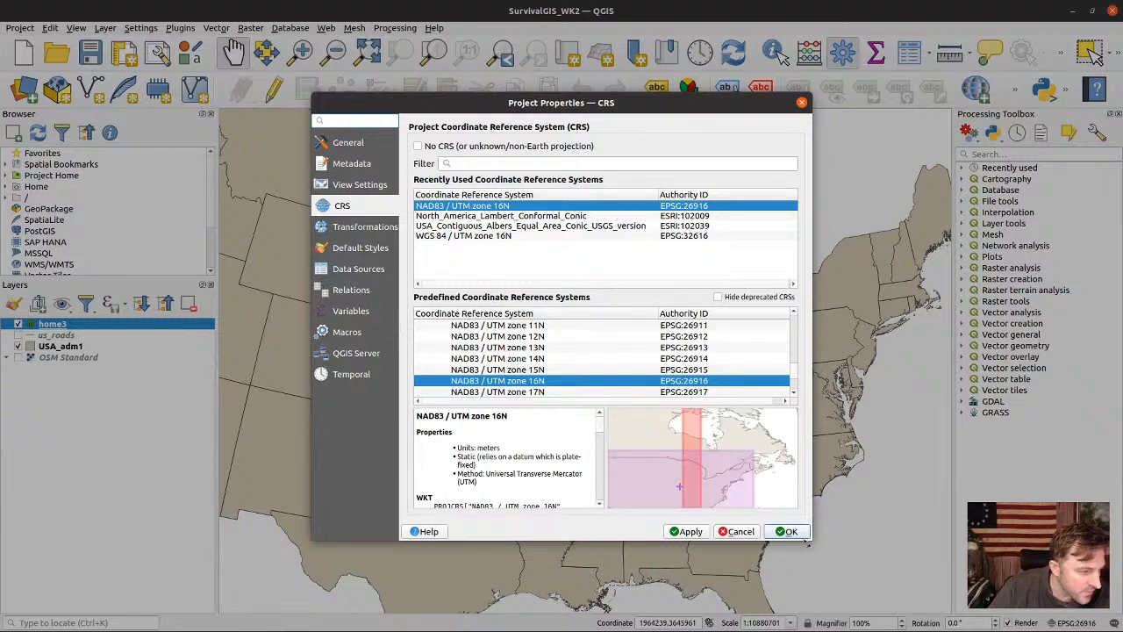
{"action": "left_click_drag", "start_coordinate": [811, 541], "coordinate": [875, 596]}
{"action": "scroll", "coordinate": [744, 478], "scroll_direction": "down", "scroll_amount": 1}
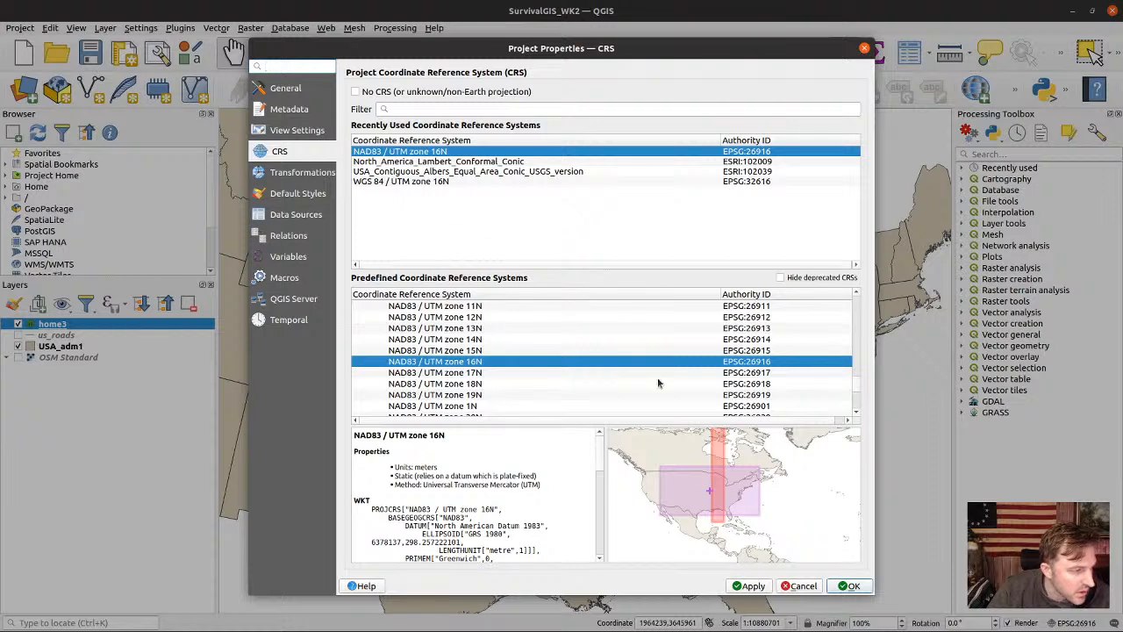
Compare the preview map coverage of NAD83 / UTM zones 15N, 17N and 18N
{"action": "left_click", "coordinate": [500, 353]}
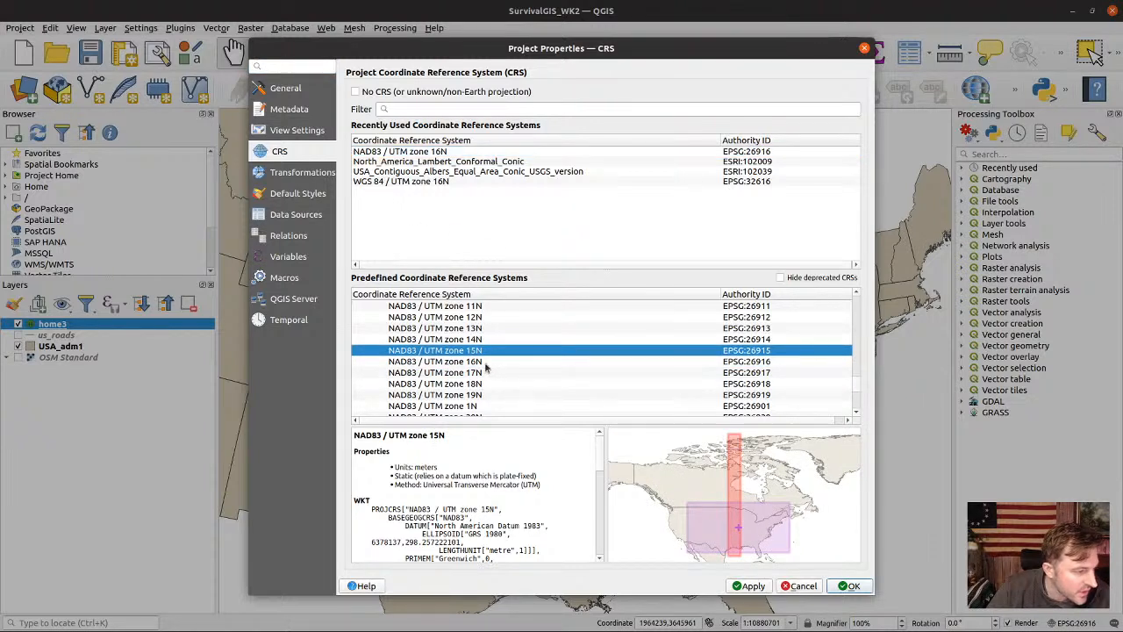
{"action": "left_click", "coordinate": [488, 375]}
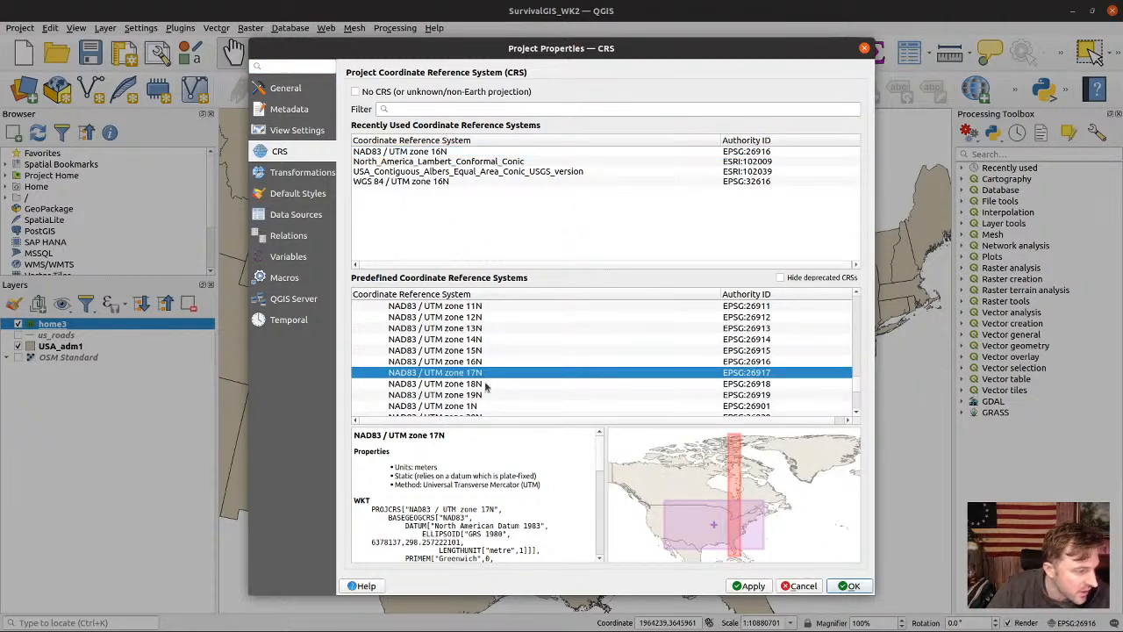
{"action": "left_click", "coordinate": [488, 385]}
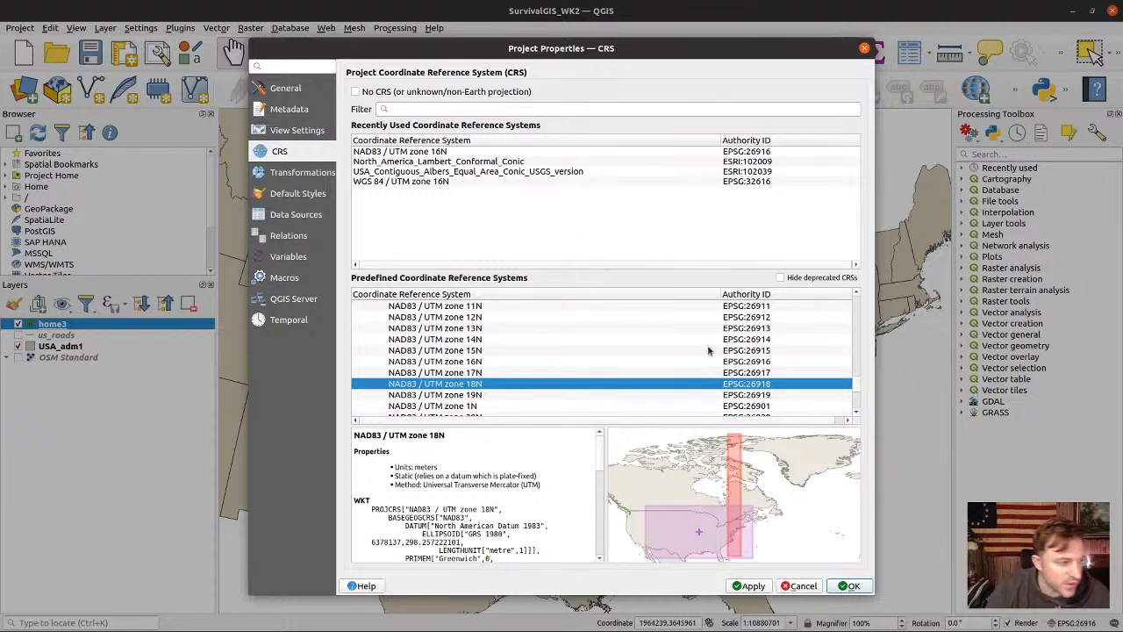
Set the project's coordinate reference system to NAD83 / UTM zone 16N (EPSG:26916)
{"action": "left_click", "coordinate": [458, 362]}
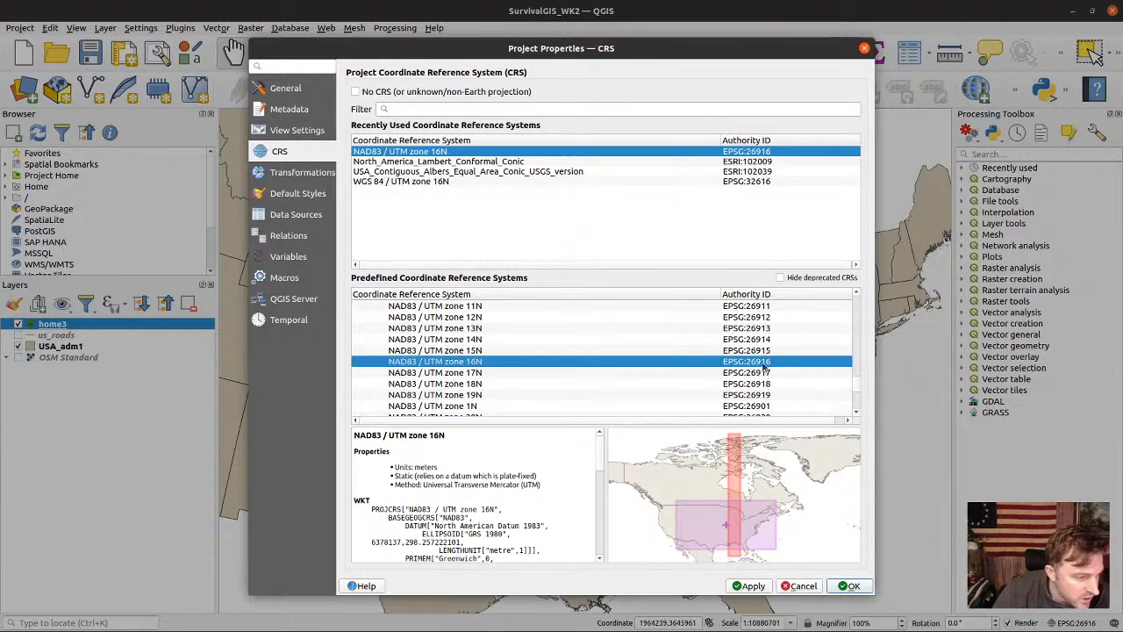
{"action": "left_click", "coordinate": [845, 587]}
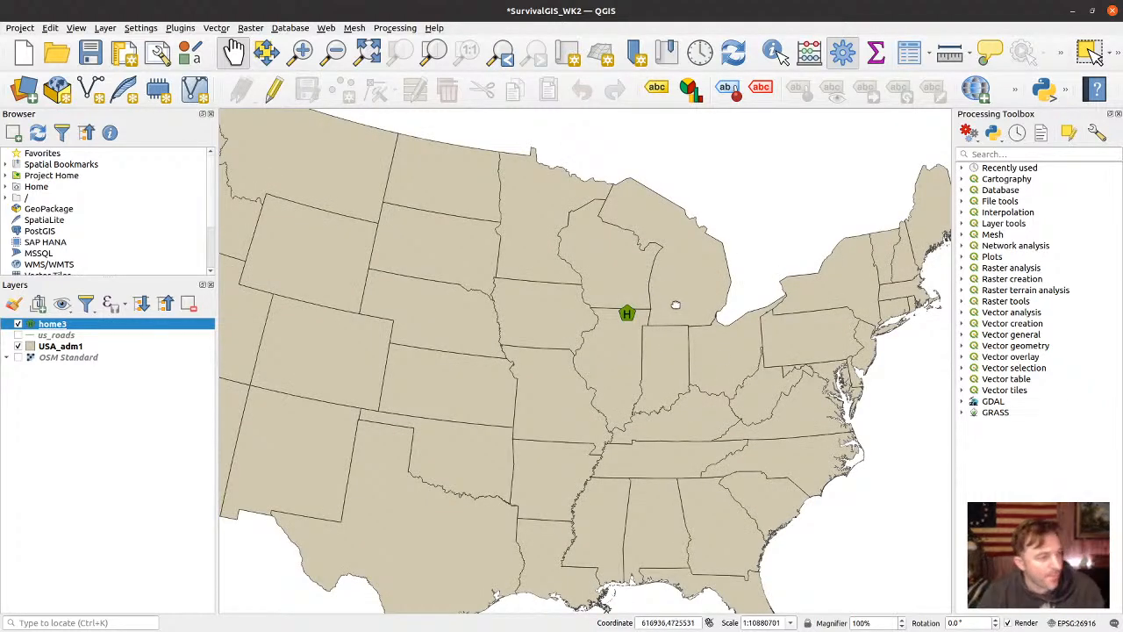
{"action": "left_click_drag", "start_coordinate": [674, 305], "coordinate": [660, 316]}
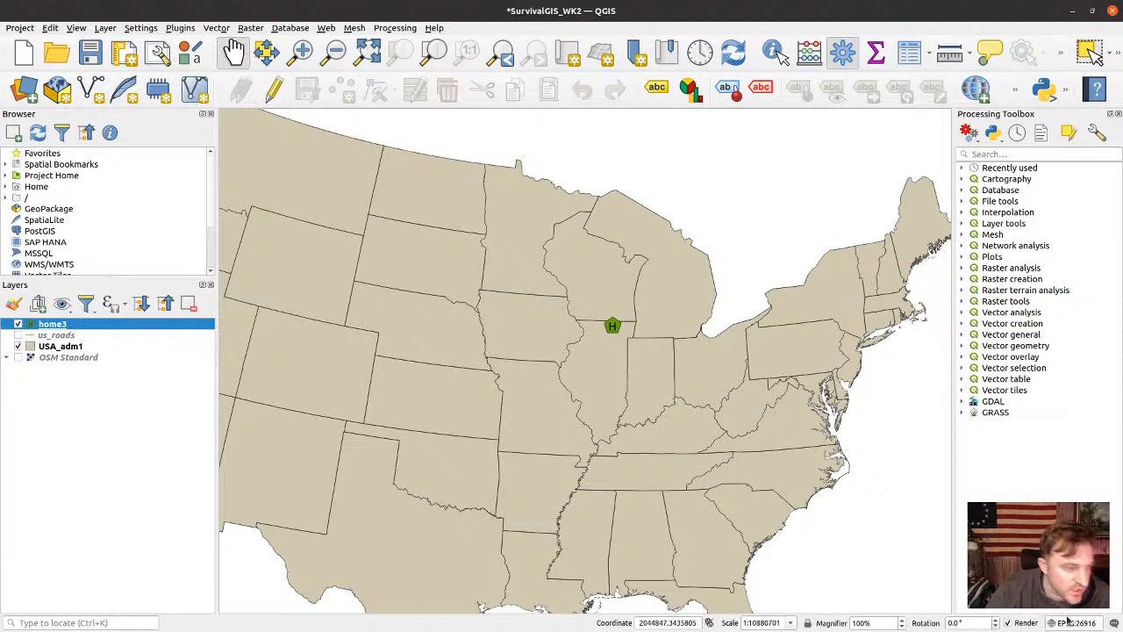
Check the coordinate reference system assigned to the home3 layer in its source properties, then leave them without changes
{"action": "right_click", "coordinate": [46, 325]}
{"action": "left_click", "coordinate": [83, 333]}
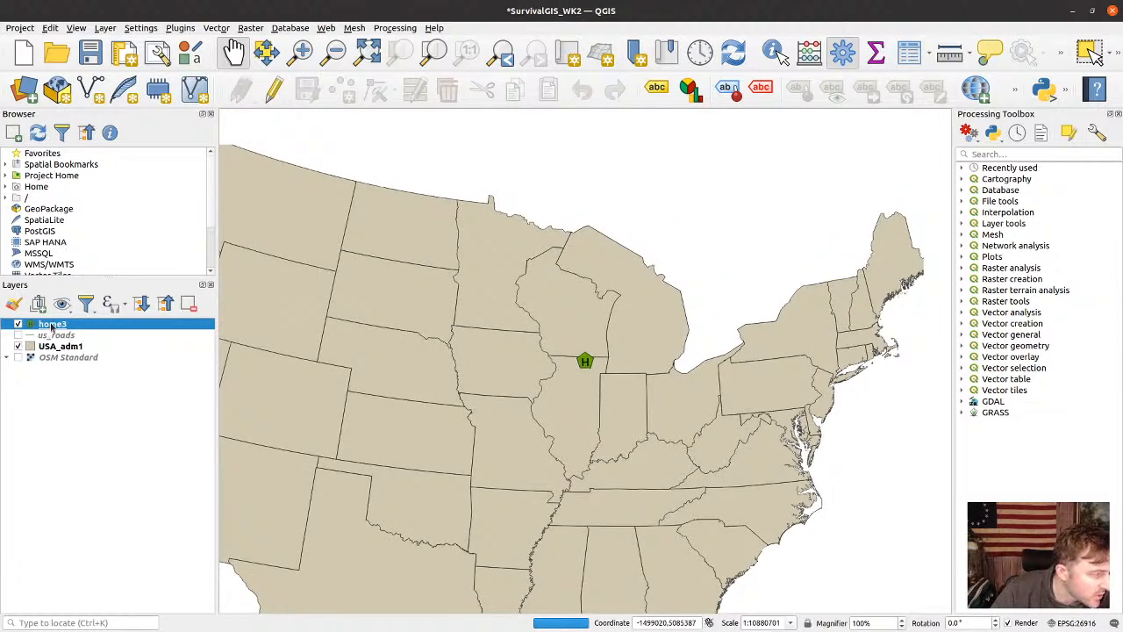
{"action": "right_click", "coordinate": [51, 325]}
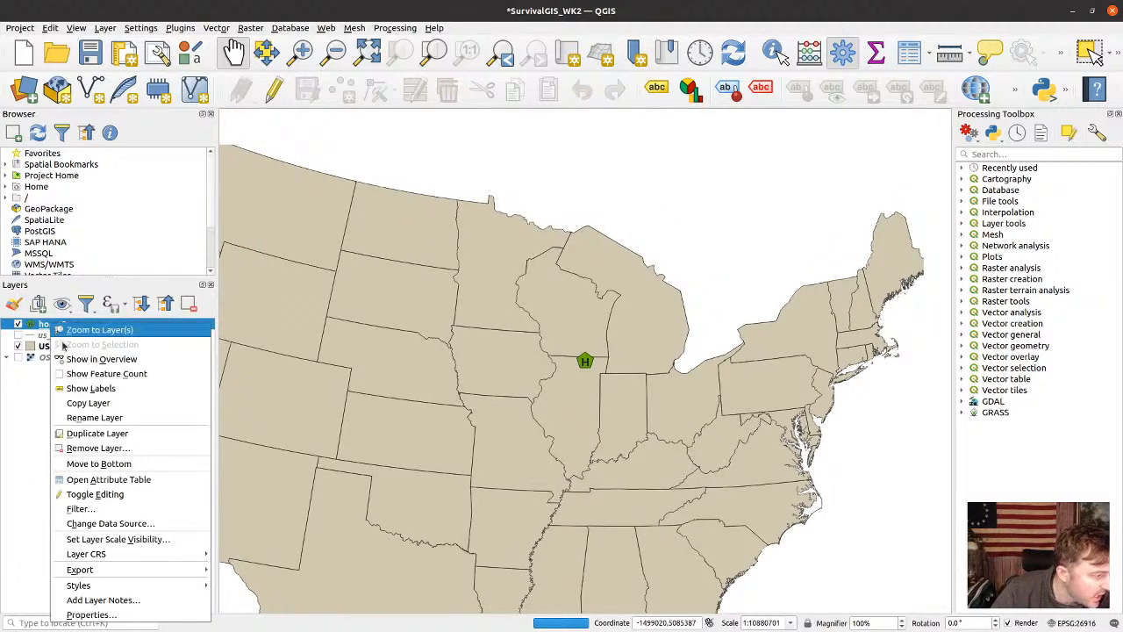
{"action": "left_click", "coordinate": [132, 614]}
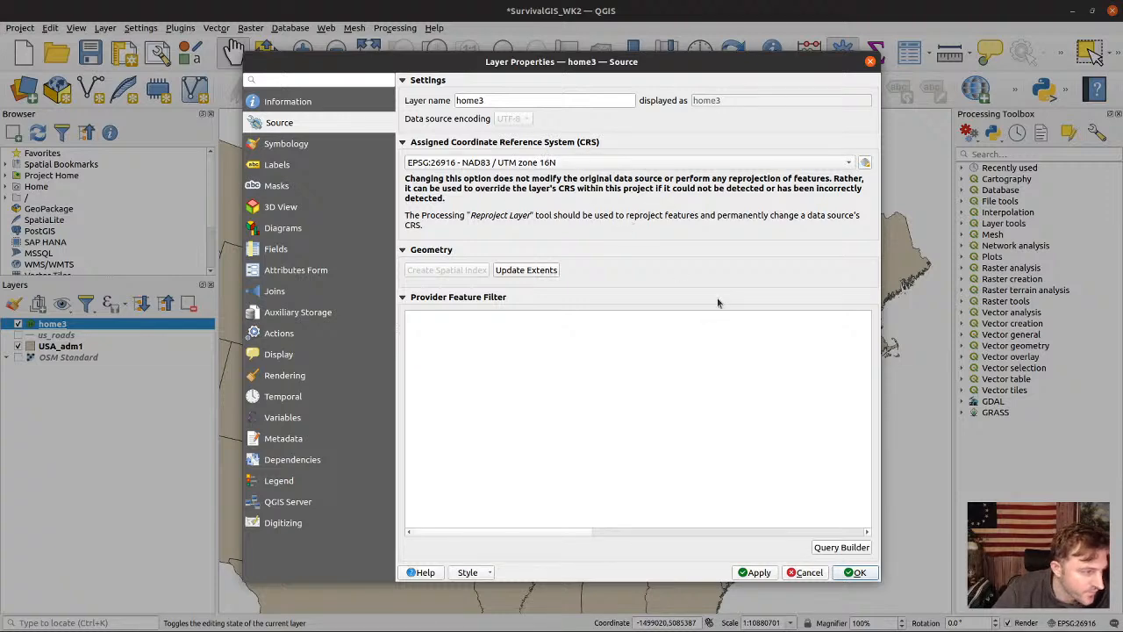
{"action": "left_click", "coordinate": [807, 572]}
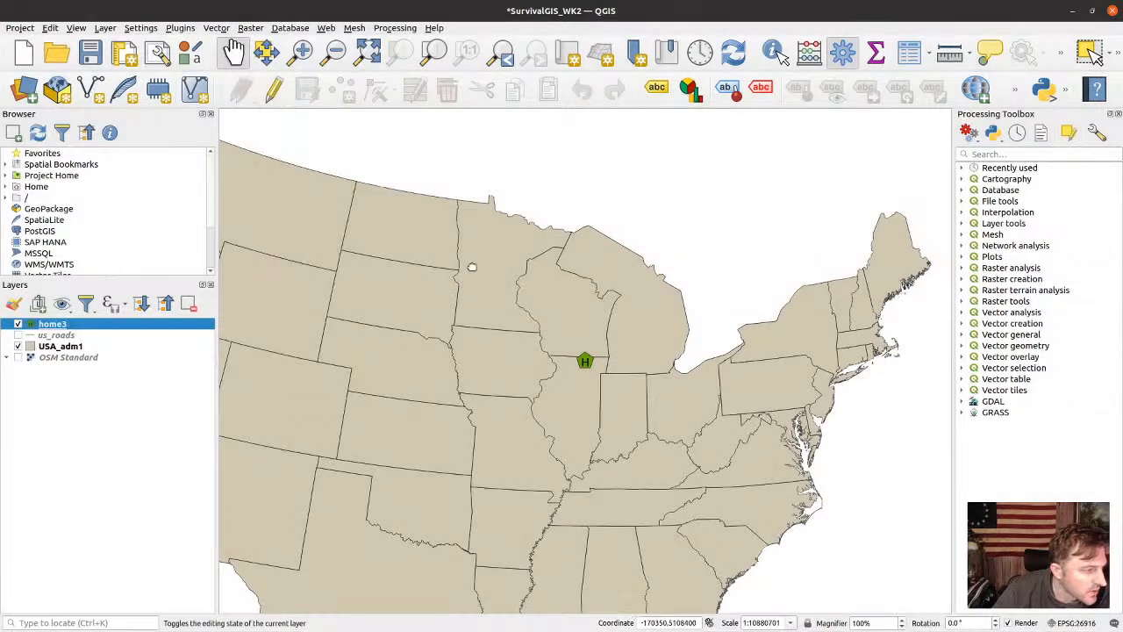
Open the Buffer geoprocessing tool for the home3 layer in an enlarged dialog and review the available distance units
{"action": "left_click", "coordinate": [215, 28]}
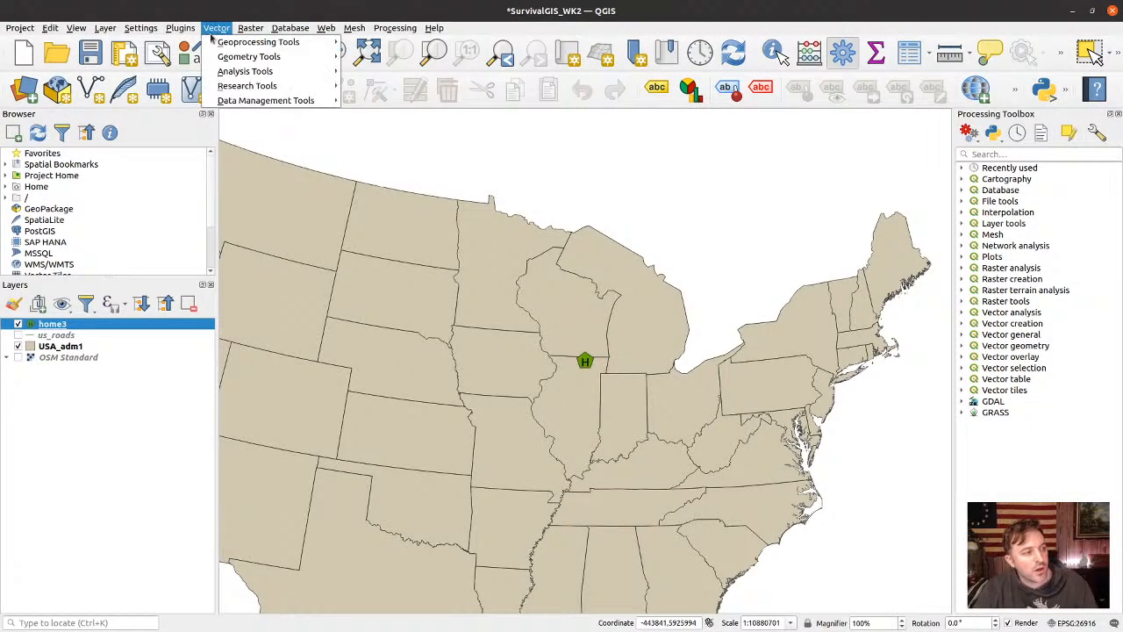
{"action": "mouse_move", "coordinate": [218, 43]}
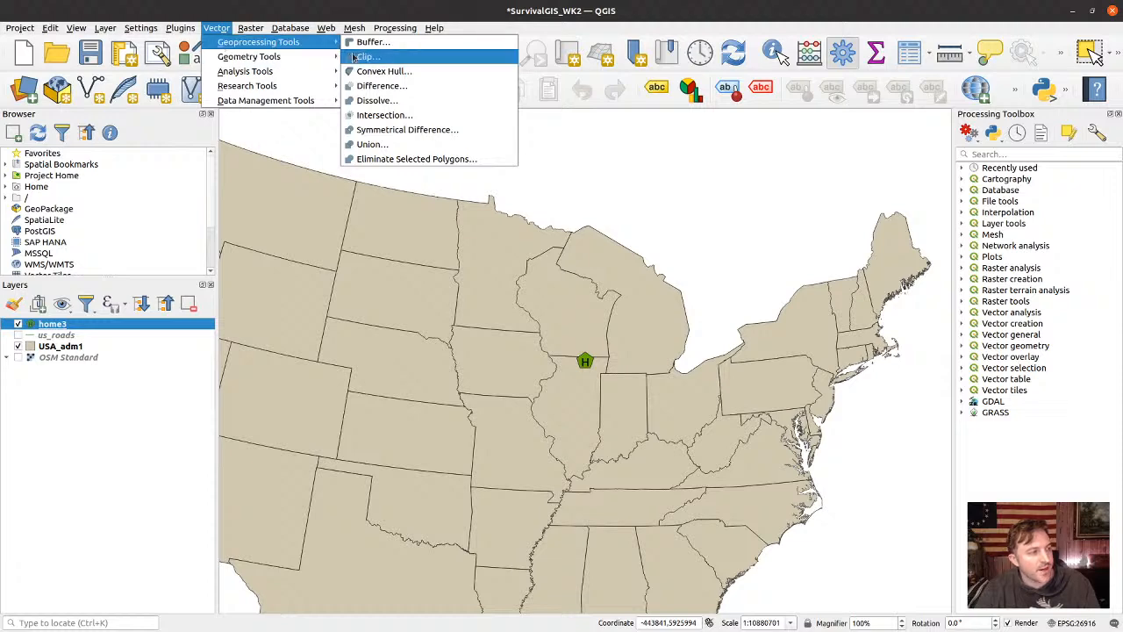
{"action": "left_click", "coordinate": [369, 42]}
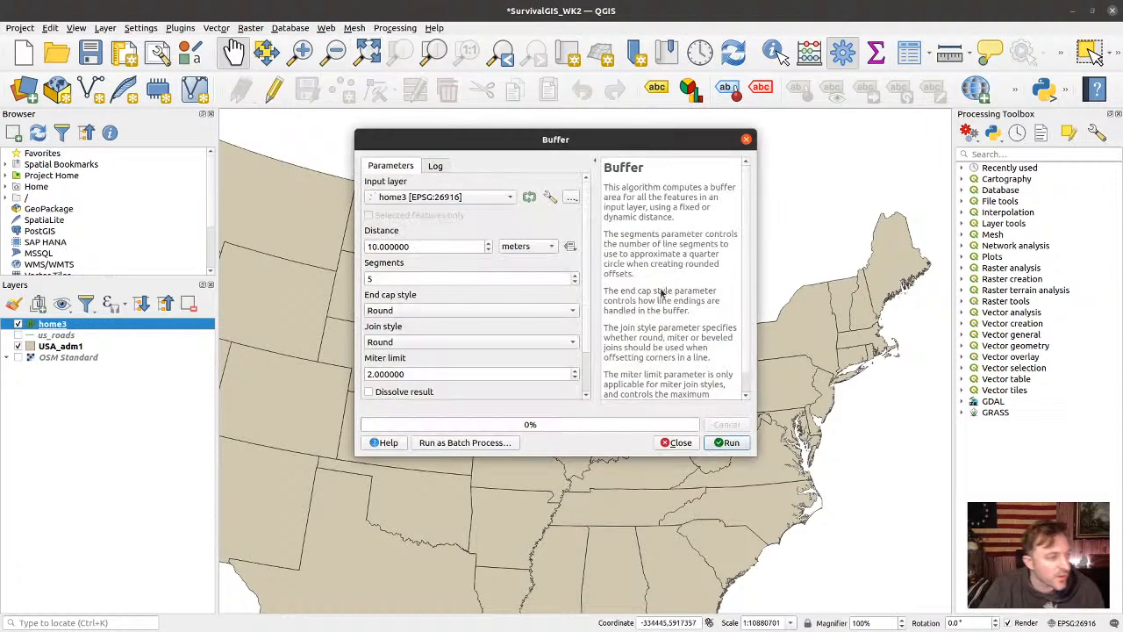
{"action": "left_click_drag", "start_coordinate": [751, 455], "coordinate": [948, 596]}
{"action": "left_click_drag", "start_coordinate": [669, 149], "coordinate": [572, 139]}
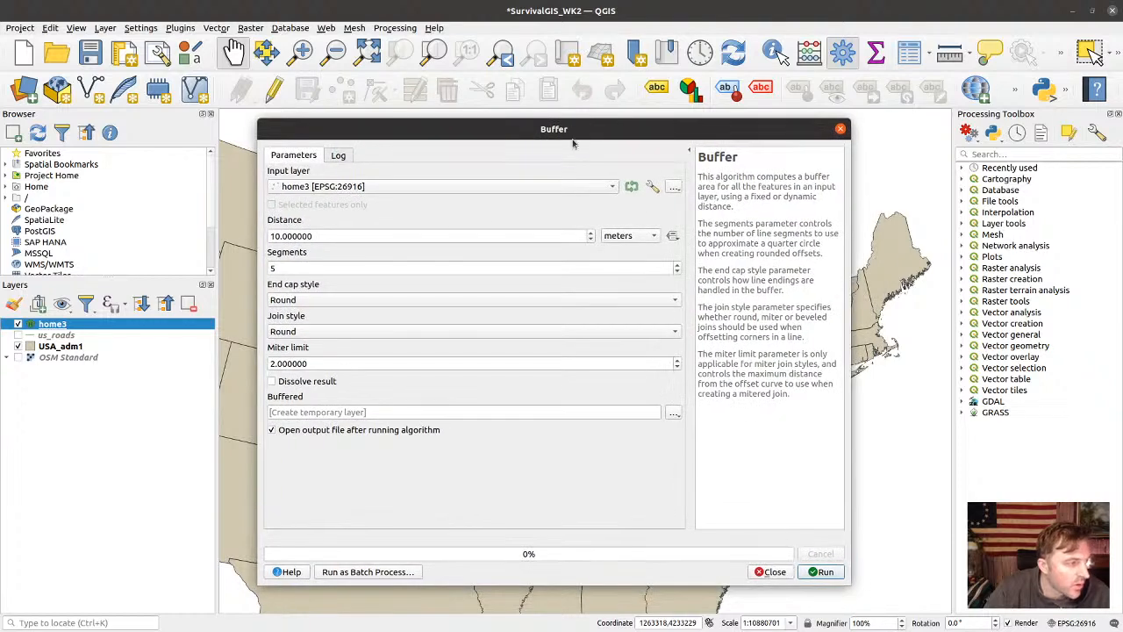
{"action": "left_click", "coordinate": [637, 237]}
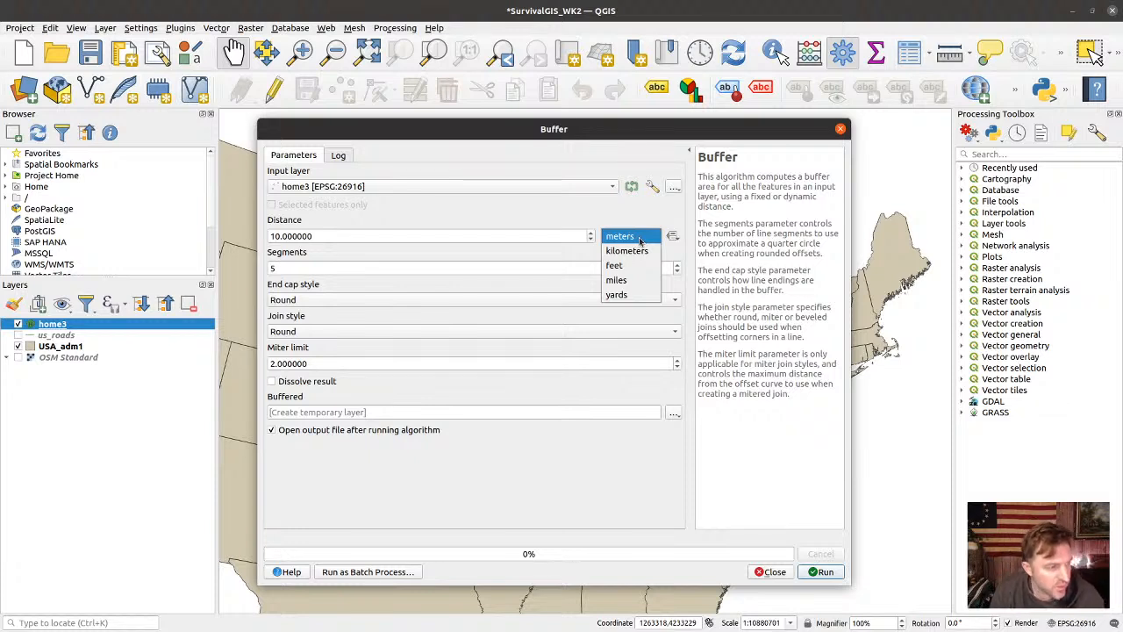
{"action": "left_click", "coordinate": [631, 218]}
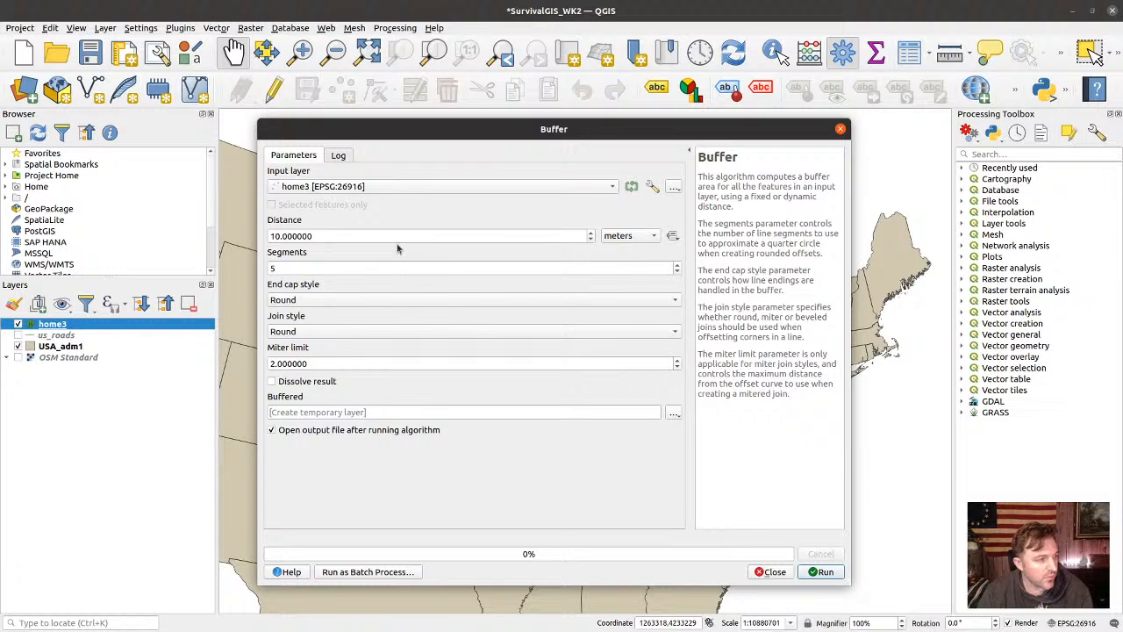
Buffer the home3 point by 400 meters with 50 segments as a temporary layer, then close the tool
{"action": "double_click", "coordinate": [368, 232]}
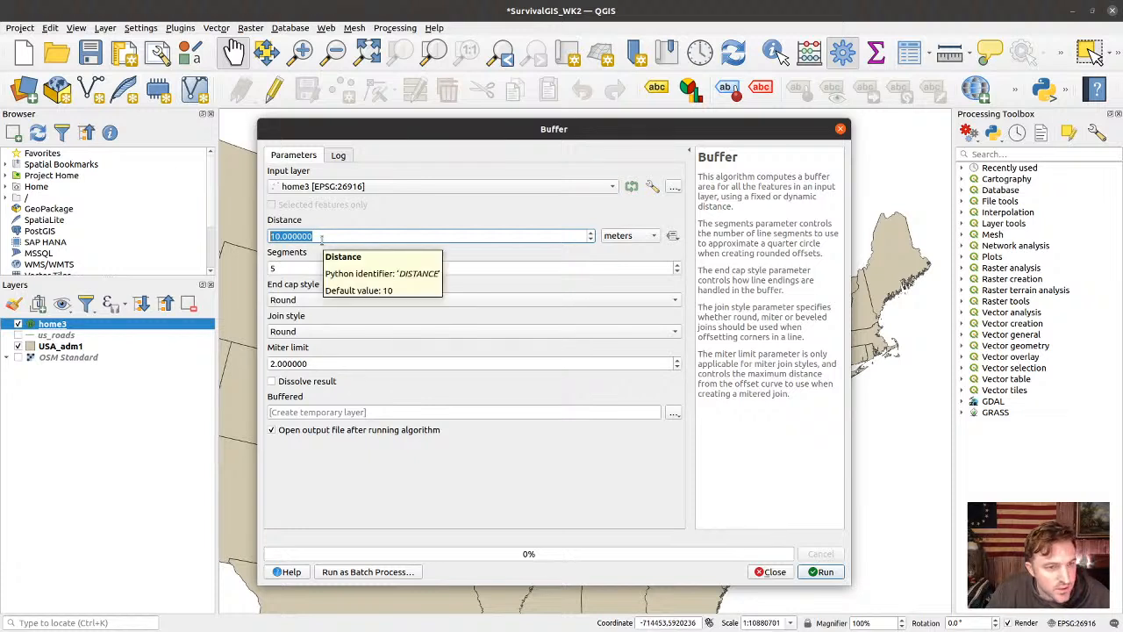
{"action": "left_click_drag", "start_coordinate": [321, 238], "coordinate": [258, 239]}
{"action": "type", "text": "400"}
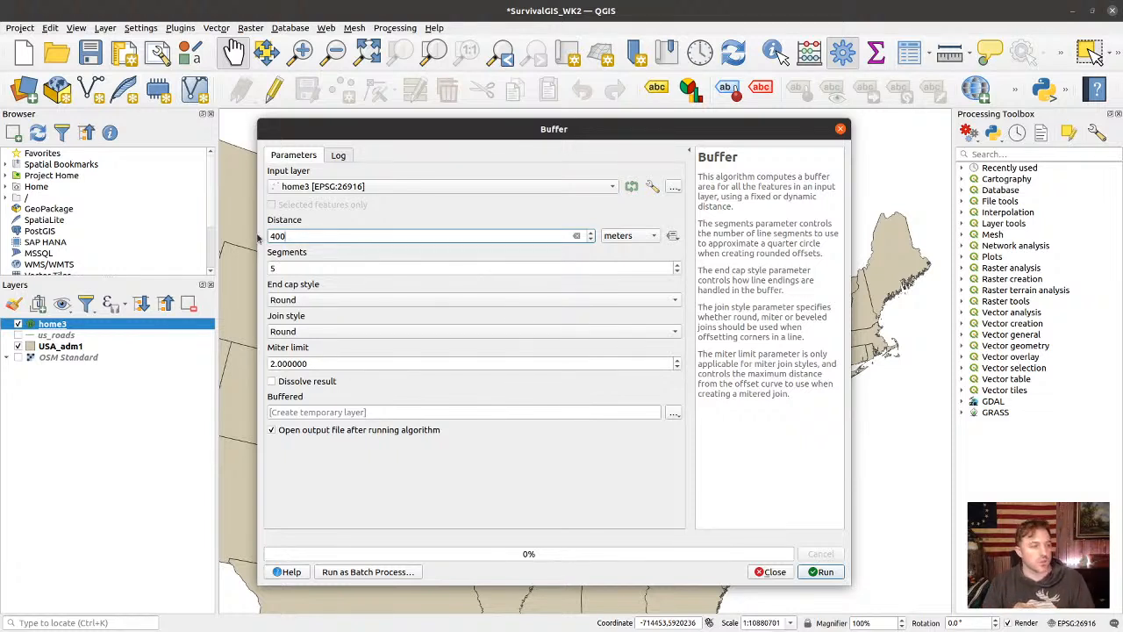
{"action": "left_click", "coordinate": [380, 270]}
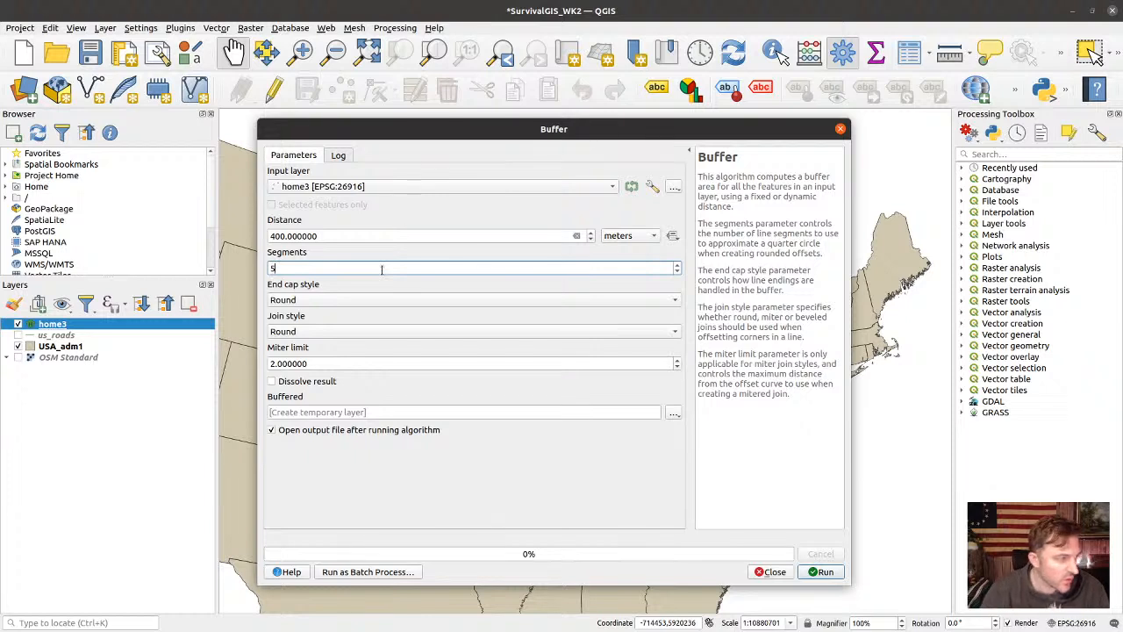
{"action": "double_click", "coordinate": [381, 270]}
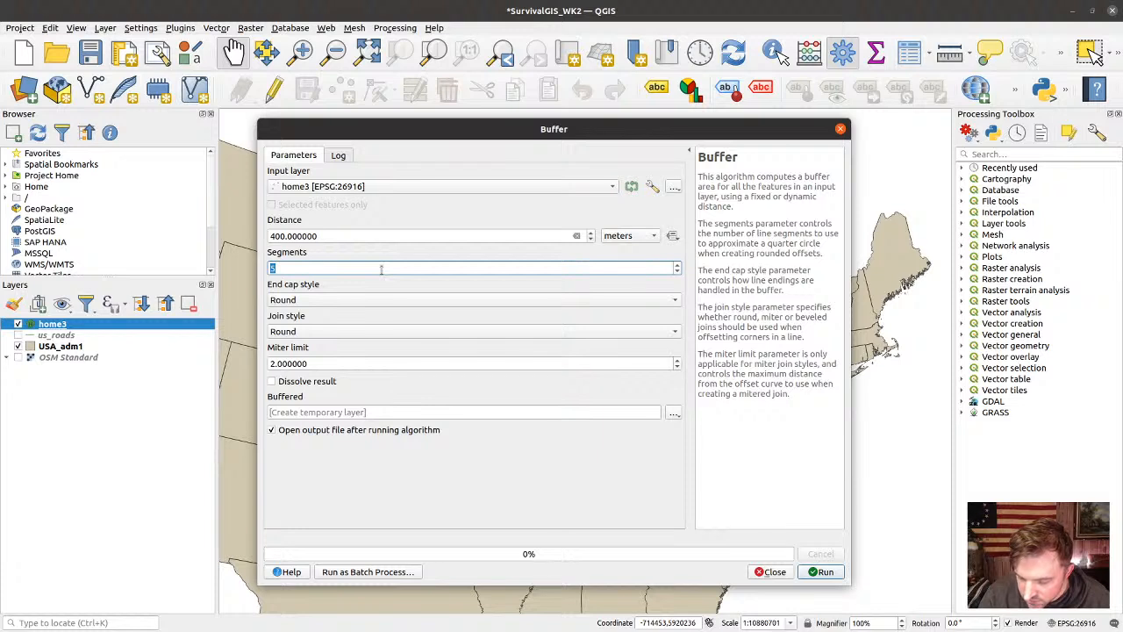
{"action": "type", "text": "50"}
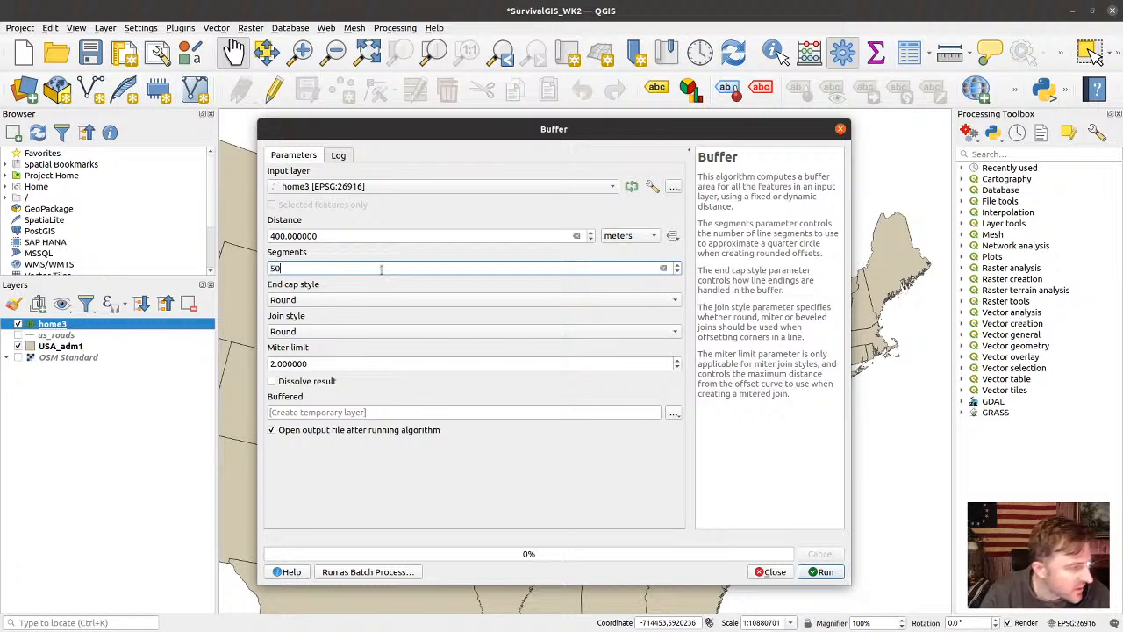
{"action": "left_click", "coordinate": [334, 301]}
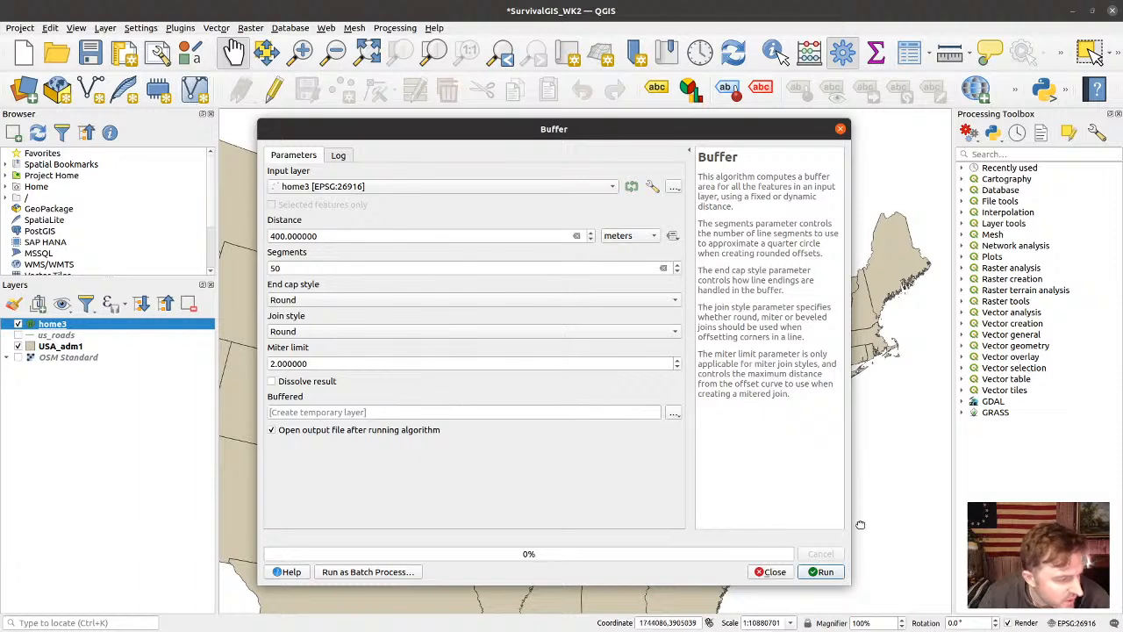
{"action": "left_click", "coordinate": [822, 572]}
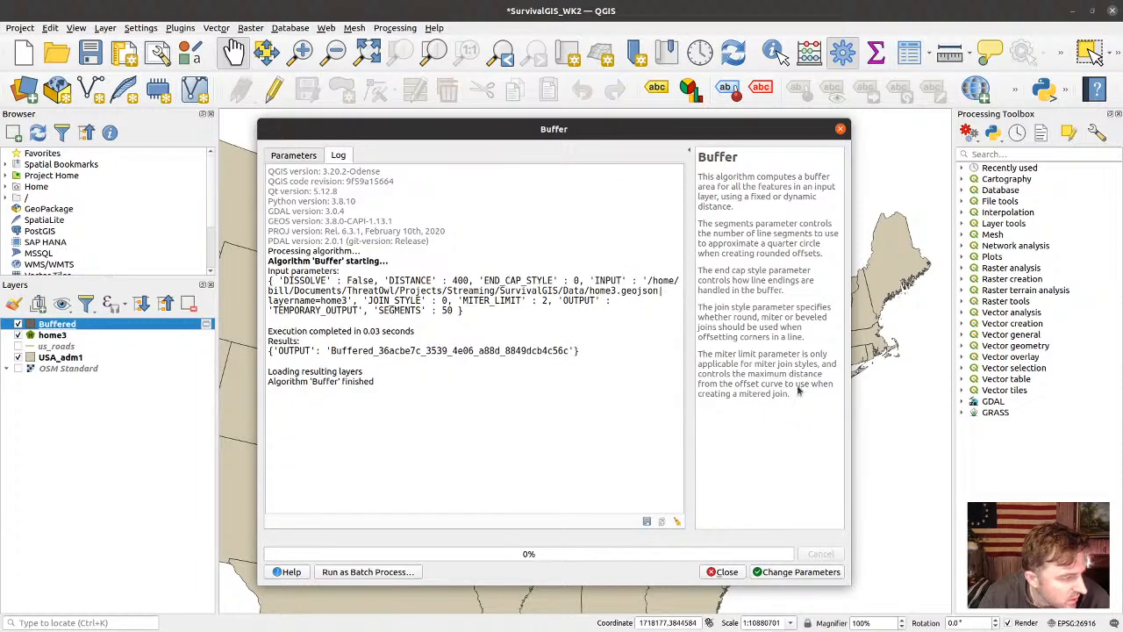
{"action": "left_click", "coordinate": [839, 129]}
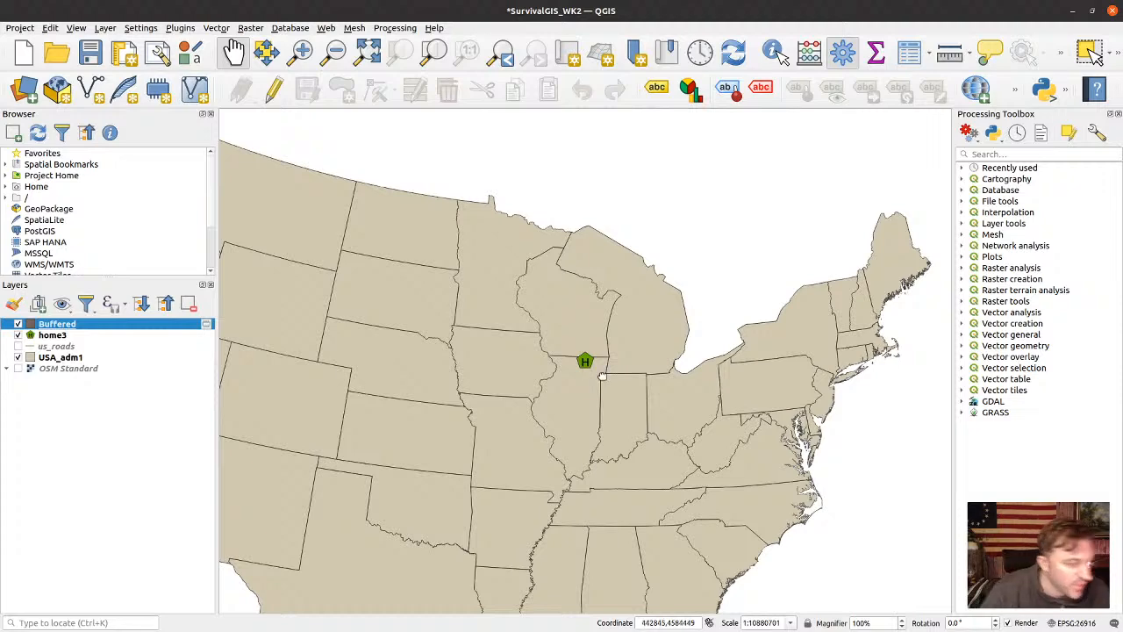
Move the home3 layer above the buffer layer in the layer order
{"action": "scroll", "coordinate": [581, 364], "scroll_direction": "up", "scroll_amount": 1}
{"action": "scroll", "coordinate": [581, 364], "scroll_direction": "up", "scroll_amount": 5}
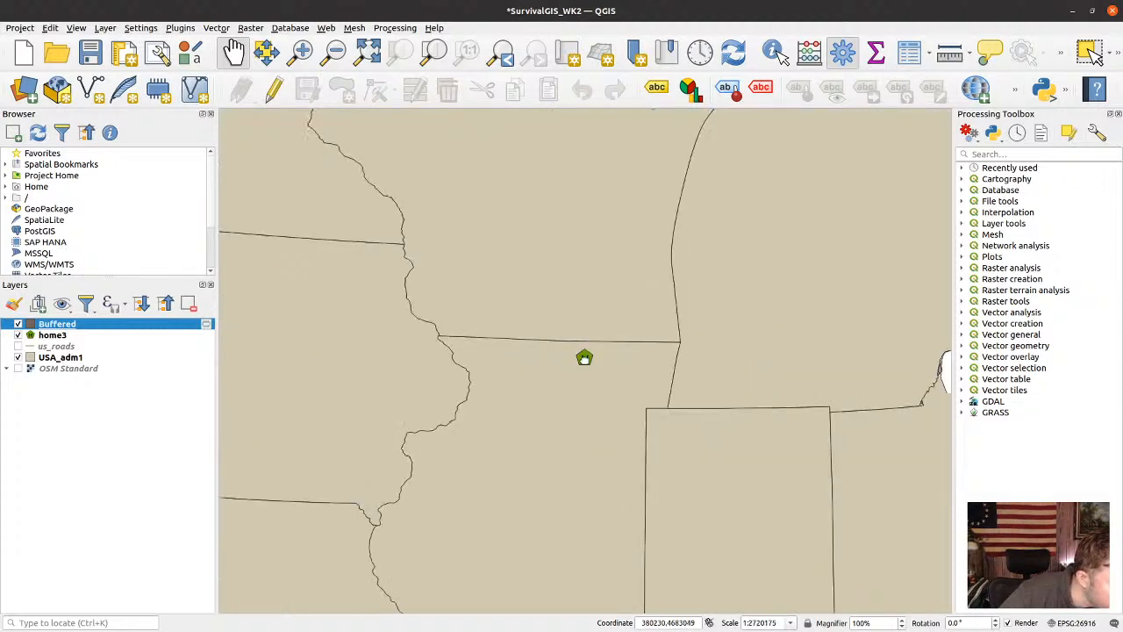
{"action": "scroll", "coordinate": [588, 361], "scroll_direction": "up", "scroll_amount": 5}
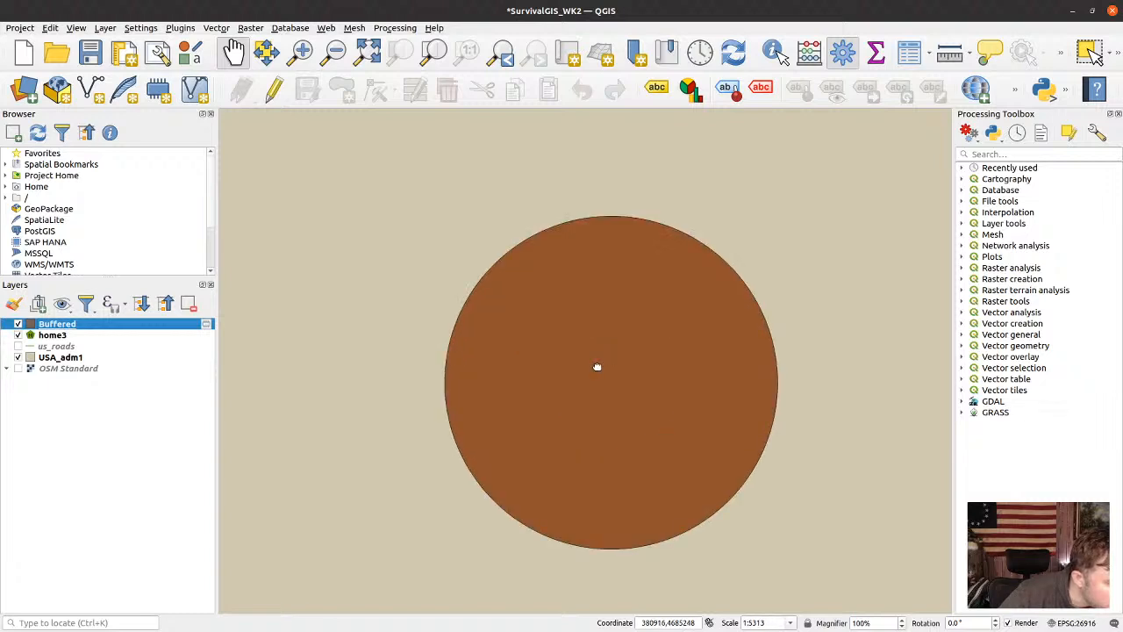
{"action": "left_click_drag", "start_coordinate": [39, 335], "coordinate": [44, 322]}
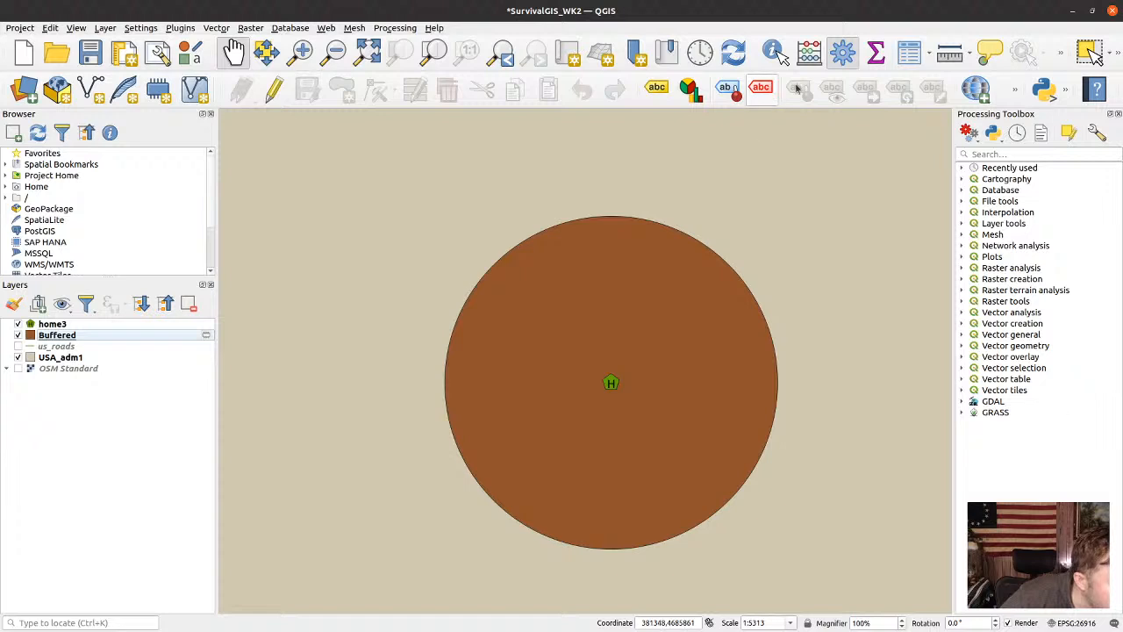
Measure the buffer's radius from the home point to the circle's western edge in Cartesian mode, then close the measurement
{"action": "left_click", "coordinate": [948, 58]}
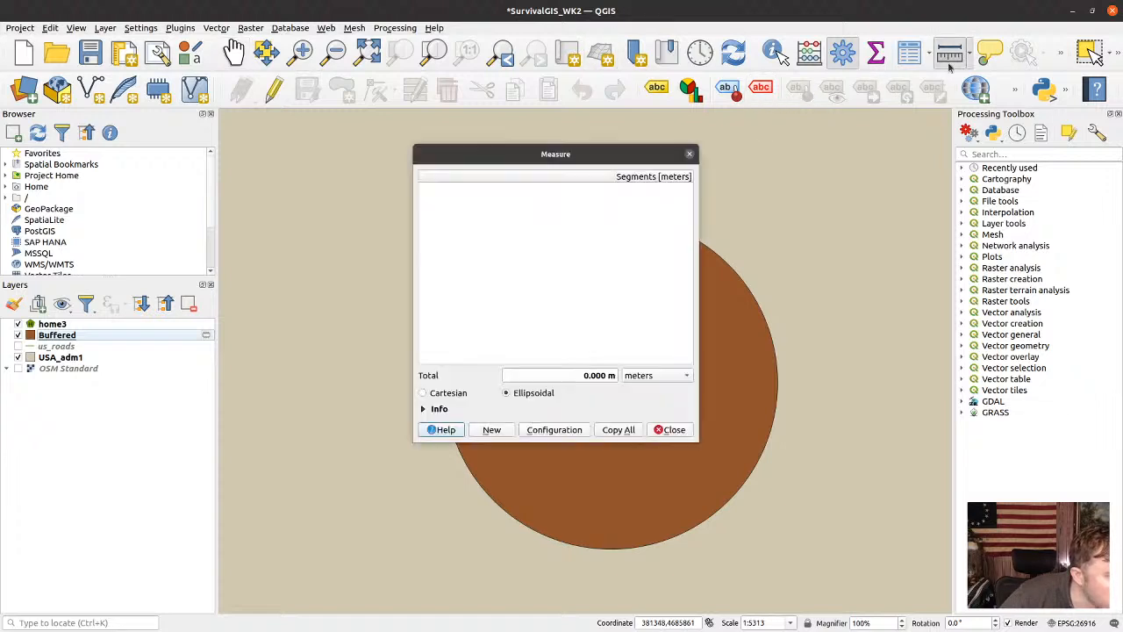
{"action": "left_click_drag", "start_coordinate": [593, 153], "coordinate": [271, 154]}
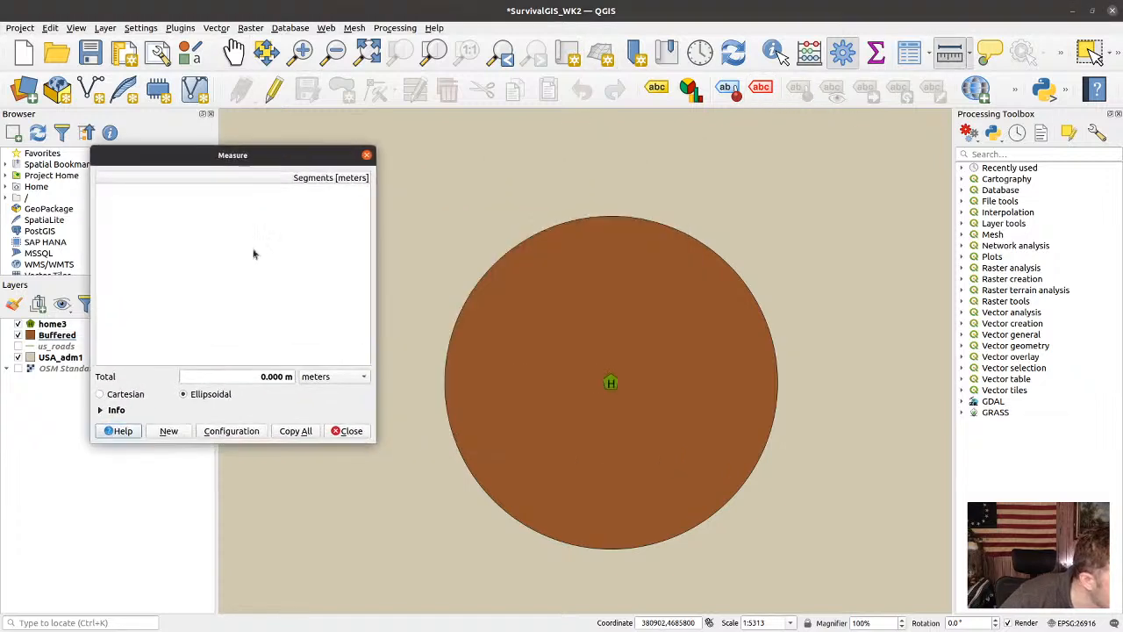
{"action": "left_click", "coordinate": [104, 395]}
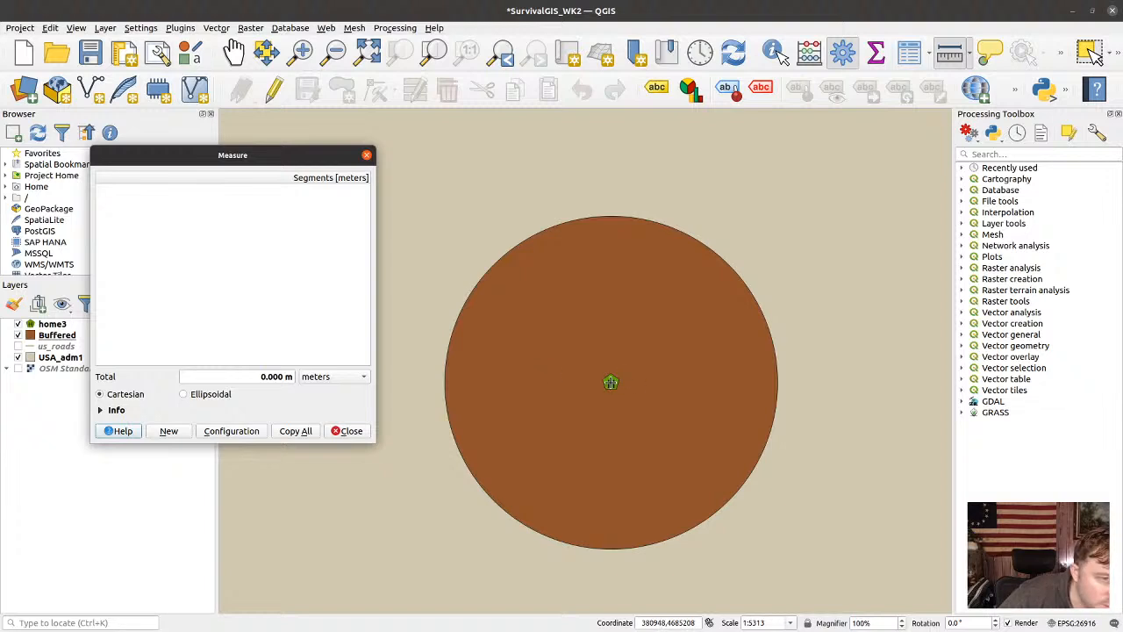
{"action": "left_click", "coordinate": [610, 382]}
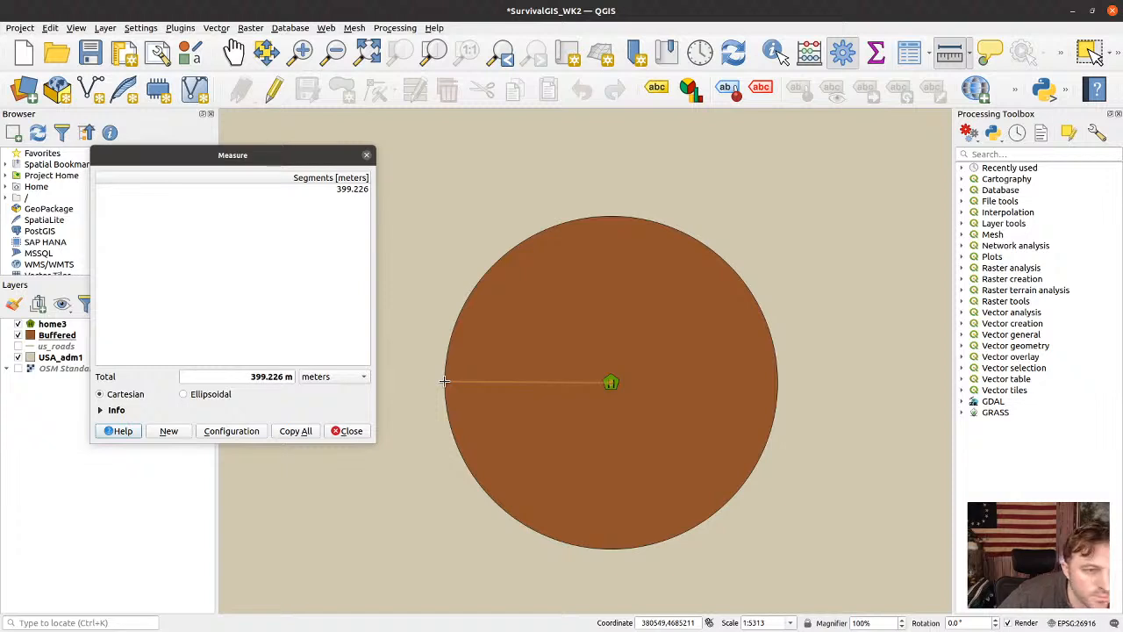
{"action": "left_click", "coordinate": [444, 380]}
{"action": "left_click", "coordinate": [442, 381]}
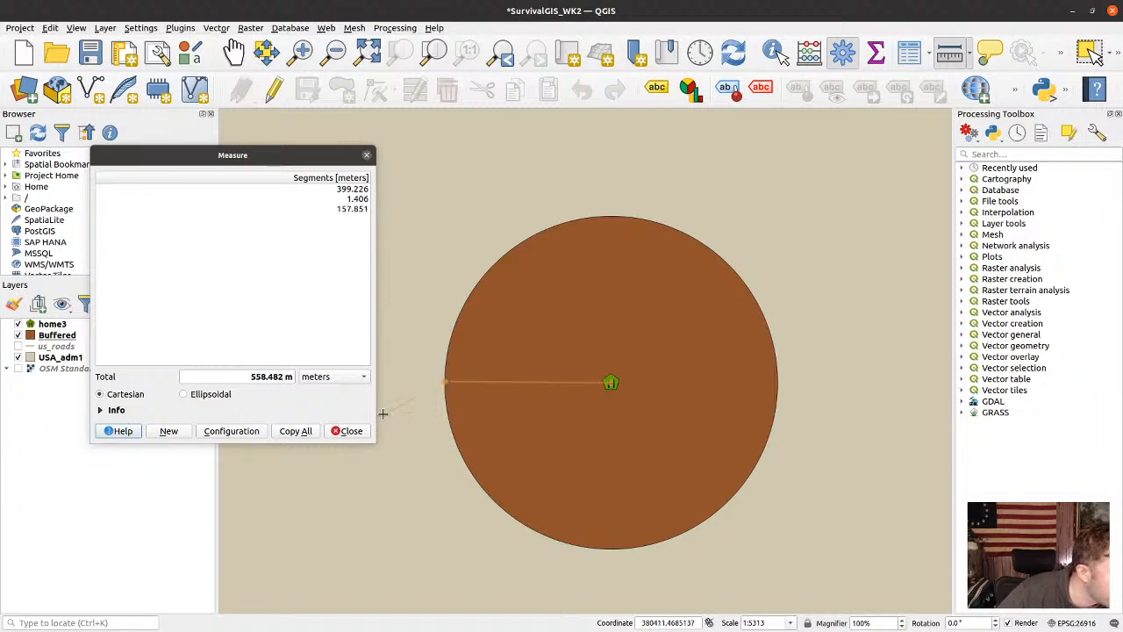
{"action": "left_click", "coordinate": [357, 430]}
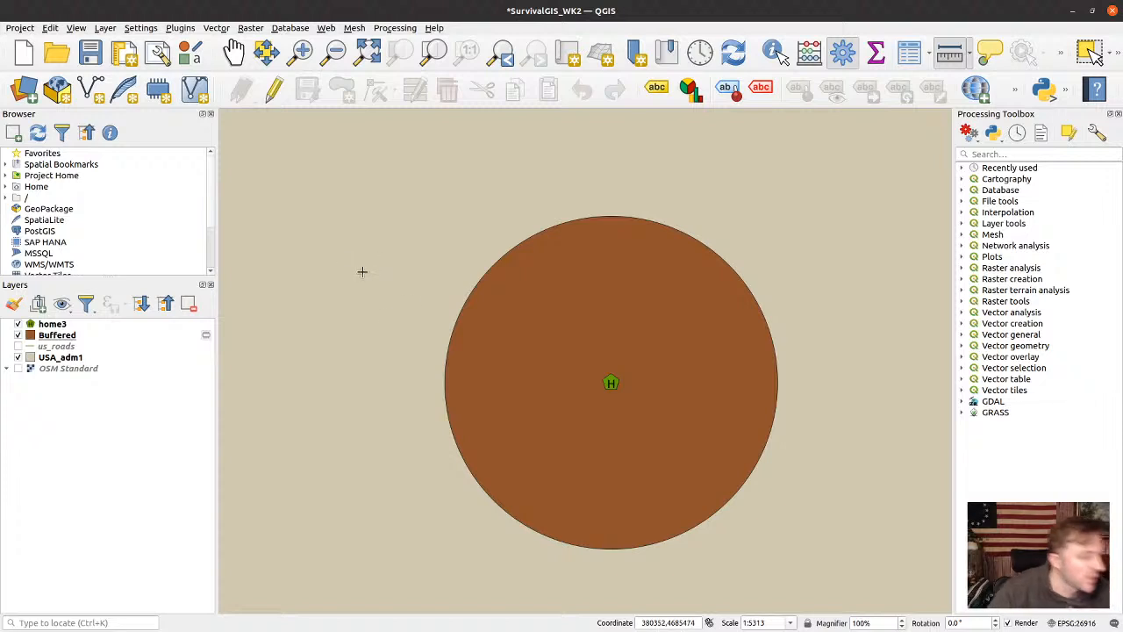
Change the buffer layer's symbology to the outline red preset and apply it
{"action": "left_click", "coordinate": [27, 339]}
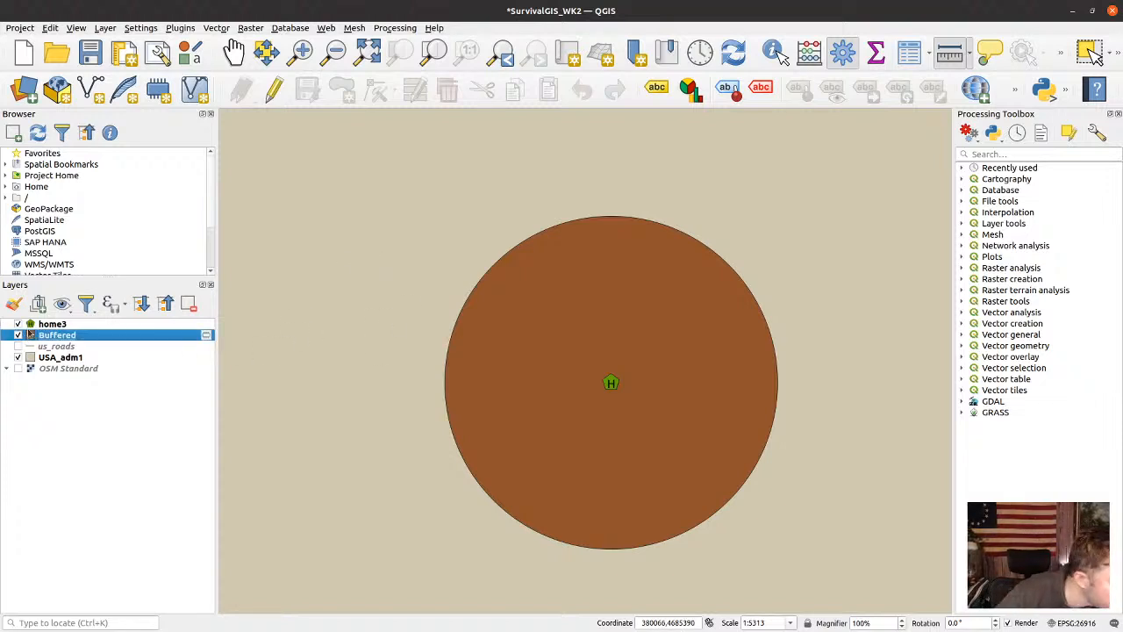
{"action": "double_click", "coordinate": [29, 337]}
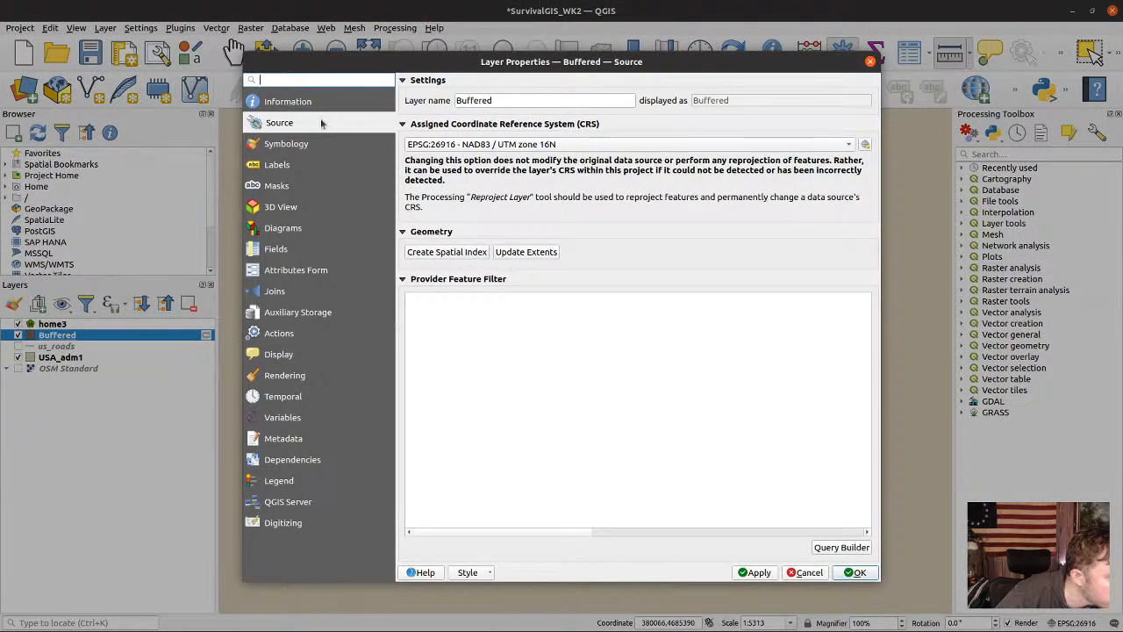
{"action": "left_click", "coordinate": [317, 145]}
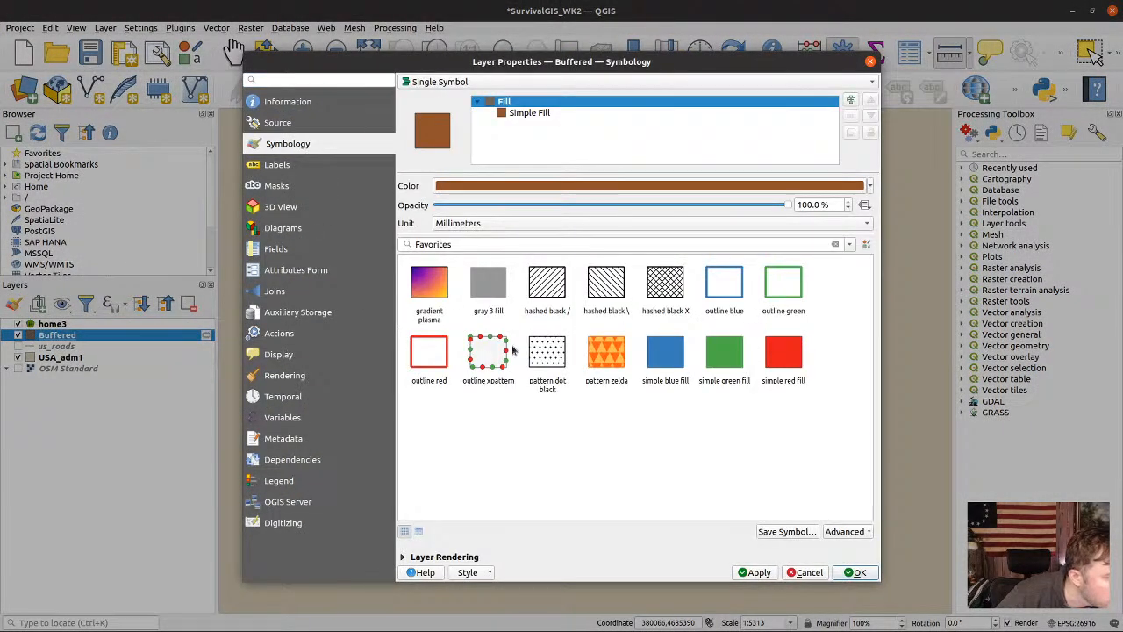
{"action": "left_click", "coordinate": [418, 368]}
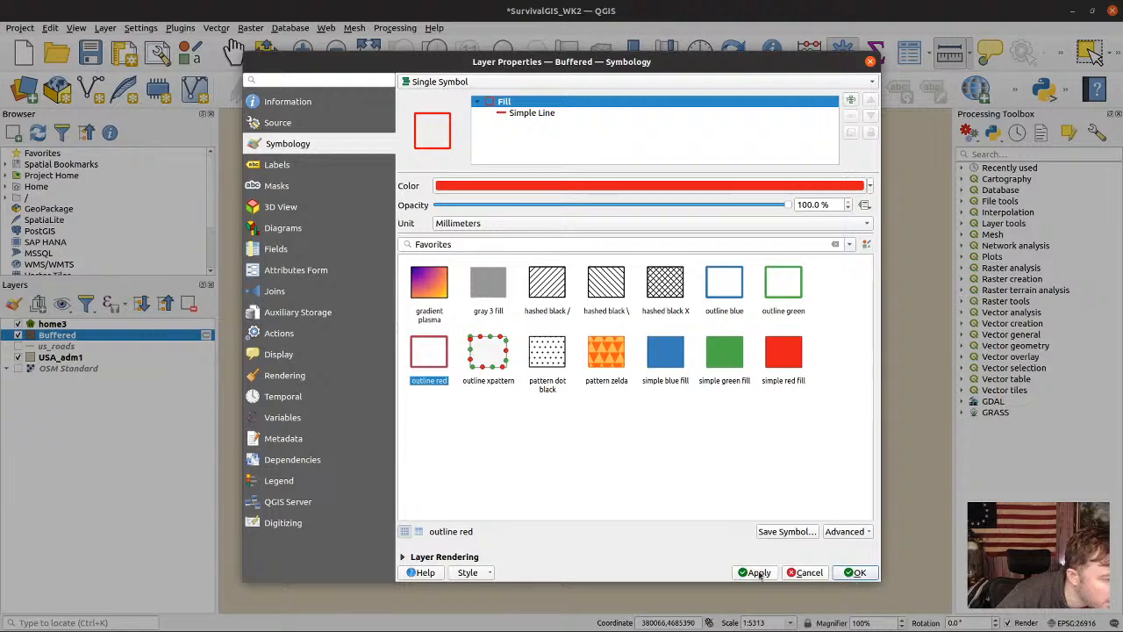
{"action": "left_click", "coordinate": [758, 571]}
{"action": "left_click", "coordinate": [854, 572]}
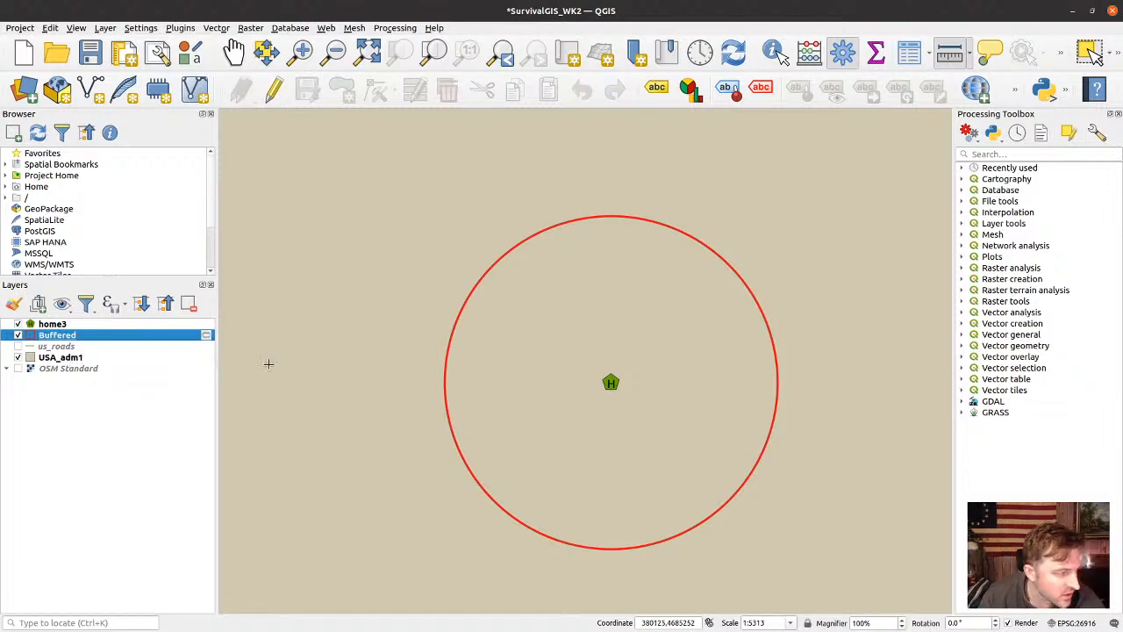
Hide the USA_adm1 layer and turn on the OSM Standard basemap beneath the buffer around the home point
{"action": "scroll", "coordinate": [690, 409], "scroll_direction": "down", "scroll_amount": 11}
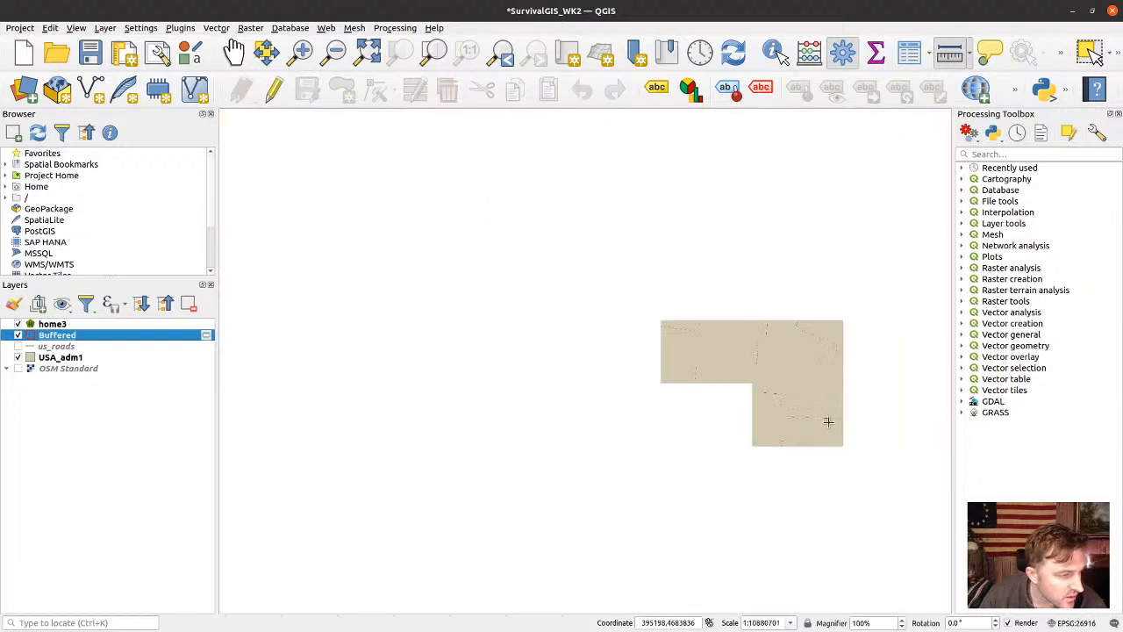
{"action": "left_click_drag", "start_coordinate": [827, 422], "coordinate": [689, 361]}
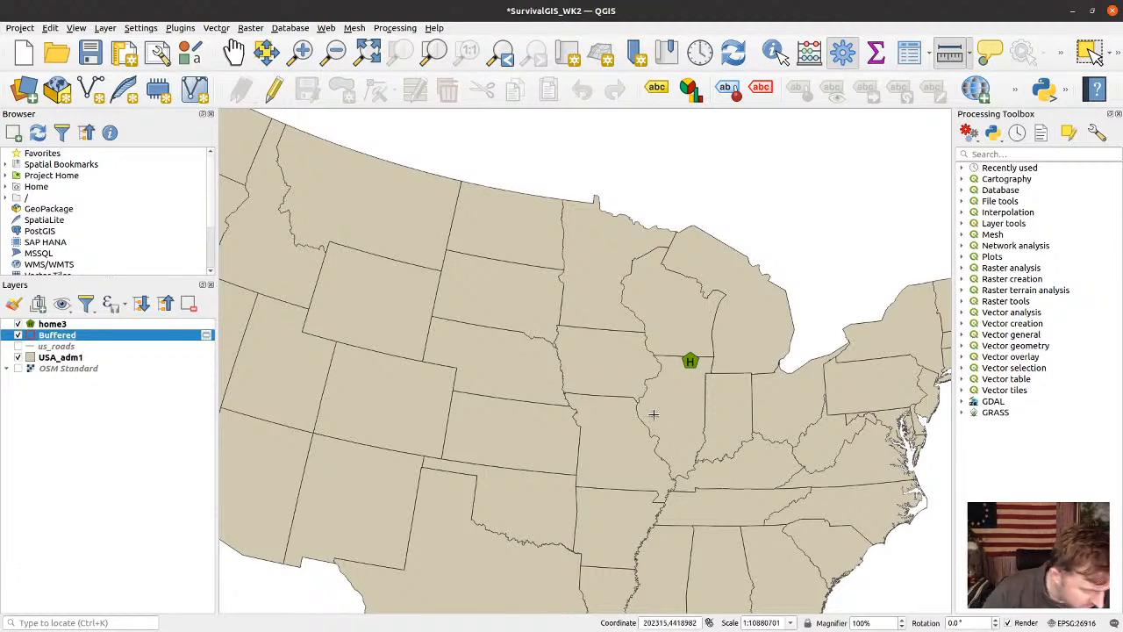
{"action": "scroll", "coordinate": [693, 358], "scroll_direction": "up", "scroll_amount": 3}
{"action": "scroll", "coordinate": [692, 358], "scroll_direction": "up", "scroll_amount": 5}
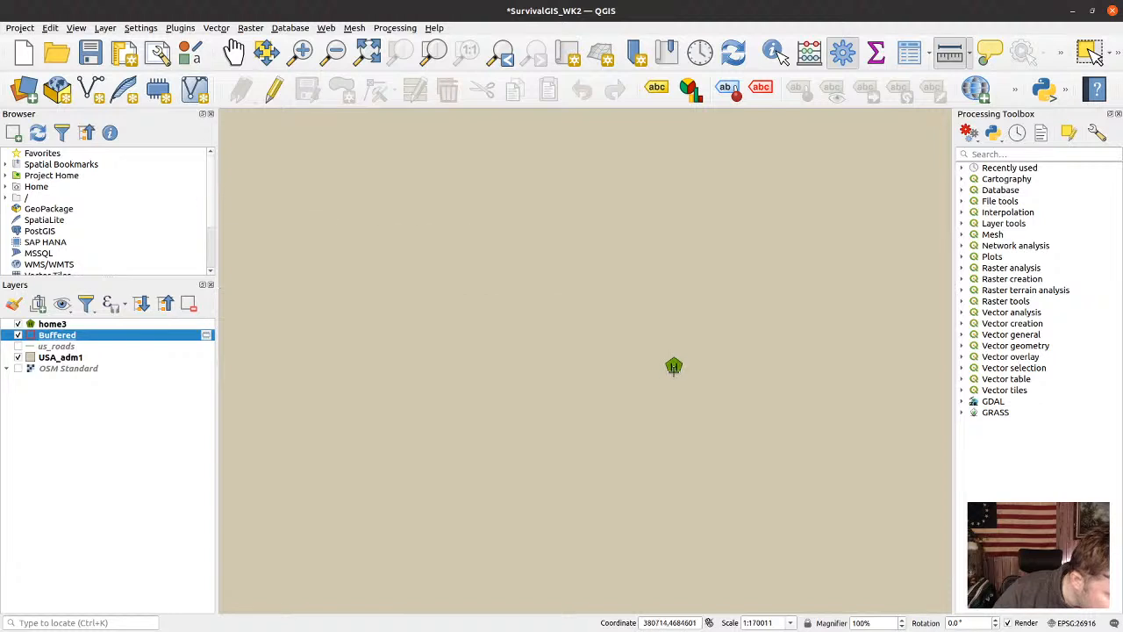
{"action": "left_click", "coordinate": [665, 365]}
{"action": "scroll", "coordinate": [665, 365], "scroll_direction": "up", "scroll_amount": 2}
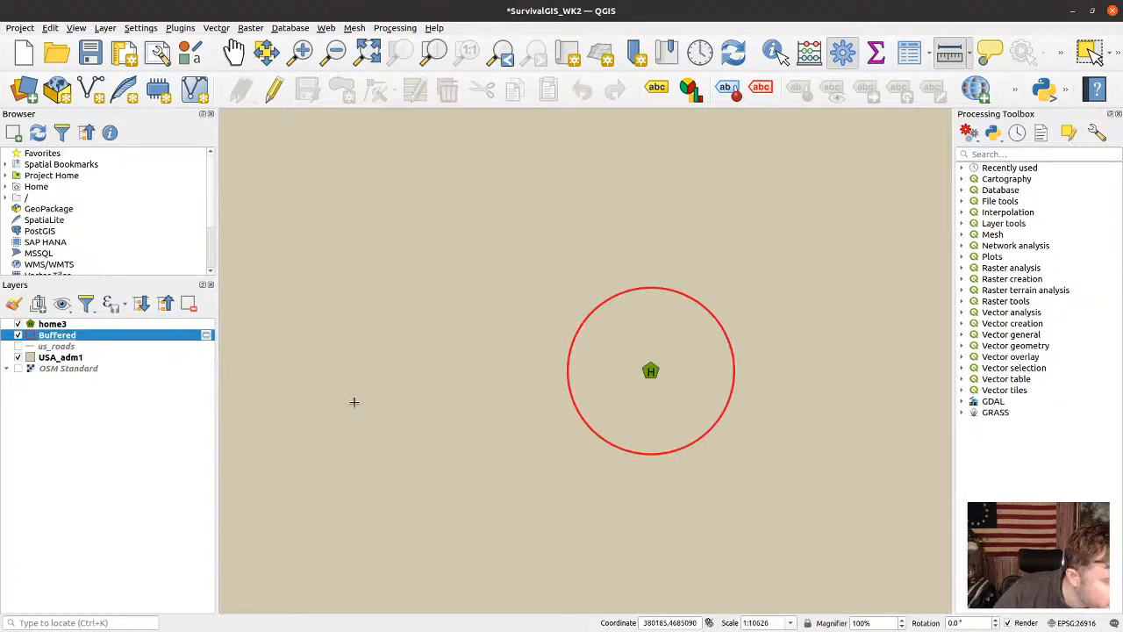
{"action": "left_click", "coordinate": [18, 358]}
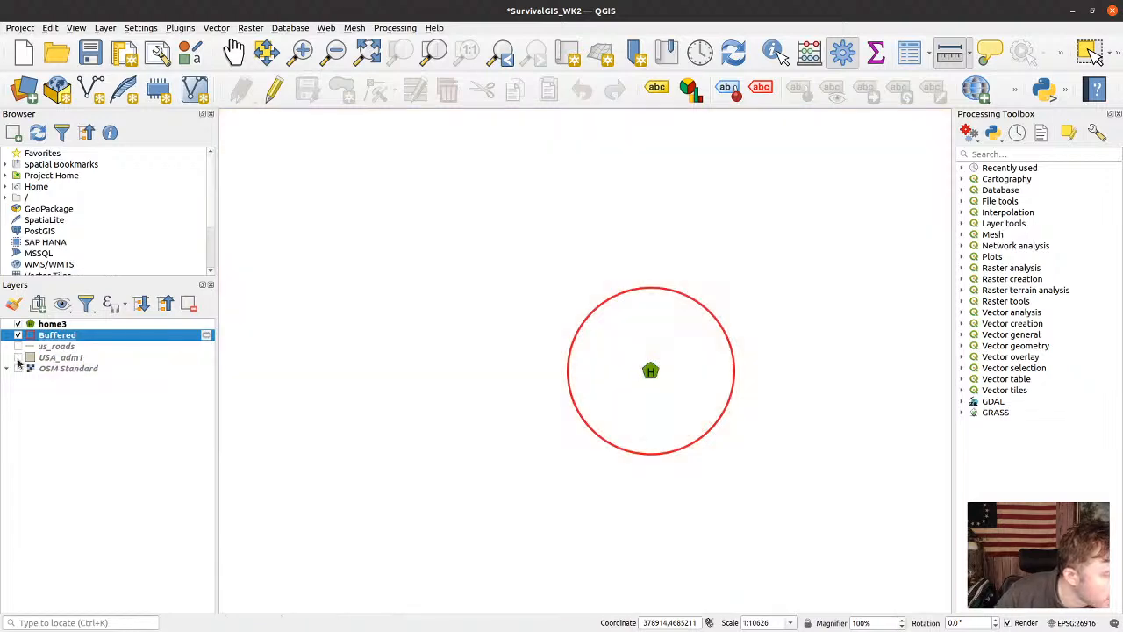
{"action": "left_click_drag", "start_coordinate": [593, 380], "coordinate": [512, 366]}
{"action": "scroll", "coordinate": [538, 357], "scroll_direction": "up", "scroll_amount": 1}
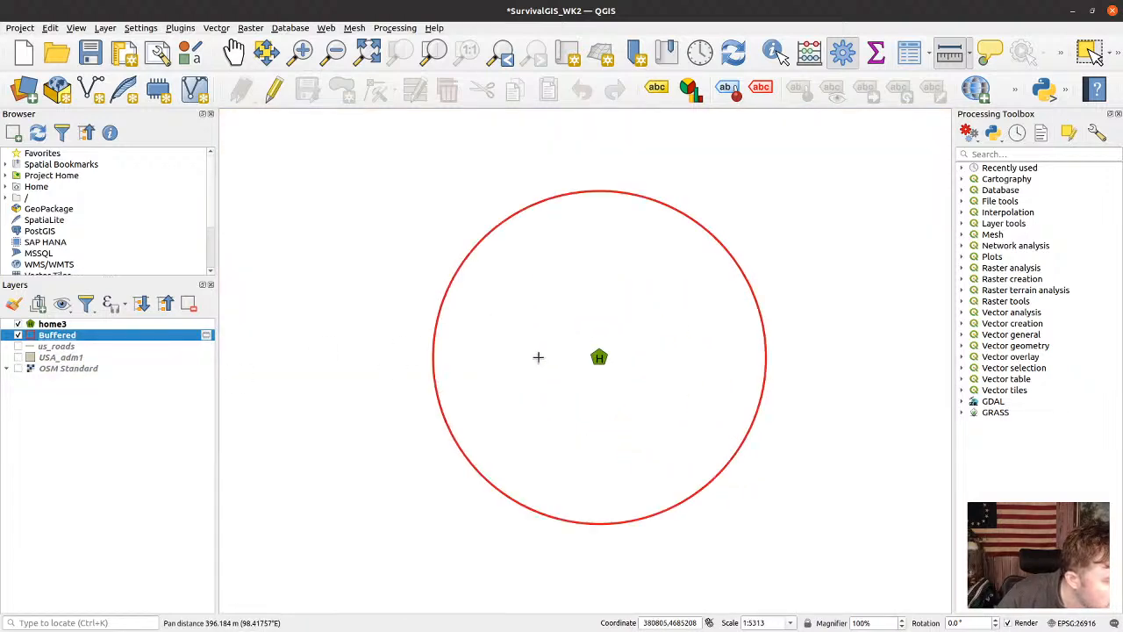
{"action": "left_click", "coordinate": [19, 368]}
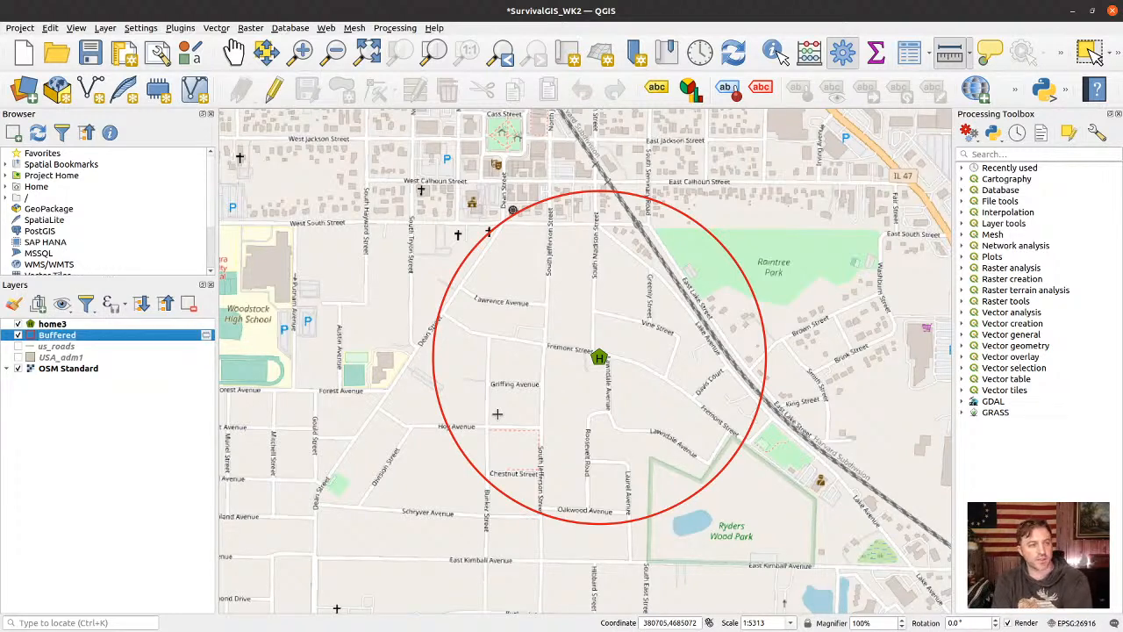
Check the QuickMapServices basemap providers and the plugin's entry among the installed plugins, then close the plugin manager
{"action": "scroll", "coordinate": [656, 363], "scroll_direction": "up", "scroll_amount": 1}
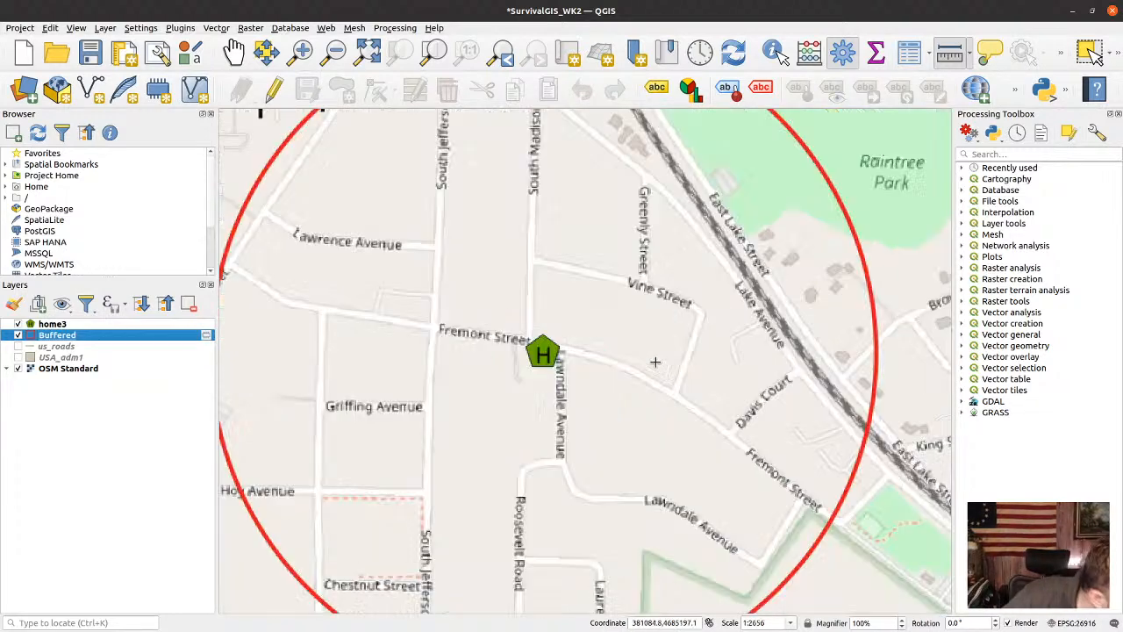
{"action": "left_click_drag", "start_coordinate": [515, 379], "coordinate": [591, 371]}
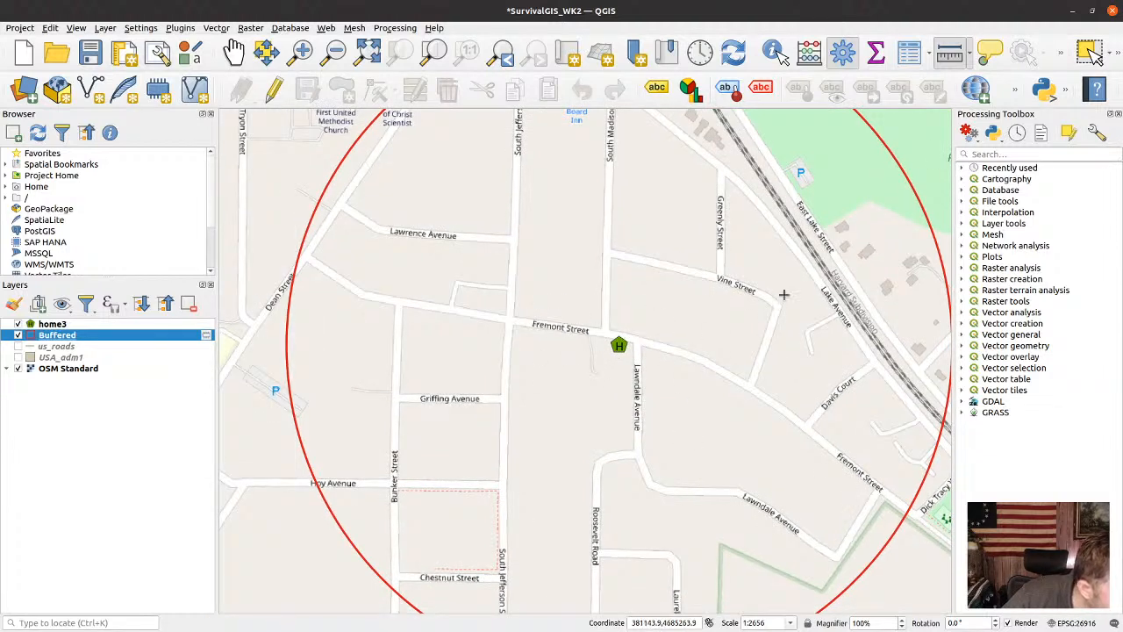
{"action": "scroll", "coordinate": [640, 197], "scroll_direction": "down", "scroll_amount": 1}
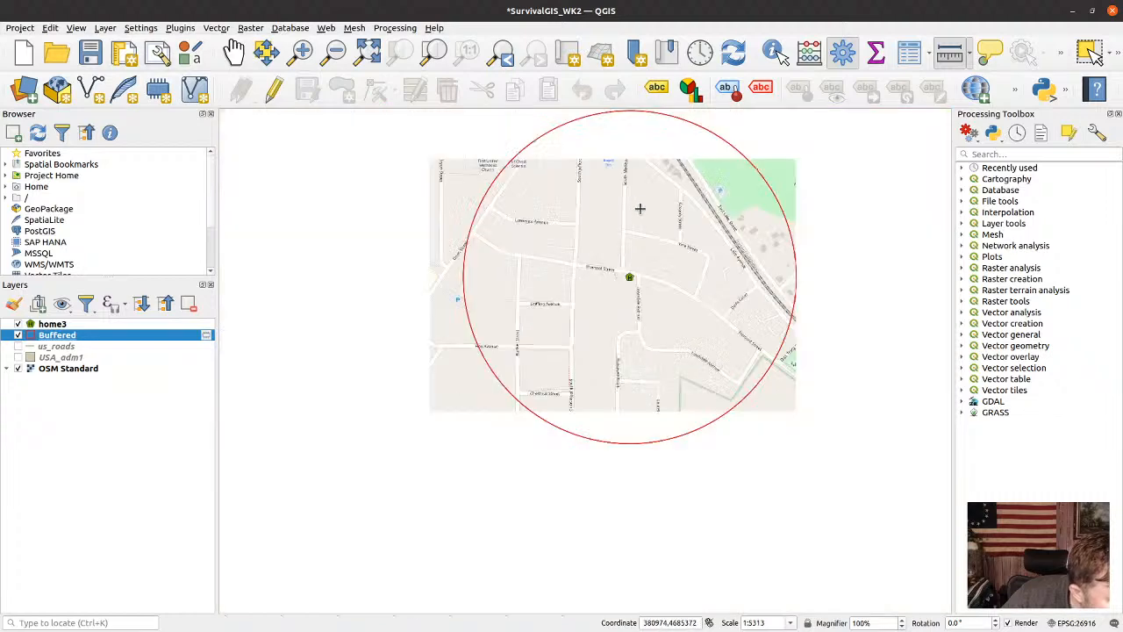
{"action": "left_click_drag", "start_coordinate": [649, 279], "coordinate": [646, 380]}
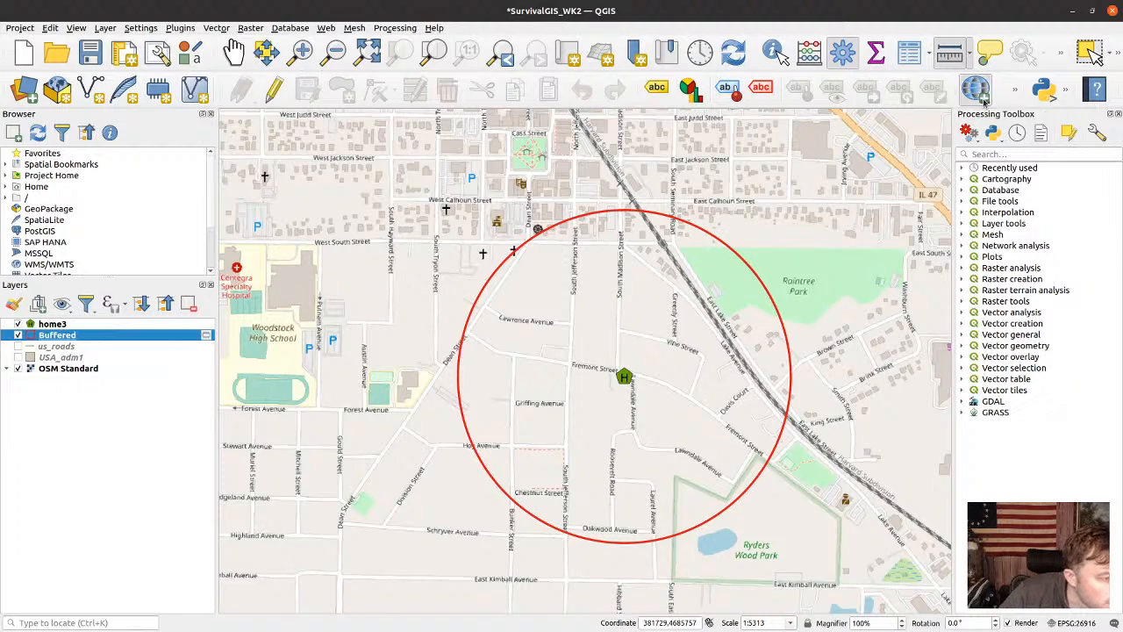
{"action": "left_click", "coordinate": [975, 88]}
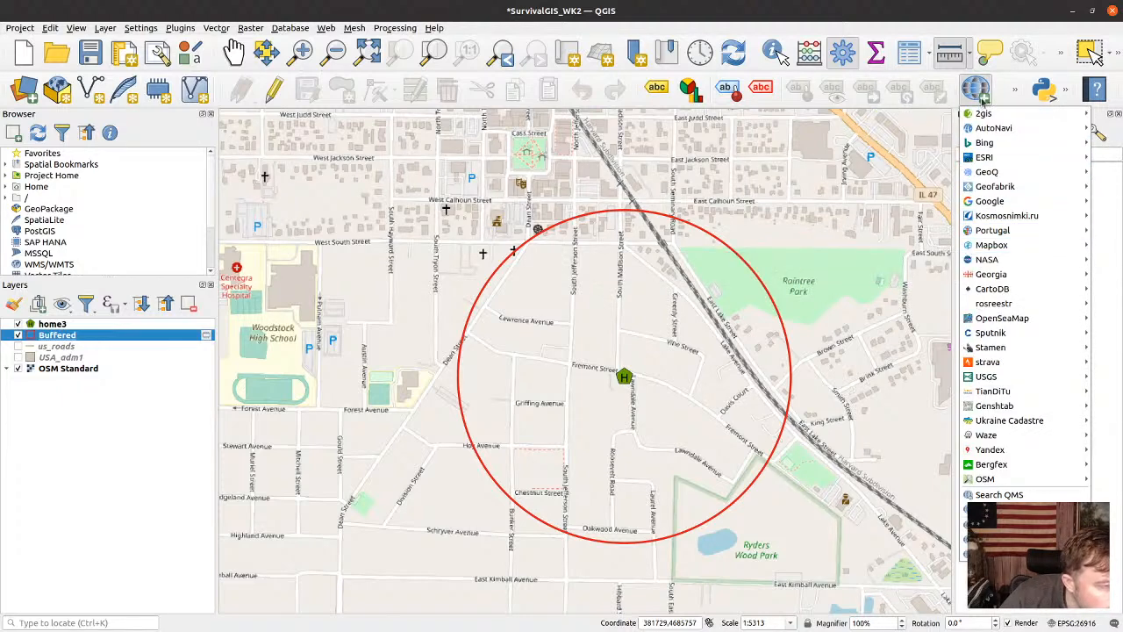
{"action": "mouse_move", "coordinate": [985, 119]}
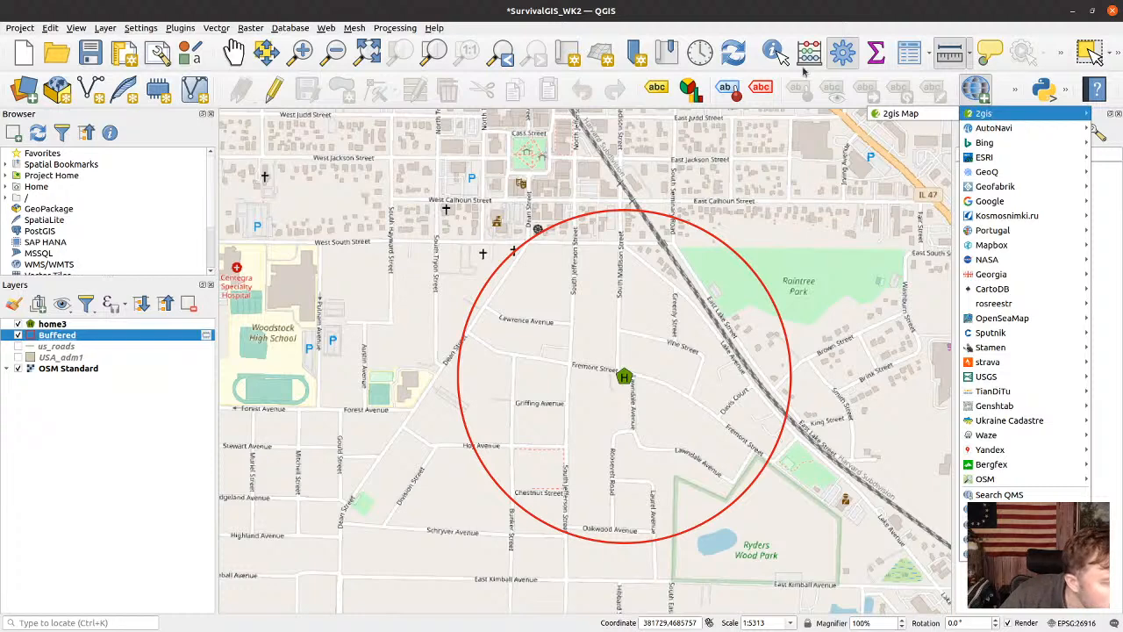
{"action": "left_click", "coordinate": [193, 35]}
{"action": "left_click", "coordinate": [180, 32]}
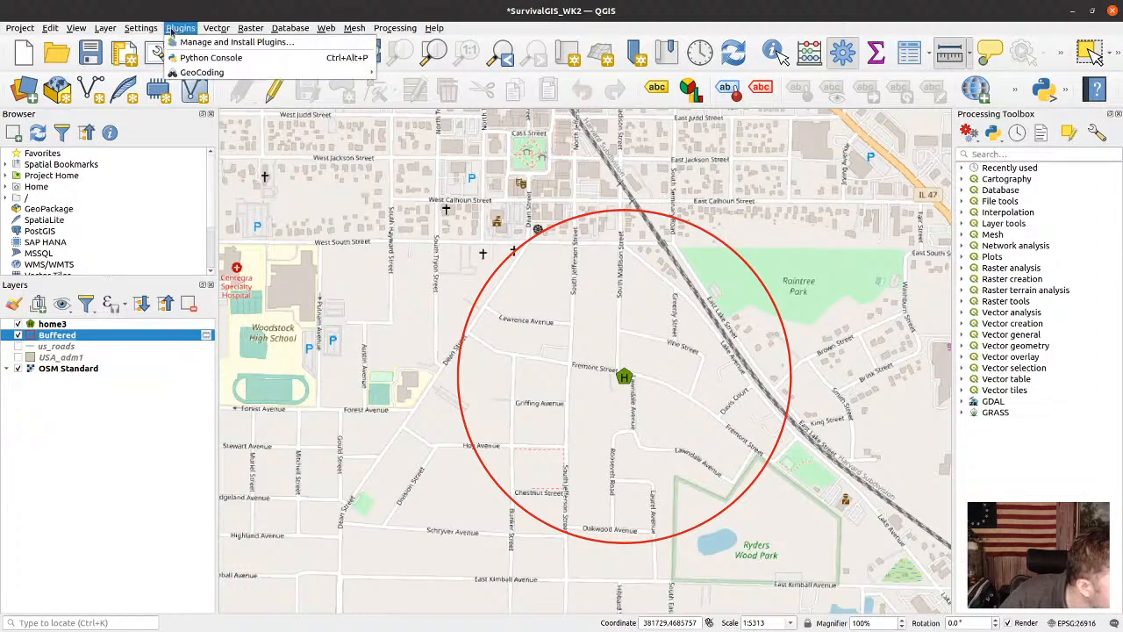
{"action": "left_click", "coordinate": [186, 44]}
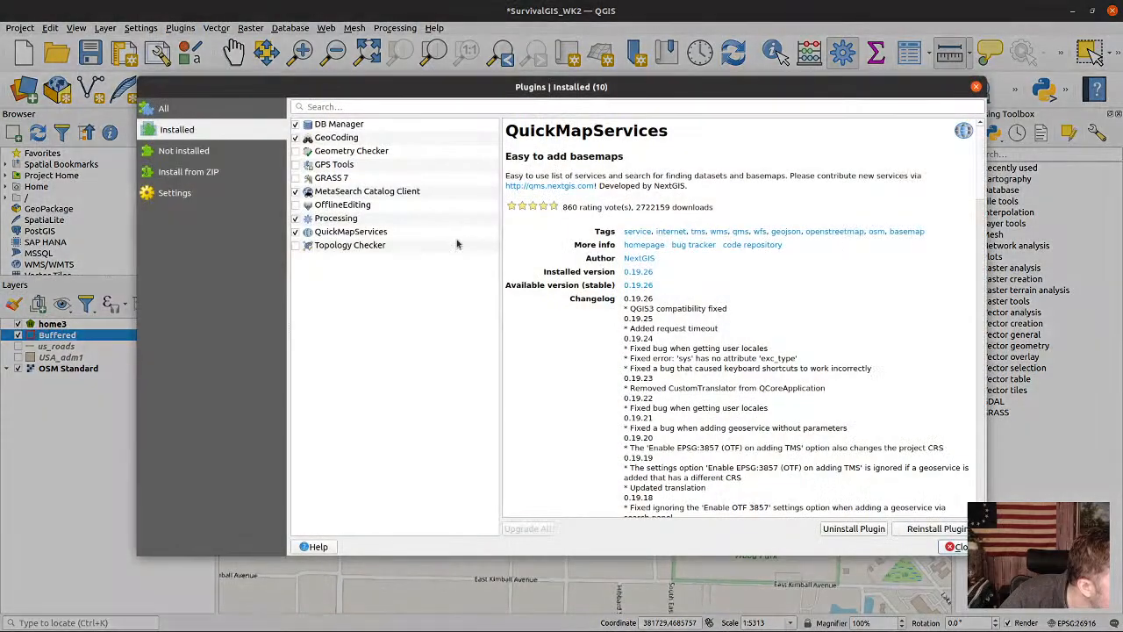
{"action": "left_click", "coordinate": [975, 87]}
Add the Google Satellite basemap through QuickMapServices and hide the OSM Standard layer
{"action": "left_click", "coordinate": [977, 91]}
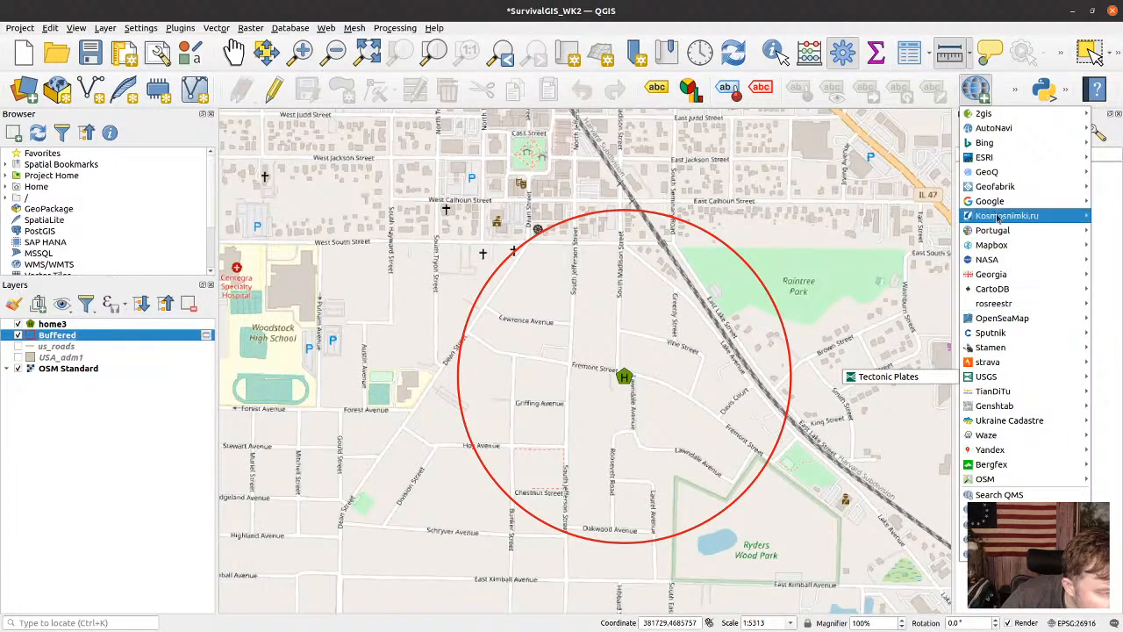
{"action": "mouse_move", "coordinate": [997, 206]}
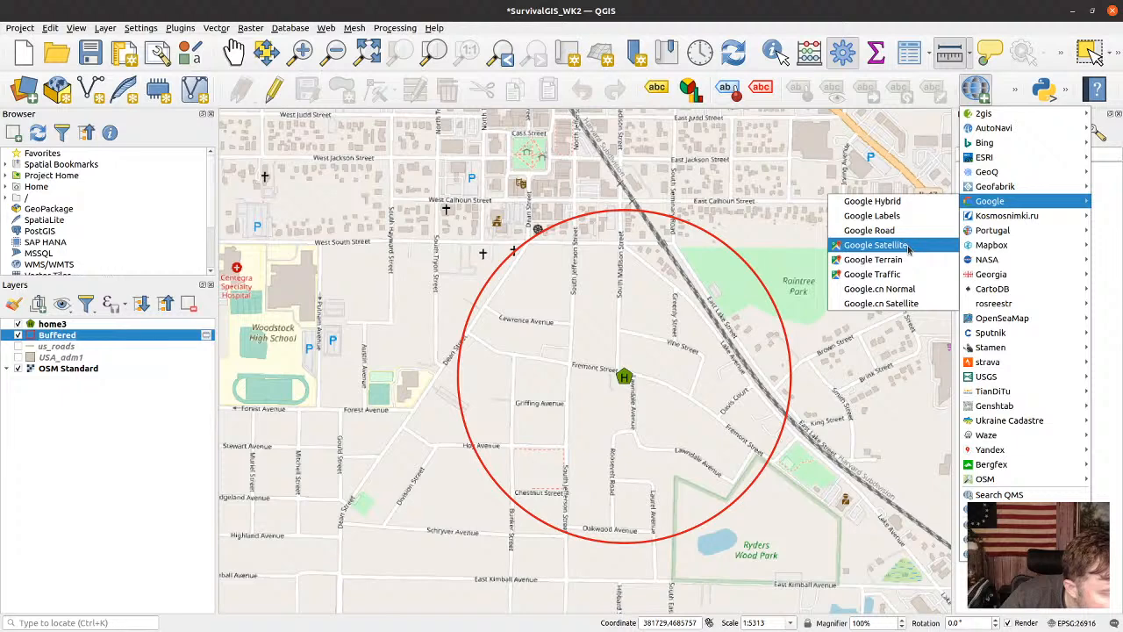
{"action": "left_click", "coordinate": [908, 250]}
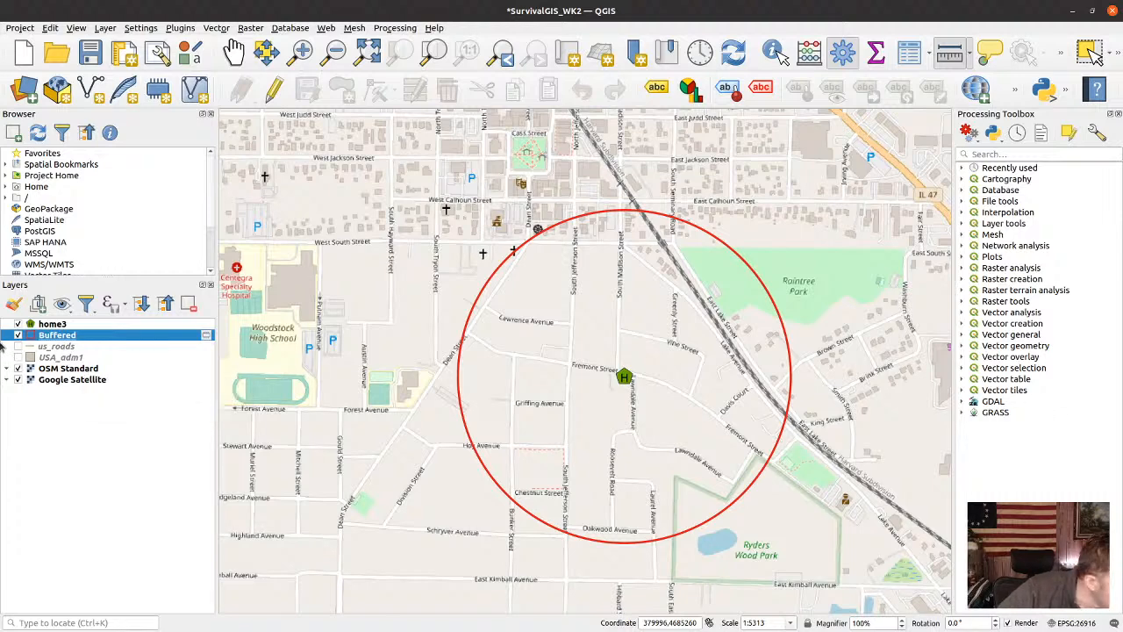
{"action": "left_click", "coordinate": [18, 369]}
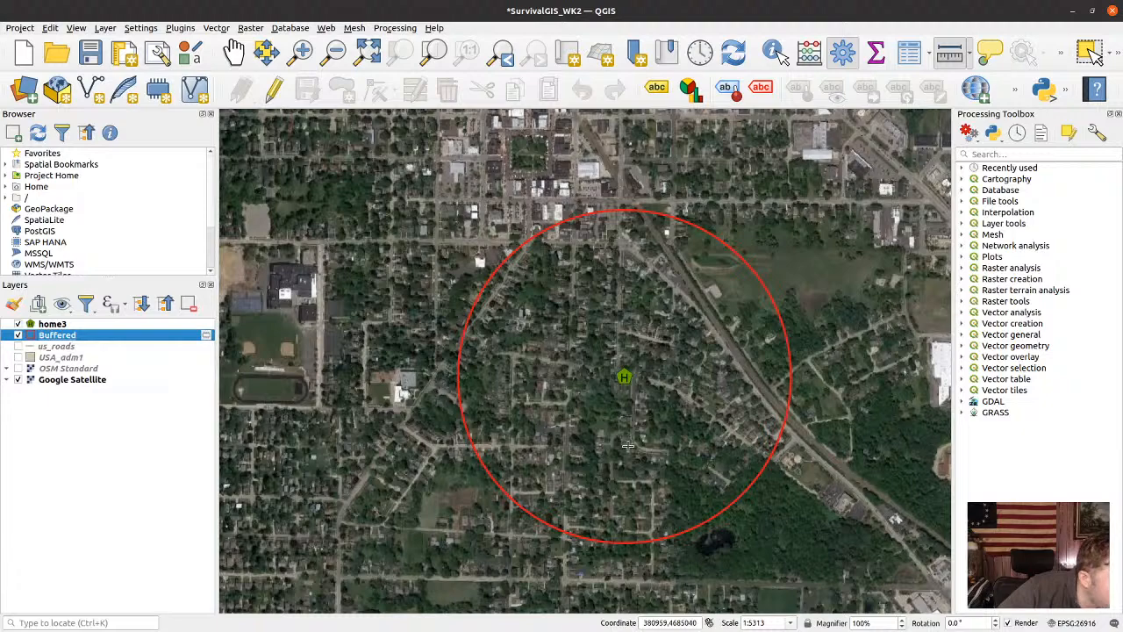
{"action": "scroll", "coordinate": [618, 387], "scroll_direction": "up", "scroll_amount": 1}
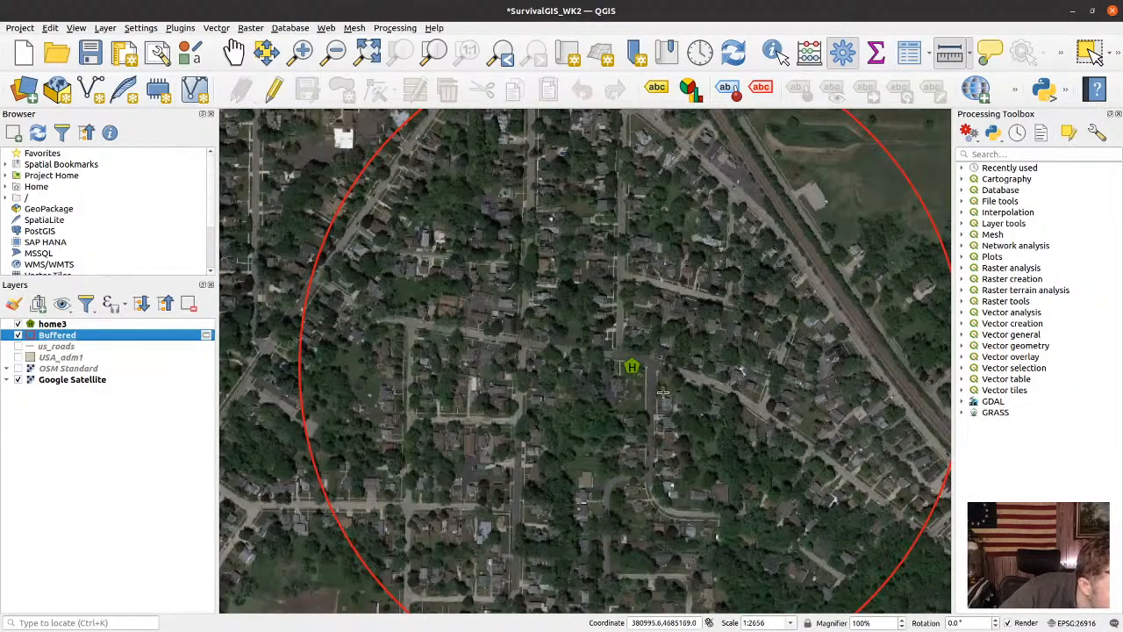
{"action": "scroll", "coordinate": [641, 361], "scroll_direction": "up", "scroll_amount": 1}
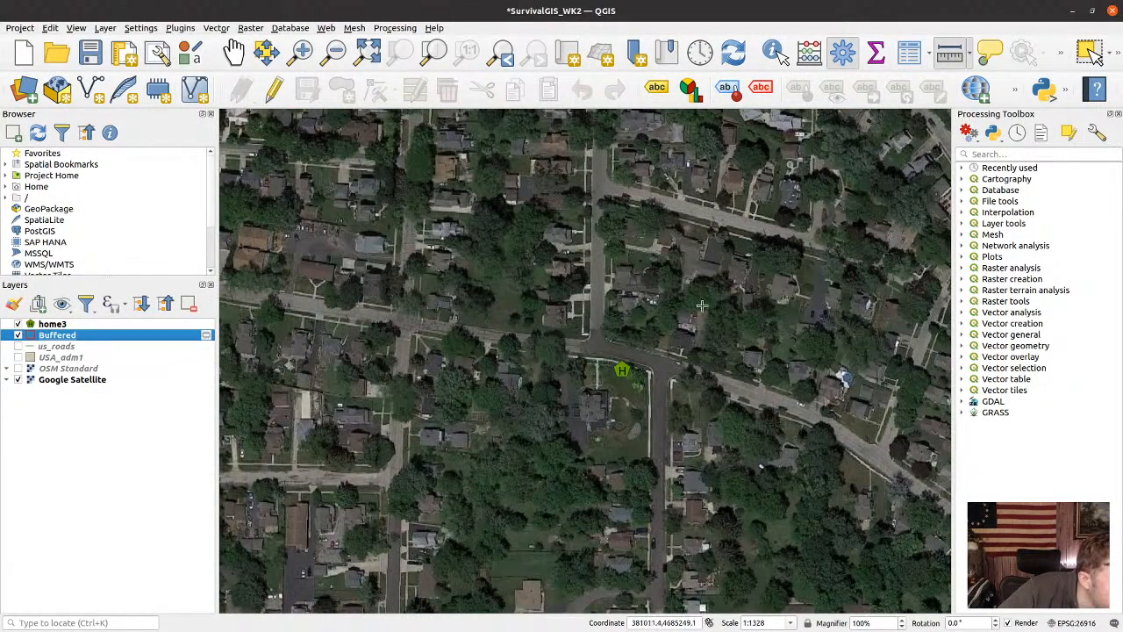
{"action": "scroll", "coordinate": [680, 335], "scroll_direction": "down", "scroll_amount": 1}
{"action": "scroll", "coordinate": [682, 334], "scroll_direction": "down", "scroll_amount": 1}
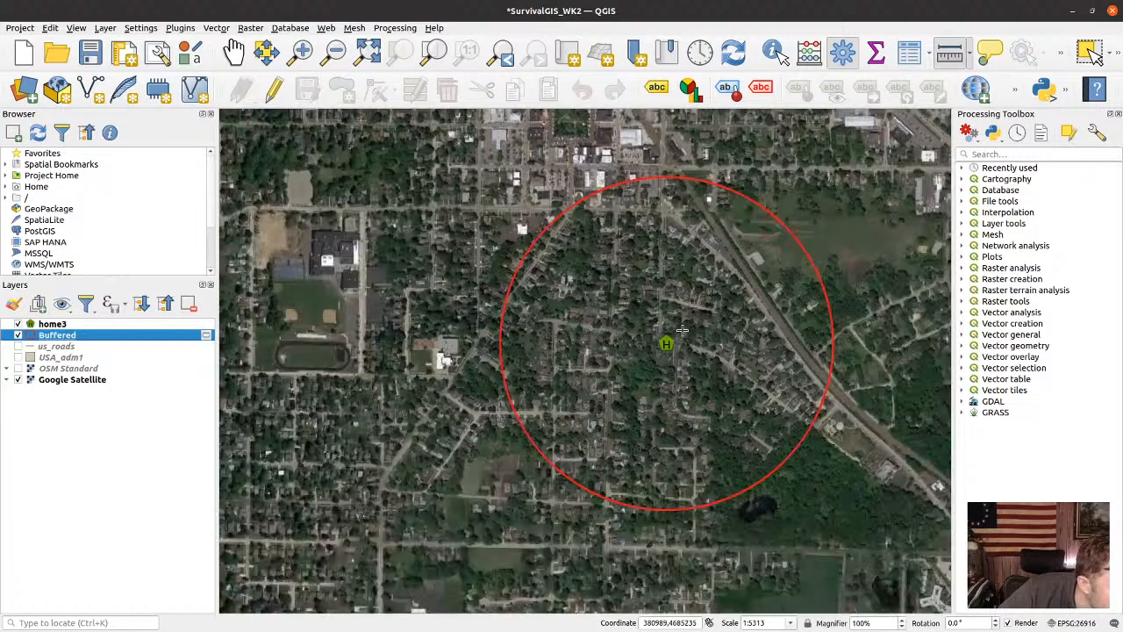
{"action": "left_click_drag", "start_coordinate": [669, 304], "coordinate": [596, 323]}
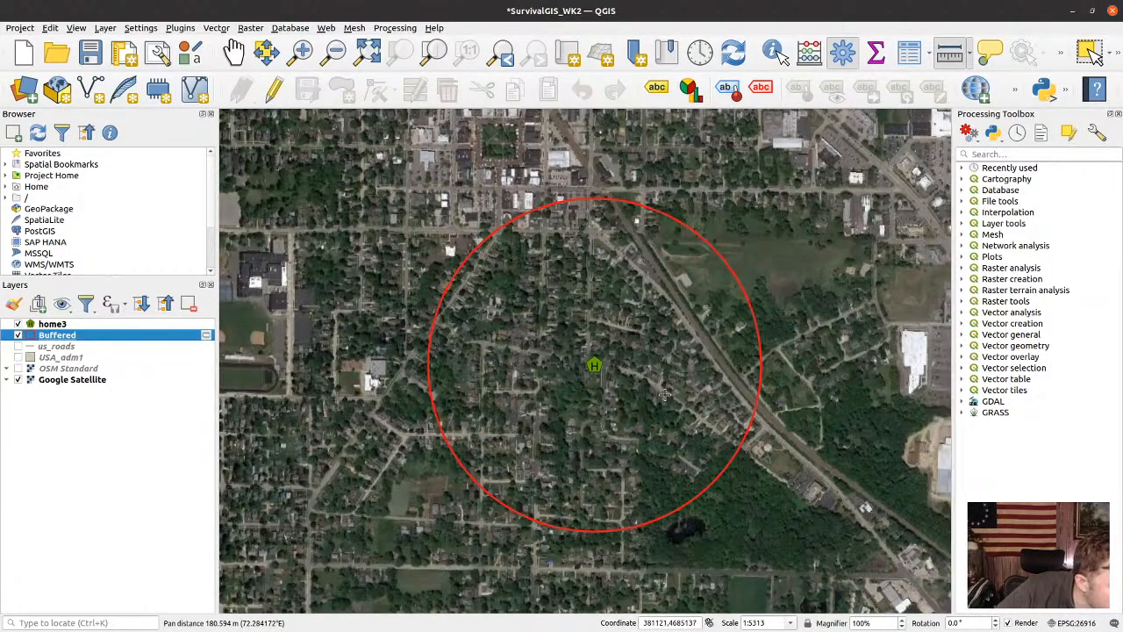
{"action": "scroll", "coordinate": [579, 378], "scroll_direction": "down", "scroll_amount": 1}
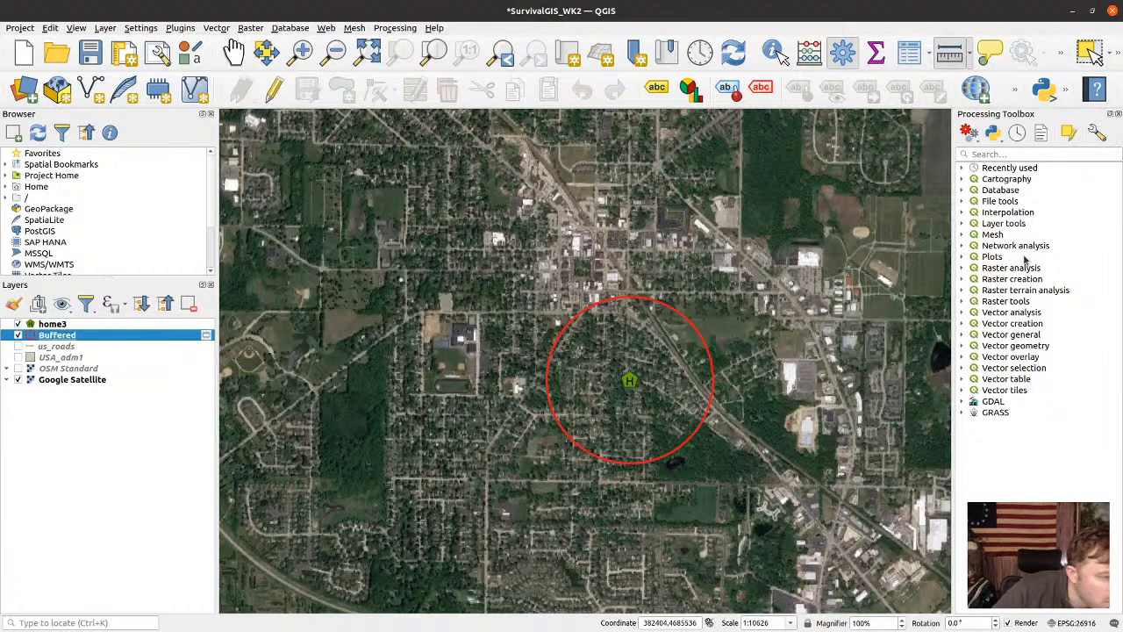
Look over the available vector geoprocessing tools without running one, then save the project
{"action": "left_click", "coordinate": [989, 153]}
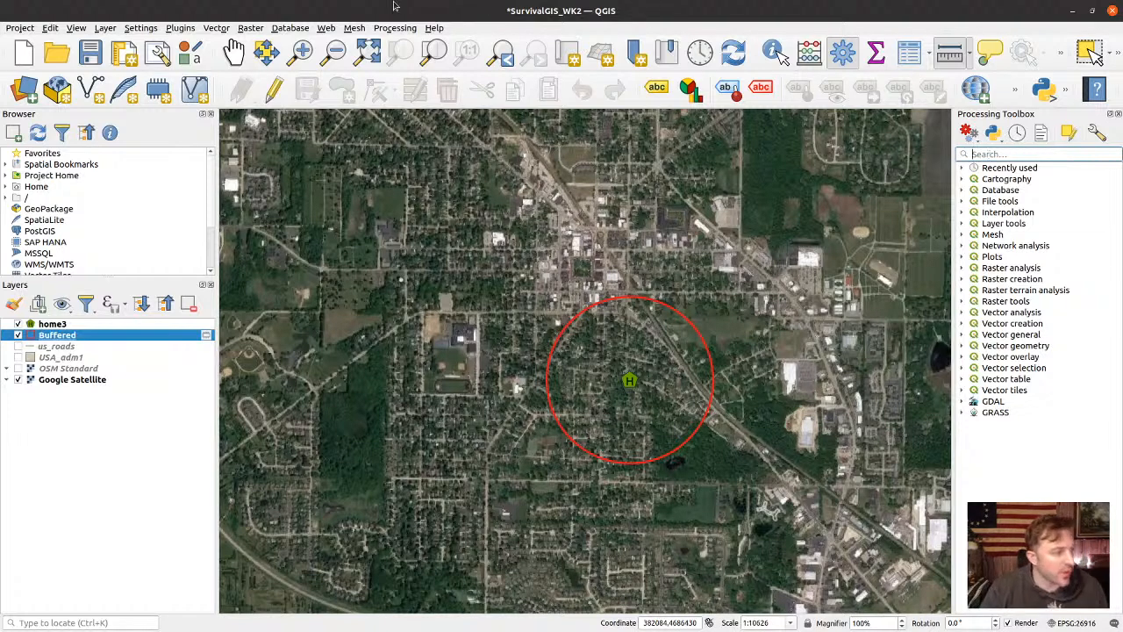
{"action": "left_click", "coordinate": [216, 27]}
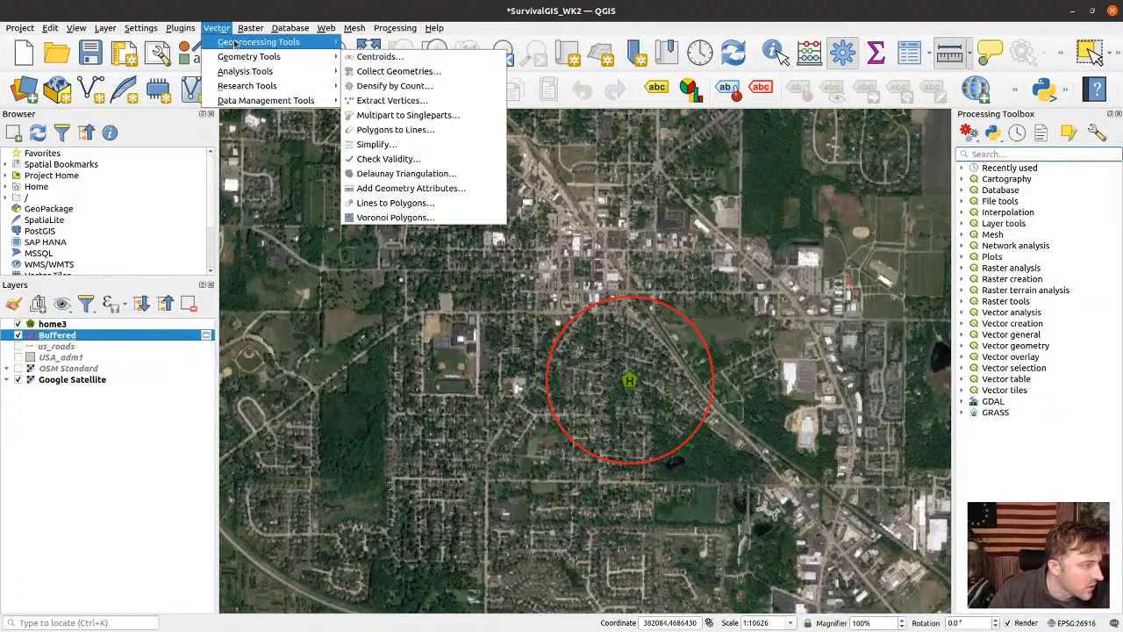
{"action": "mouse_move", "coordinate": [263, 42]}
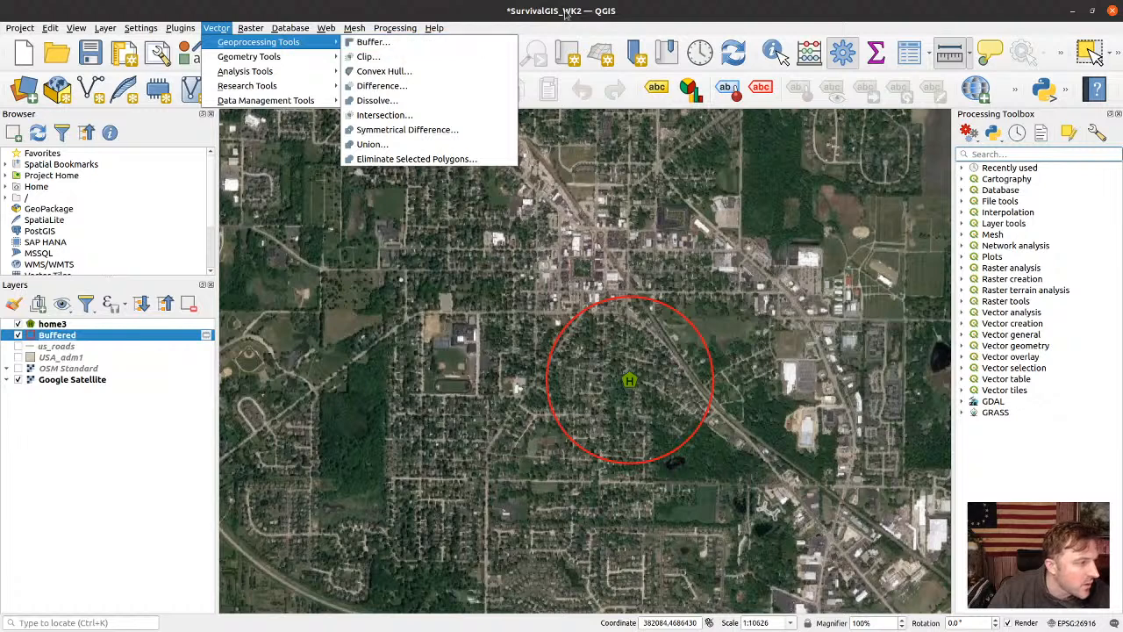
{"action": "left_click", "coordinate": [621, 15]}
{"action": "key", "text": "ctrl+s"}
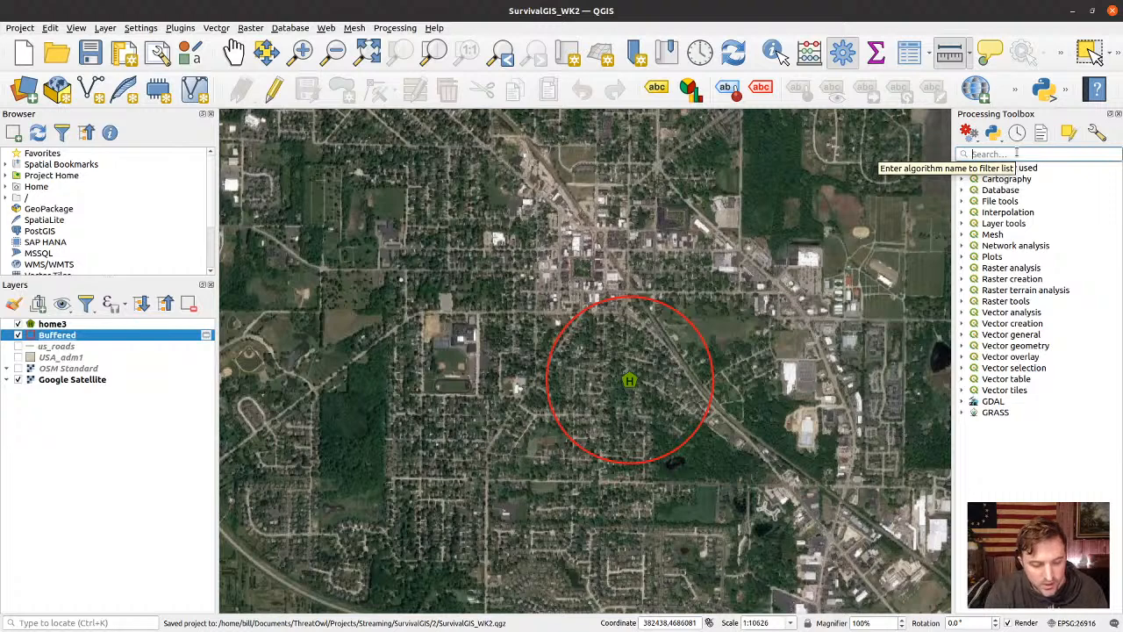
Search the processing algorithms for "rings", open Multi-ring buffer (constant distance), and set home3 as its input layer
{"action": "type", "text": "ring"}
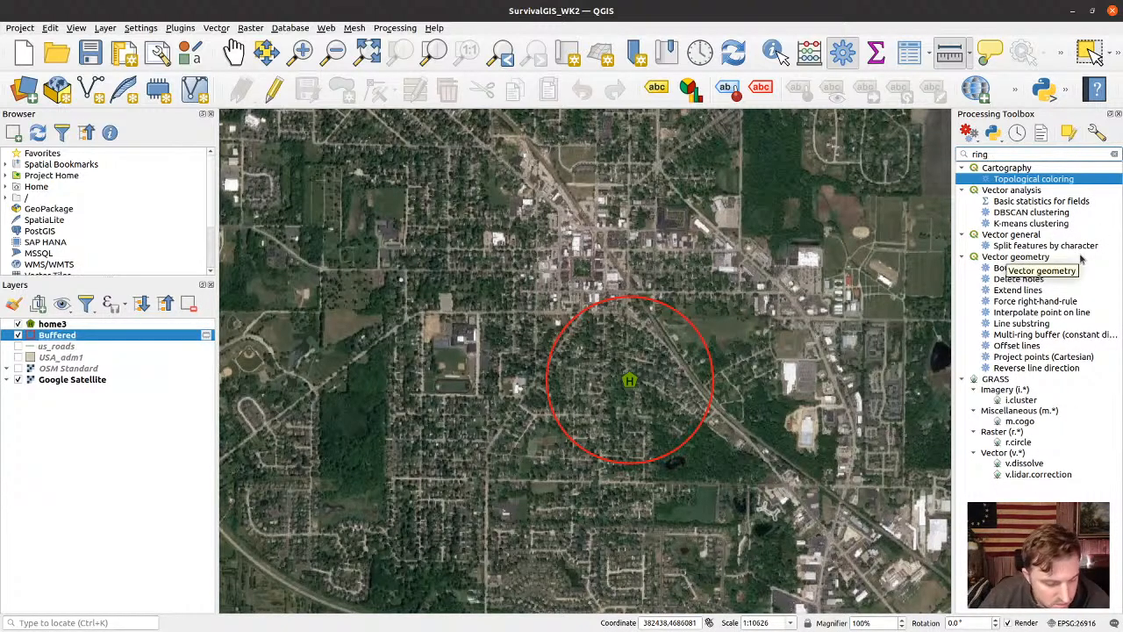
{"action": "type", "text": "s"}
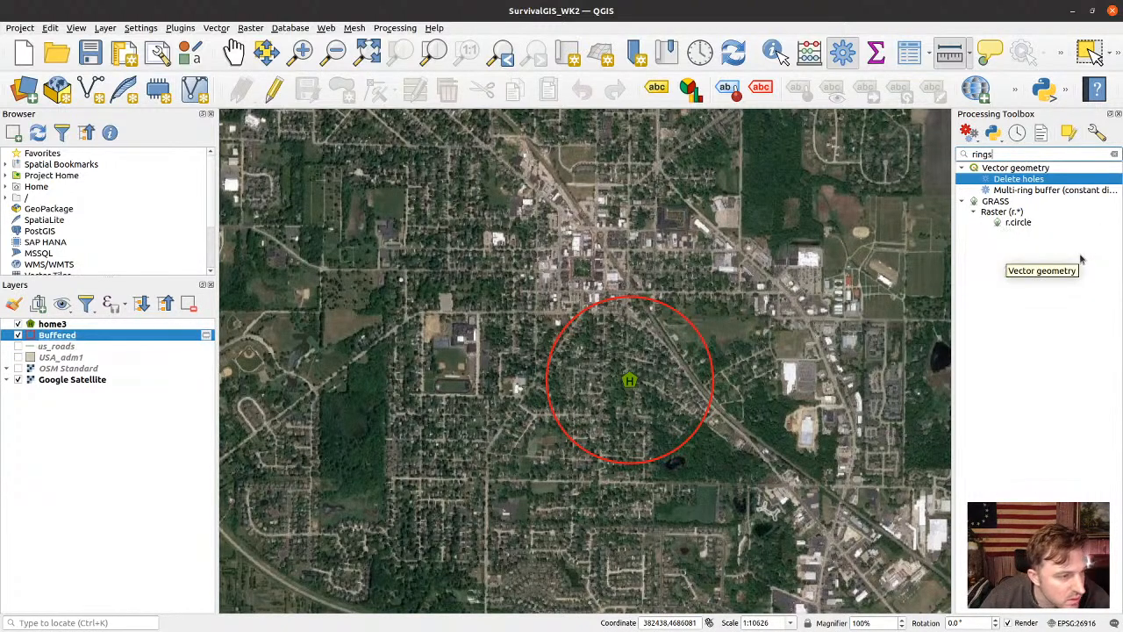
{"action": "left_click", "coordinate": [1062, 190]}
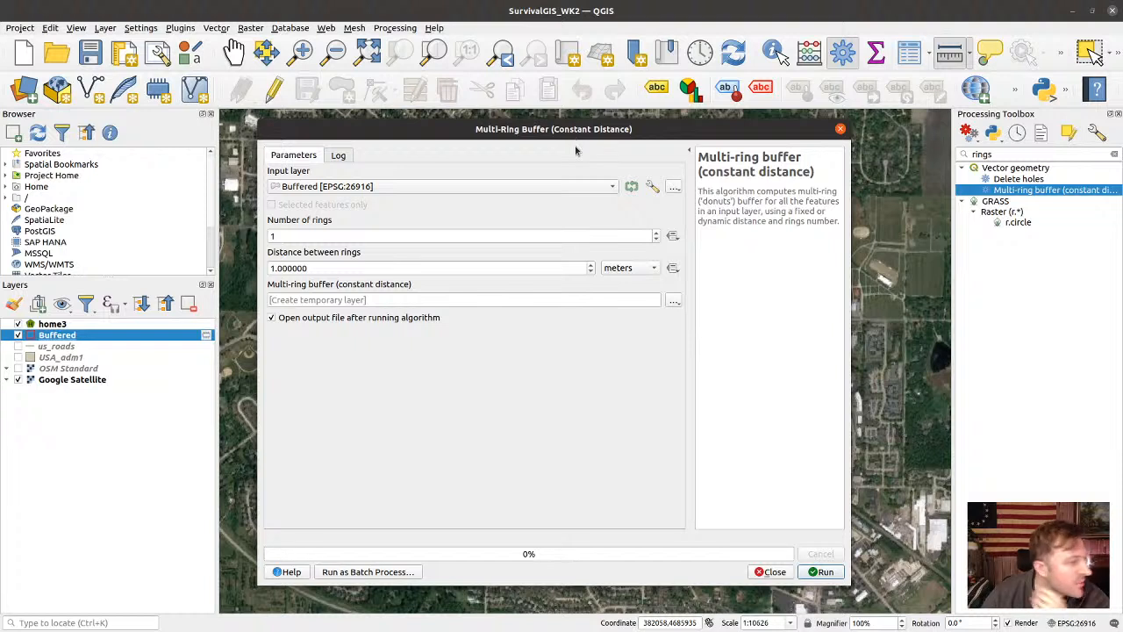
{"action": "left_click", "coordinate": [504, 187]}
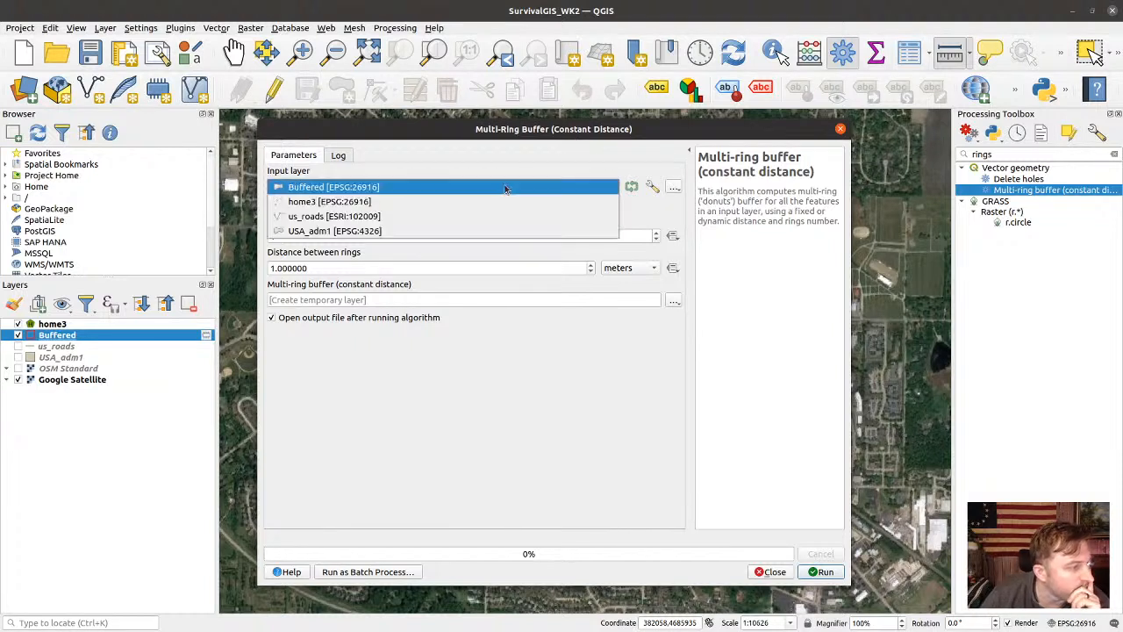
{"action": "left_click", "coordinate": [562, 142]}
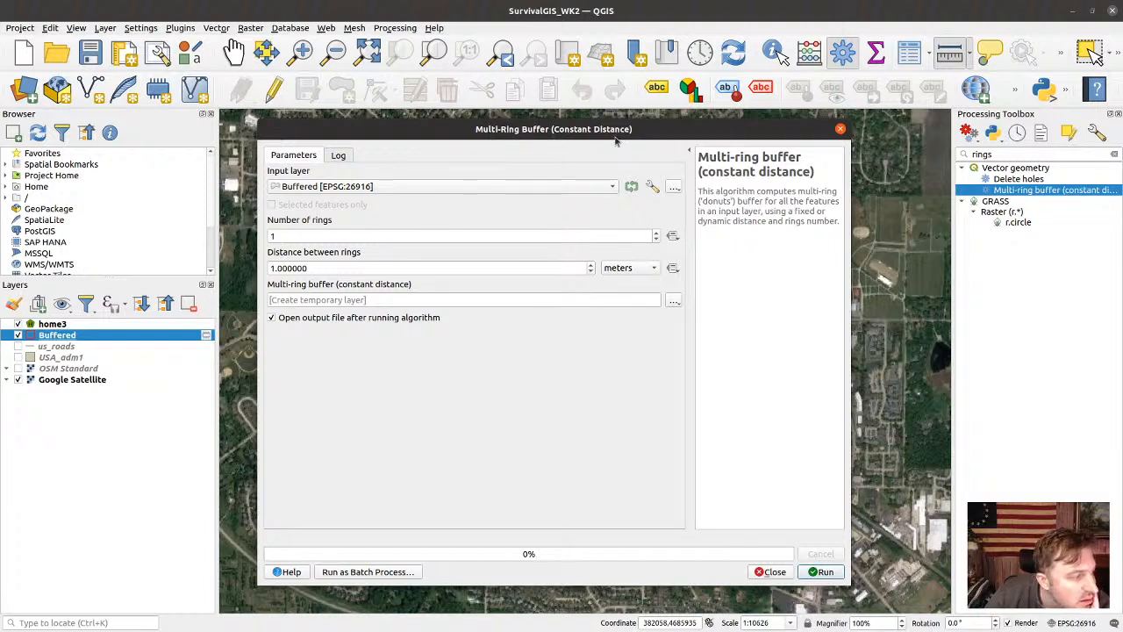
{"action": "left_click", "coordinate": [469, 189]}
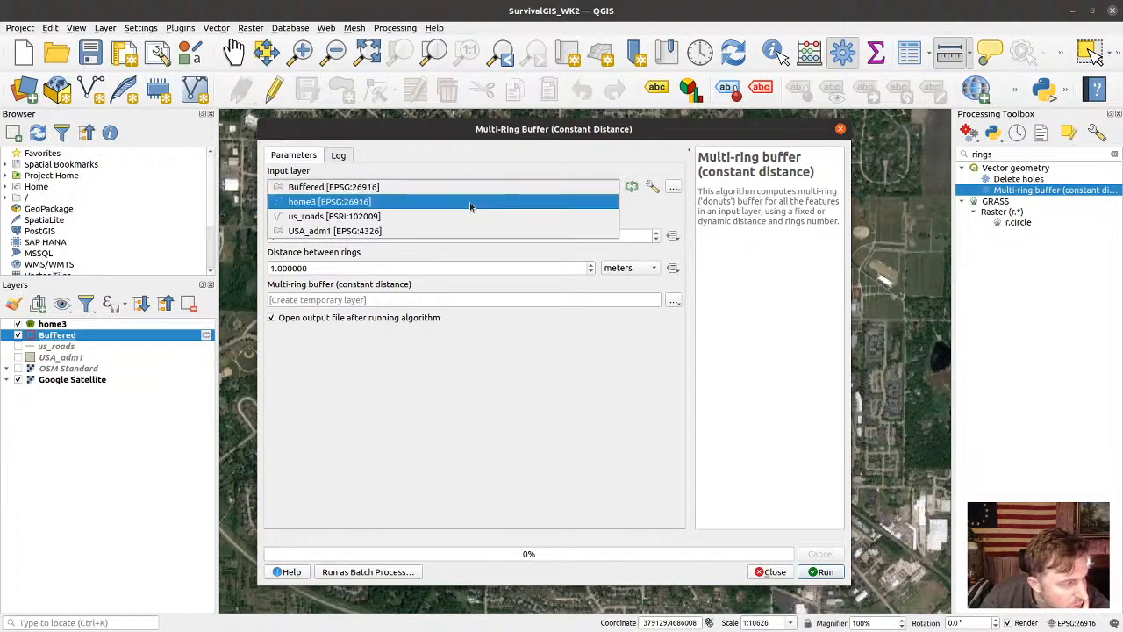
{"action": "left_click", "coordinate": [471, 204]}
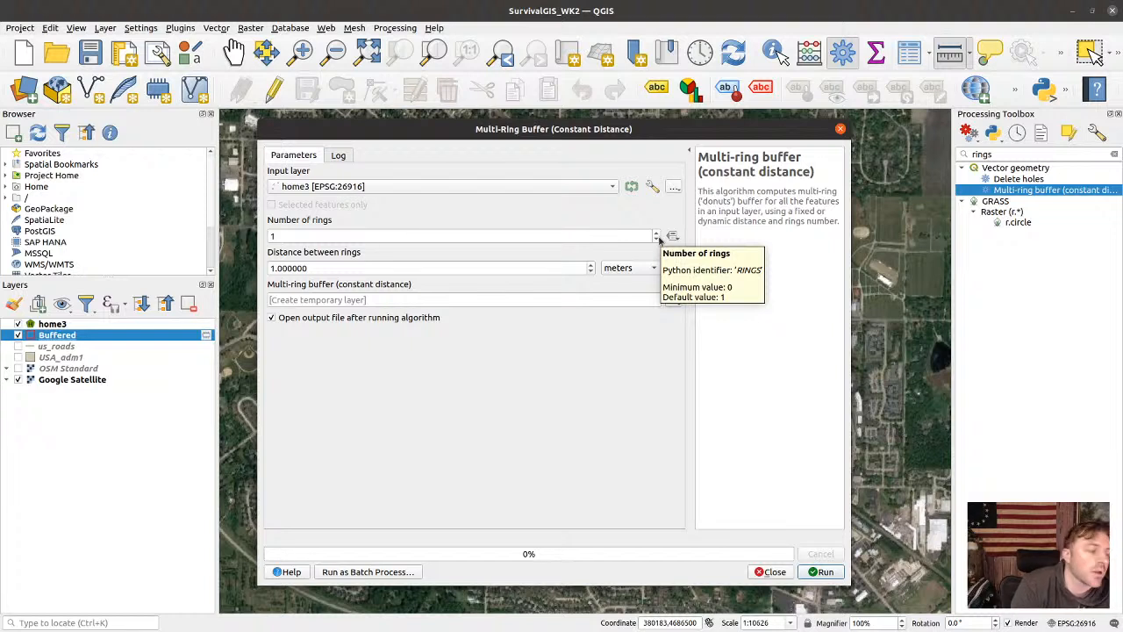
Create a temporary multi-ring buffer with 4 rings spaced 400 meters apart and close the tool
{"action": "left_click", "coordinate": [336, 237]}
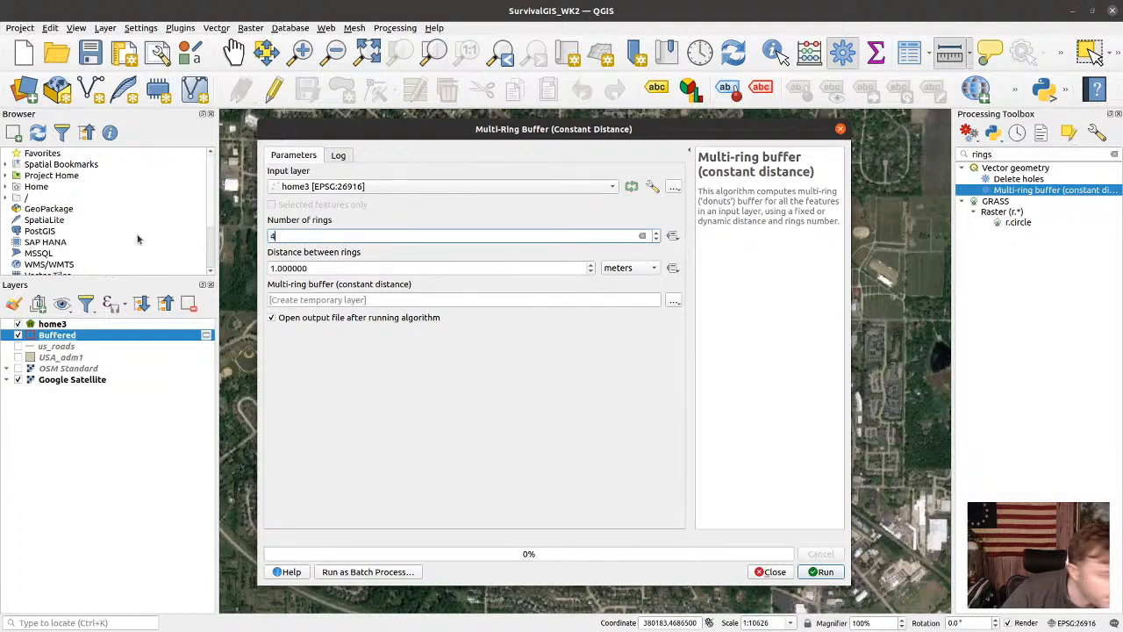
{"action": "key", "text": "Tab"}
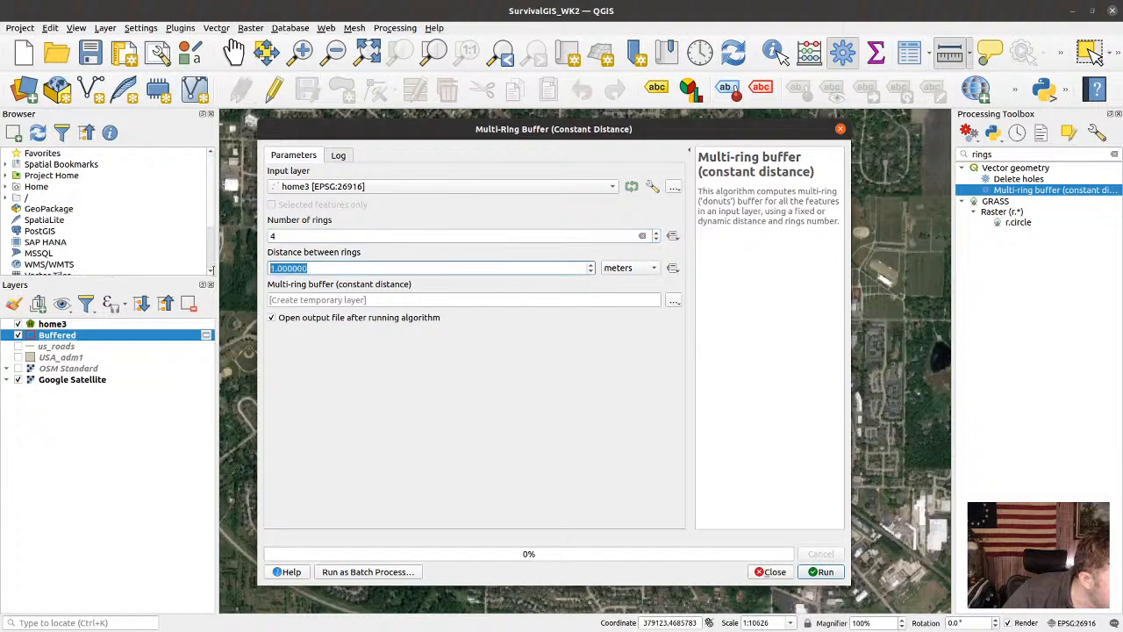
{"action": "type", "text": "400"}
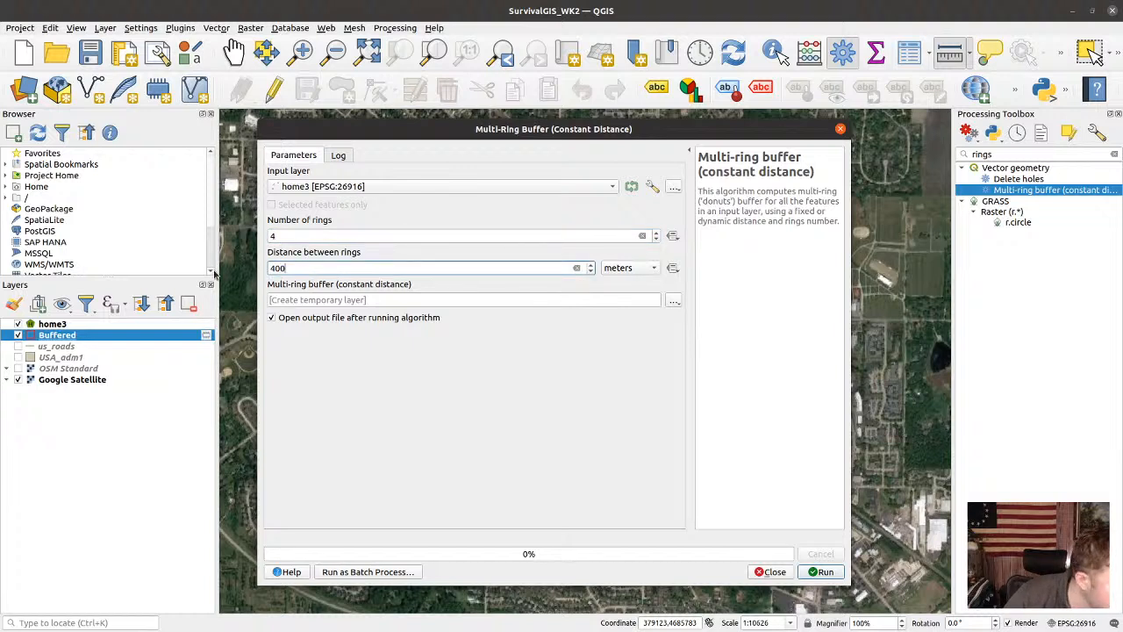
{"action": "left_click", "coordinate": [343, 402]}
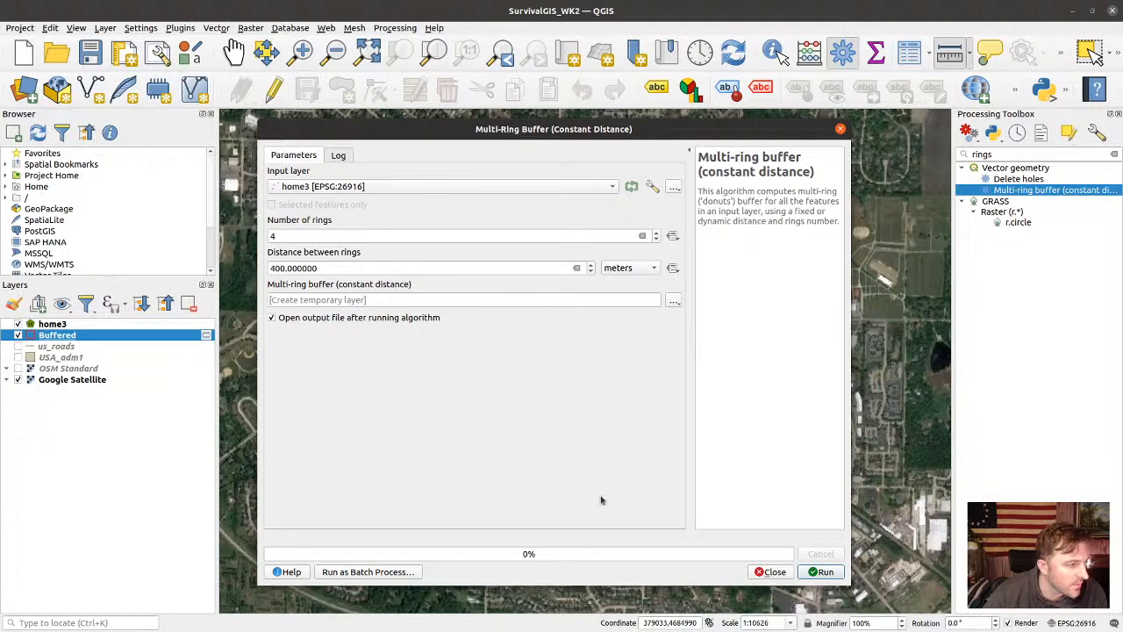
{"action": "left_click", "coordinate": [826, 573]}
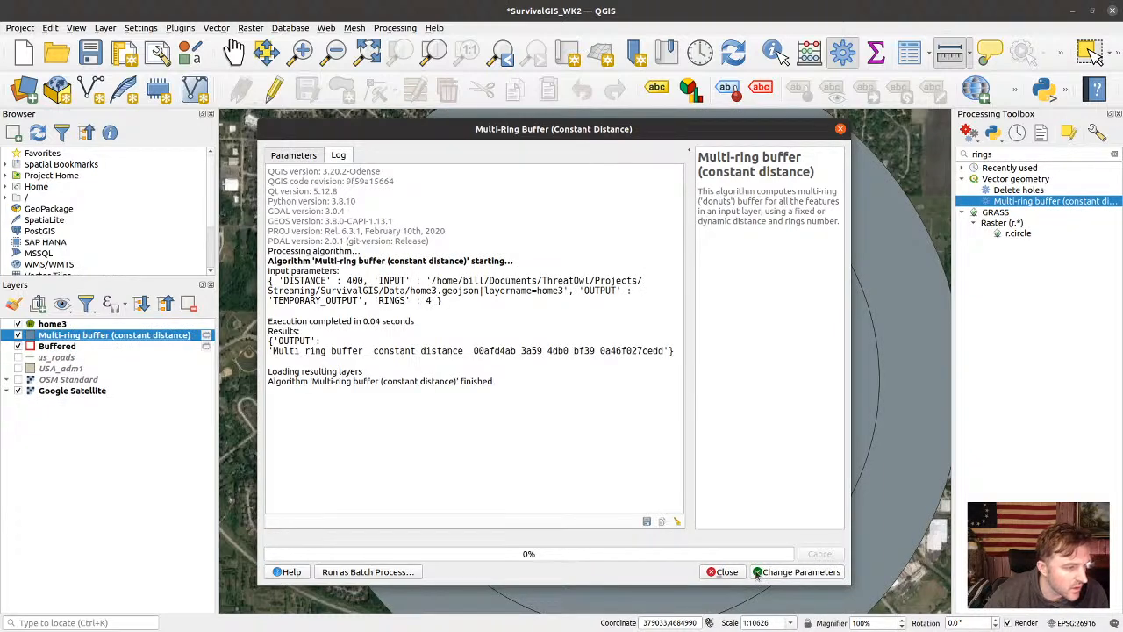
{"action": "left_click", "coordinate": [726, 572]}
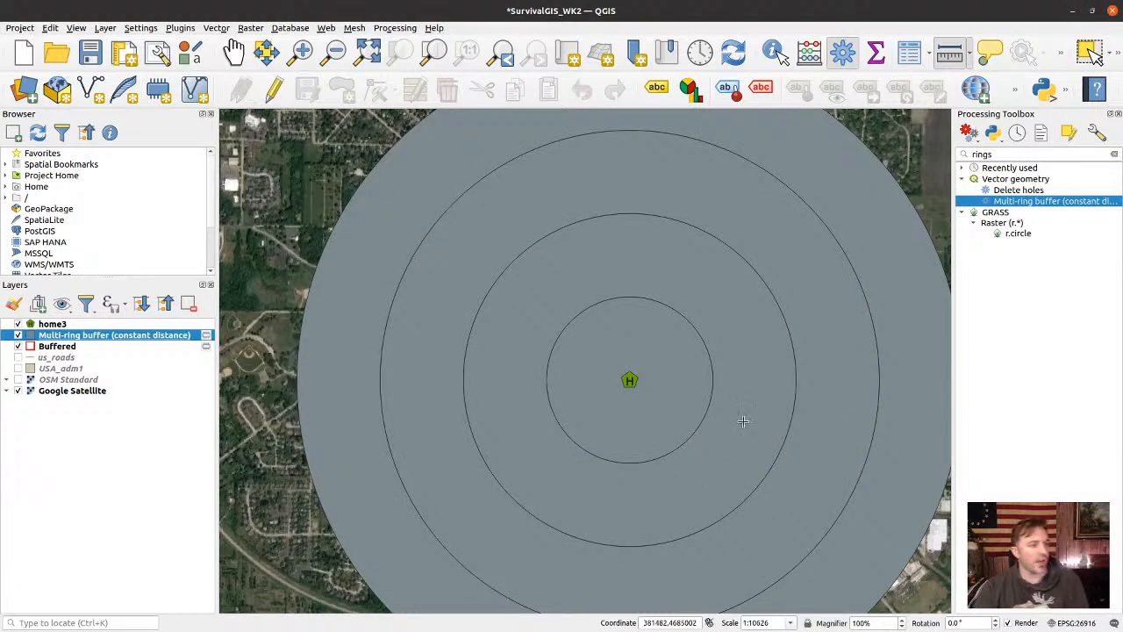
Open the multi-ring buffer's attribute table beside the map and select each ring's record to see which ring it represents
{"action": "left_click_drag", "start_coordinate": [708, 389], "coordinate": [691, 383]}
{"action": "scroll", "coordinate": [601, 360], "scroll_direction": "down", "scroll_amount": 1}
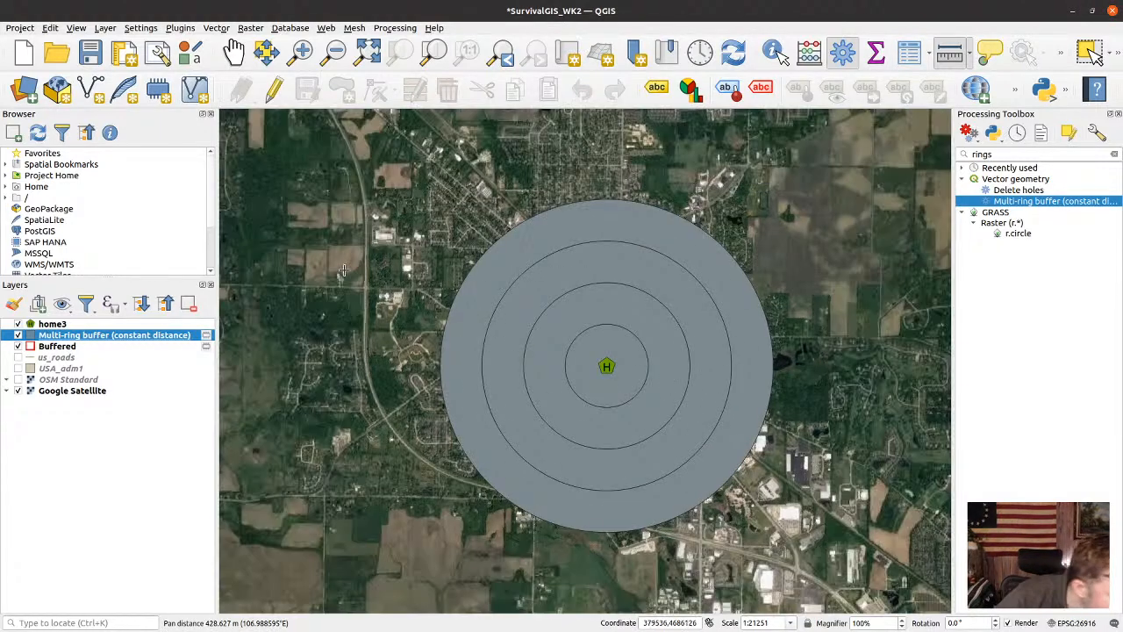
{"action": "right_click", "coordinate": [51, 340]}
{"action": "left_click", "coordinate": [88, 181]}
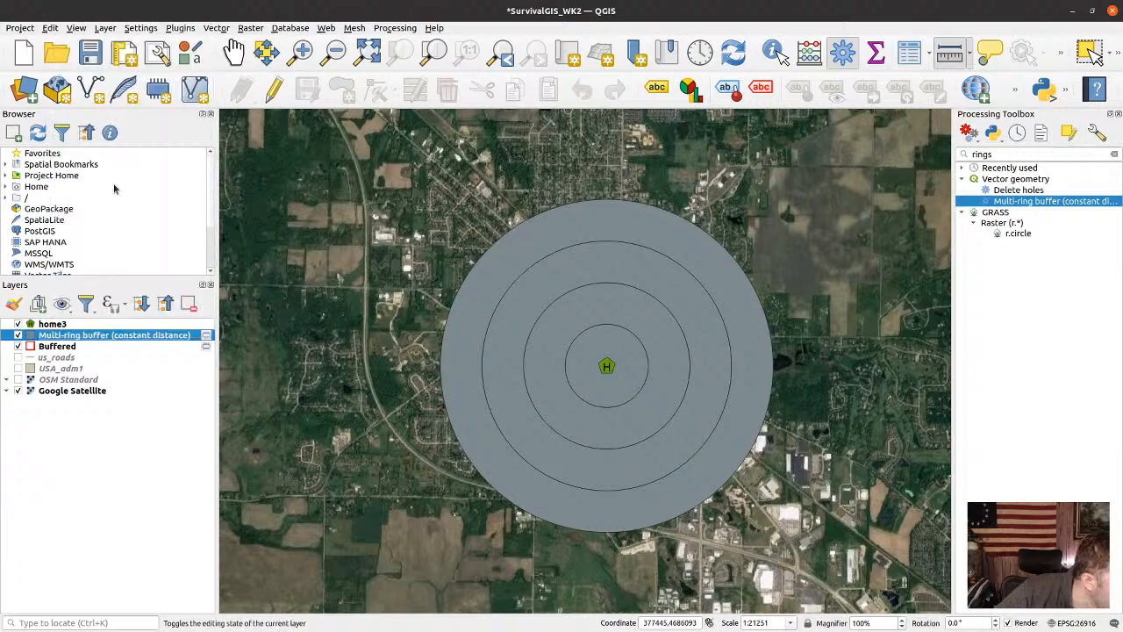
{"action": "left_click_drag", "start_coordinate": [619, 117], "coordinate": [348, 267]}
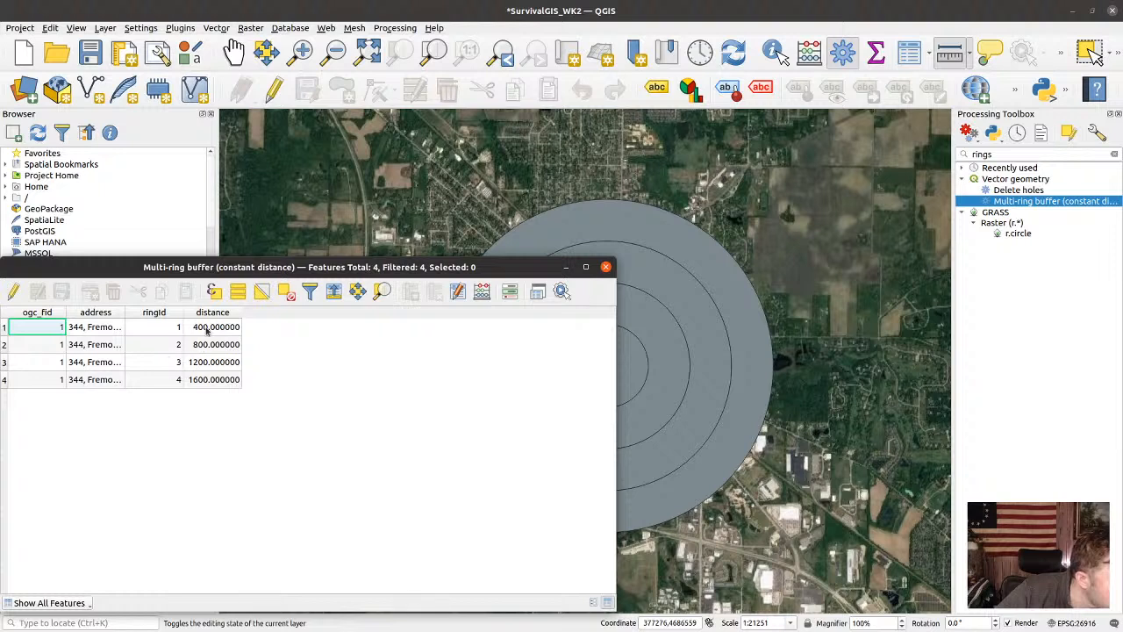
{"action": "left_click", "coordinate": [3, 329]}
{"action": "left_click", "coordinate": [3, 344]}
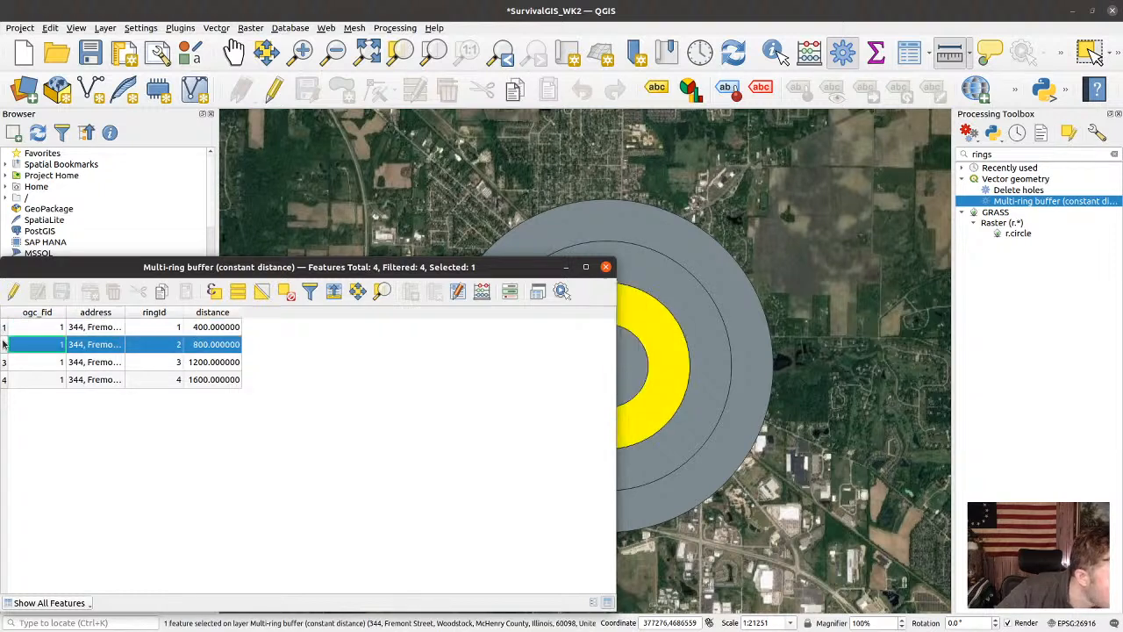
{"action": "left_click", "coordinate": [4, 361]}
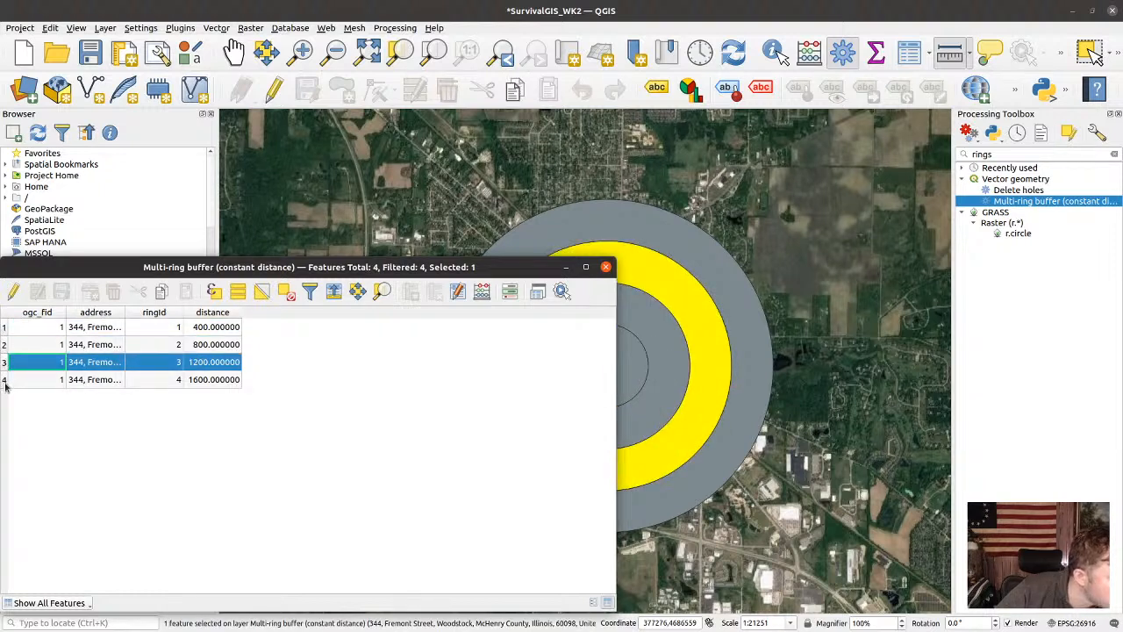
{"action": "left_click", "coordinate": [5, 379]}
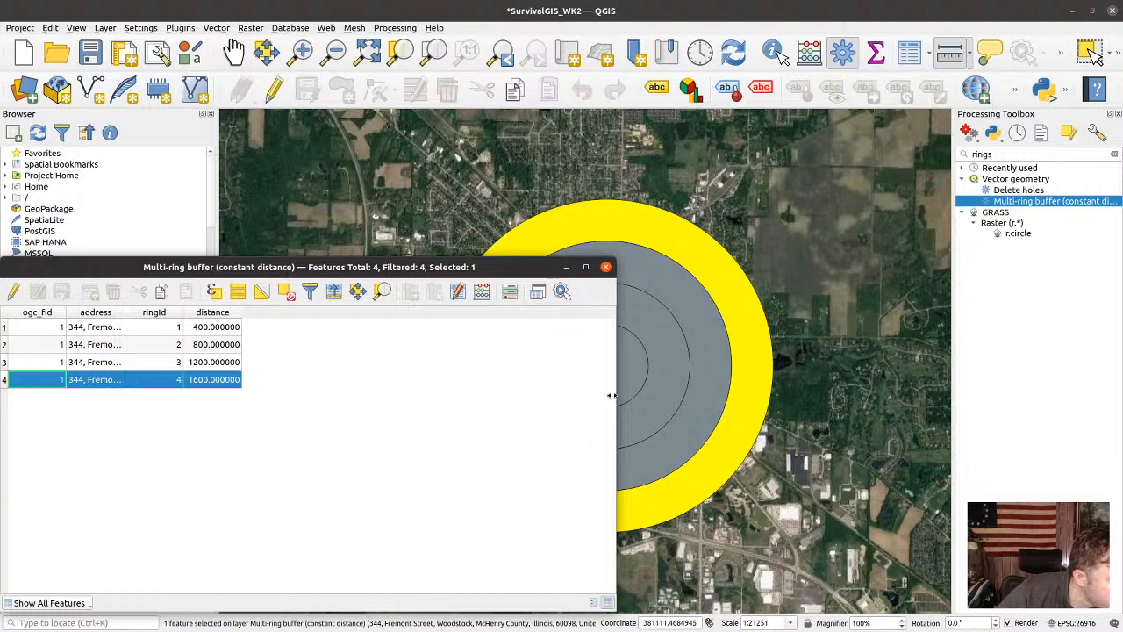
{"action": "left_click_drag", "start_coordinate": [614, 394], "coordinate": [382, 358]}
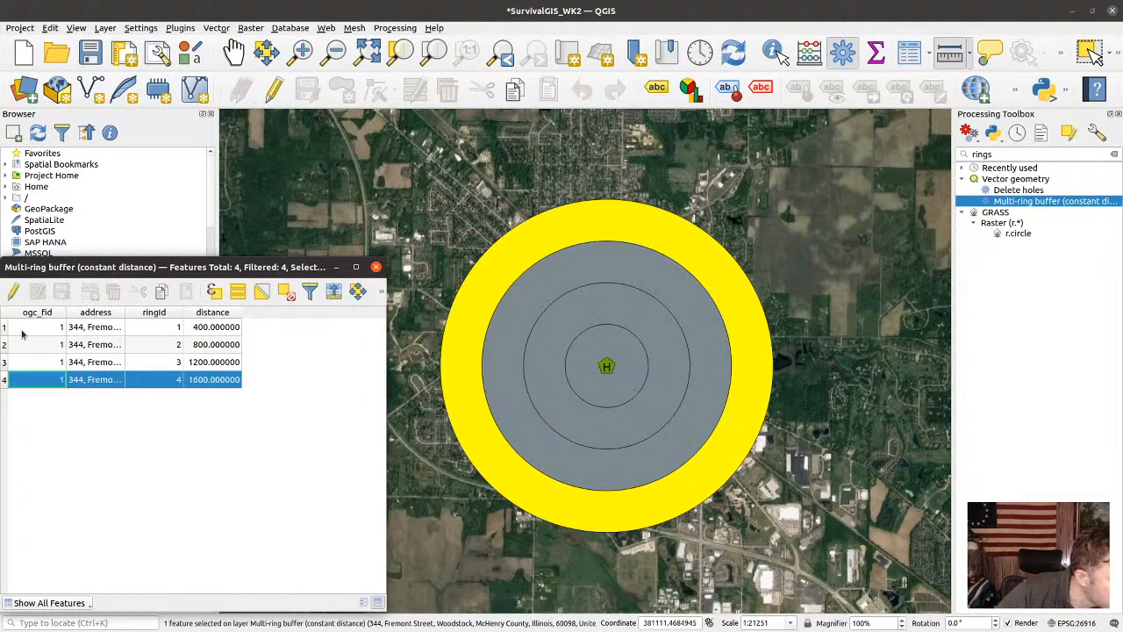
{"action": "left_click", "coordinate": [3, 330]}
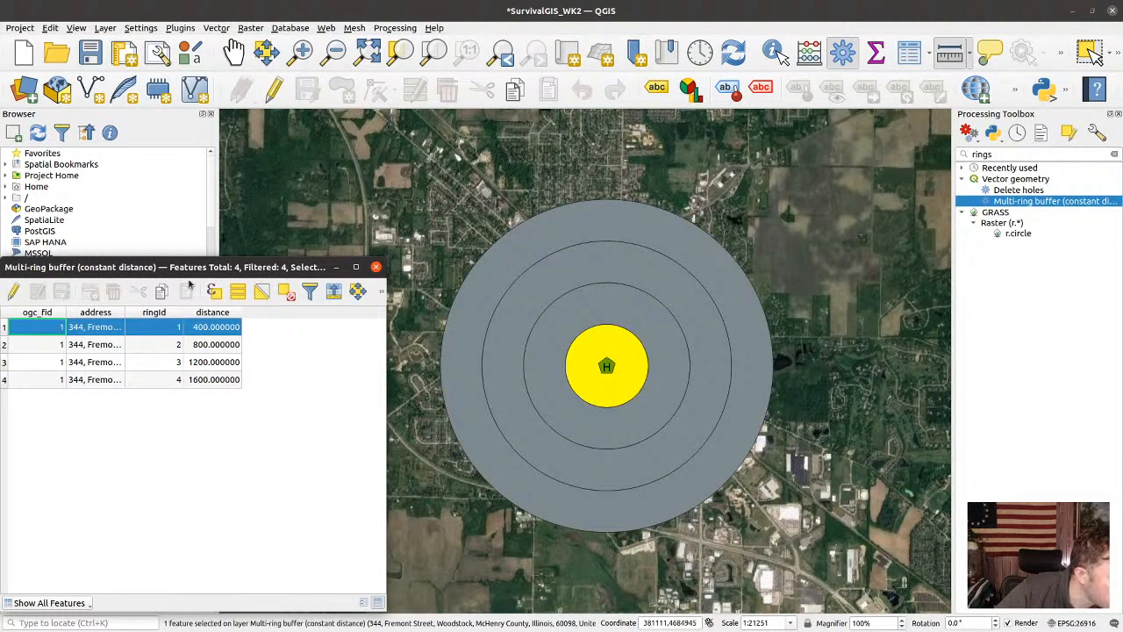
{"action": "left_click_drag", "start_coordinate": [195, 268], "coordinate": [240, 259]}
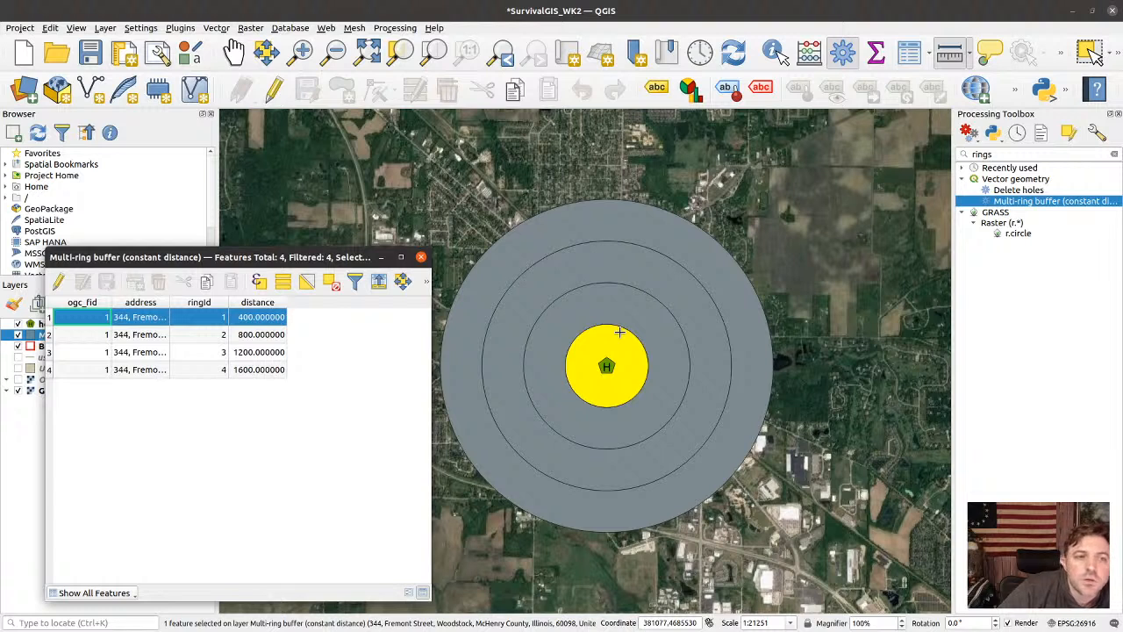
Compare the second ring alone and combined with the first, inspect the third and fourth rings, and close the attribute table
{"action": "left_click", "coordinate": [48, 337]}
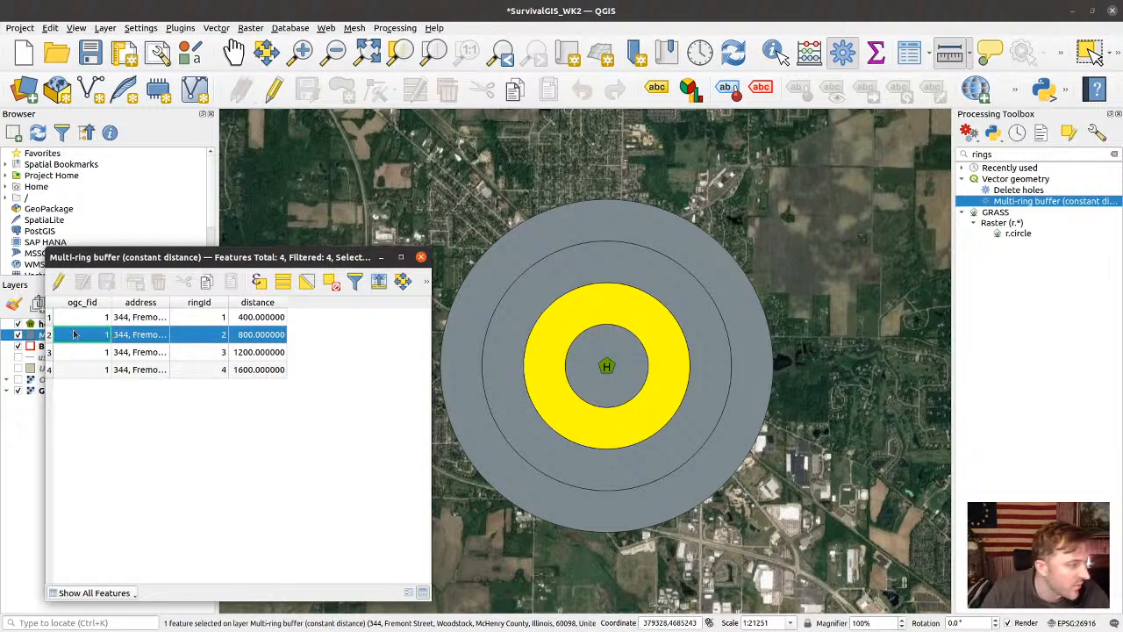
{"action": "left_click", "coordinate": [49, 318], "text": "ctrl"}
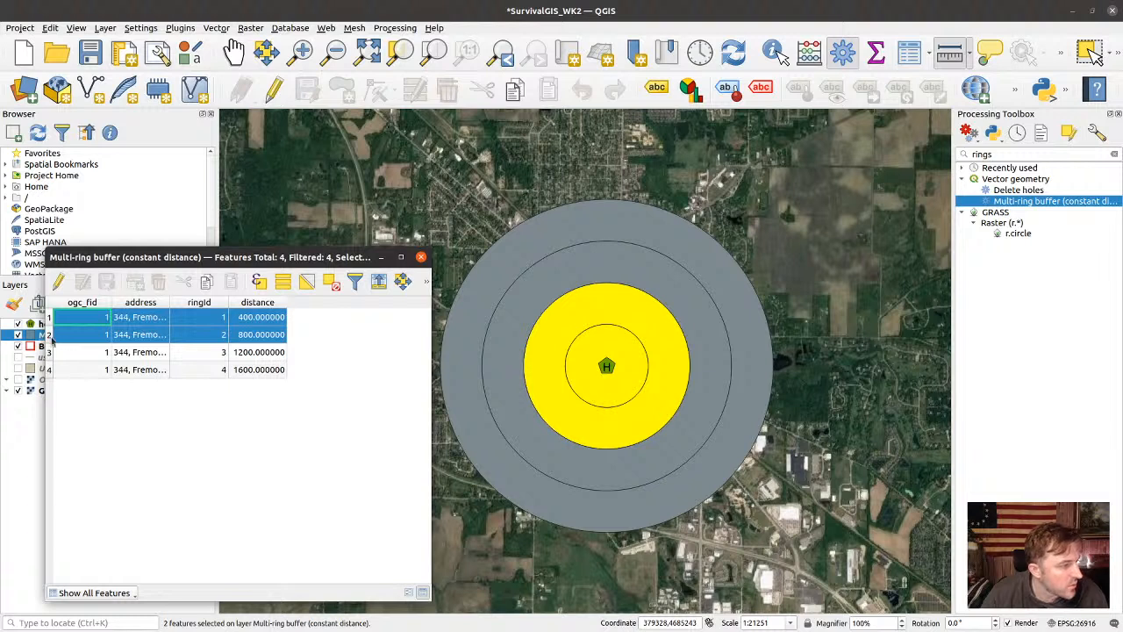
{"action": "left_click", "coordinate": [51, 338]}
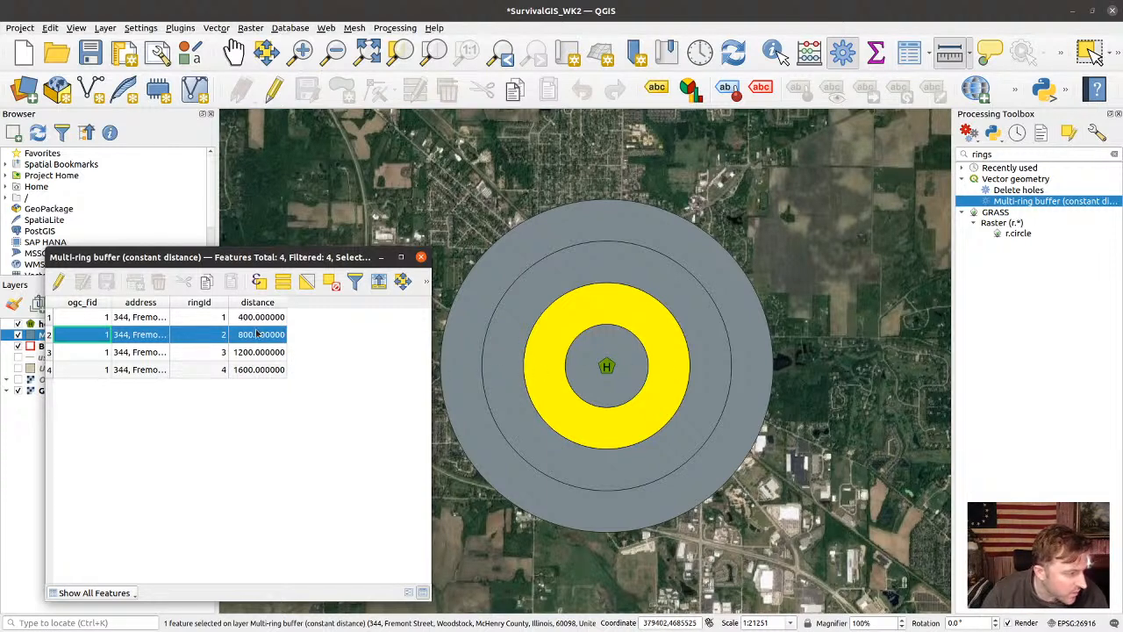
{"action": "left_click", "coordinate": [51, 352]}
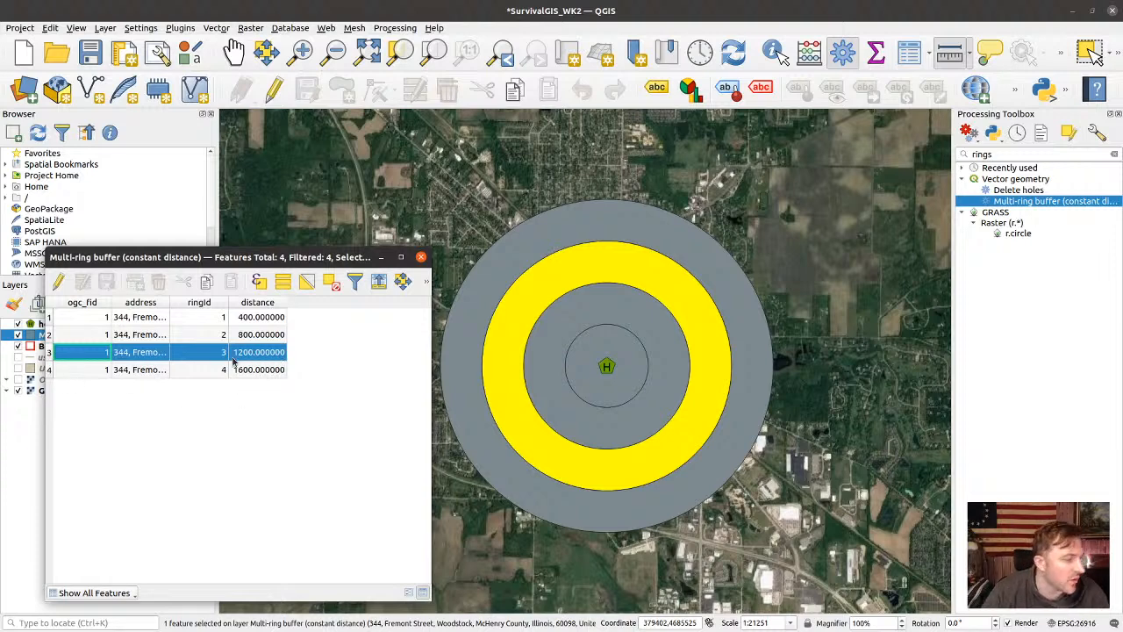
{"action": "left_click", "coordinate": [51, 370]}
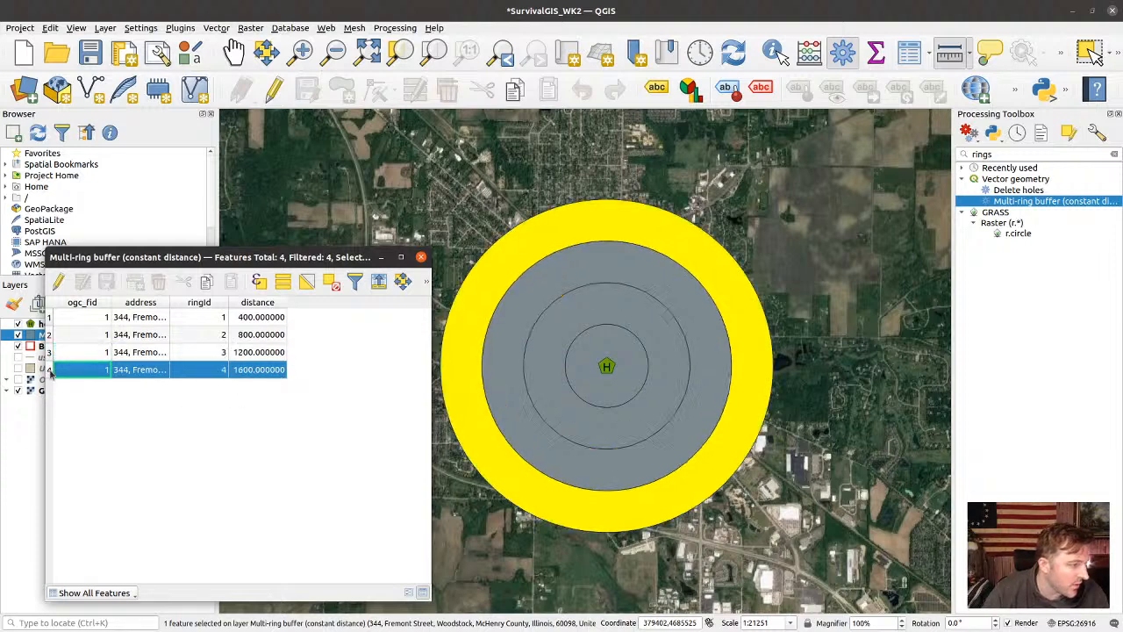
{"action": "left_click", "coordinate": [421, 257]}
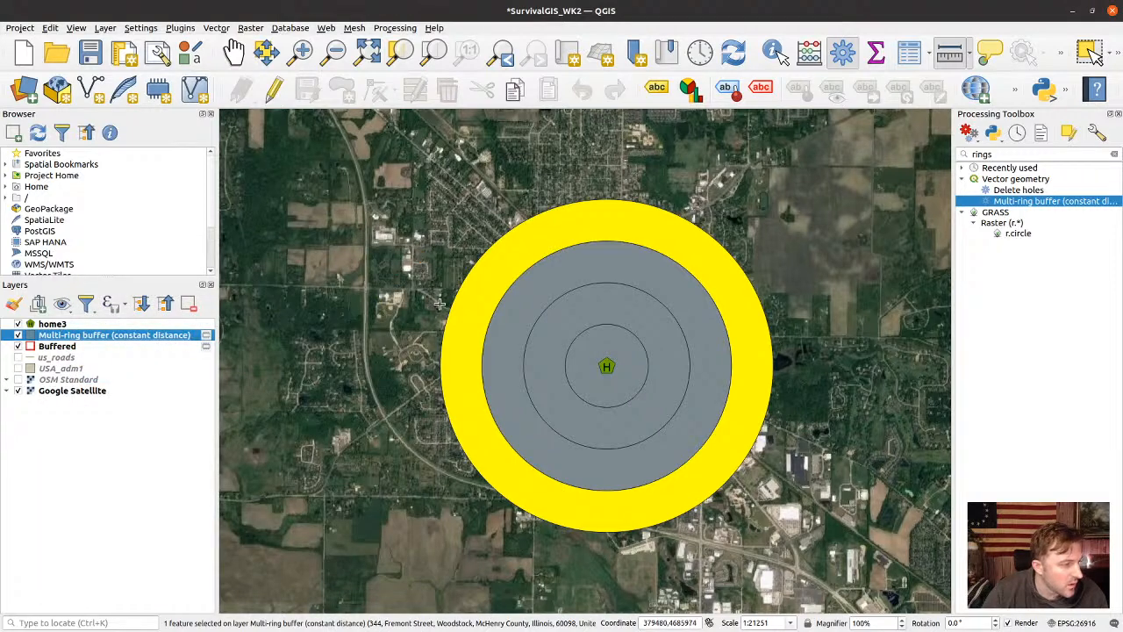
Style the multi-ring buffer layer with the "outline red" preset symbol and apply it
{"action": "right_click", "coordinate": [76, 336]}
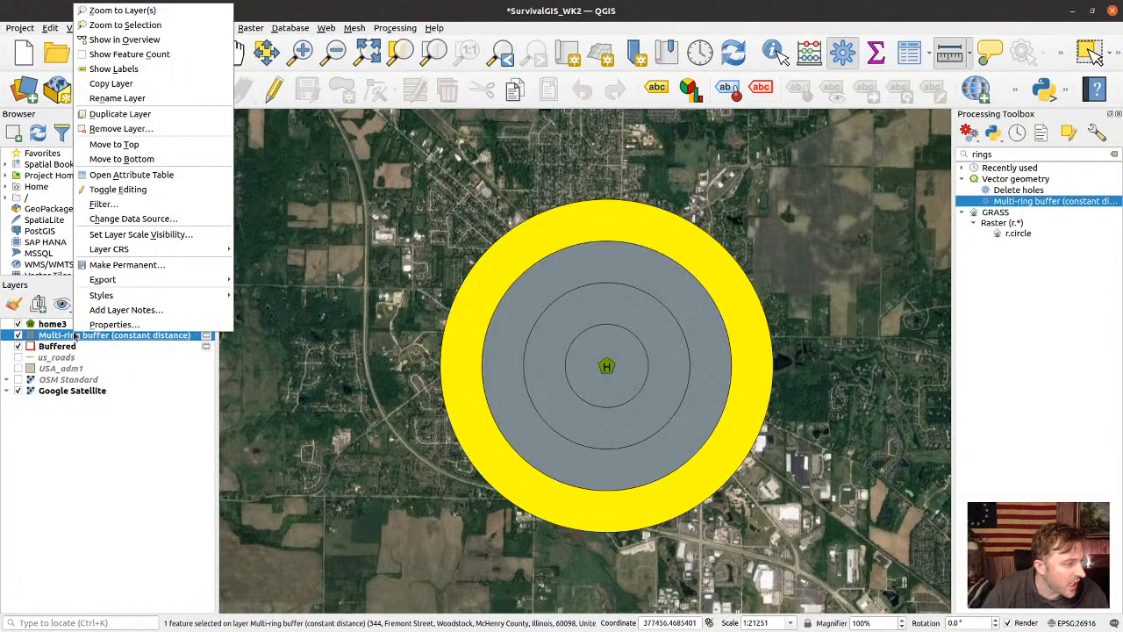
{"action": "left_click", "coordinate": [137, 324]}
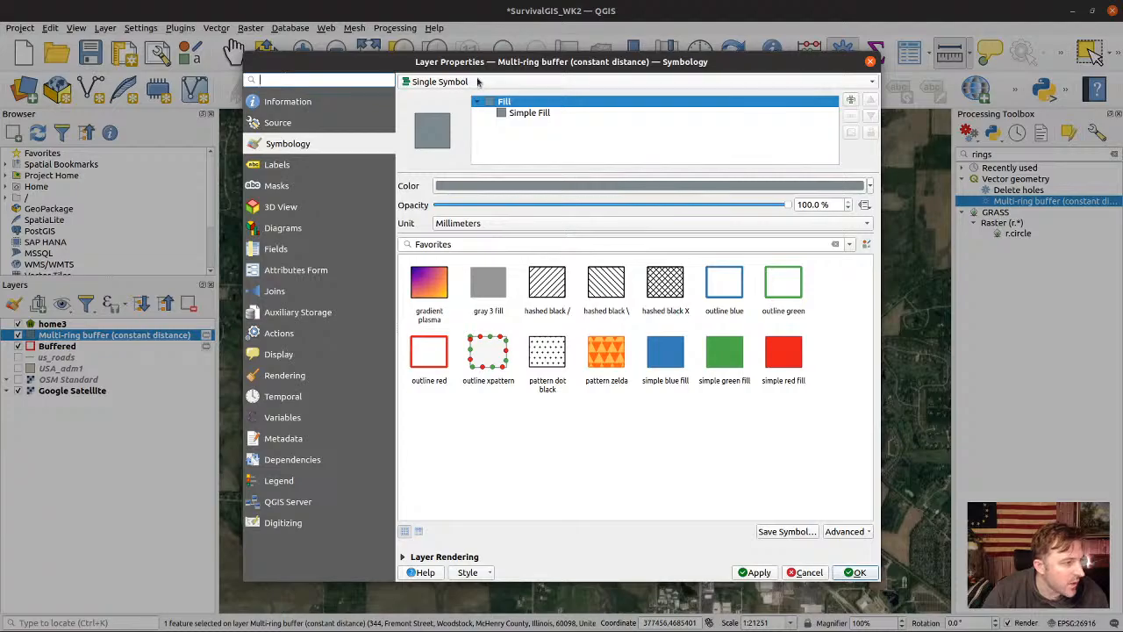
{"action": "mouse_move", "coordinate": [443, 72]}
{"action": "left_mouse_down"}
{"action": "mouse_move", "coordinate": [377, 130]}
{"action": "mouse_move", "coordinate": [458, 69]}
{"action": "left_mouse_up"}
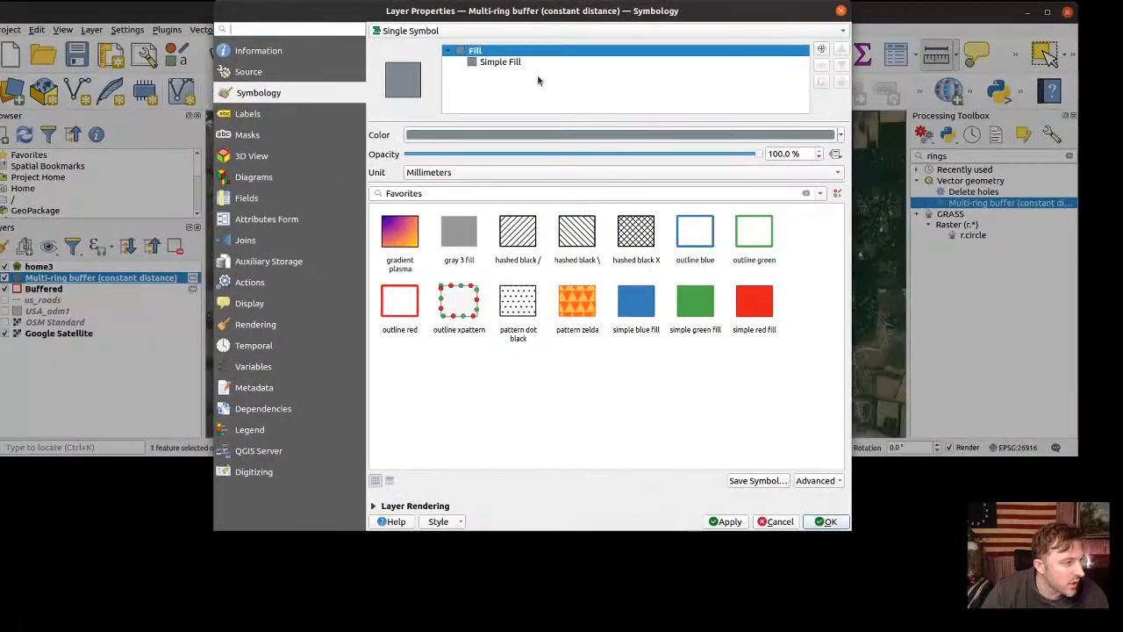
{"action": "left_click", "coordinate": [1047, 11]}
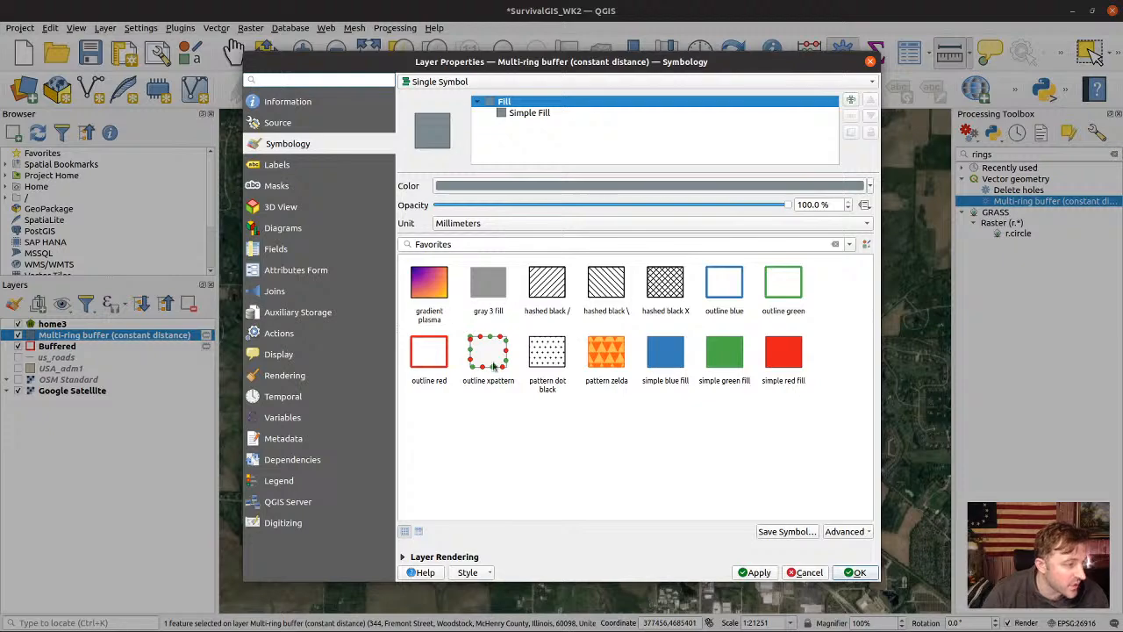
{"action": "left_click", "coordinate": [427, 354]}
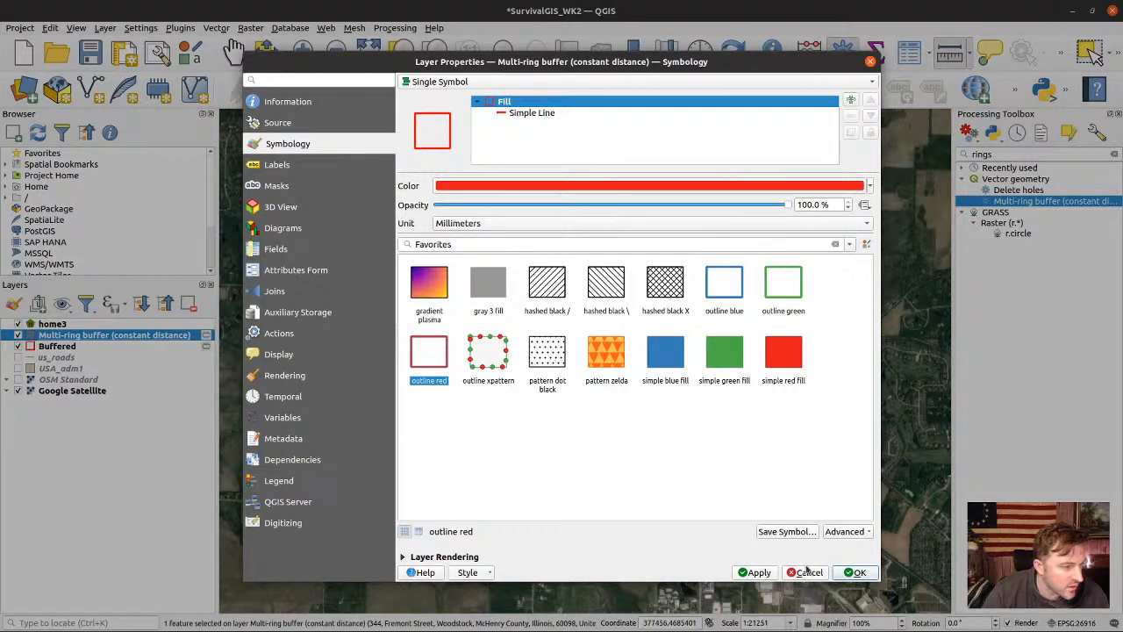
{"action": "left_click", "coordinate": [759, 572]}
{"action": "left_click", "coordinate": [855, 572]}
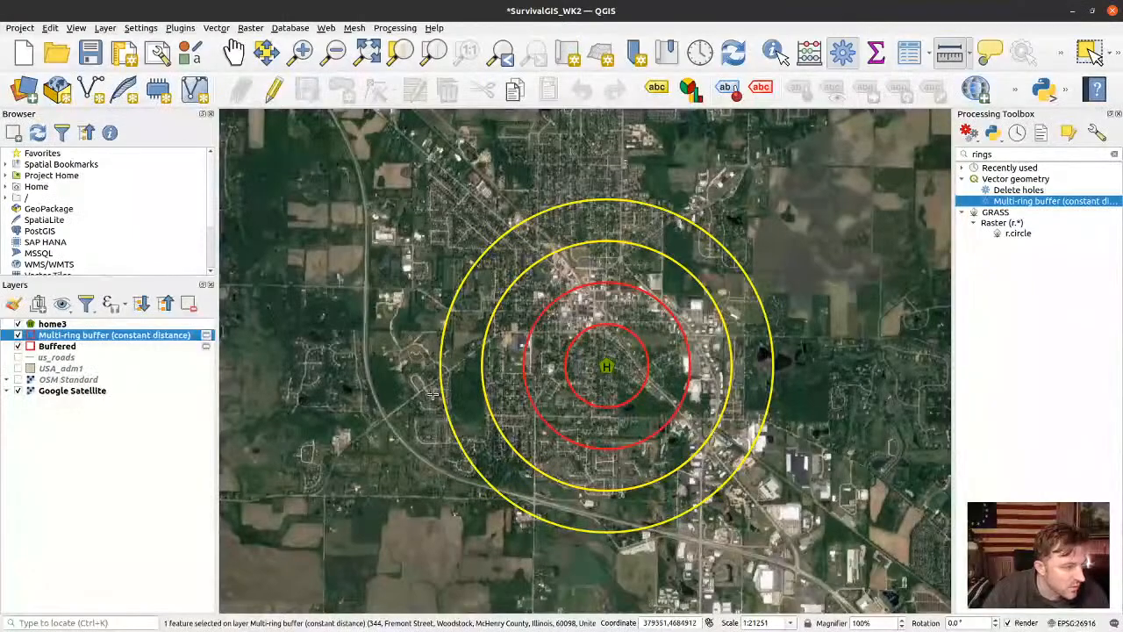
{"action": "key", "text": "ctrl+shift+m"}
{"action": "left_click", "coordinate": [366, 155]}
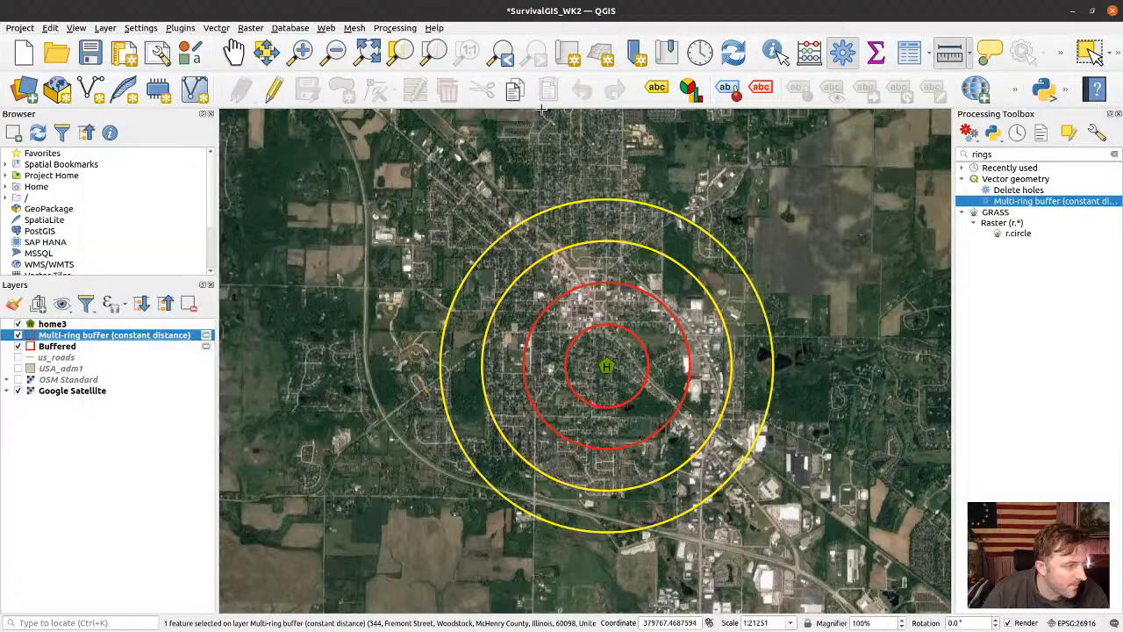
Clear the current ring selection in the multi-ring buffer layer
{"action": "left_click", "coordinate": [1092, 54]}
{"action": "left_click", "coordinate": [731, 184]}
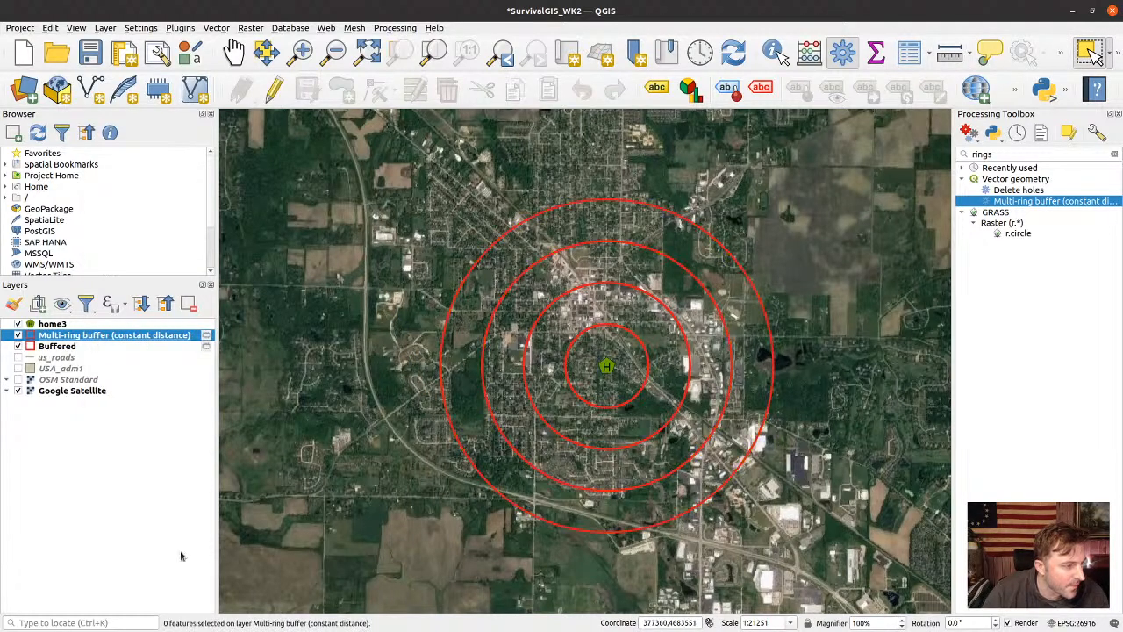
{"action": "left_click", "coordinate": [17, 350]}
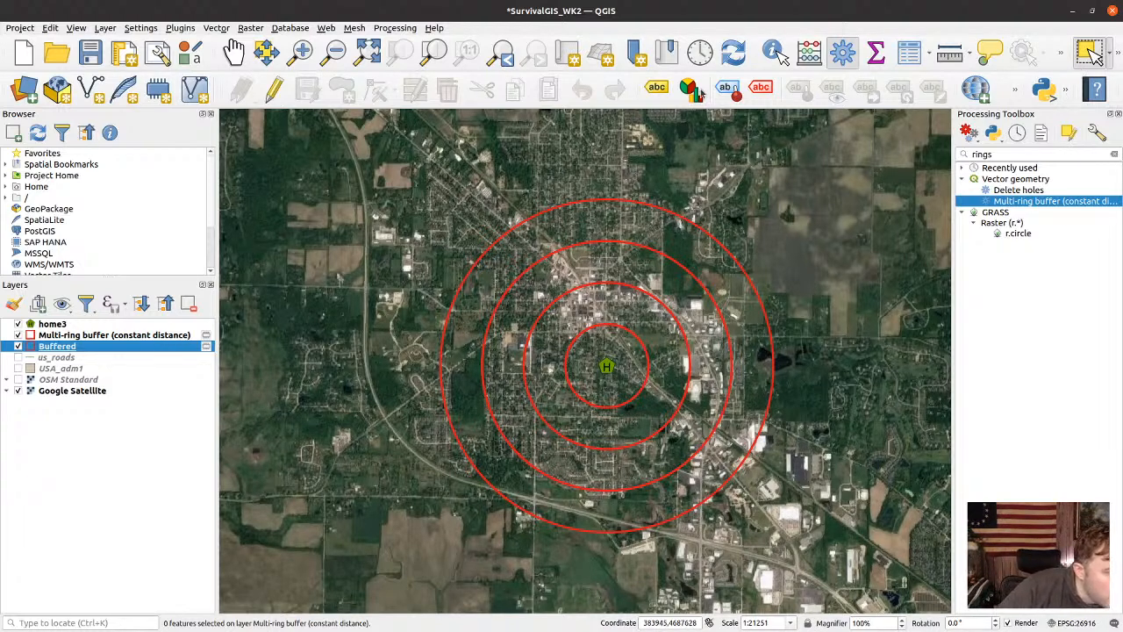
Set the multi-ring buffer layer's symbology to Categorized by the ringId field, using the Spectral color ramp
{"action": "left_click", "coordinate": [63, 335]}
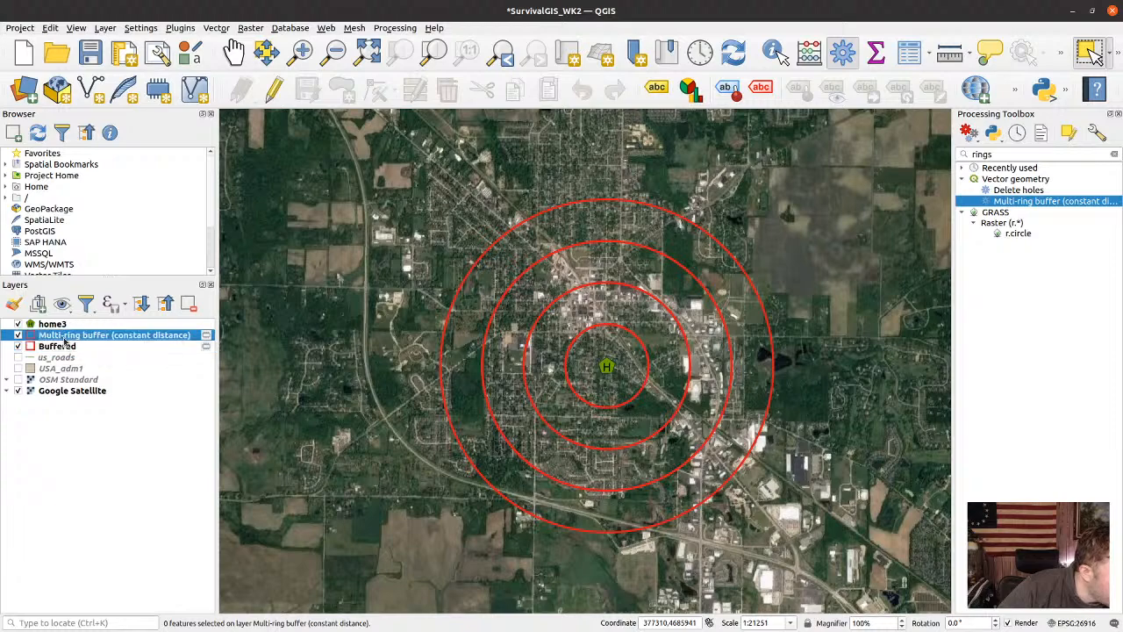
{"action": "right_click", "coordinate": [63, 335]}
{"action": "left_click", "coordinate": [84, 342]}
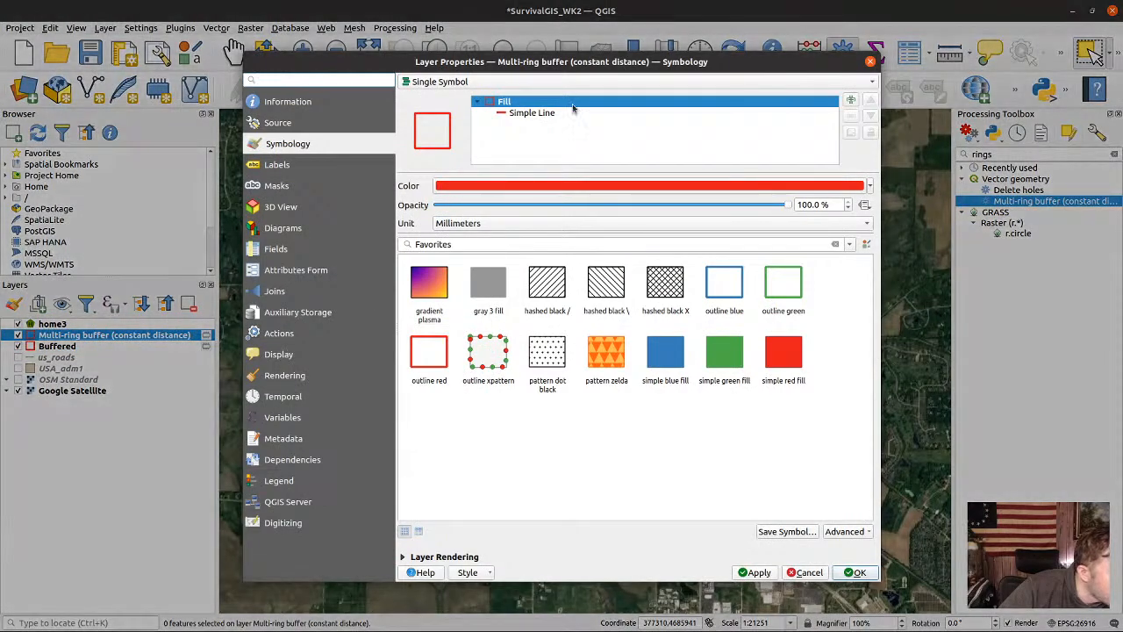
{"action": "left_click", "coordinate": [555, 82]}
{"action": "left_click", "coordinate": [526, 95]}
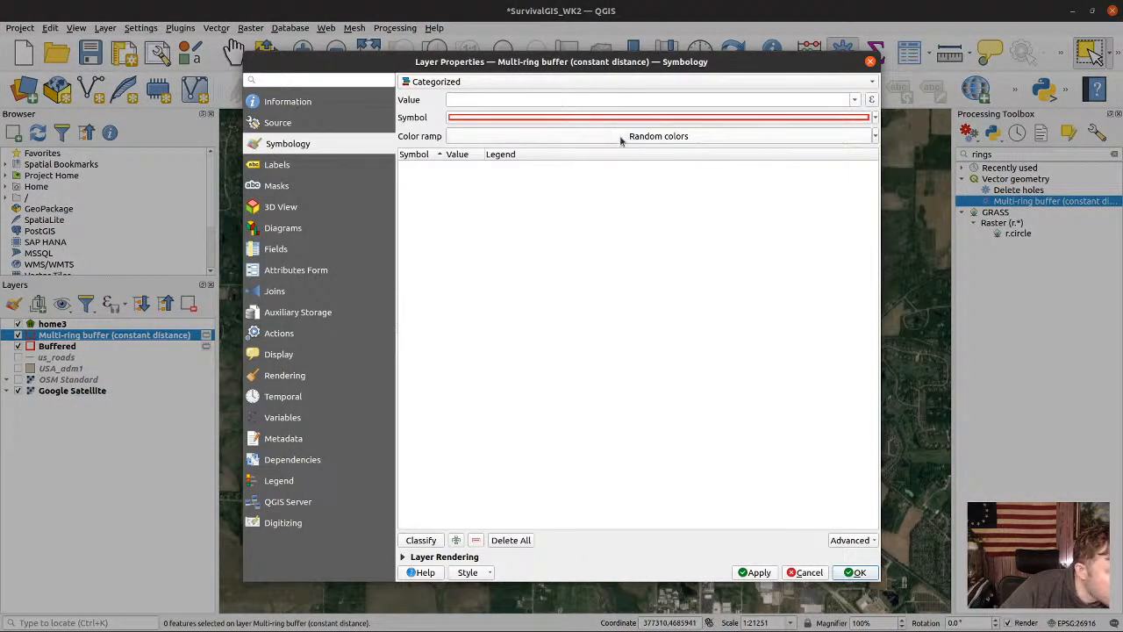
{"action": "left_click", "coordinate": [855, 102]}
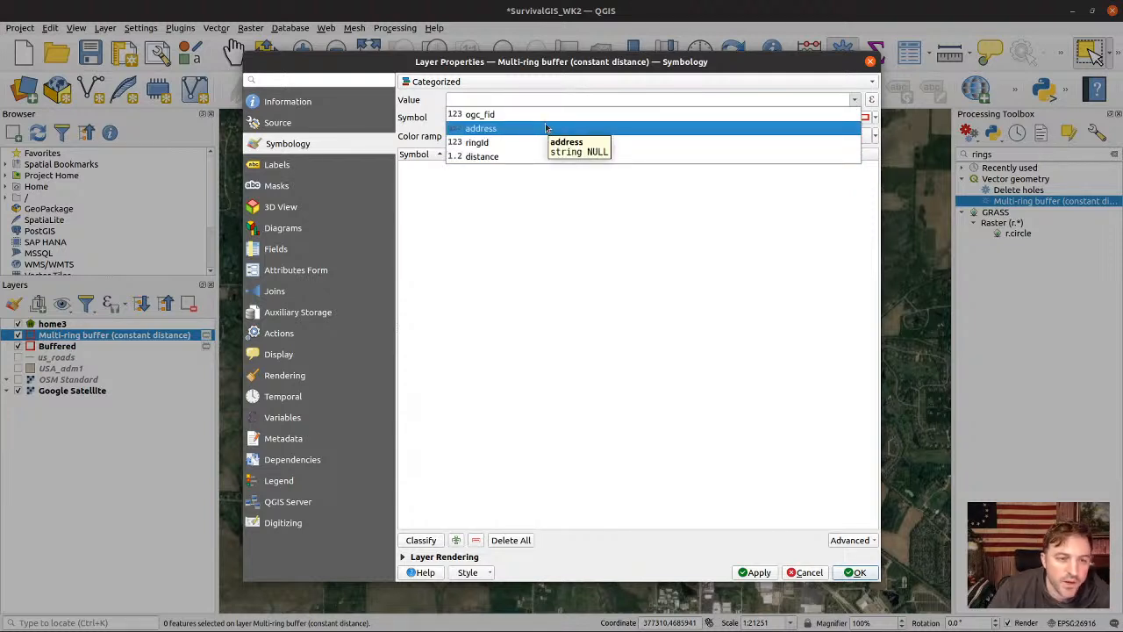
{"action": "left_click", "coordinate": [488, 147]}
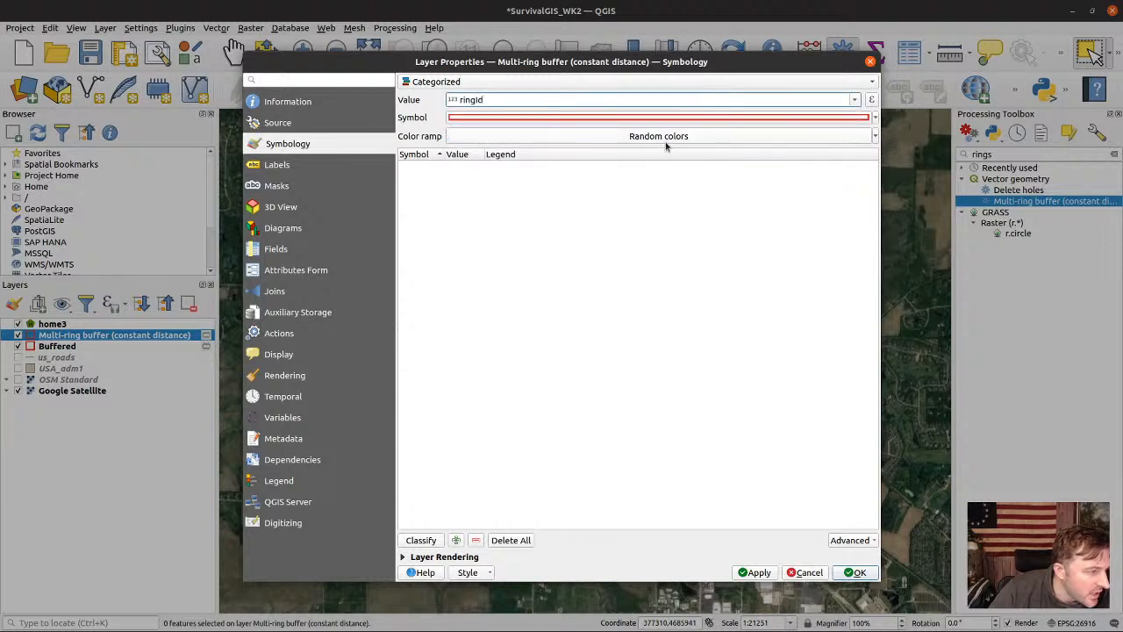
{"action": "left_click", "coordinate": [763, 138]}
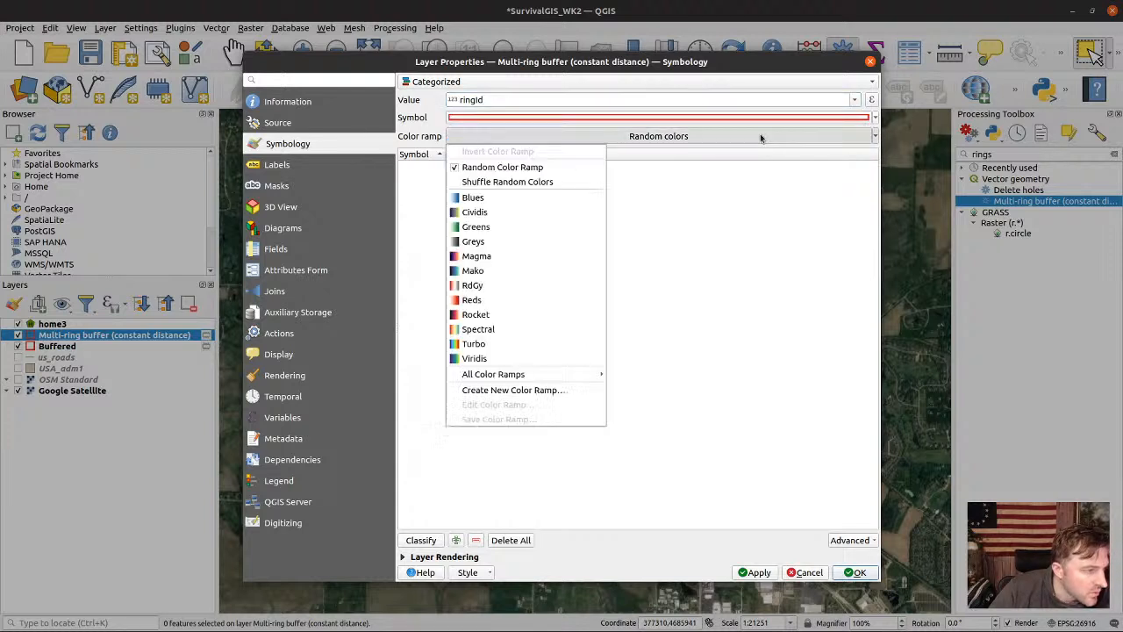
{"action": "left_click", "coordinate": [486, 328]}
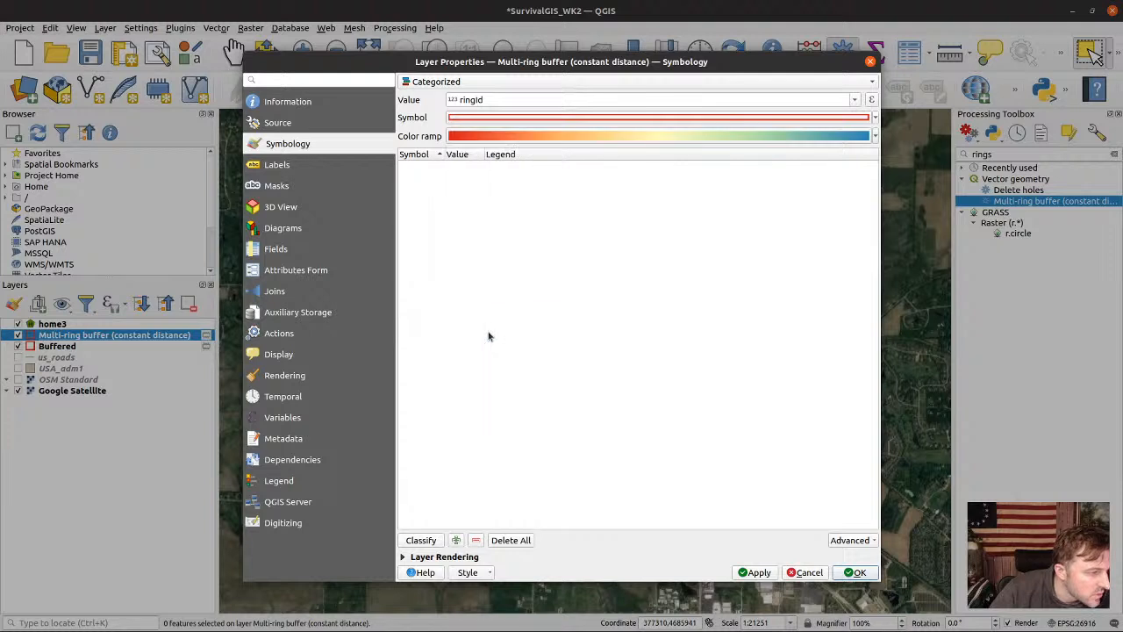
Change the base symbol's outline color for the ring categories to green
{"action": "left_click", "coordinate": [875, 119]}
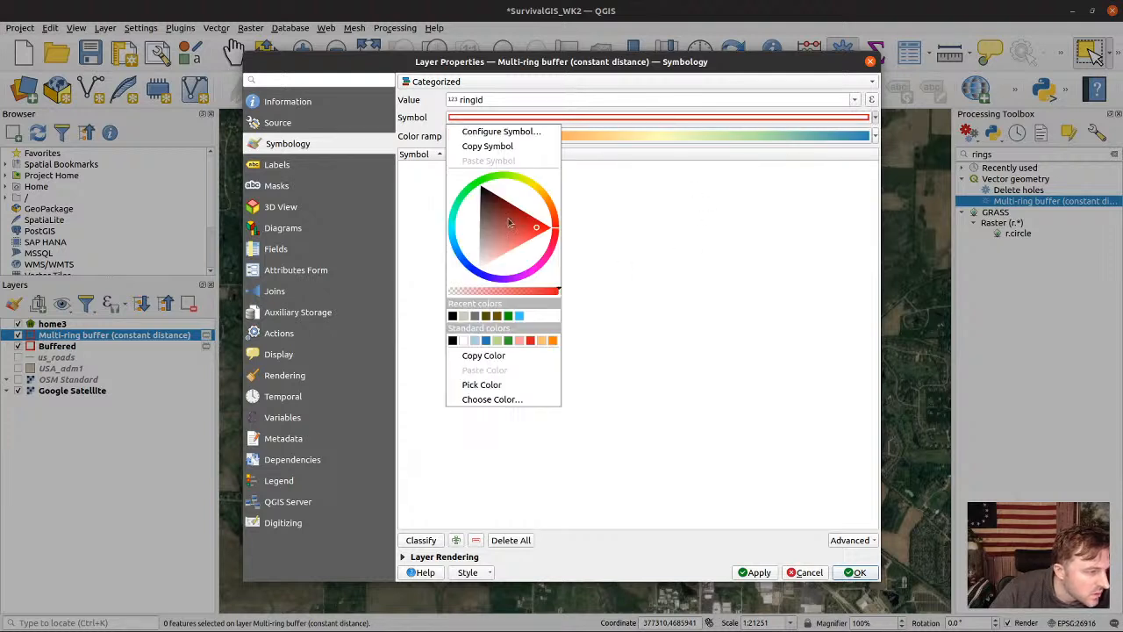
{"action": "left_click_drag", "start_coordinate": [474, 185], "coordinate": [476, 213]}
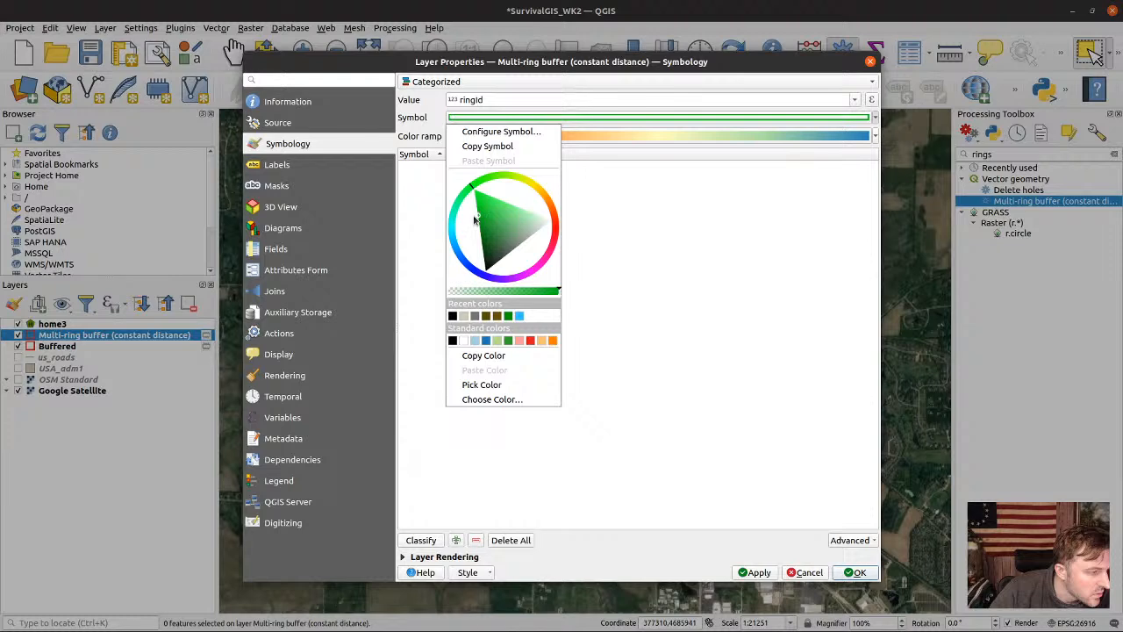
{"action": "left_click", "coordinate": [648, 327]}
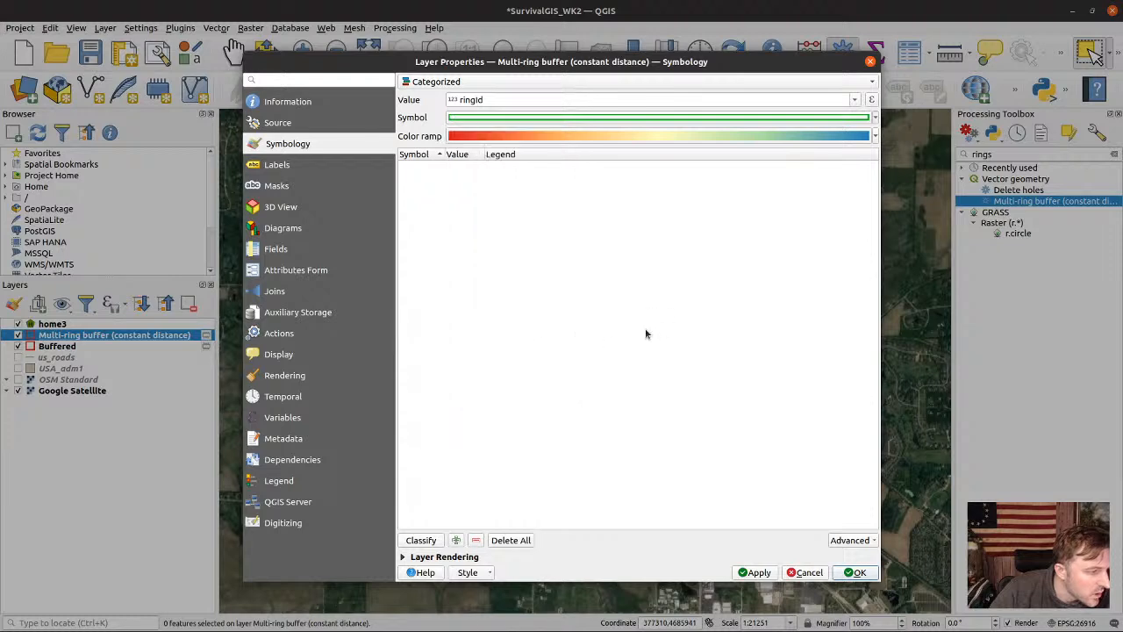
Replace the base symbol with the "simple blue fill" preset and accept the layer properties
{"action": "left_click", "coordinate": [871, 119]}
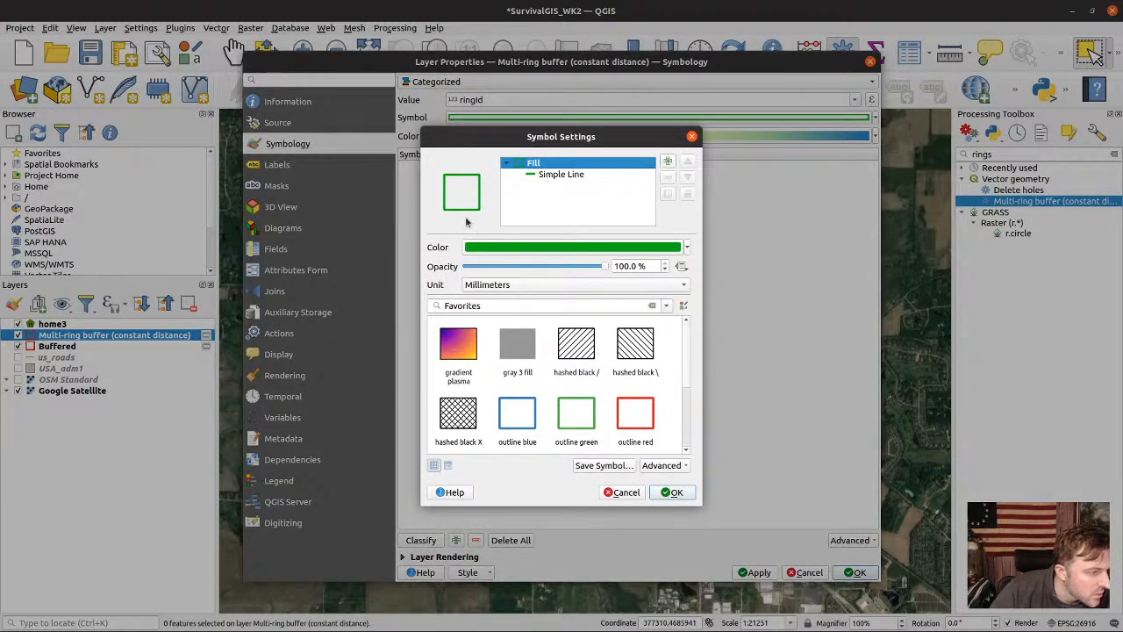
{"action": "left_click", "coordinate": [579, 176]}
{"action": "left_click", "coordinate": [529, 165]}
{"action": "left_click_drag", "start_coordinate": [702, 497], "coordinate": [862, 545]}
{"action": "left_click", "coordinate": [420, 373]}
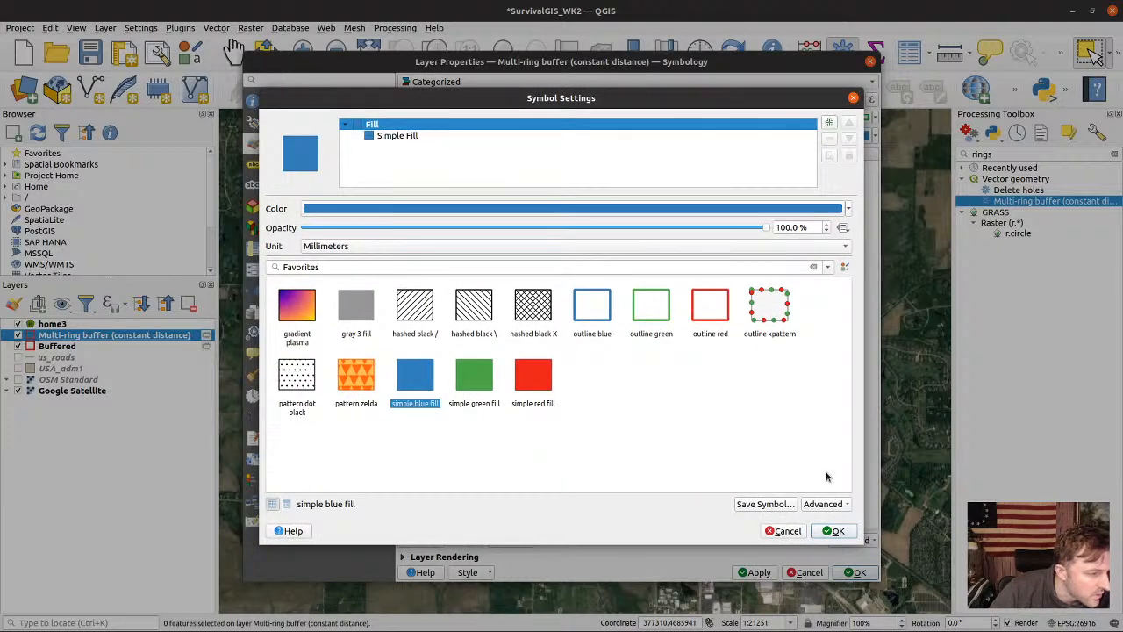
{"action": "left_click", "coordinate": [836, 530]}
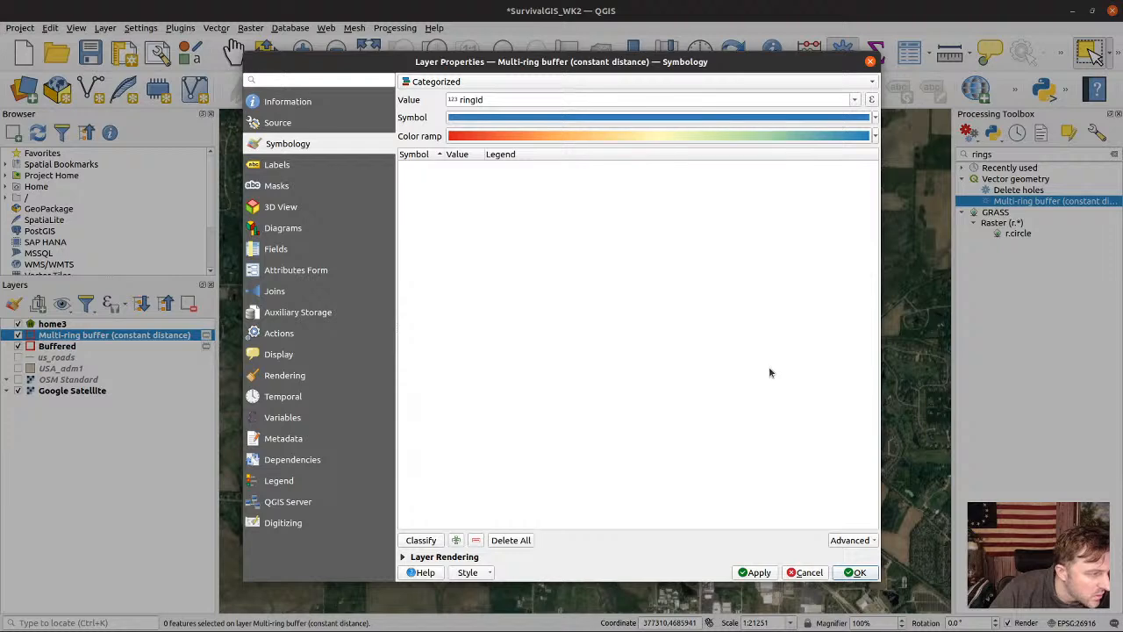
{"action": "left_click", "coordinate": [865, 577]}
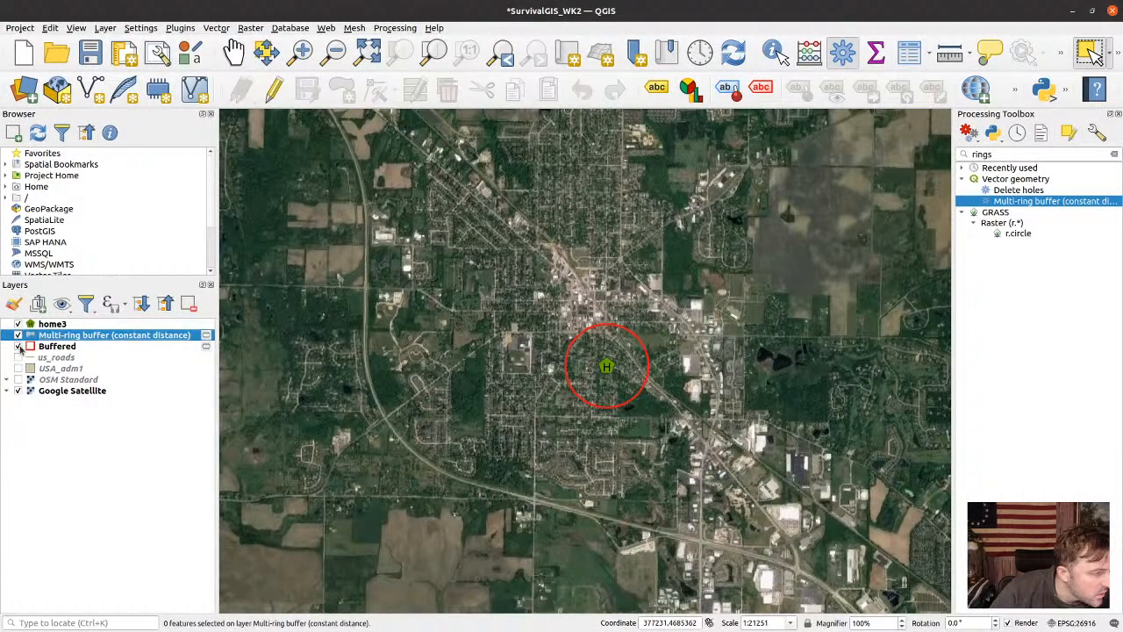
Hide the Buffered layer and switch the multi-ring buffer layer off and on again to check its display
{"action": "left_click", "coordinate": [18, 347]}
{"action": "left_click", "coordinate": [19, 335]}
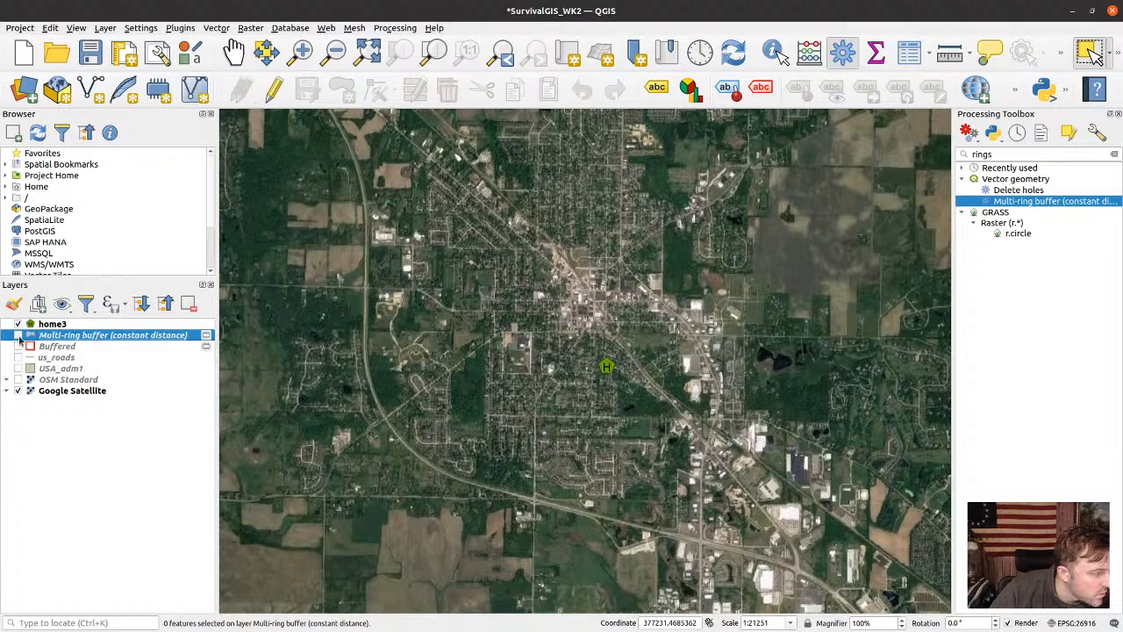
{"action": "left_click", "coordinate": [18, 335]}
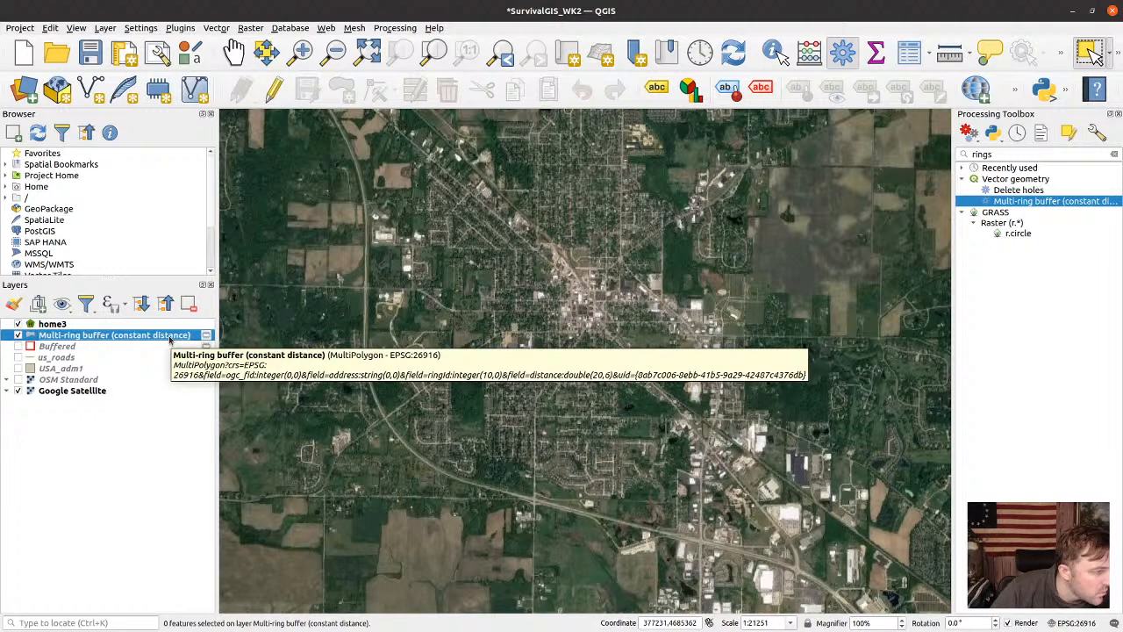
Classify the multi-ring buffer layer's symbology into one category per ringId value and apply the styling
{"action": "right_click", "coordinate": [68, 337]}
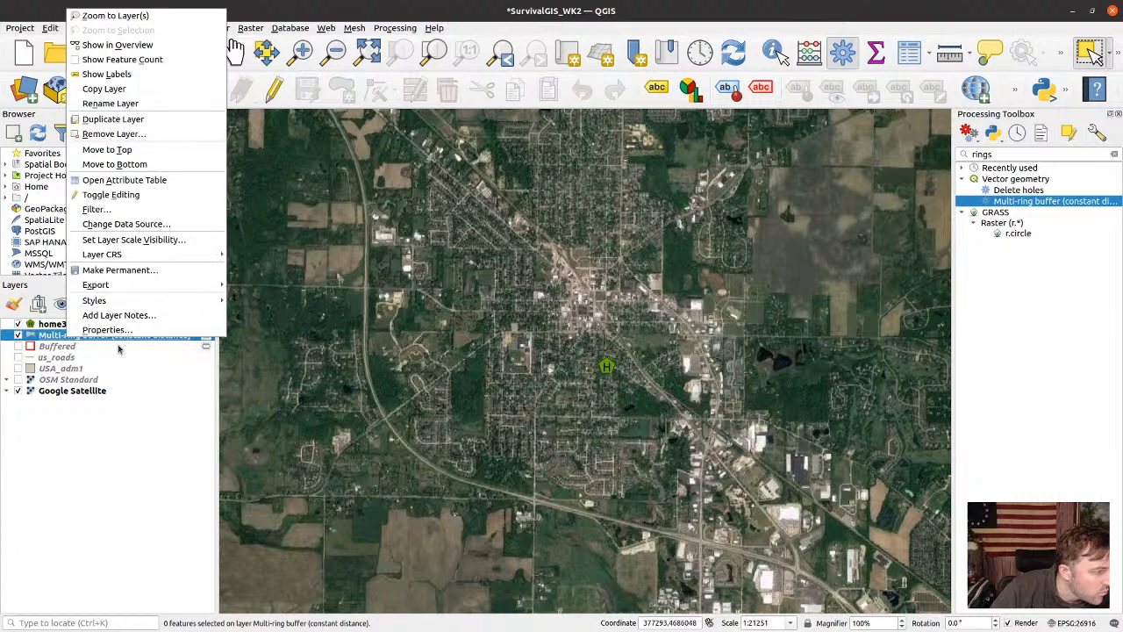
{"action": "left_click", "coordinate": [106, 330]}
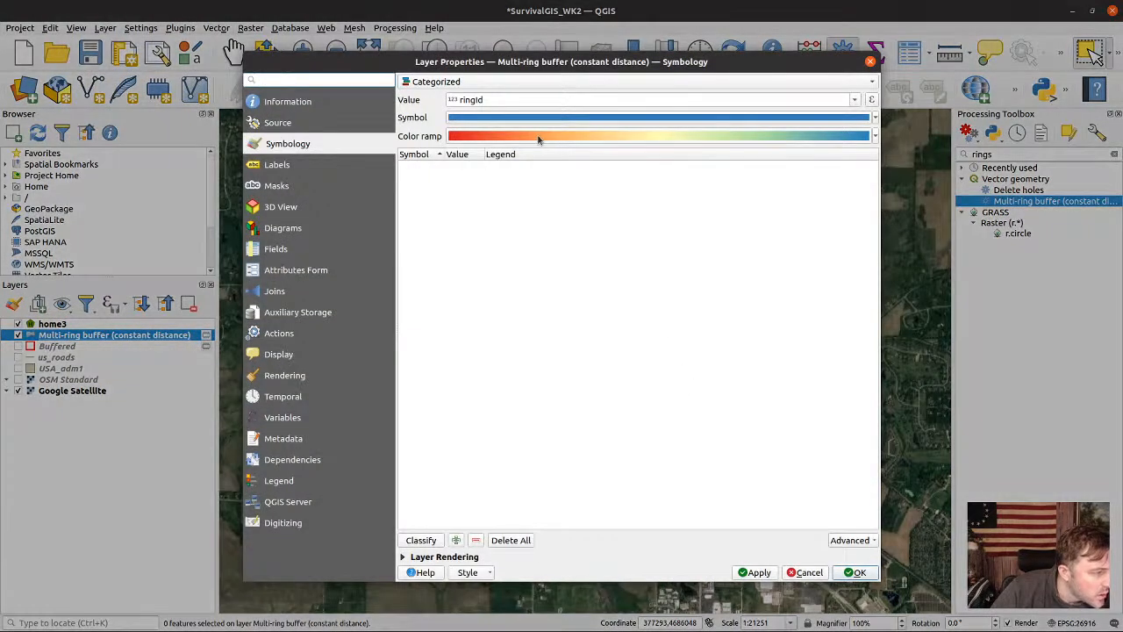
{"action": "left_click", "coordinate": [422, 540]}
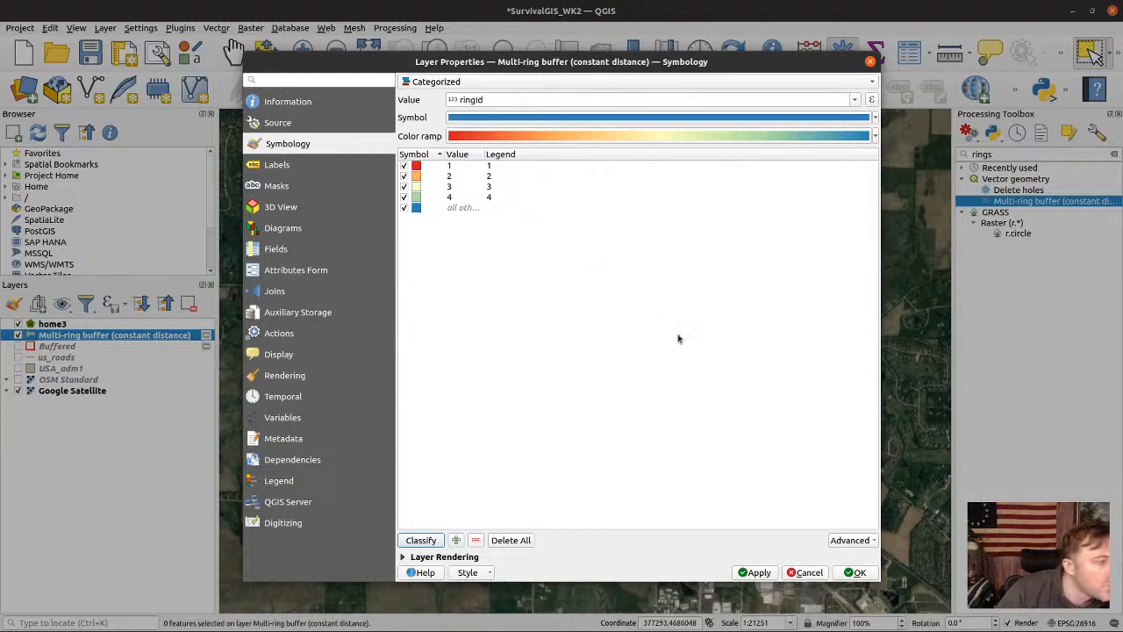
{"action": "left_click", "coordinate": [760, 574]}
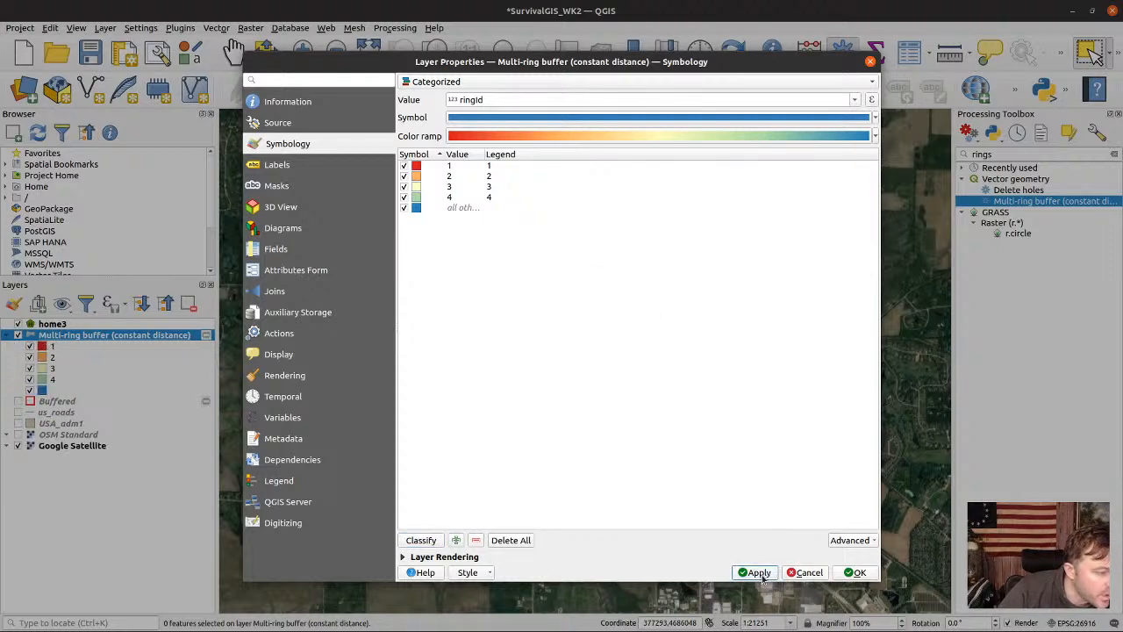
{"action": "left_click", "coordinate": [855, 572]}
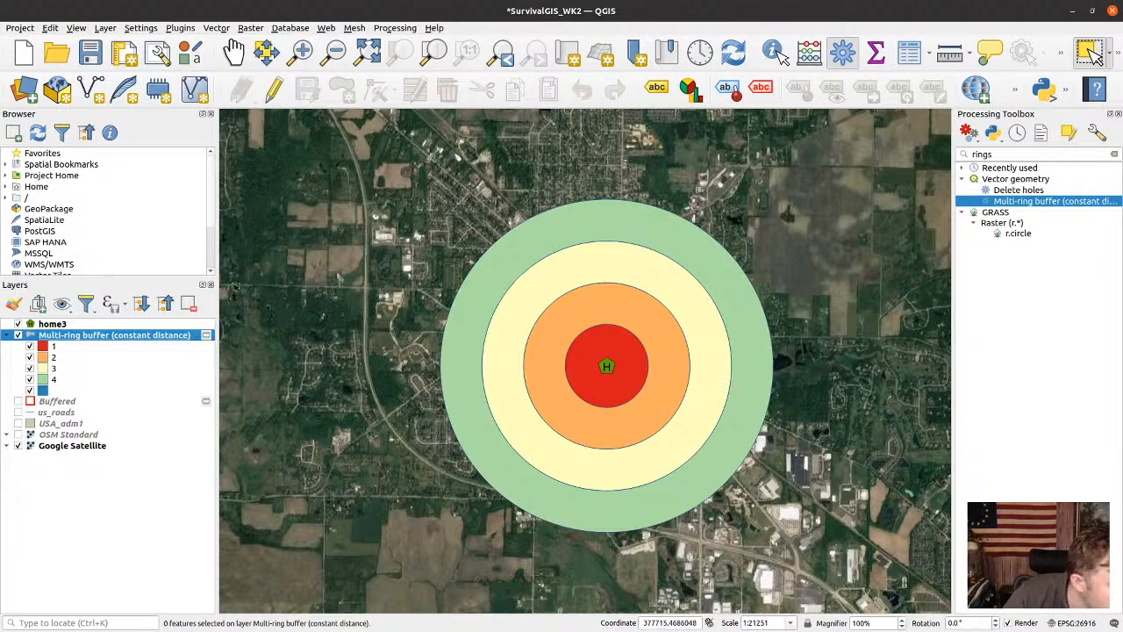
Look through the multi-ring buffer's Rendering, Display, Symbology and Information properties and its style options for a layer transparency setting
{"action": "right_click", "coordinate": [60, 346]}
{"action": "right_click", "coordinate": [60, 335]}
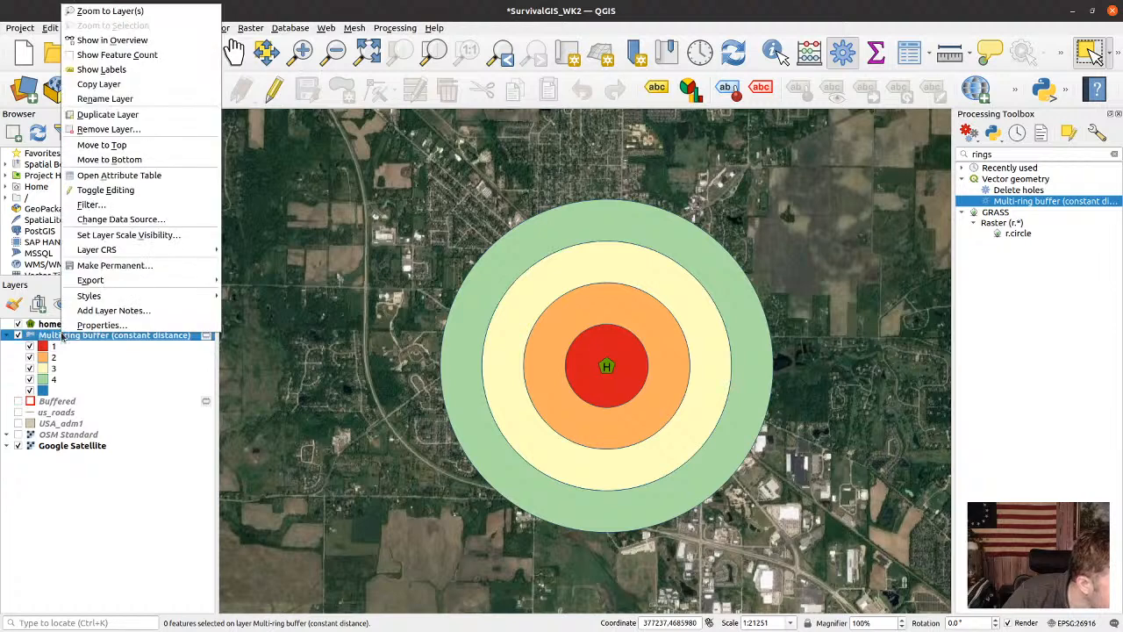
{"action": "left_click", "coordinate": [98, 327]}
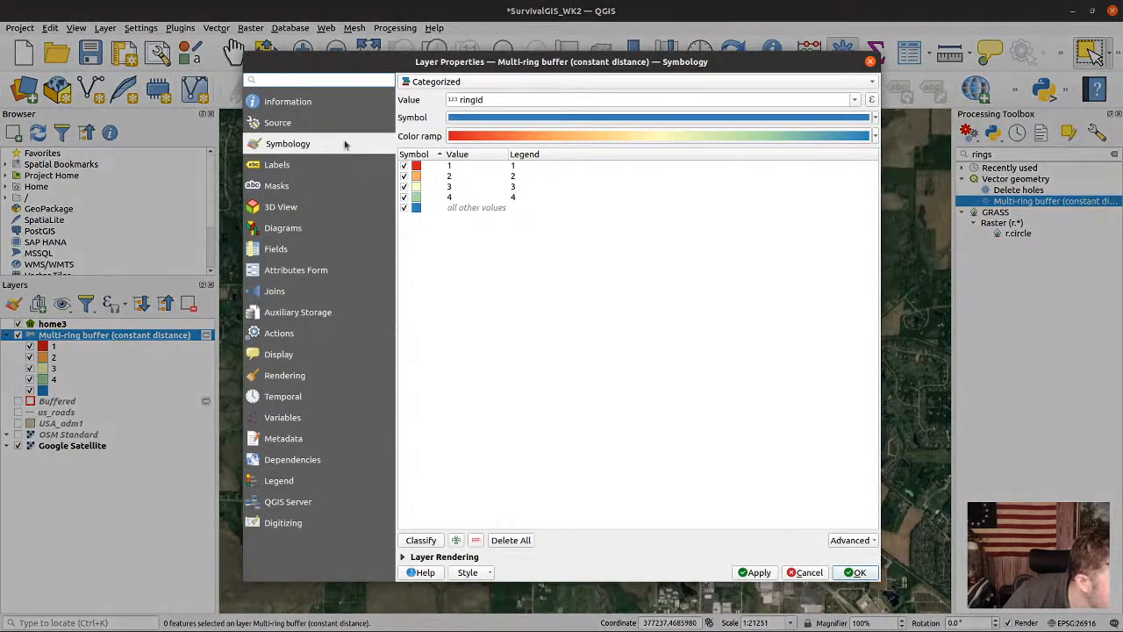
{"action": "left_click", "coordinate": [298, 145]}
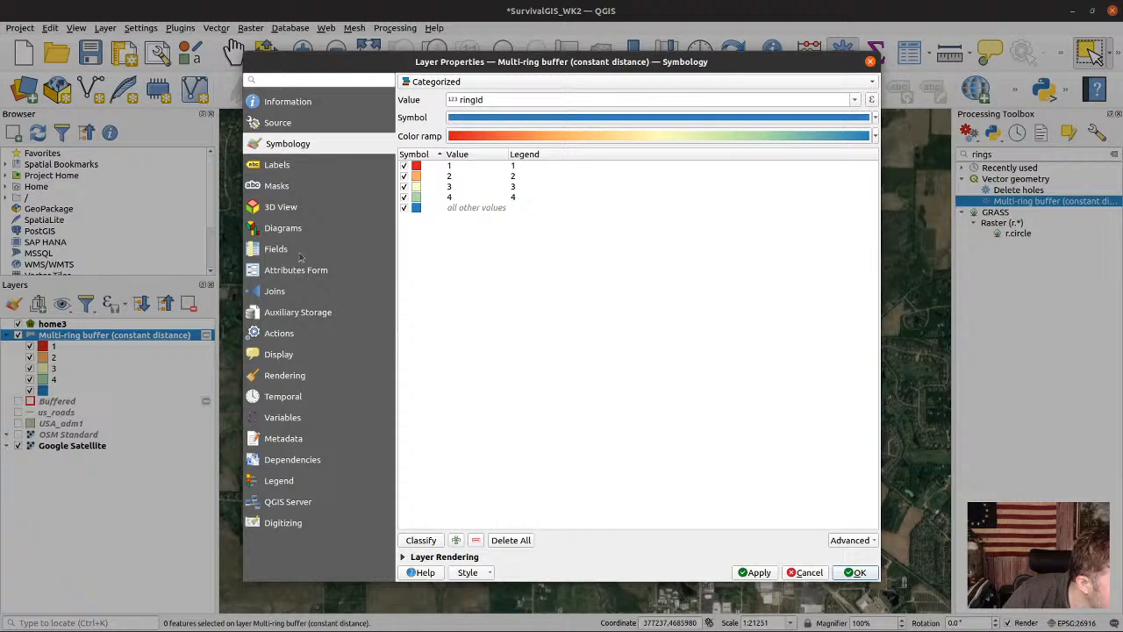
{"action": "left_click", "coordinate": [286, 376]}
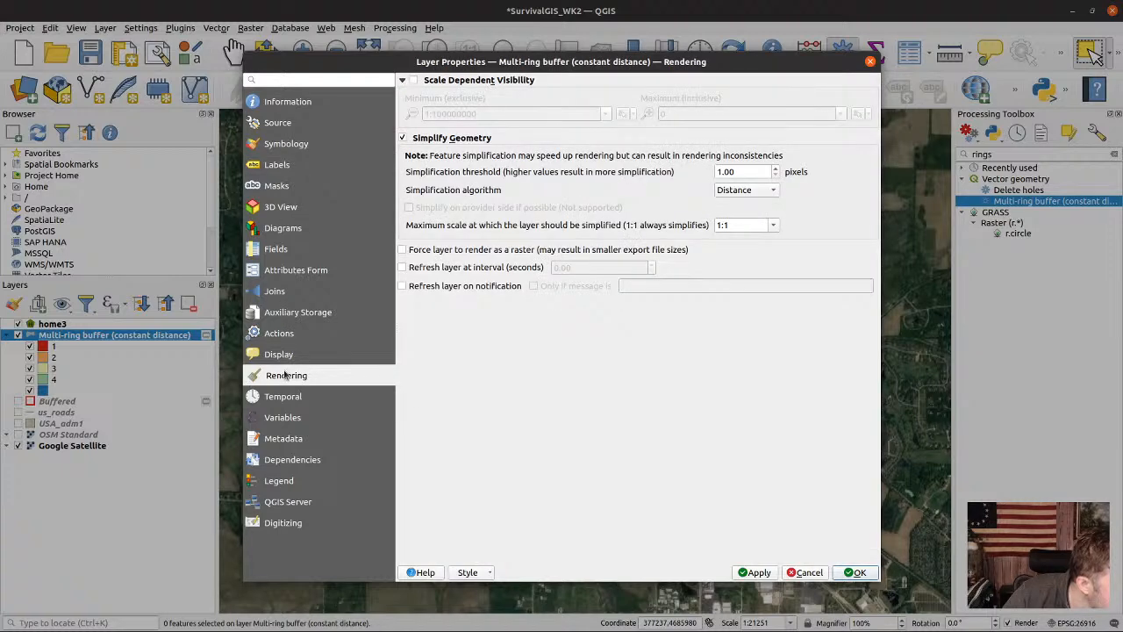
{"action": "left_click", "coordinate": [285, 356]}
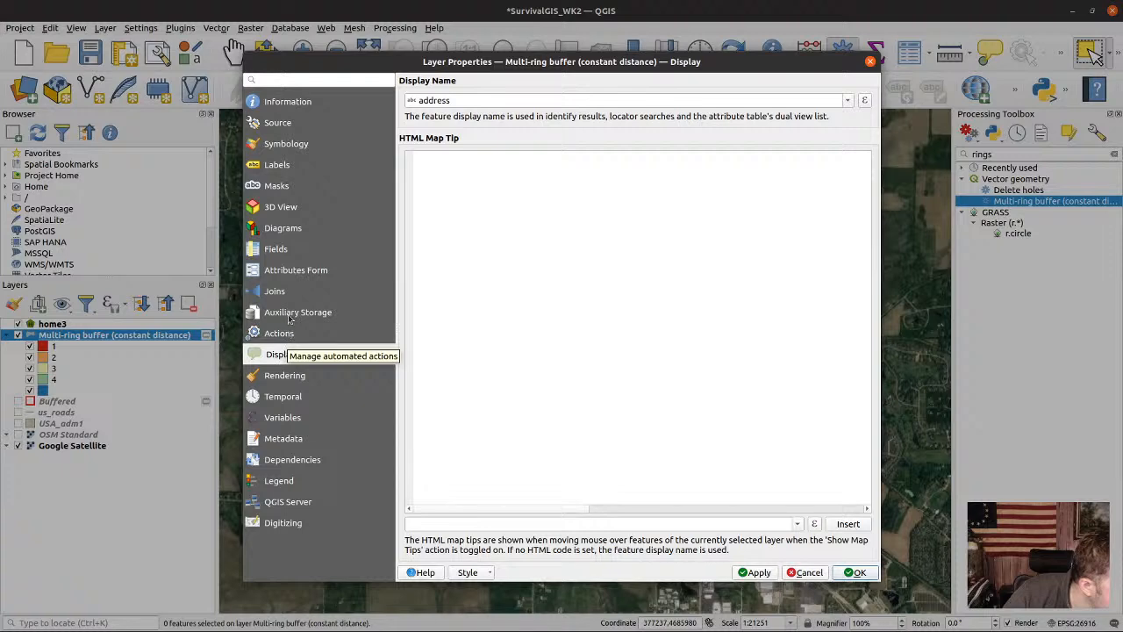
{"action": "left_click", "coordinate": [294, 146]}
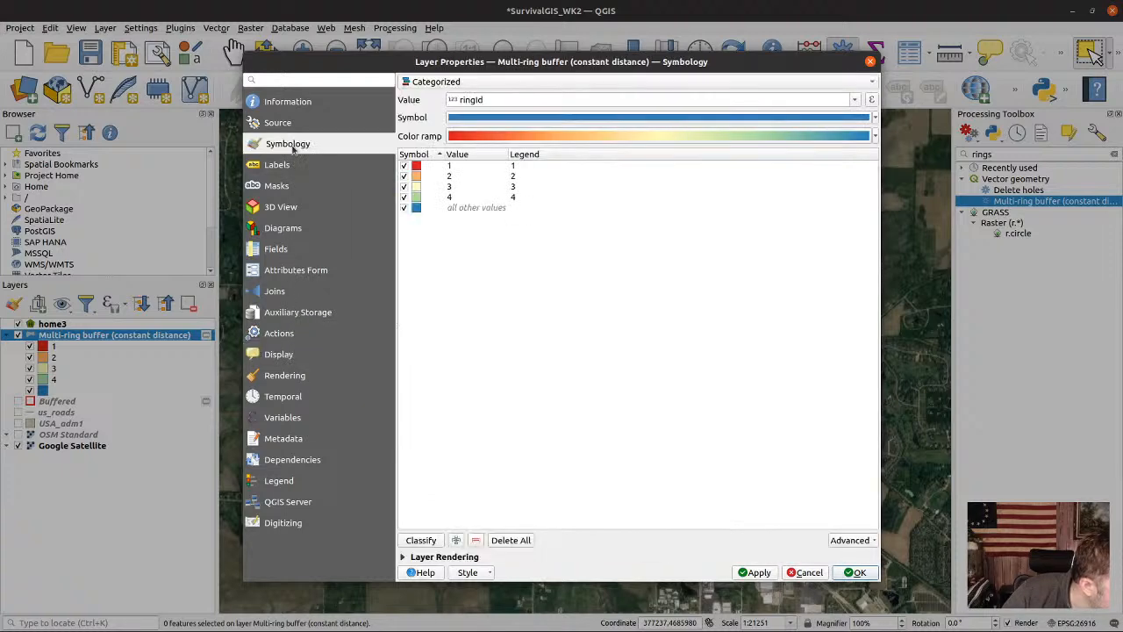
{"action": "left_click", "coordinate": [297, 127]}
{"action": "left_click", "coordinate": [305, 103]}
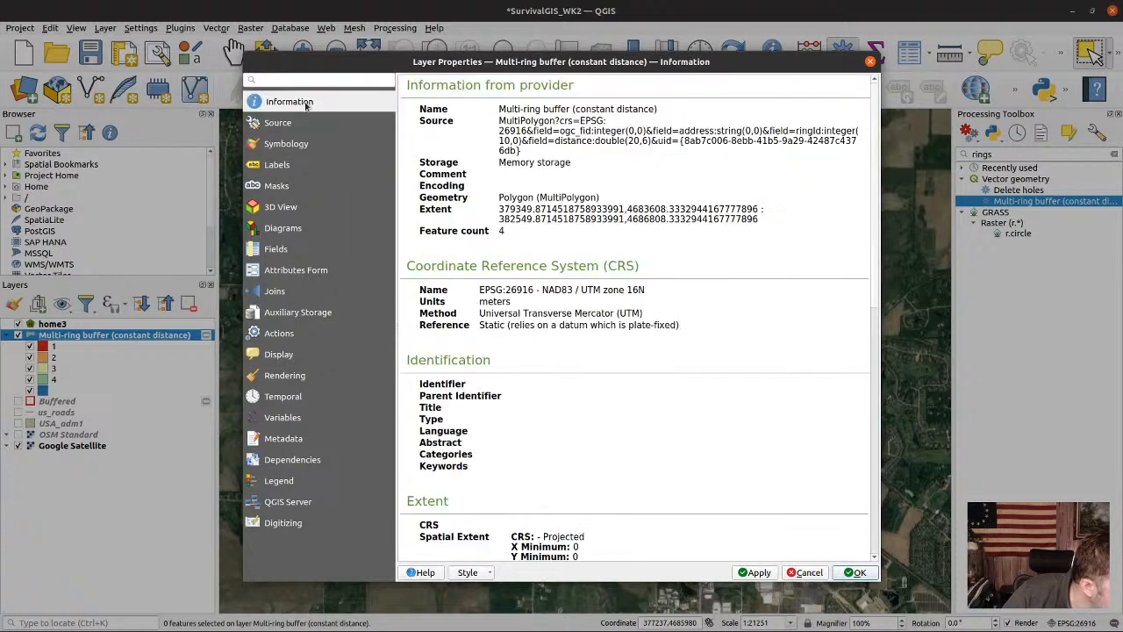
{"action": "left_click", "coordinate": [290, 376]}
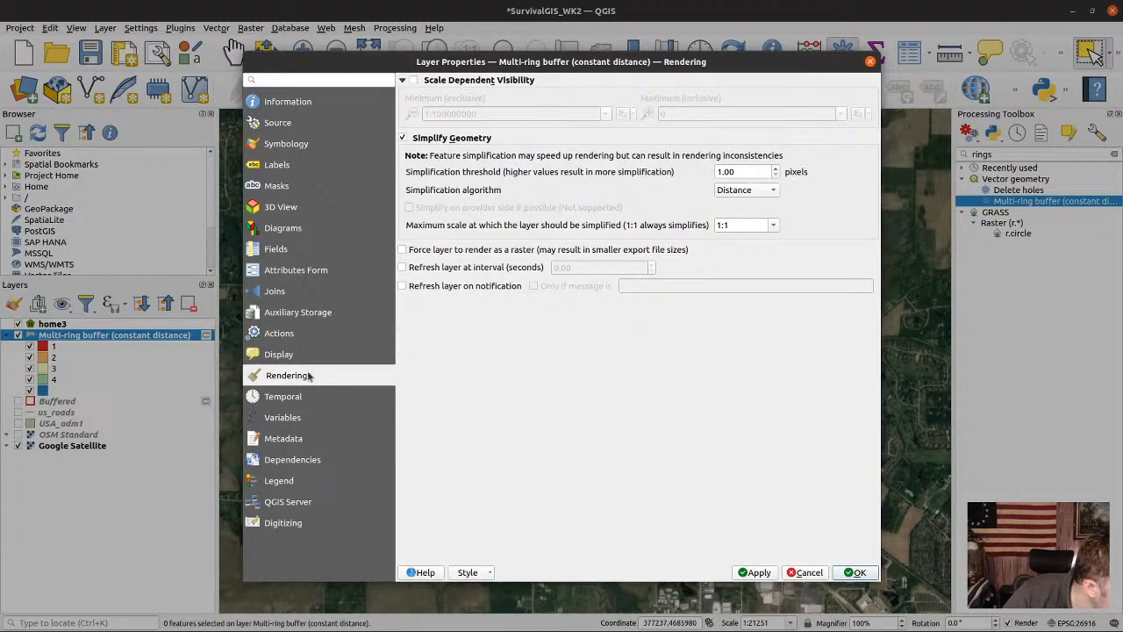
{"action": "left_click", "coordinate": [490, 572]}
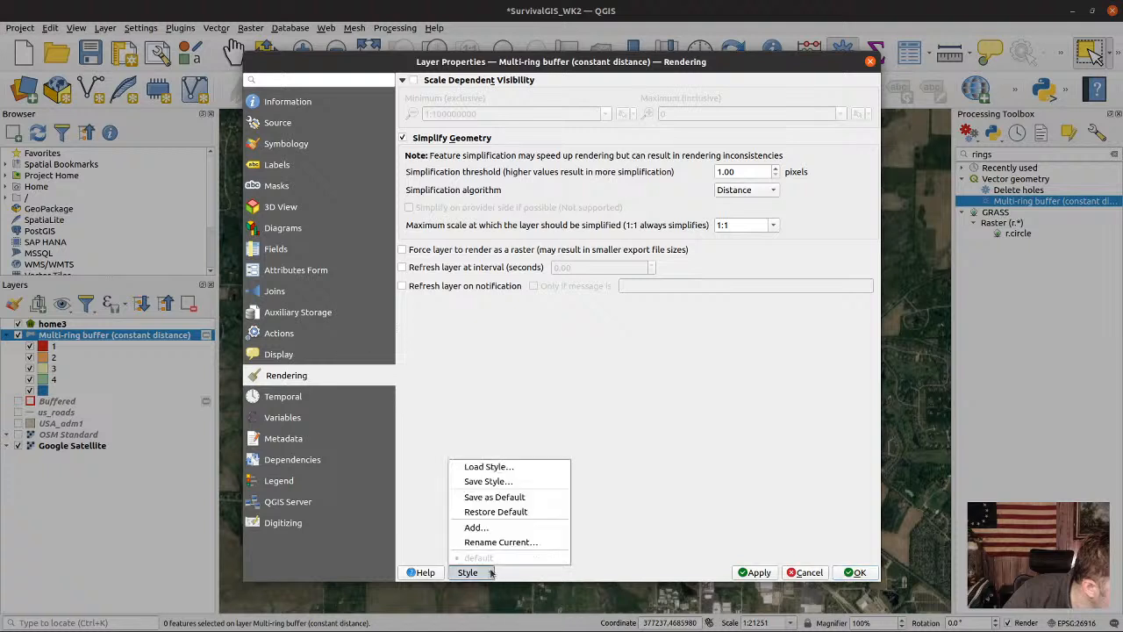
{"action": "left_click", "coordinate": [663, 464]}
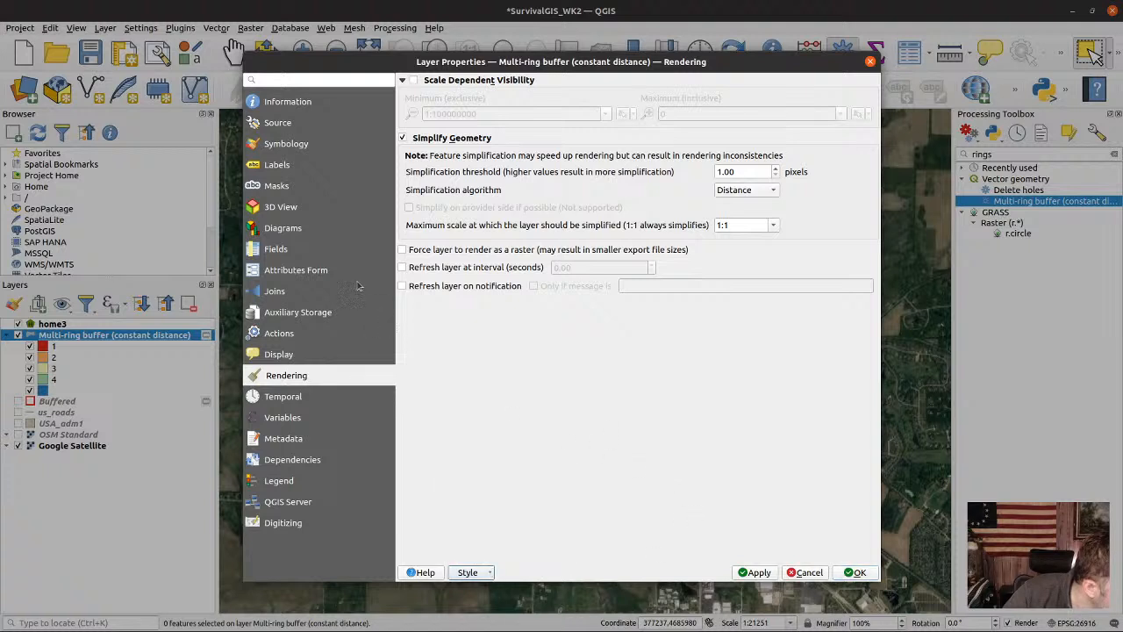
Set the multi-ring buffer layer's opacity to 29.9% in its symbology's layer rendering settings and accept the properties
{"action": "left_click", "coordinate": [289, 144]}
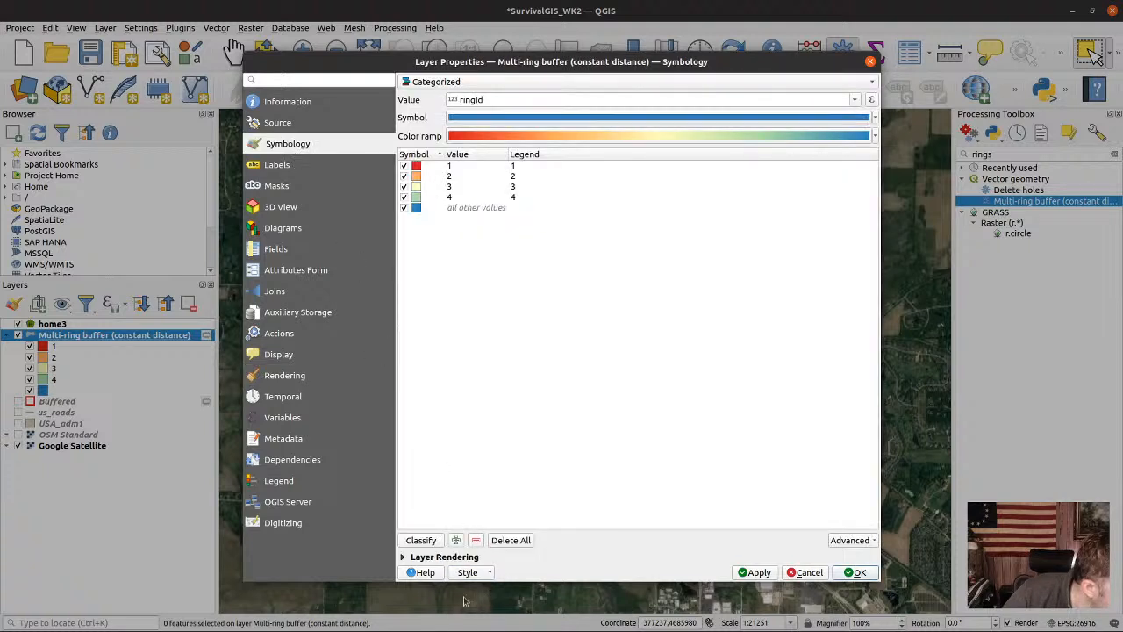
{"action": "left_click", "coordinate": [424, 557]}
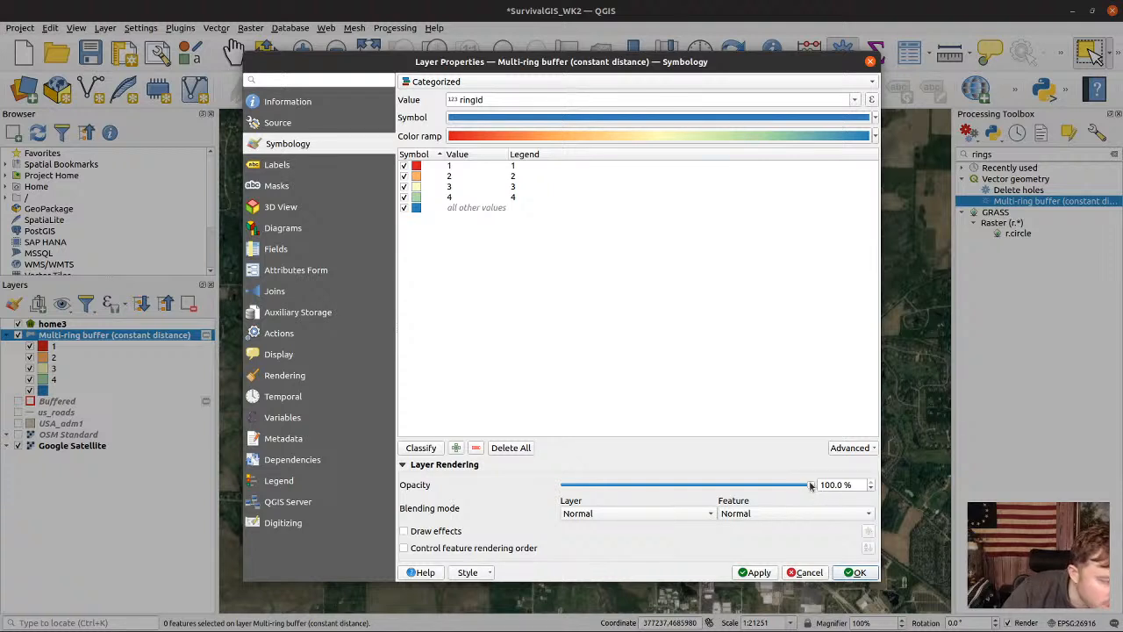
{"action": "left_click_drag", "start_coordinate": [811, 486], "coordinate": [638, 490]}
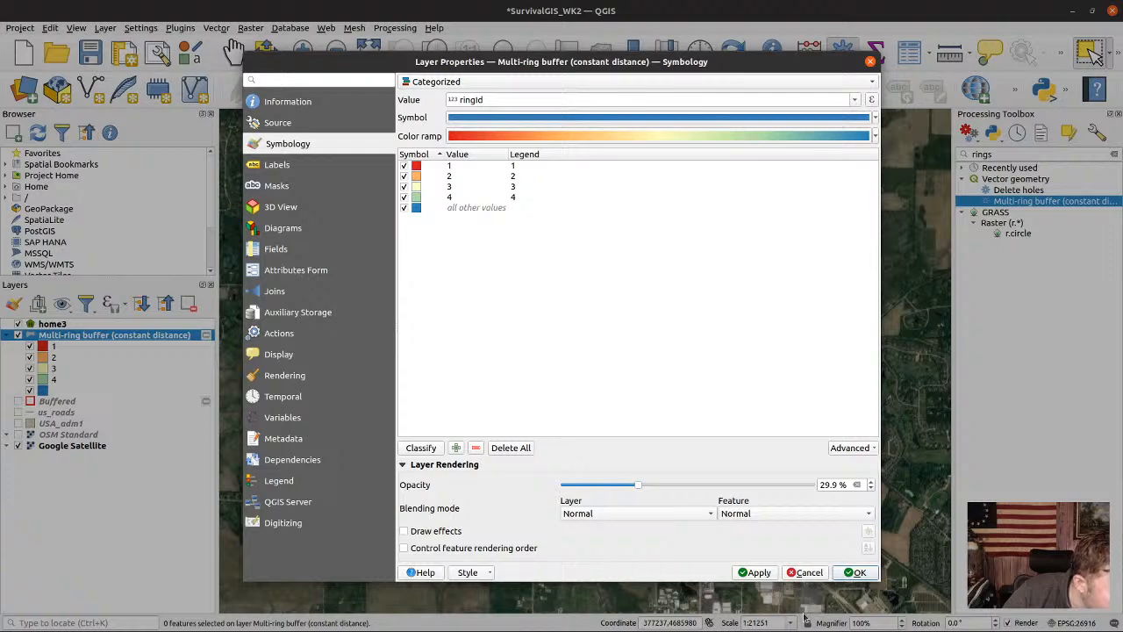
{"action": "left_click", "coordinate": [756, 574]}
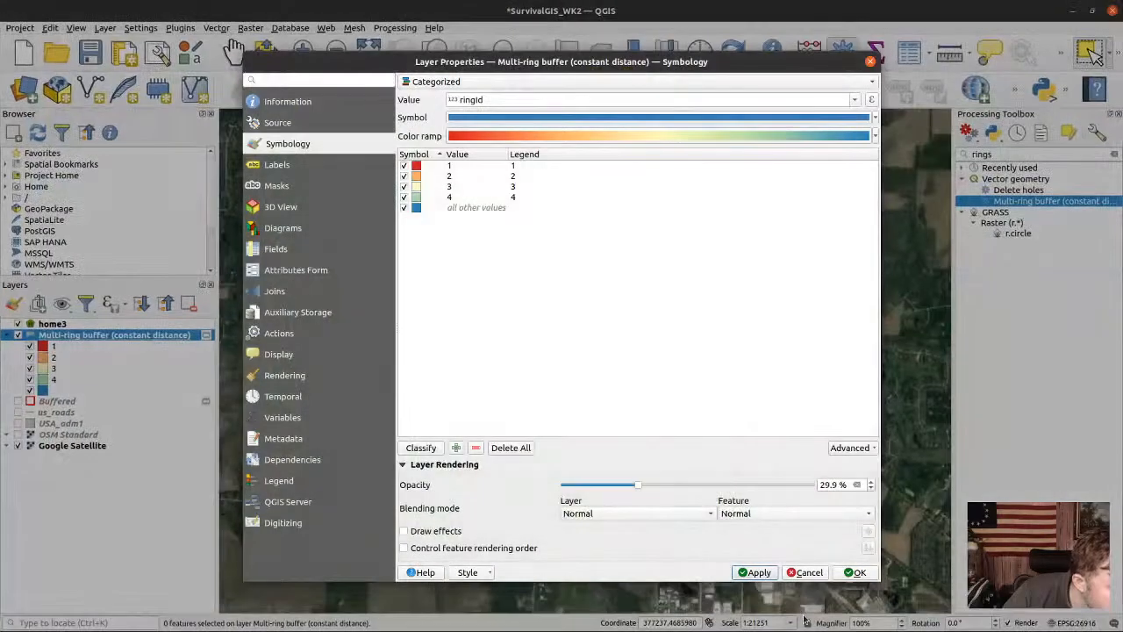
{"action": "left_click", "coordinate": [852, 574]}
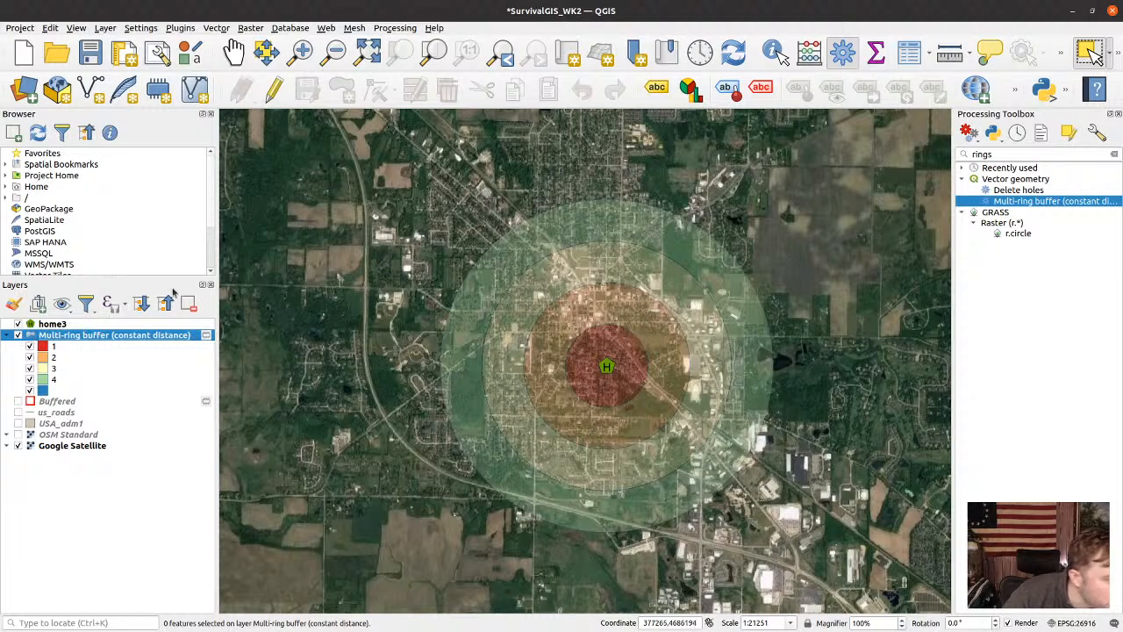
Set the multi-ring buffer layer's opacity back to 100% in its symbology and accept the properties
{"action": "right_click", "coordinate": [112, 336]}
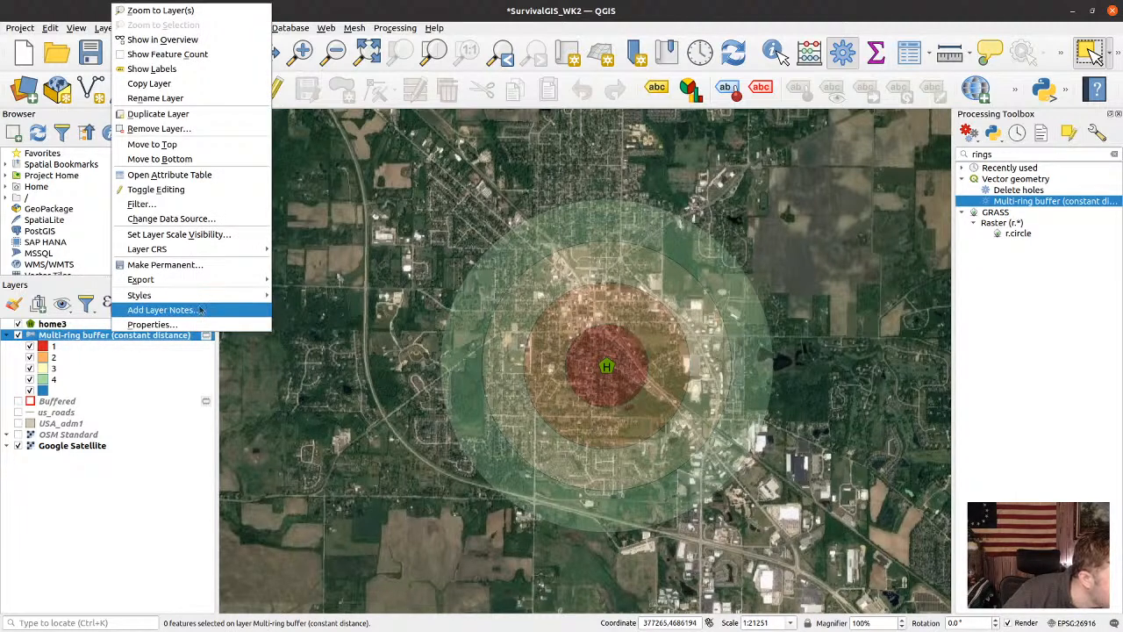
{"action": "mouse_move", "coordinate": [170, 298]}
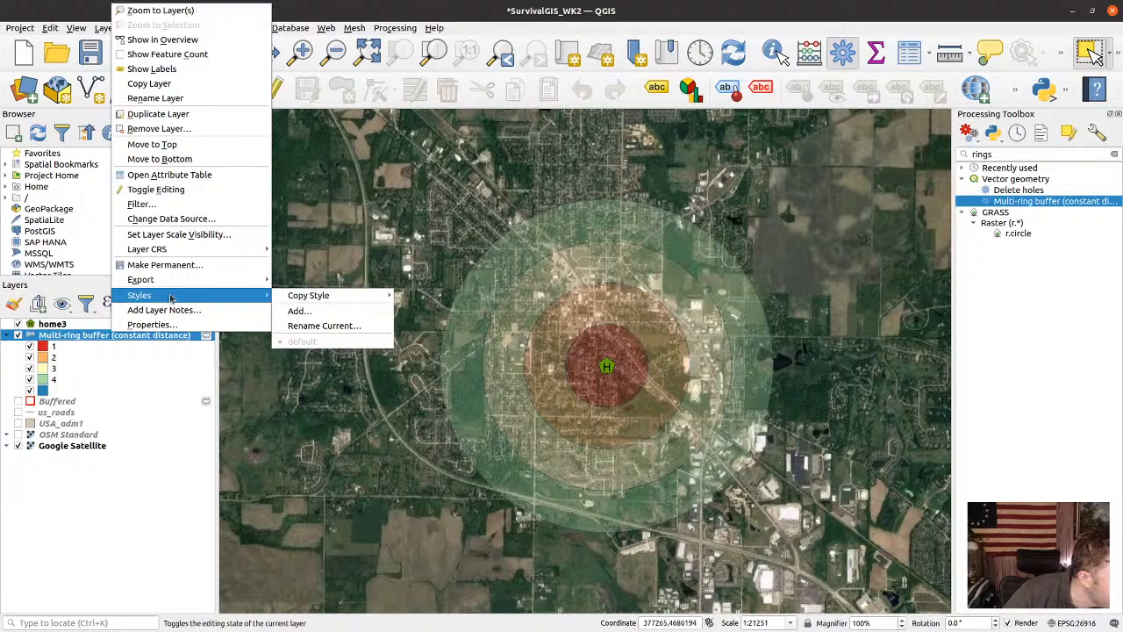
{"action": "left_click", "coordinate": [151, 324]}
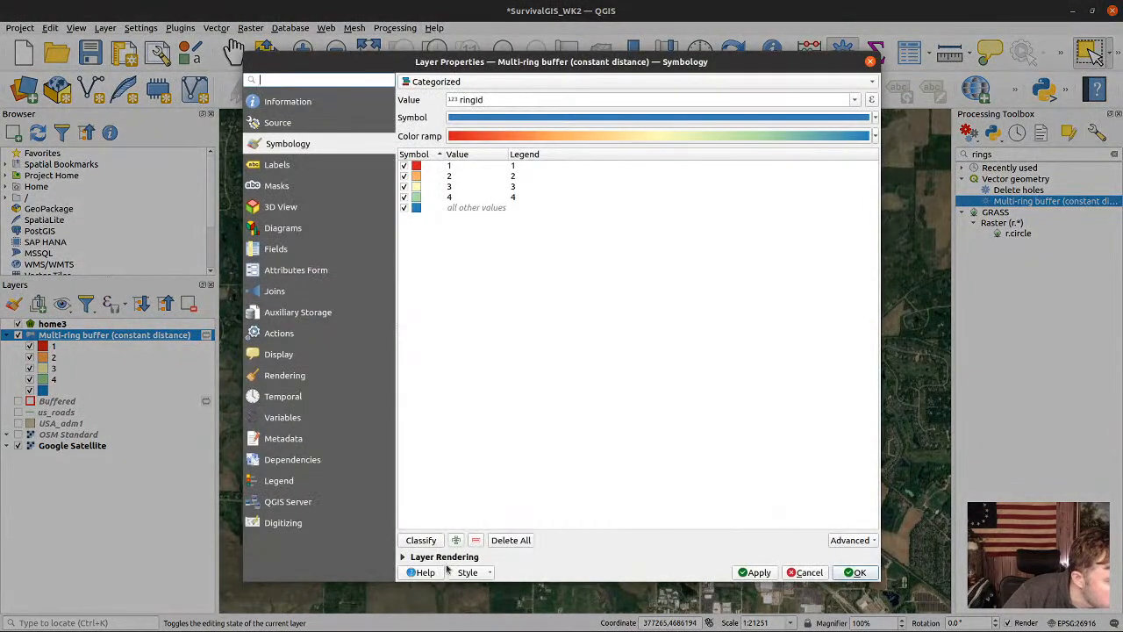
{"action": "left_click", "coordinate": [445, 558]}
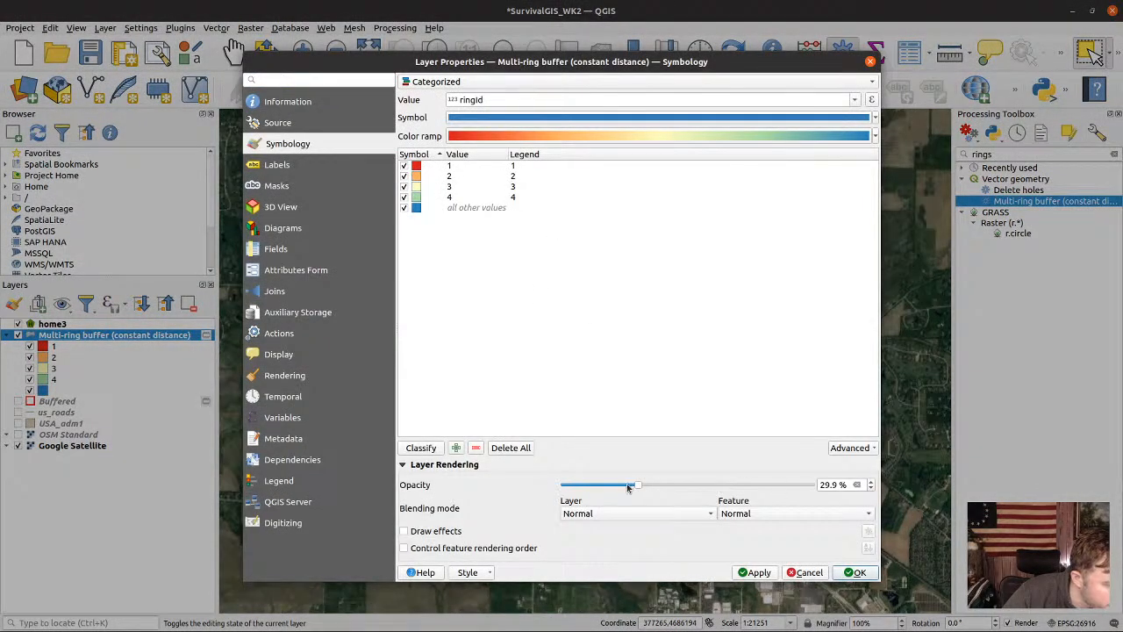
{"action": "left_click_drag", "start_coordinate": [629, 489], "coordinate": [850, 502]}
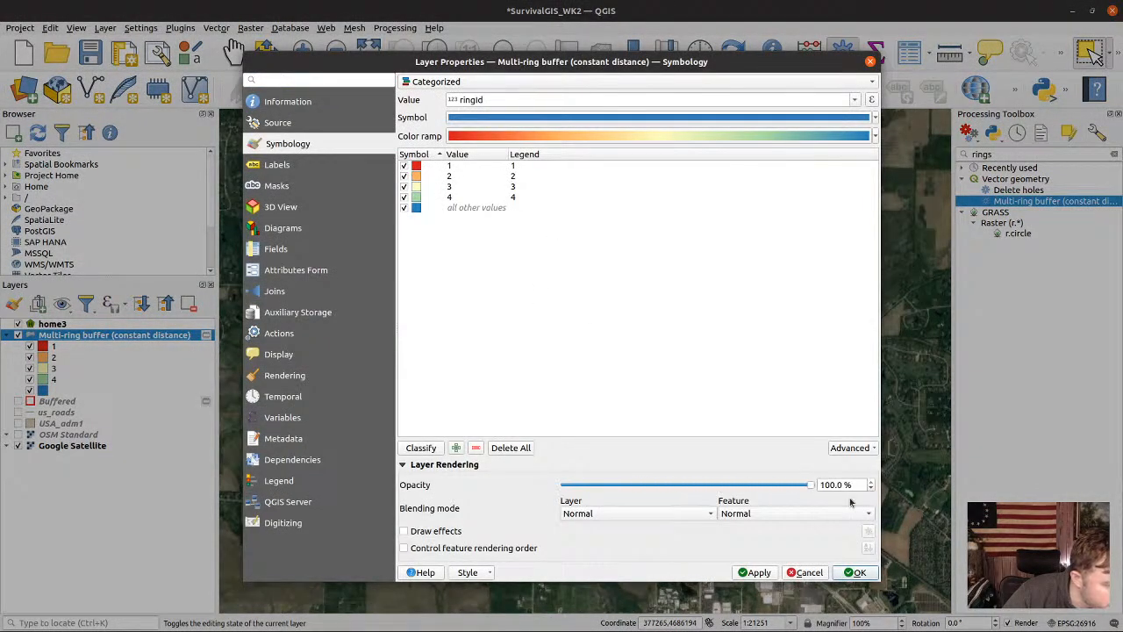
{"action": "left_click", "coordinate": [856, 572]}
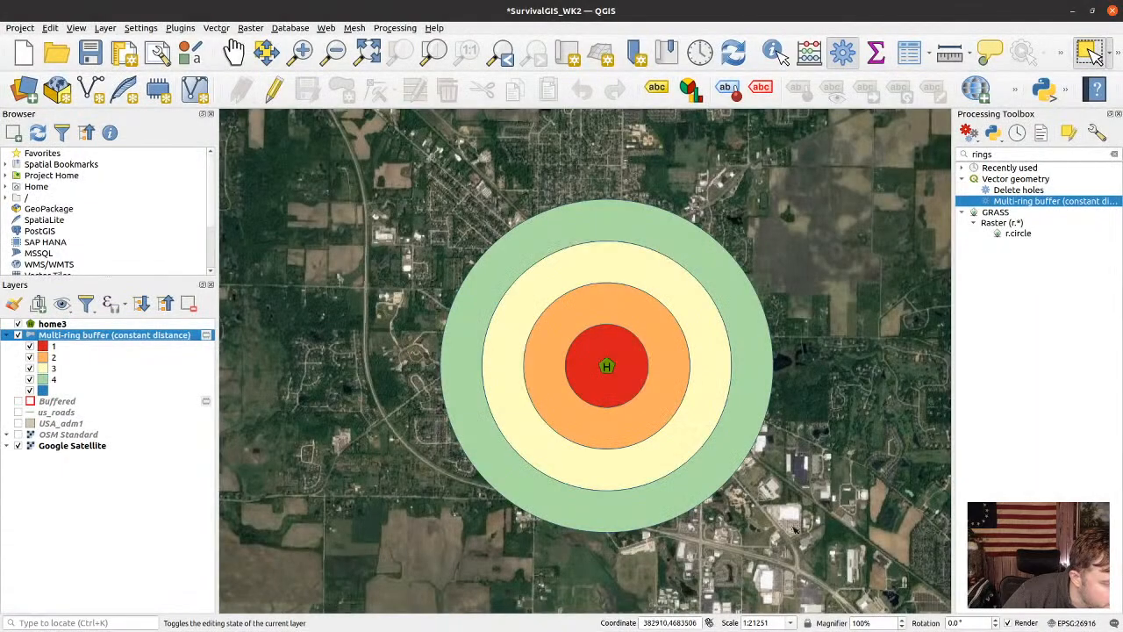
Switch ring categories 1 to 4 off and back on to check each ring's display
{"action": "left_click", "coordinate": [30, 347]}
{"action": "left_click", "coordinate": [29, 358]}
{"action": "left_click", "coordinate": [30, 369]}
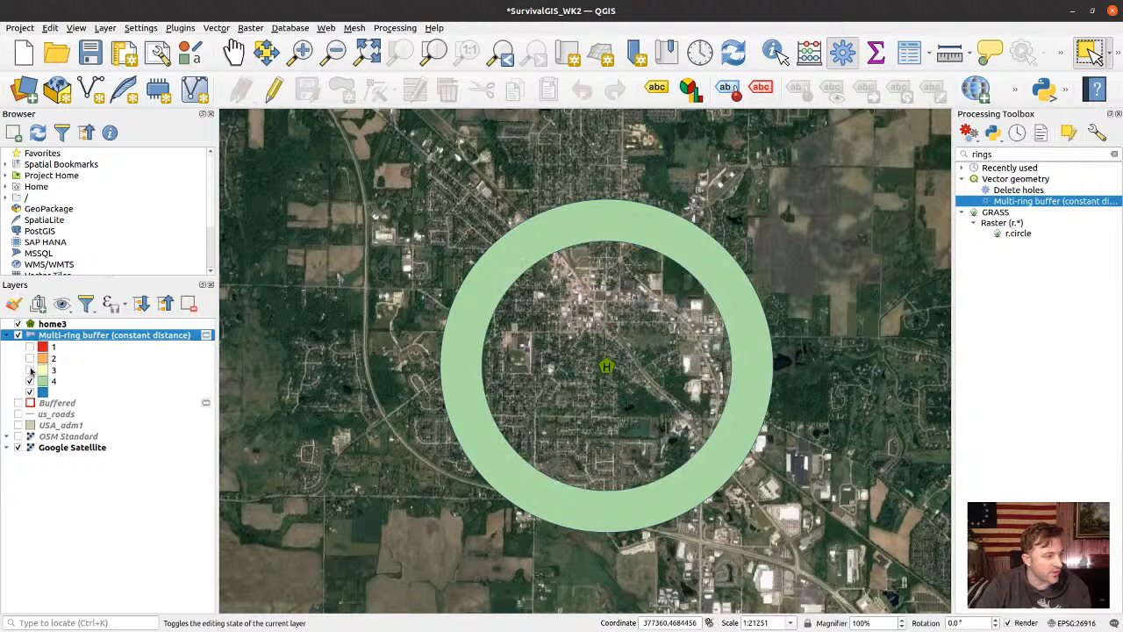
{"action": "left_click", "coordinate": [30, 381]}
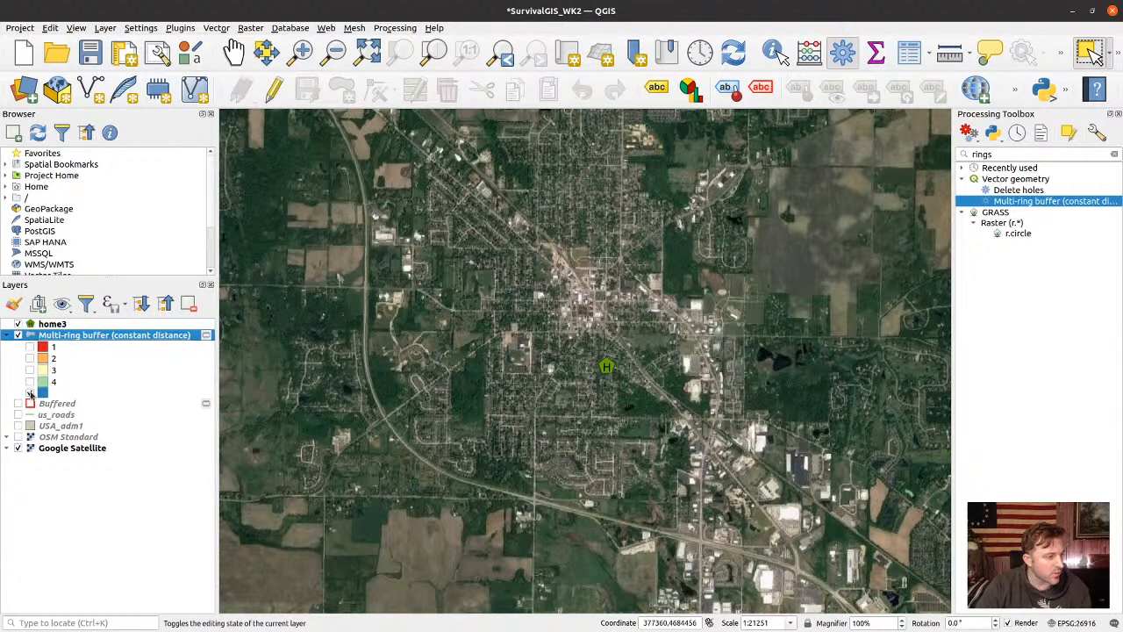
{"action": "left_click", "coordinate": [30, 382]}
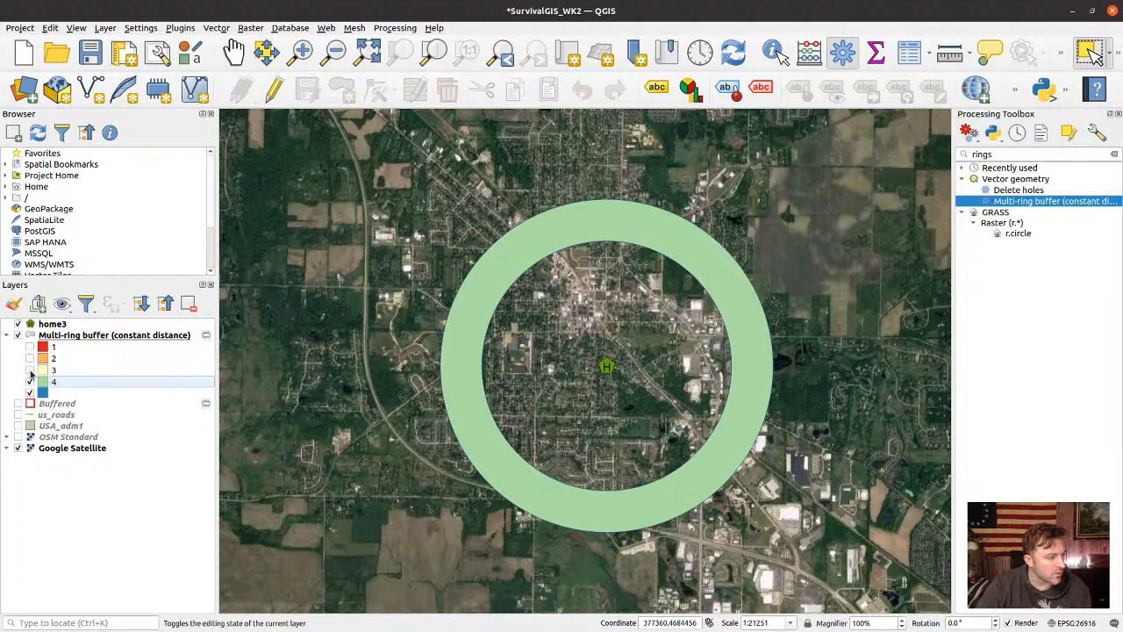
{"action": "left_click", "coordinate": [30, 369]}
{"action": "left_click", "coordinate": [30, 358]}
{"action": "left_click", "coordinate": [30, 347]}
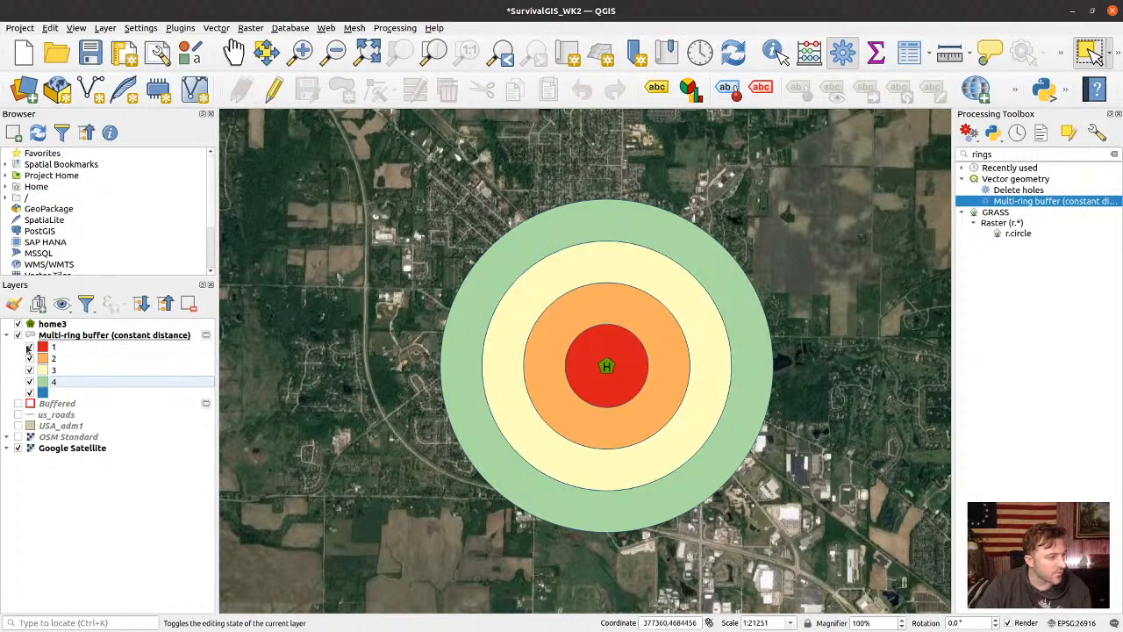
Collapse and hide the multi-ring buffer layer, showing the Buffered layer briefly for comparison before hiding it as well
{"action": "left_click", "coordinate": [6, 335]}
{"action": "left_click", "coordinate": [18, 335]}
{"action": "left_click", "coordinate": [18, 347]}
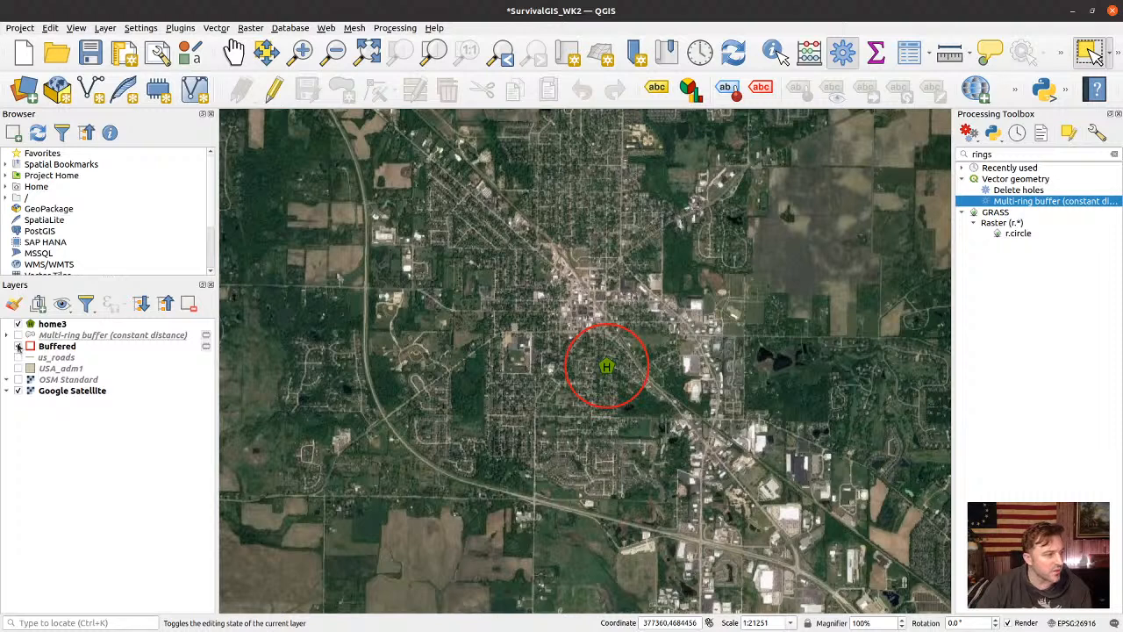
{"action": "left_click", "coordinate": [17, 335]}
{"action": "left_click", "coordinate": [17, 335]}
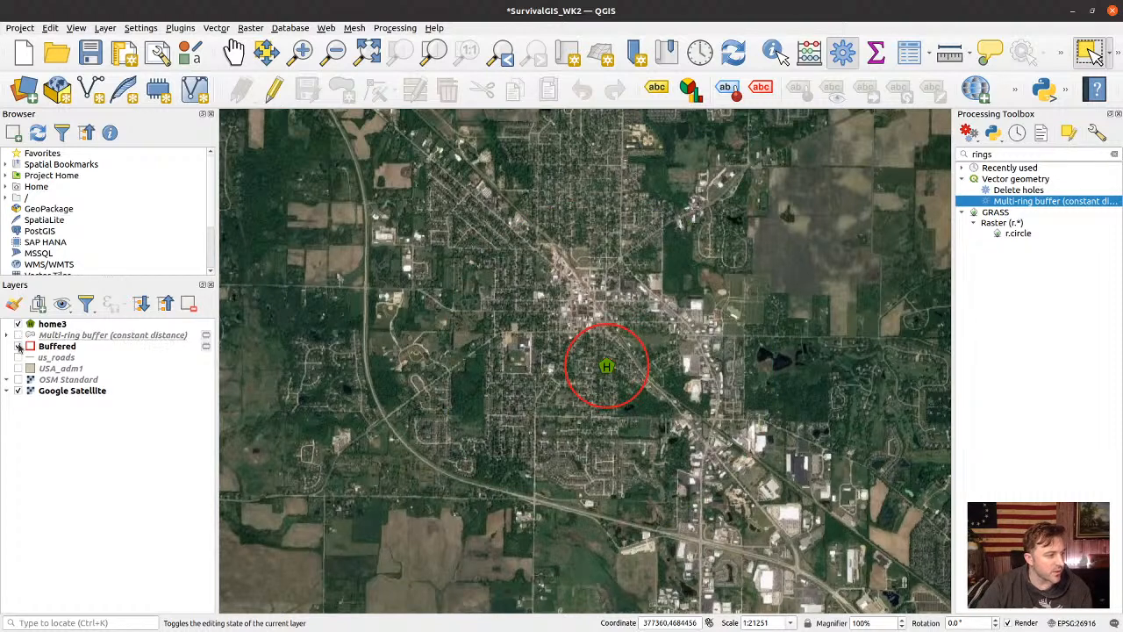
{"action": "left_click", "coordinate": [17, 347]}
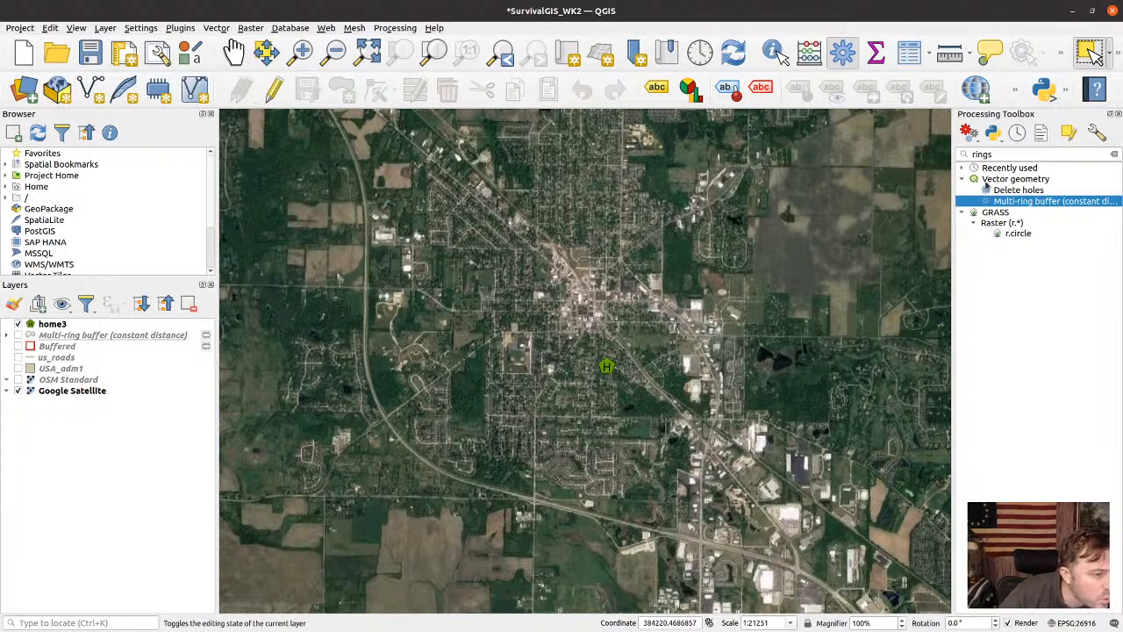
Clear the processing tool search, expand the Network analysis group and select Service area (from layer)
{"action": "left_click", "coordinate": [1113, 156]}
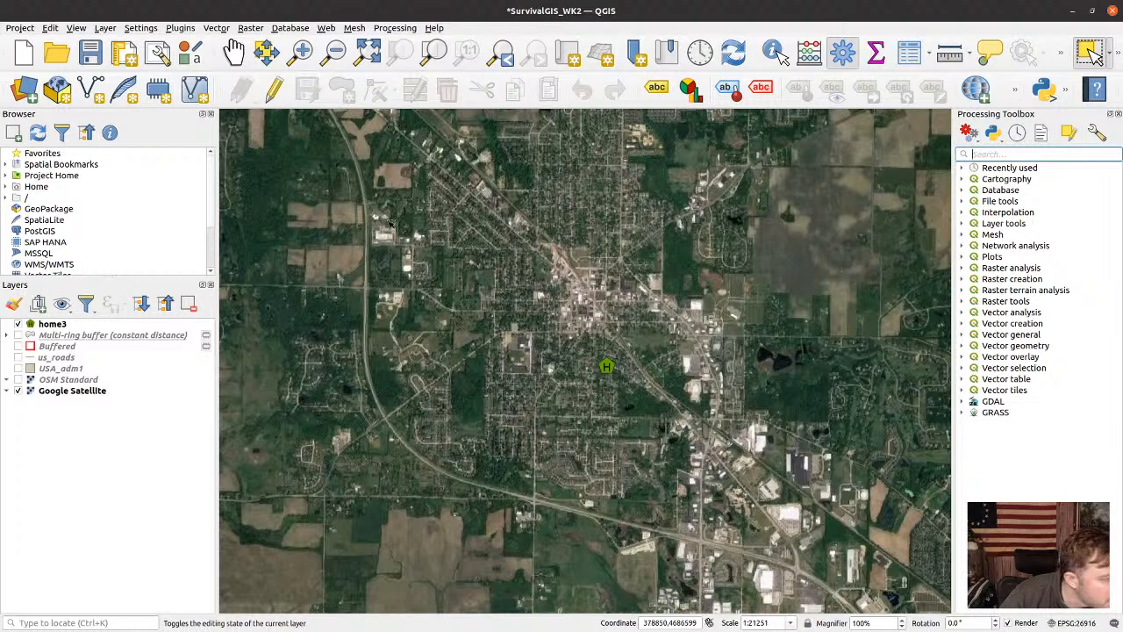
{"action": "left_click", "coordinate": [969, 247]}
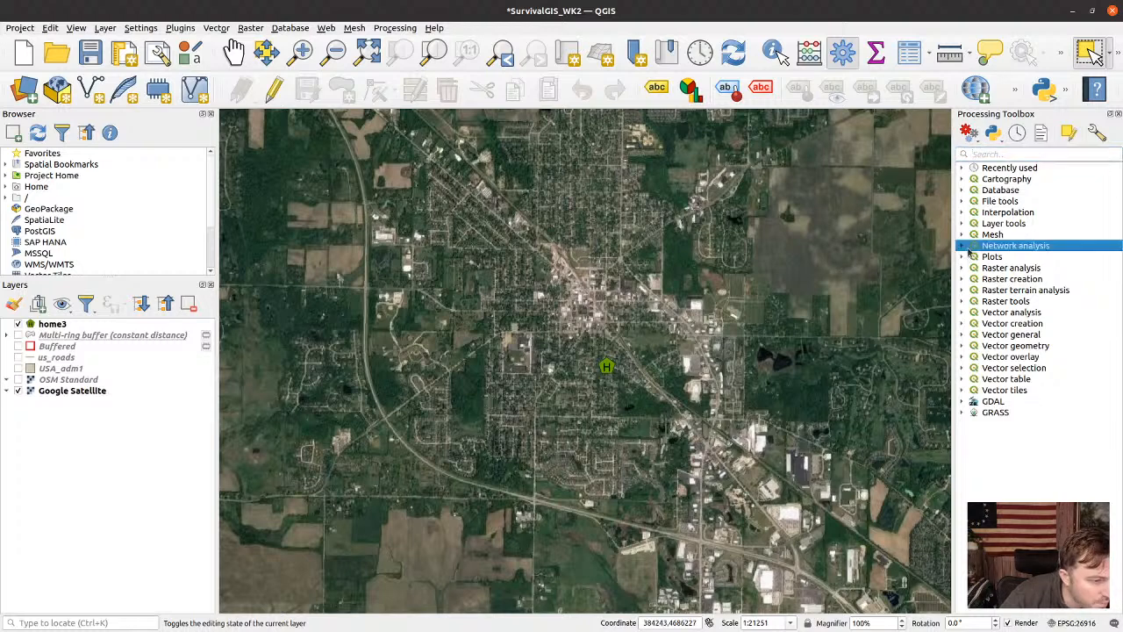
{"action": "left_click", "coordinate": [961, 247]}
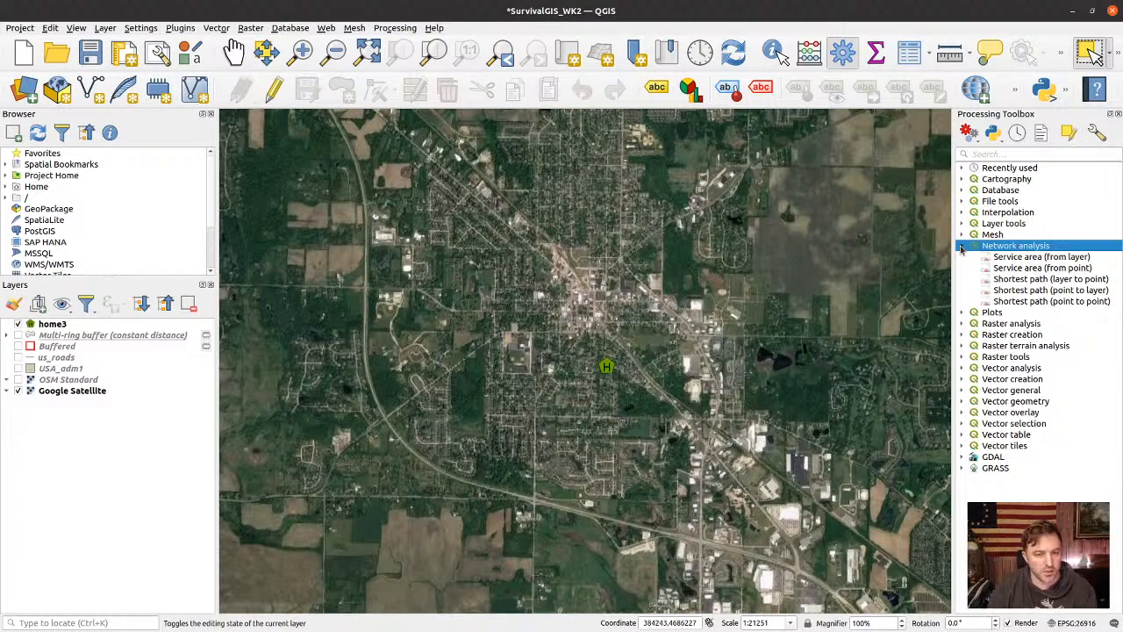
{"action": "left_click", "coordinate": [1022, 261]}
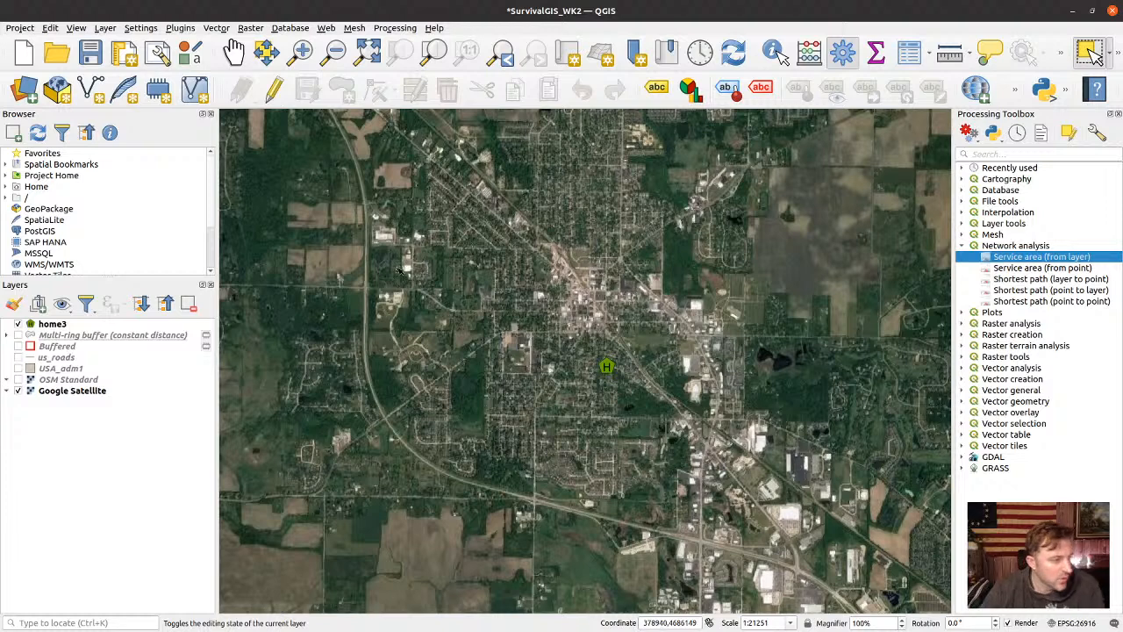
Show the us_roads layer, hide Google Satellite and inspect the extent of the road network around home
{"action": "scroll", "coordinate": [542, 404], "scroll_direction": "down", "scroll_amount": 1}
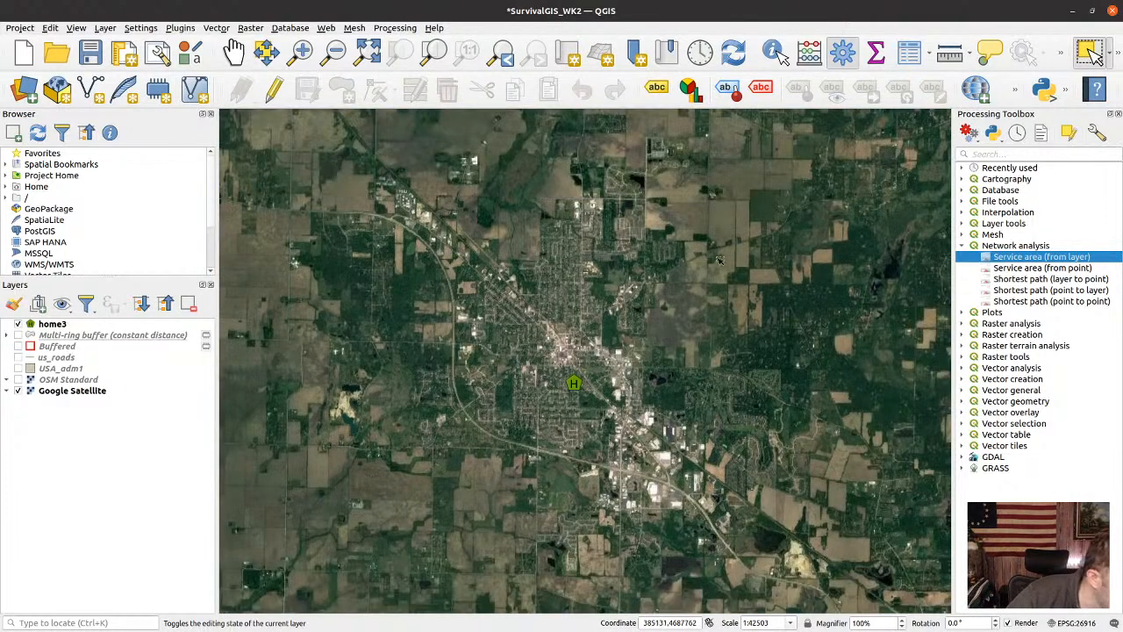
{"action": "left_click", "coordinate": [19, 358]}
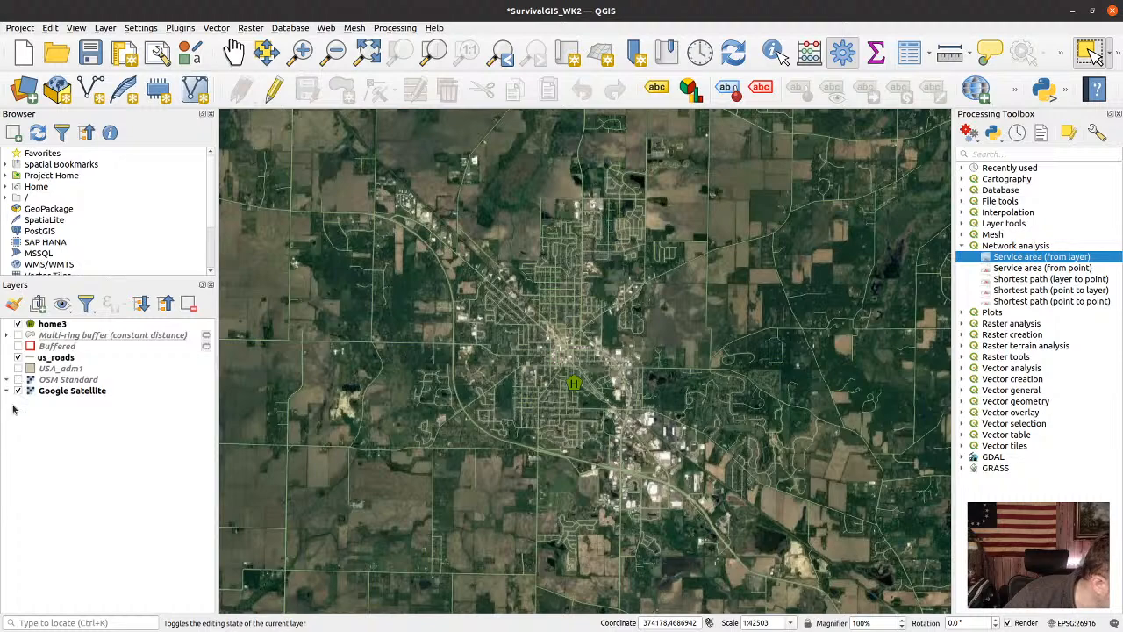
{"action": "left_click", "coordinate": [18, 391]}
{"action": "scroll", "coordinate": [575, 389], "scroll_direction": "down", "scroll_amount": 1}
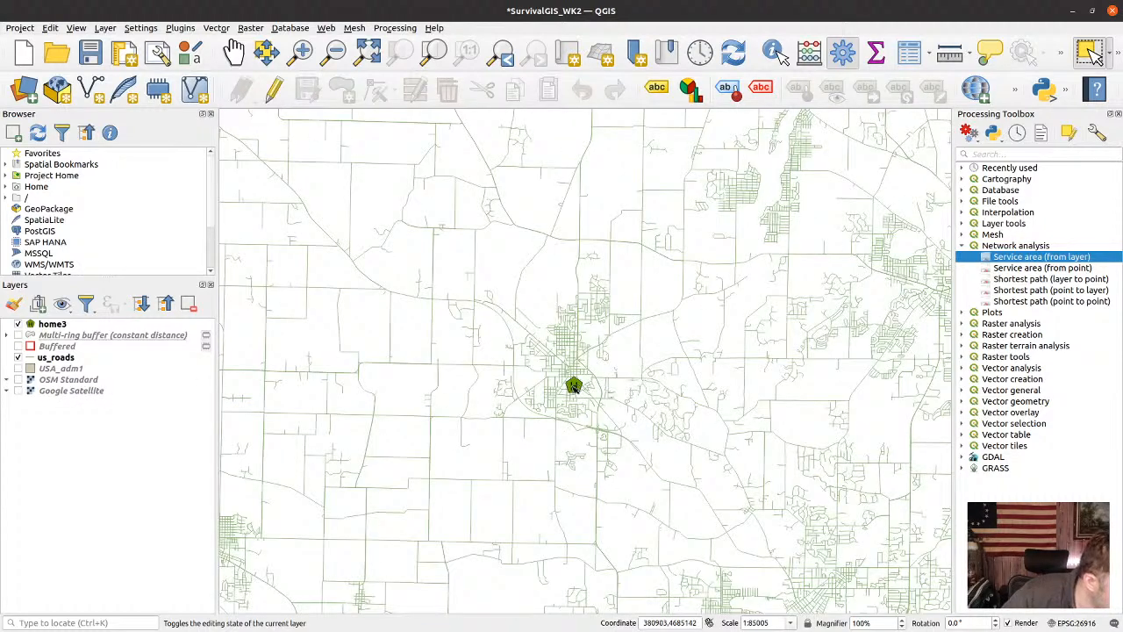
{"action": "scroll", "coordinate": [559, 371], "scroll_direction": "down", "scroll_amount": 4}
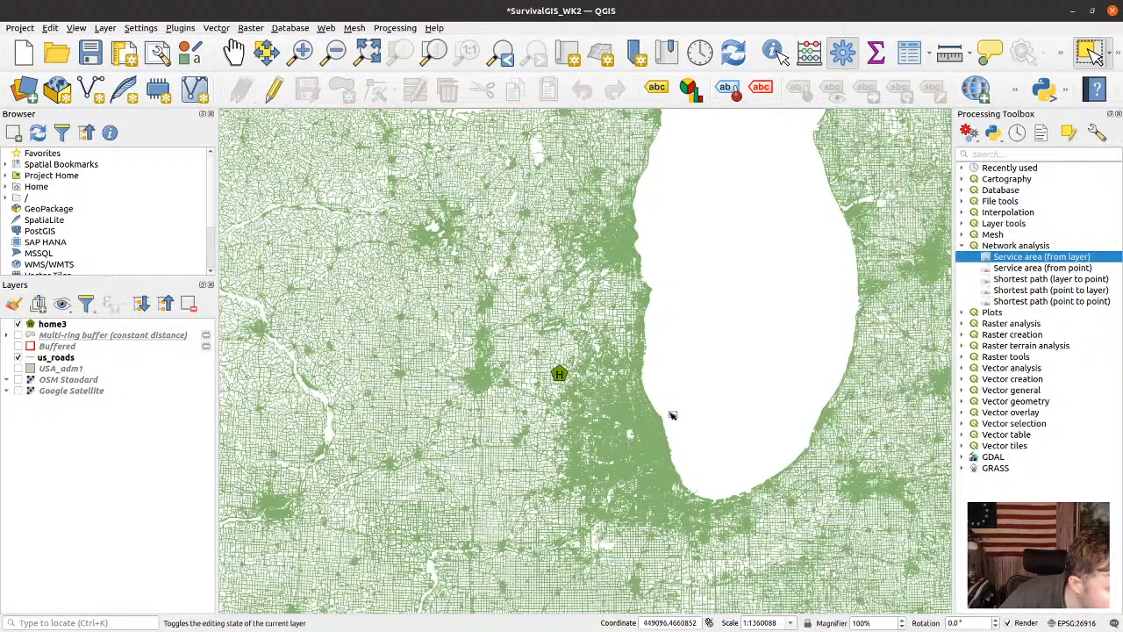
{"action": "scroll", "coordinate": [671, 415], "scroll_direction": "down", "scroll_amount": 1}
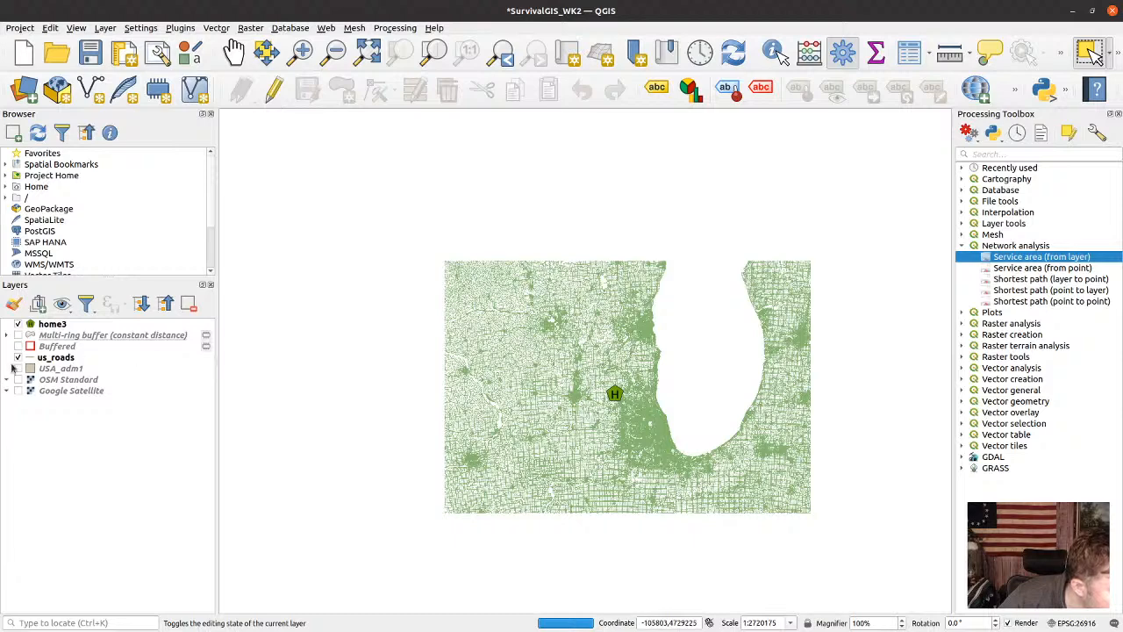
Show the USA_adm1 state boundaries around home and hide the us_roads layer
{"action": "left_click", "coordinate": [19, 369]}
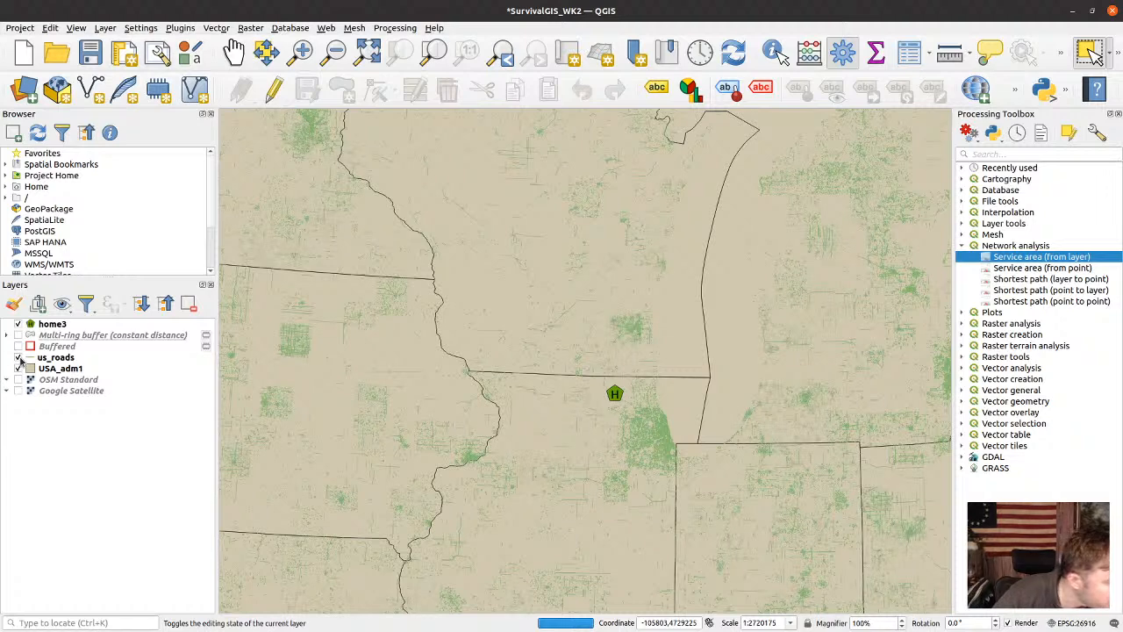
{"action": "left_click", "coordinate": [18, 357]}
{"action": "scroll", "coordinate": [714, 427], "scroll_direction": "down", "scroll_amount": 1}
{"action": "left_click_drag", "start_coordinate": [732, 425], "coordinate": [667, 386]}
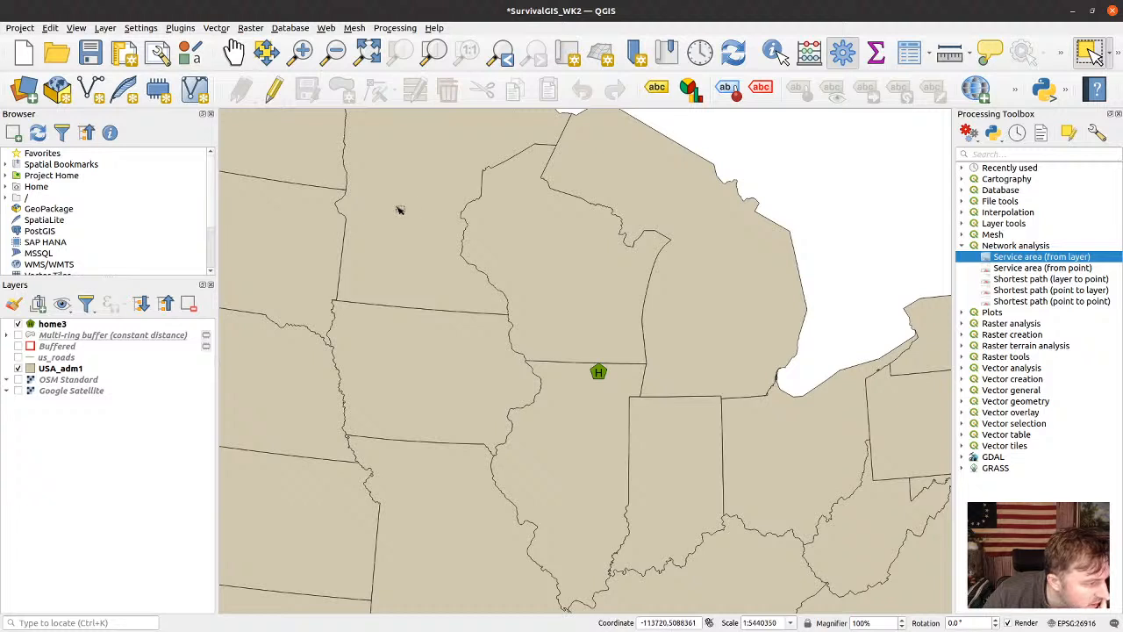
Select the USA_adm1 states surrounding home with a rectangle and remove Missouri, southwest of Illinois, from the selection
{"action": "left_click_drag", "start_coordinate": [399, 210], "coordinate": [792, 585]}
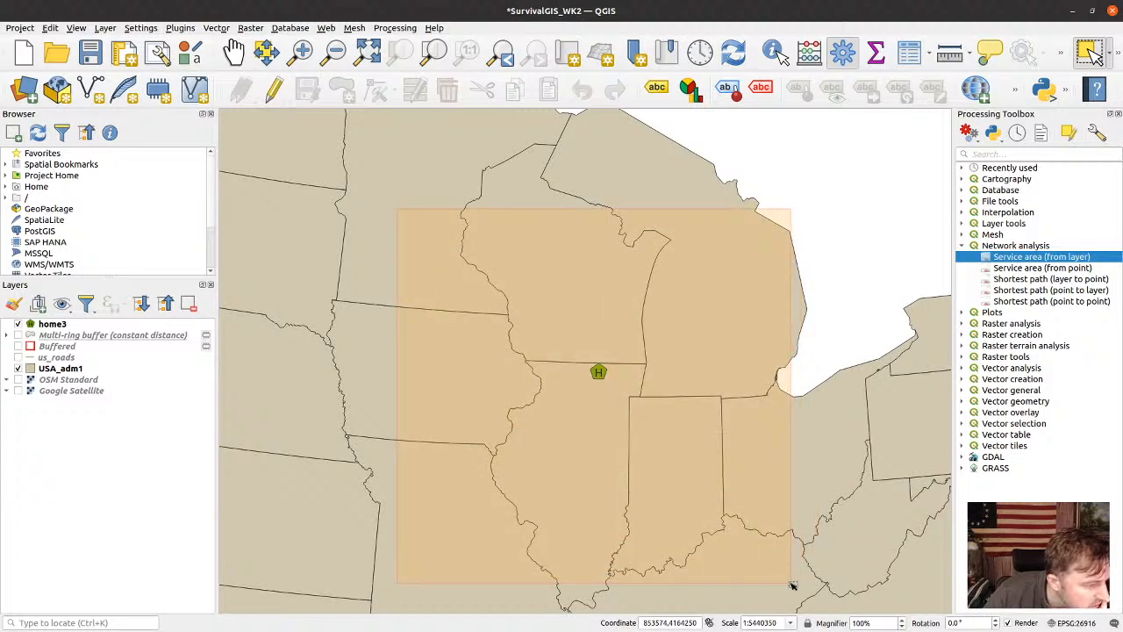
{"action": "left_click_drag", "start_coordinate": [792, 585], "coordinate": [772, 514]}
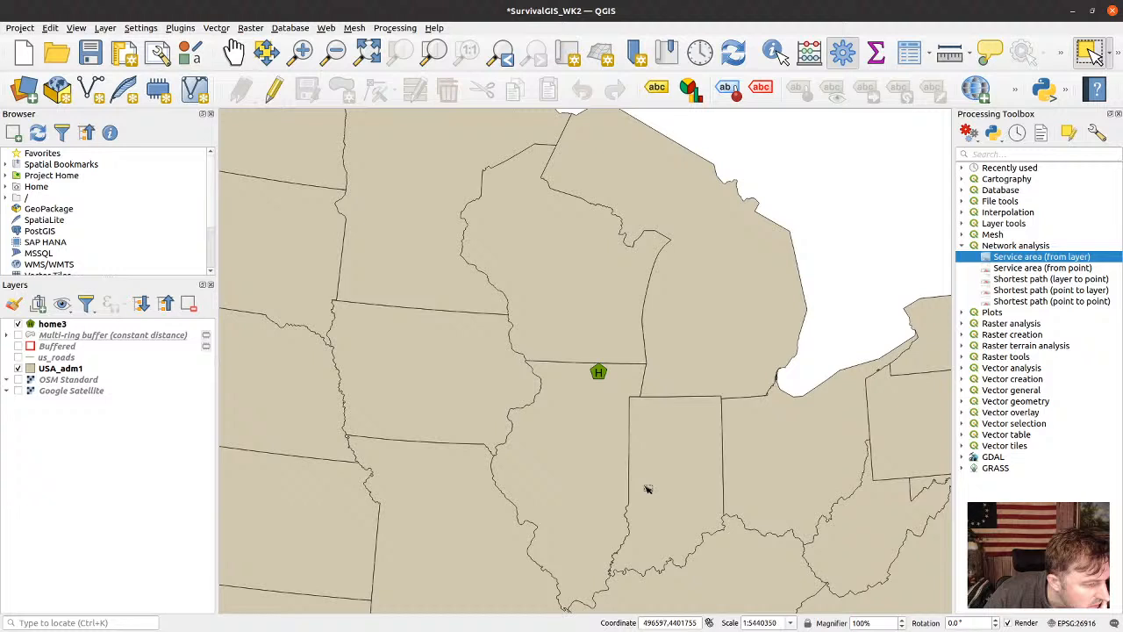
{"action": "left_click", "coordinate": [61, 372]}
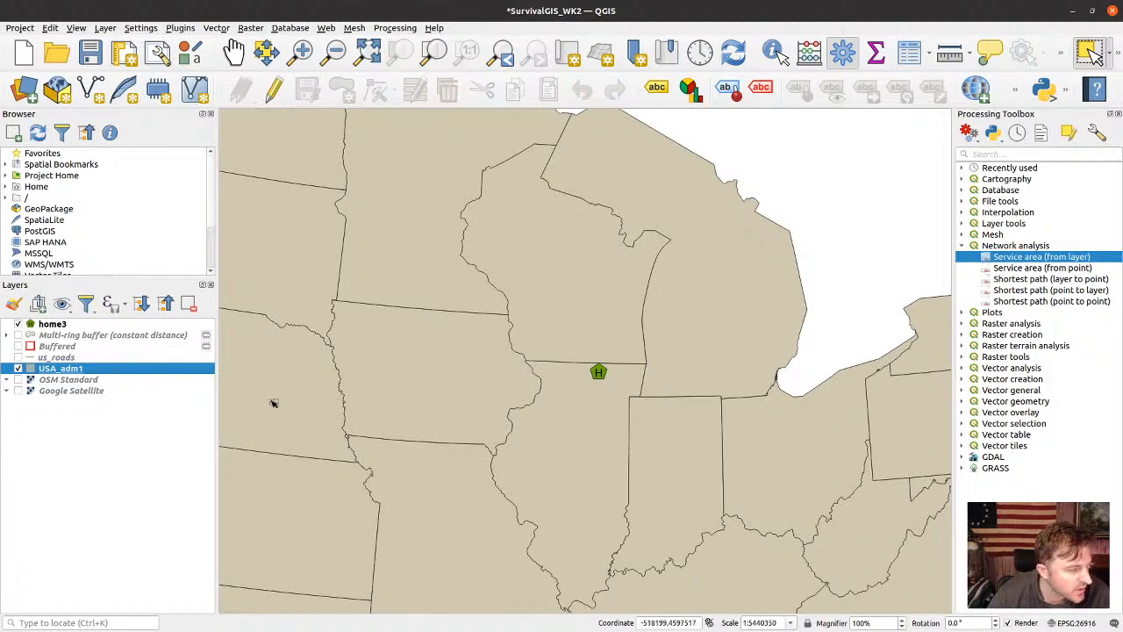
{"action": "left_click_drag", "start_coordinate": [442, 186], "coordinate": [709, 515]}
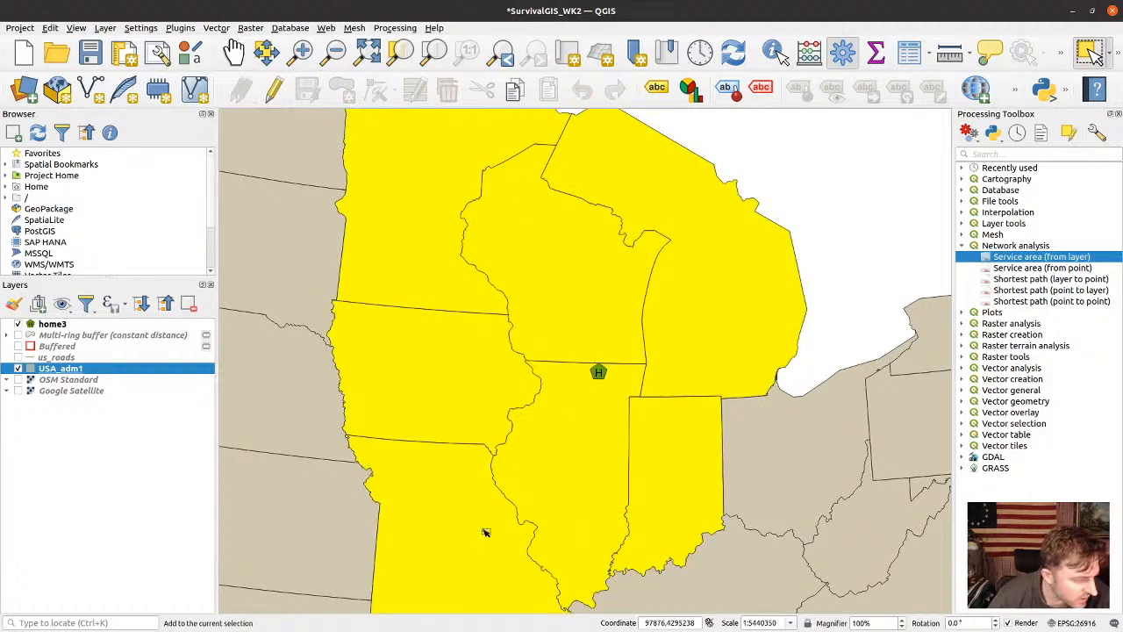
{"action": "key", "text": "ctrl"}
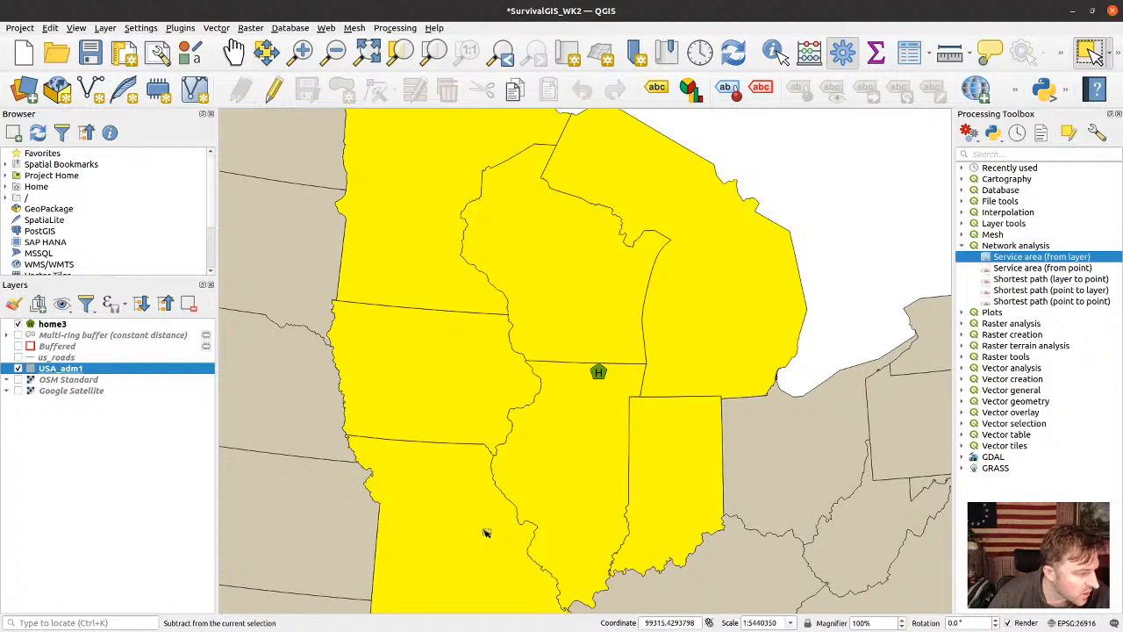
{"action": "left_click", "coordinate": [486, 533], "text": "ctrl"}
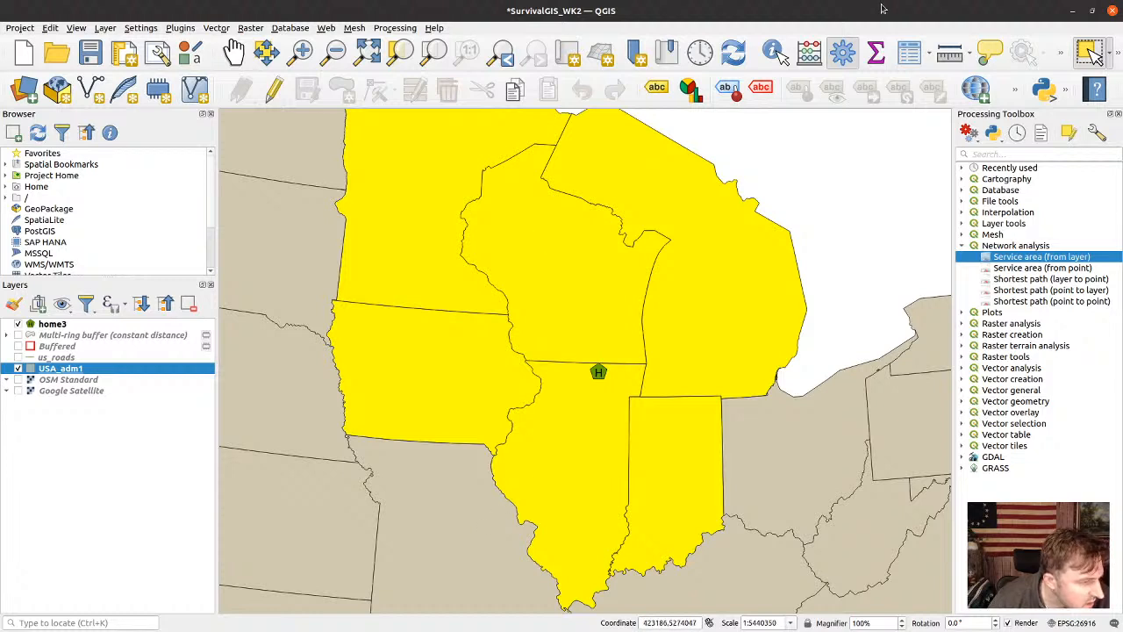
Measure the distance from home outward across the surrounding states in miles, and close the measurement
{"action": "left_click", "coordinate": [949, 54]}
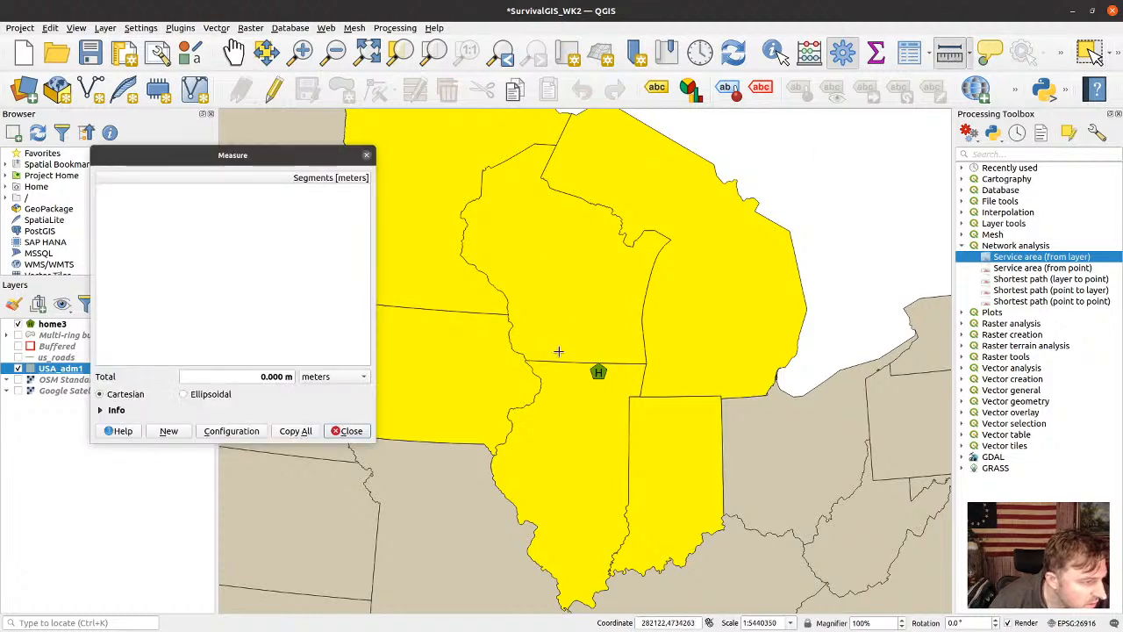
{"action": "left_click", "coordinate": [598, 372]}
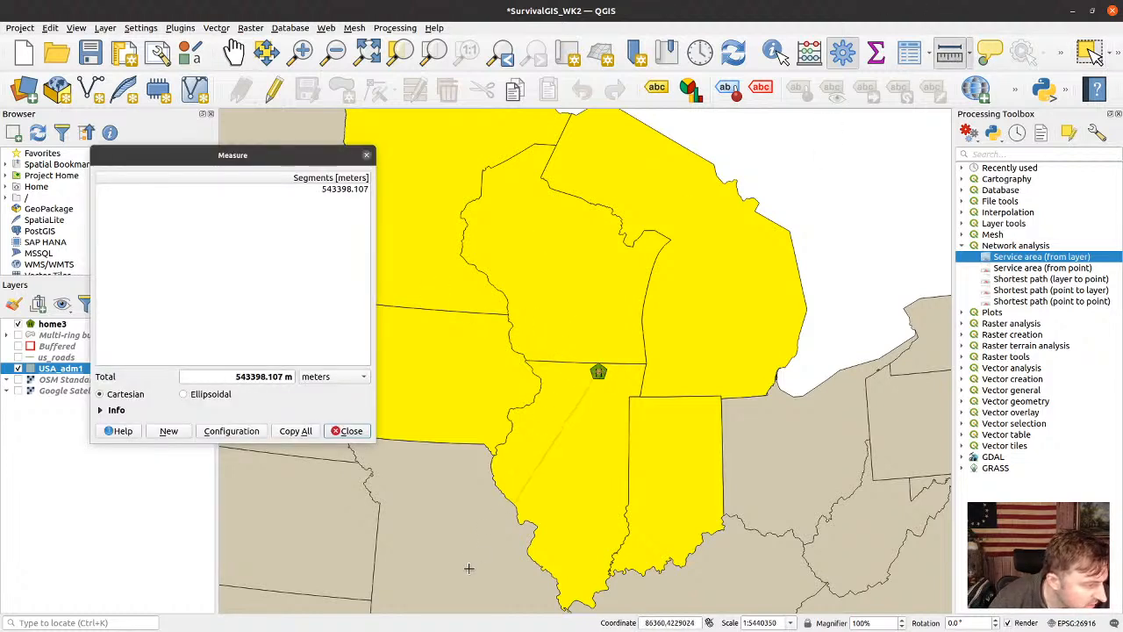
{"action": "left_click", "coordinate": [330, 377]}
{"action": "left_click", "coordinate": [314, 435]}
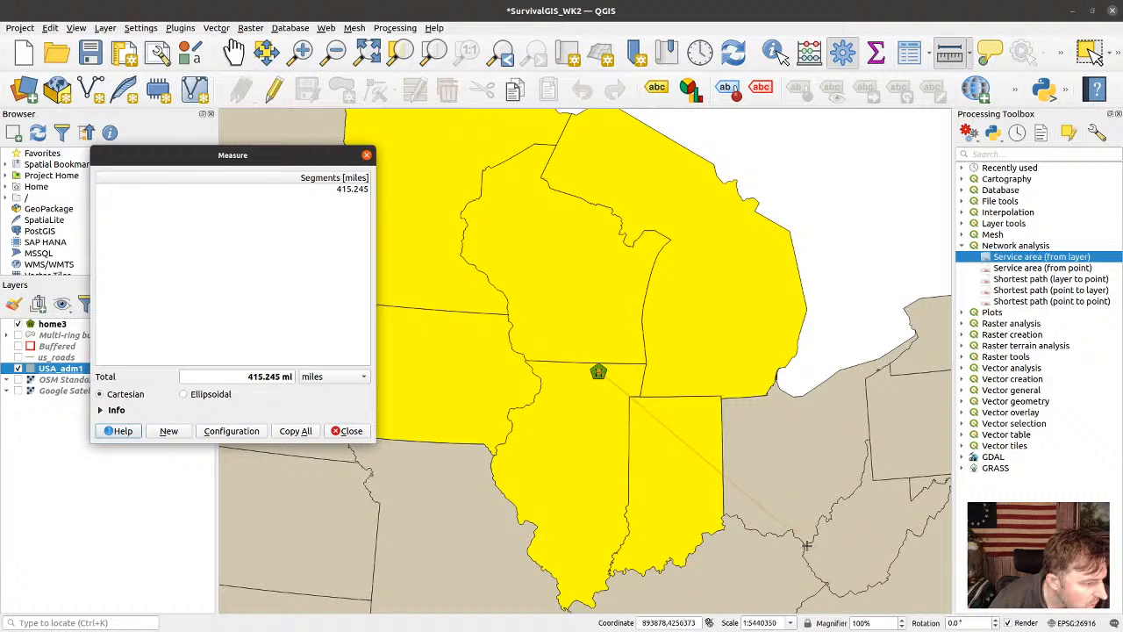
{"action": "left_click", "coordinate": [367, 155]}
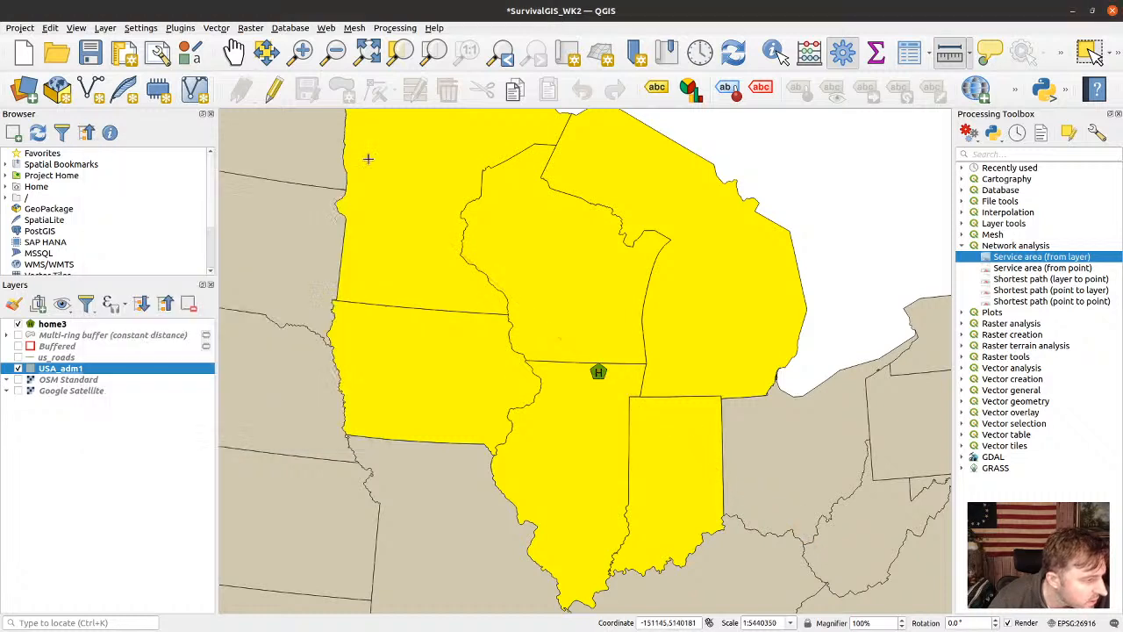
Select the USA_adm1 states around home with a rectangle reaching Missouri, Kentucky and Ohio, and open the export of the selected features
{"action": "left_click", "coordinate": [1087, 52]}
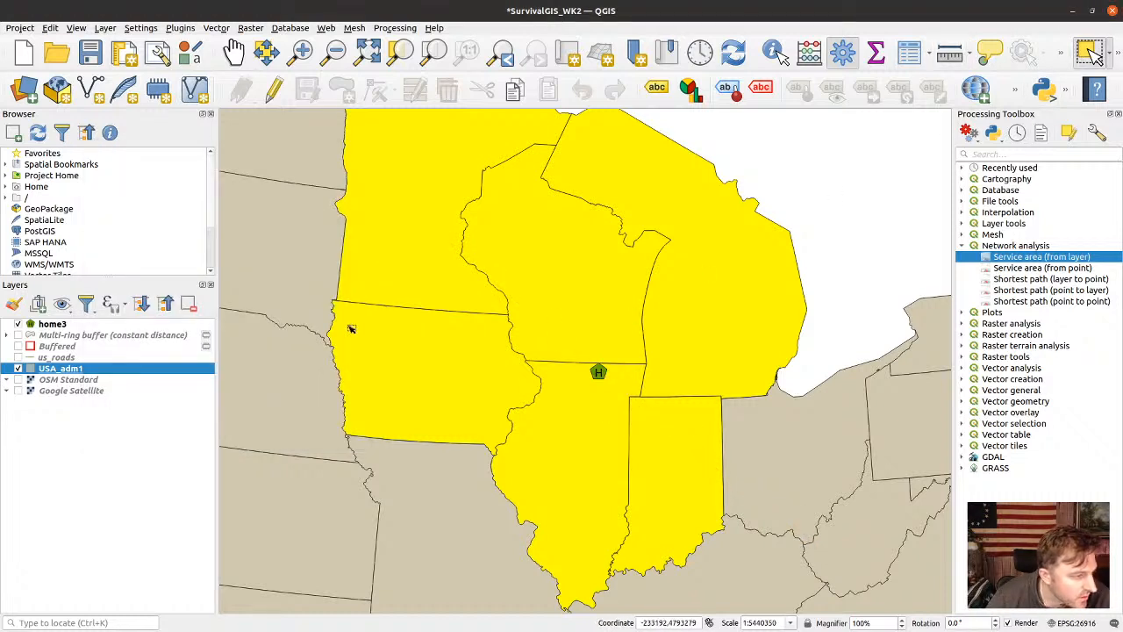
{"action": "left_click_drag", "start_coordinate": [430, 237], "coordinate": [742, 558]}
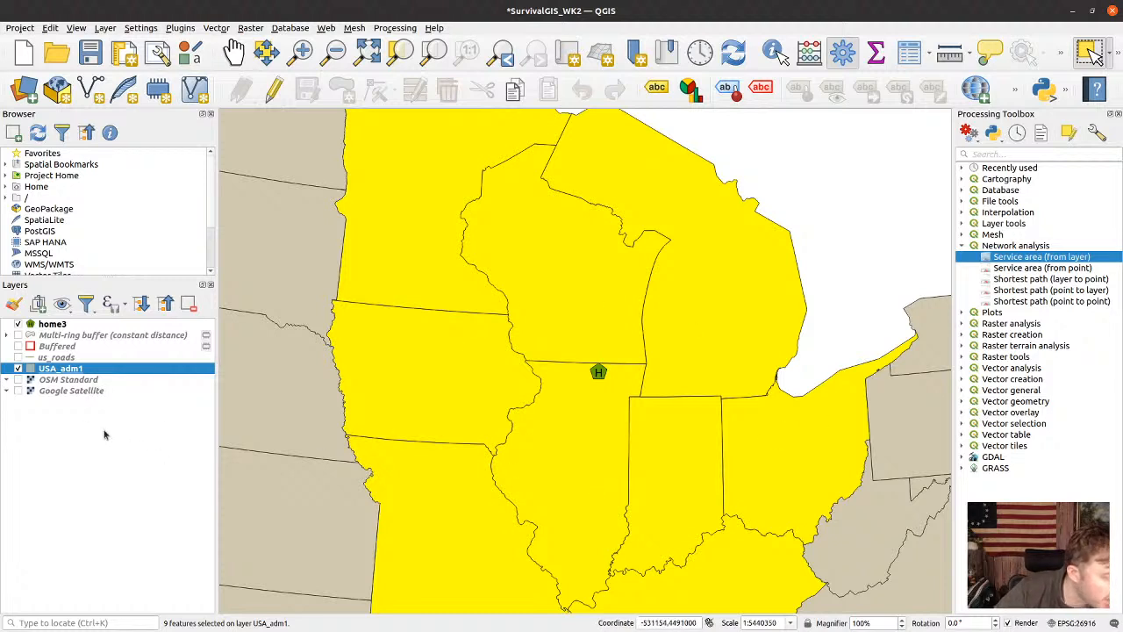
{"action": "right_click", "coordinate": [61, 373]}
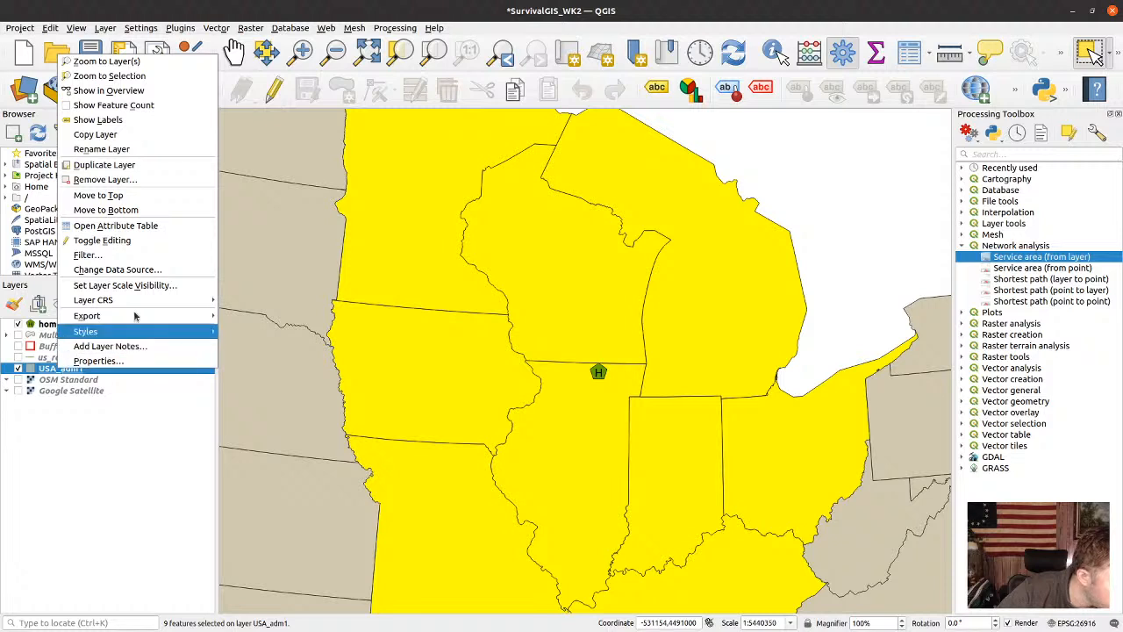
{"action": "mouse_move", "coordinate": [126, 322]}
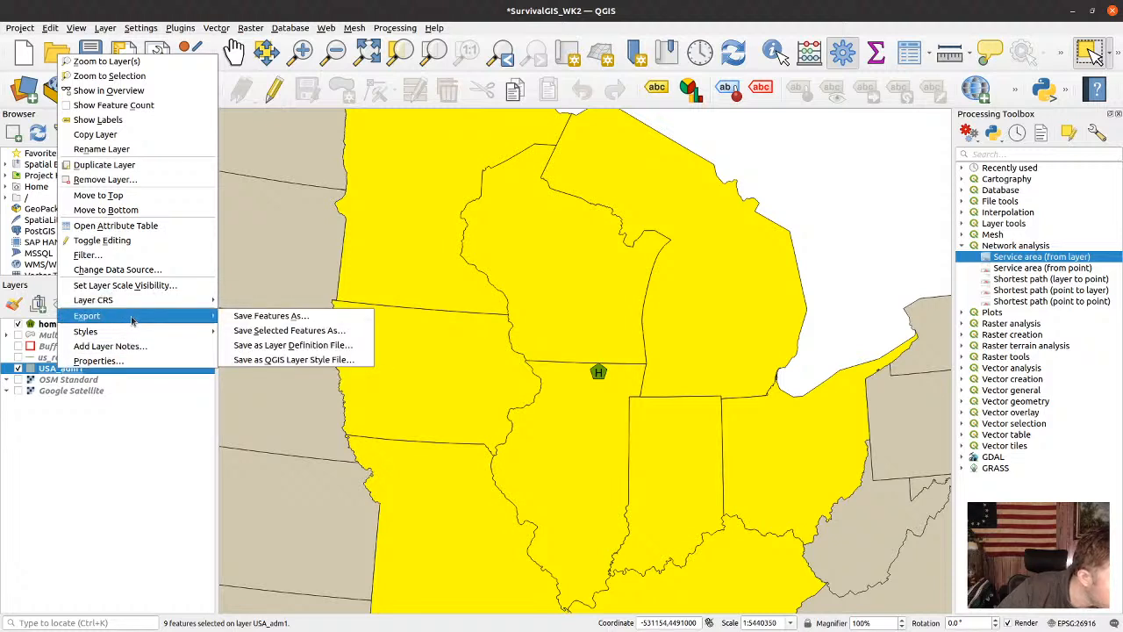
{"action": "left_click", "coordinate": [262, 331]}
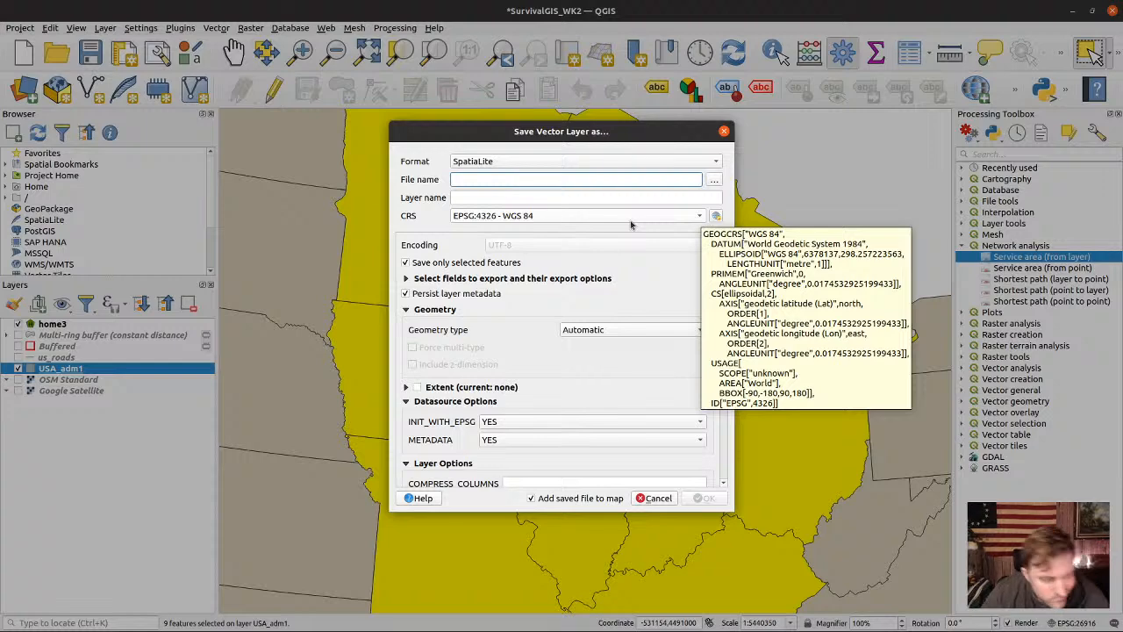
Export the selected states to SpatiaLite as States_of_Interest in the SurvivalGIS/2 folder, using the project CRS EPSG:26916 - NAD83 / UTM zone 16N
{"action": "left_click", "coordinate": [700, 218]}
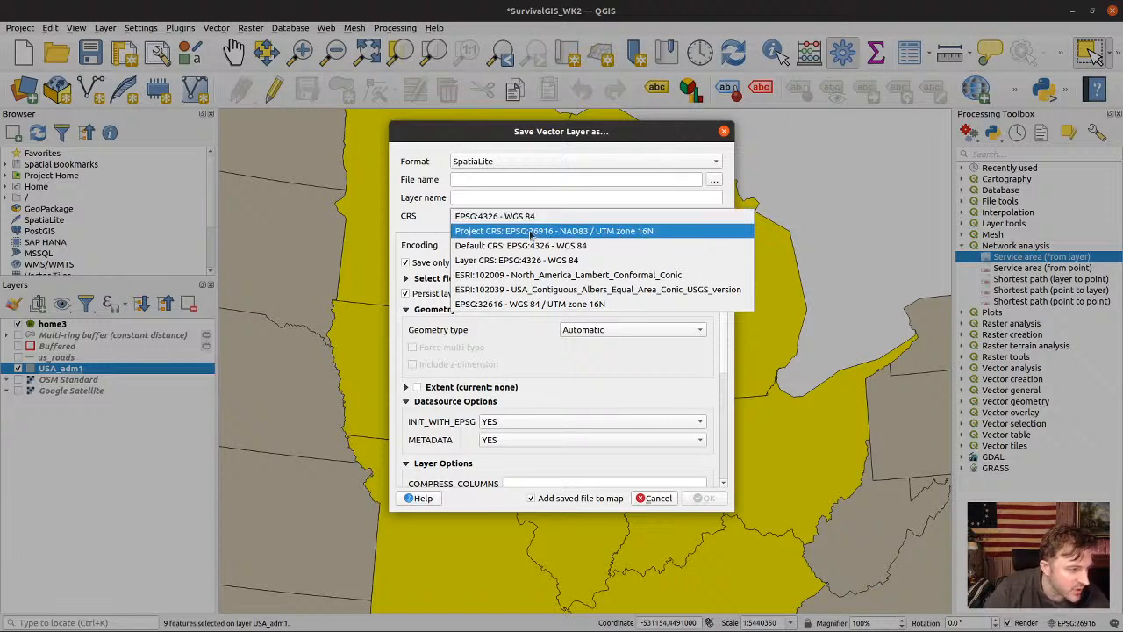
{"action": "left_click", "coordinate": [640, 232]}
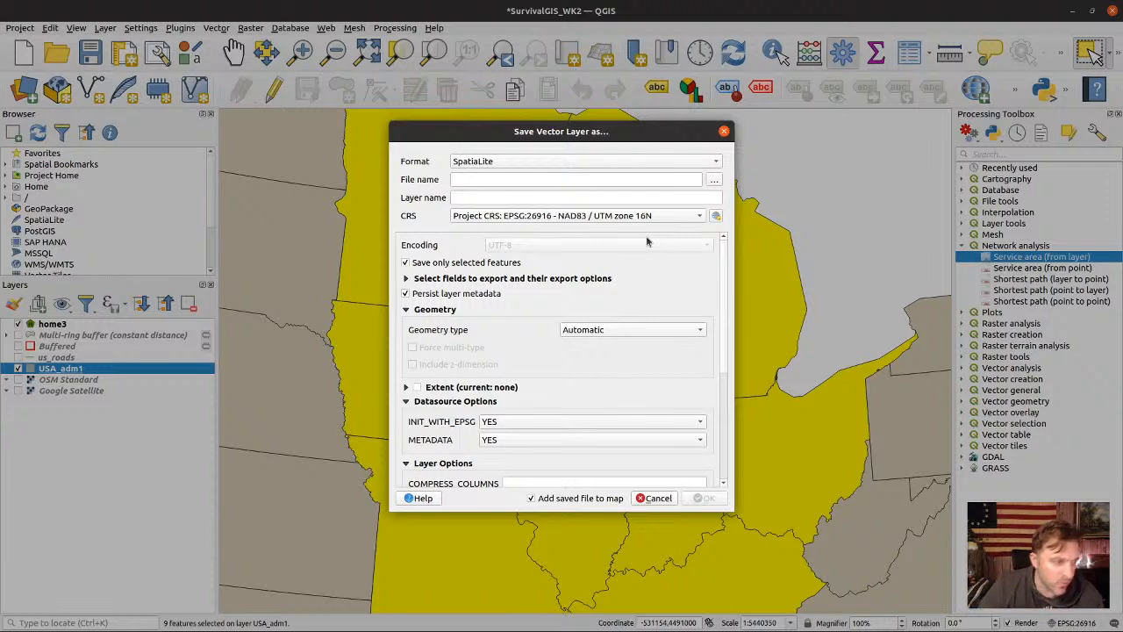
{"action": "left_click", "coordinate": [715, 180]}
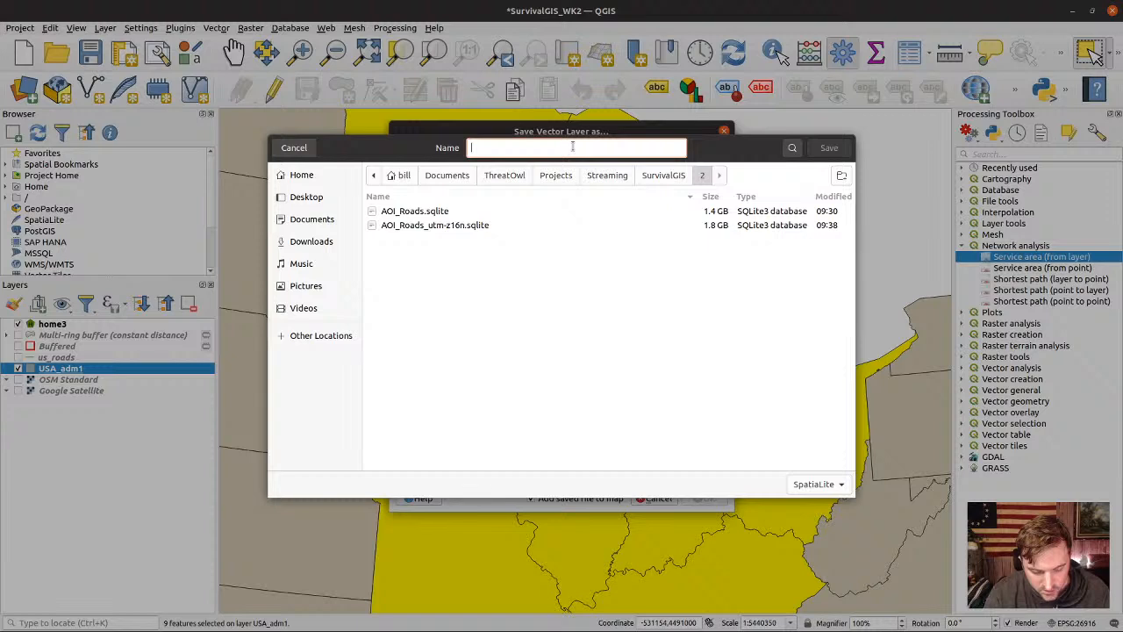
{"action": "type", "text": "States"}
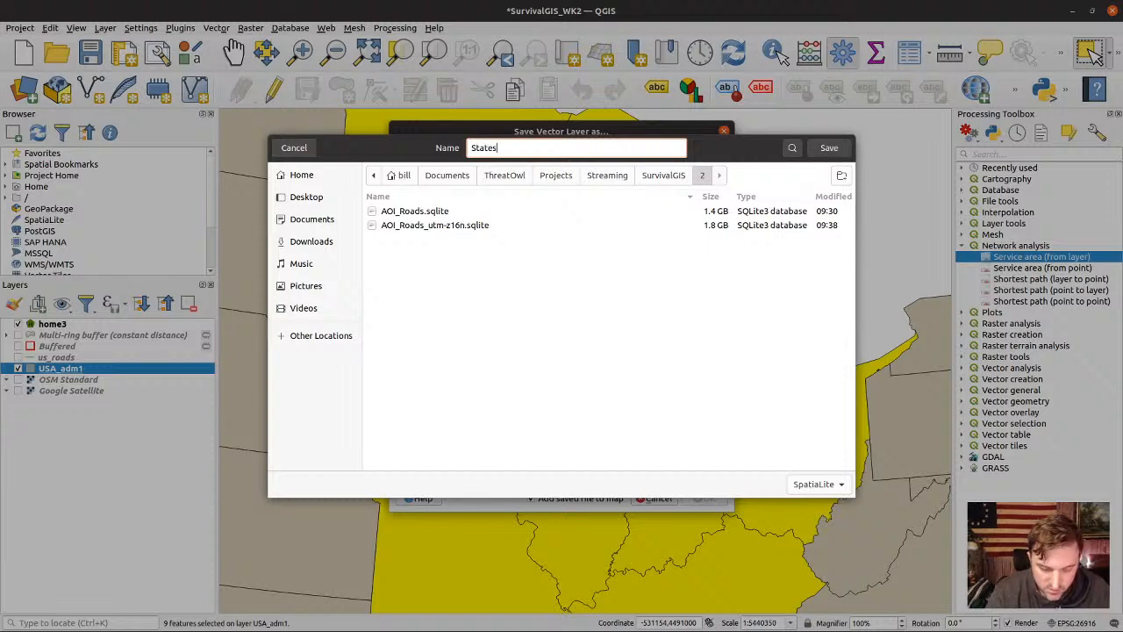
{"action": "type", "text": "_of"}
{"action": "key", "text": "BackSpace"}
{"action": "key", "text": "BackSpace"}
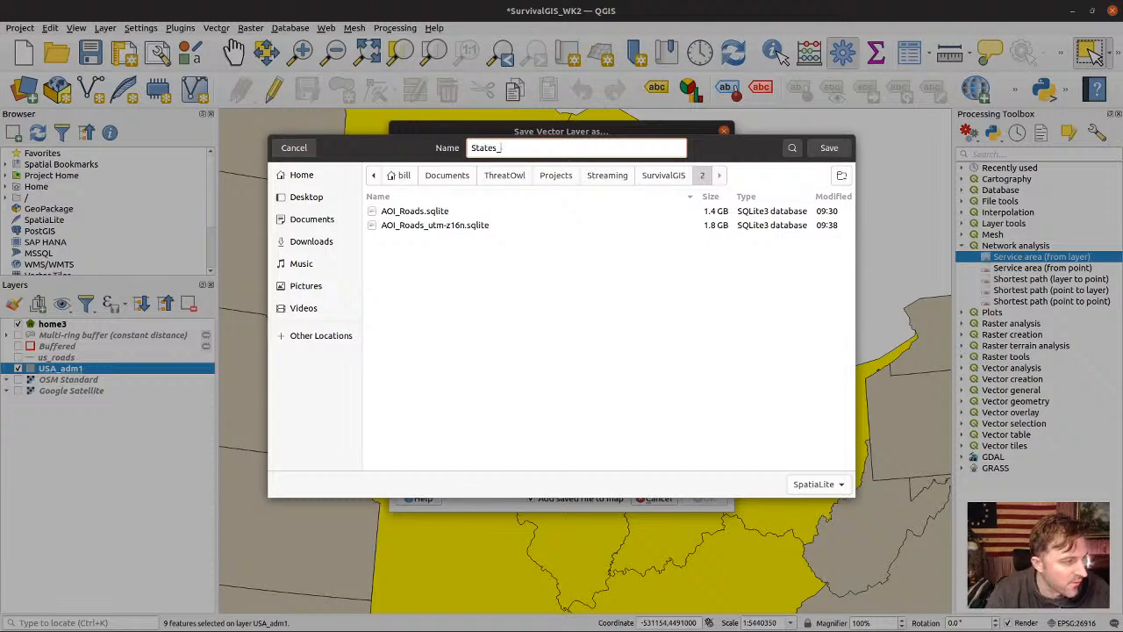
{"action": "type", "text": "of_Interest"}
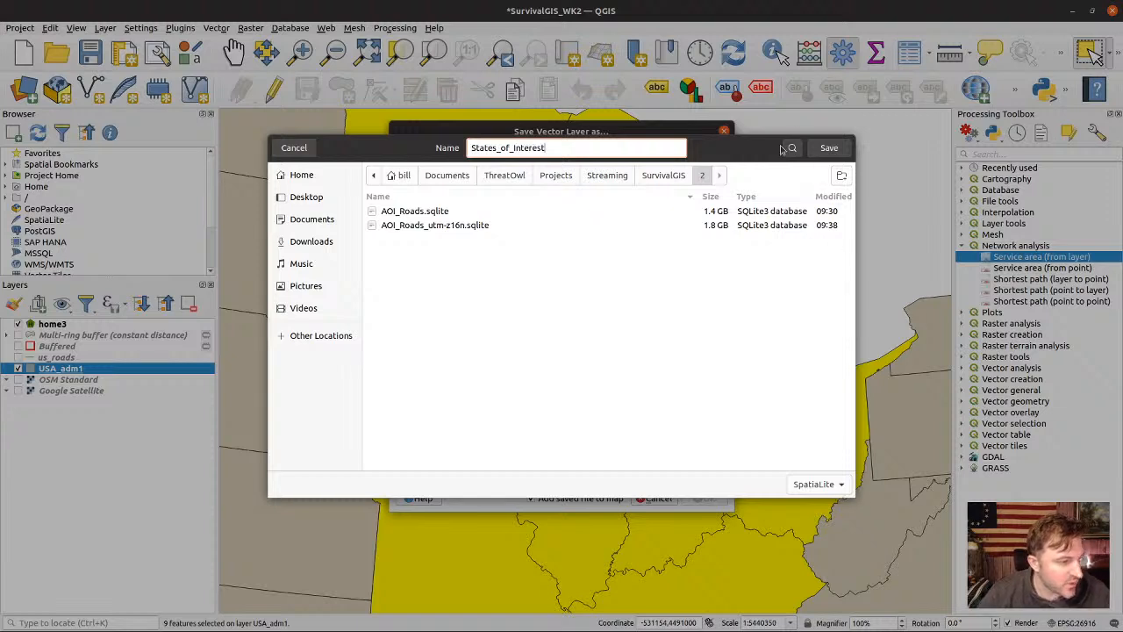
{"action": "left_click", "coordinate": [830, 148]}
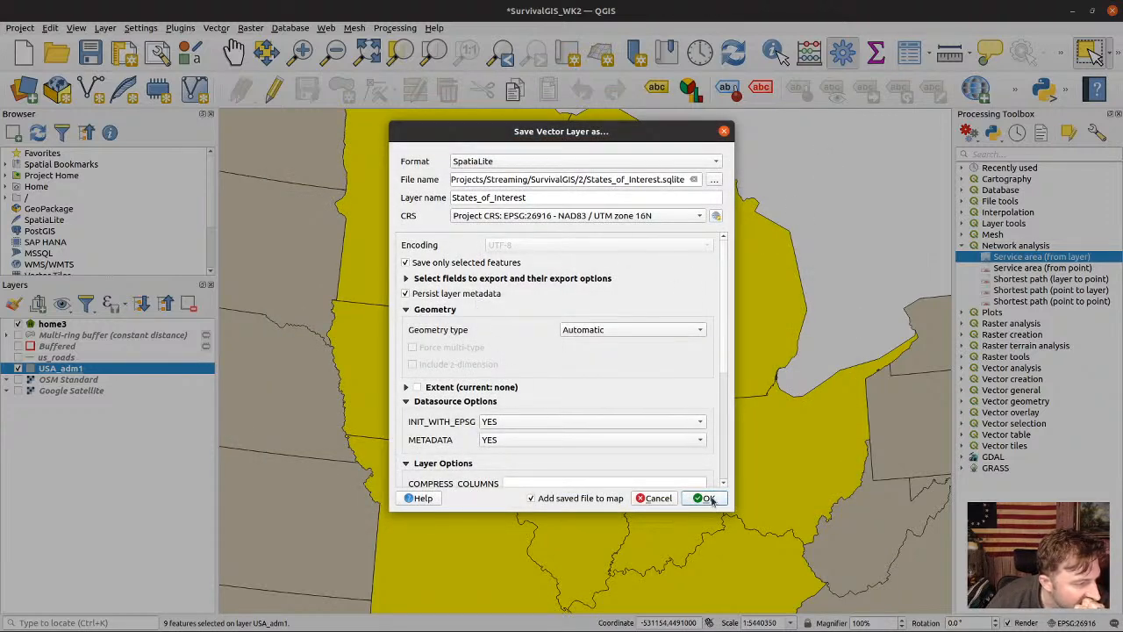
{"action": "left_click_drag", "start_coordinate": [726, 374], "coordinate": [720, 474]}
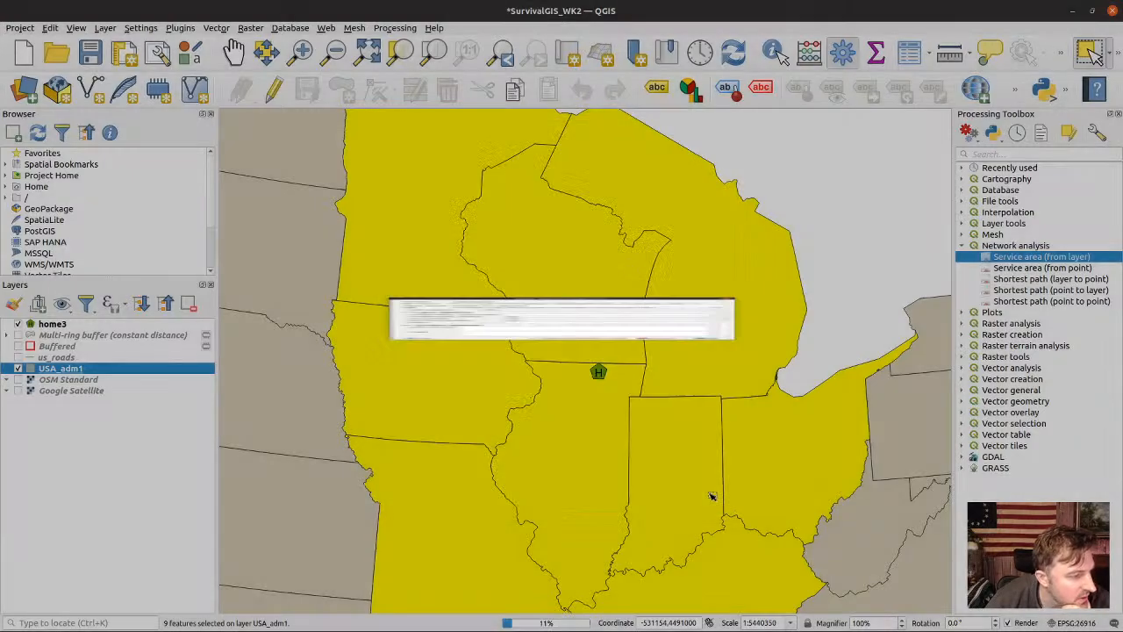
{"action": "left_click", "coordinate": [707, 498]}
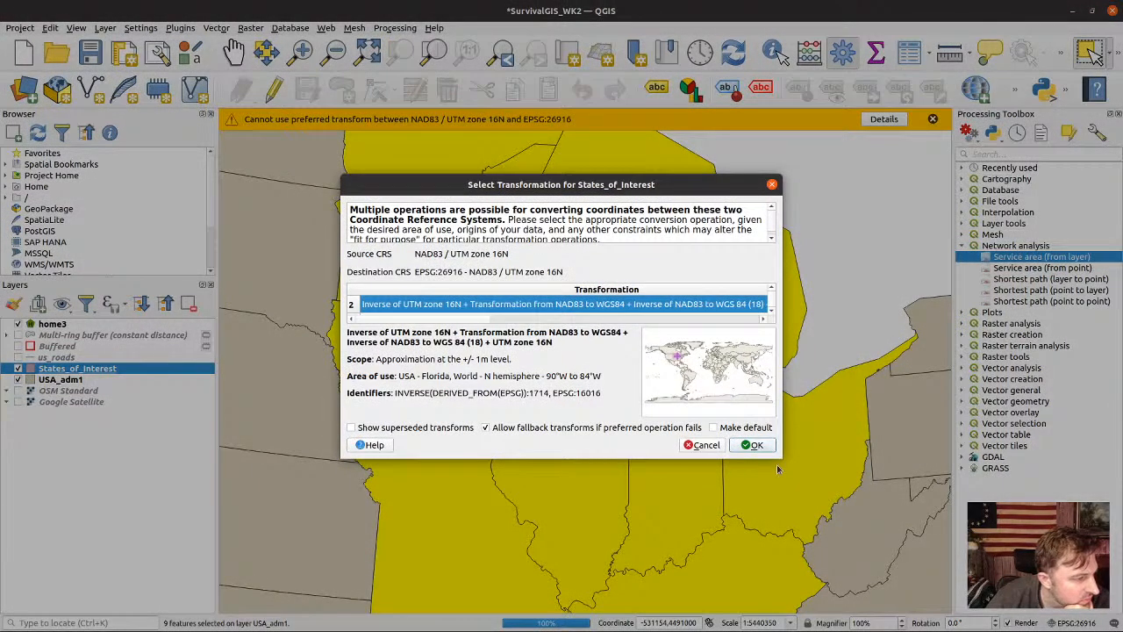
Choose the NAD83 to WGS84 (1) transformation covering North America - Canada and USA (CONUS, Alaska mainland) for States_of_Interest
{"action": "left_click_drag", "start_coordinate": [781, 457], "coordinate": [976, 609]}
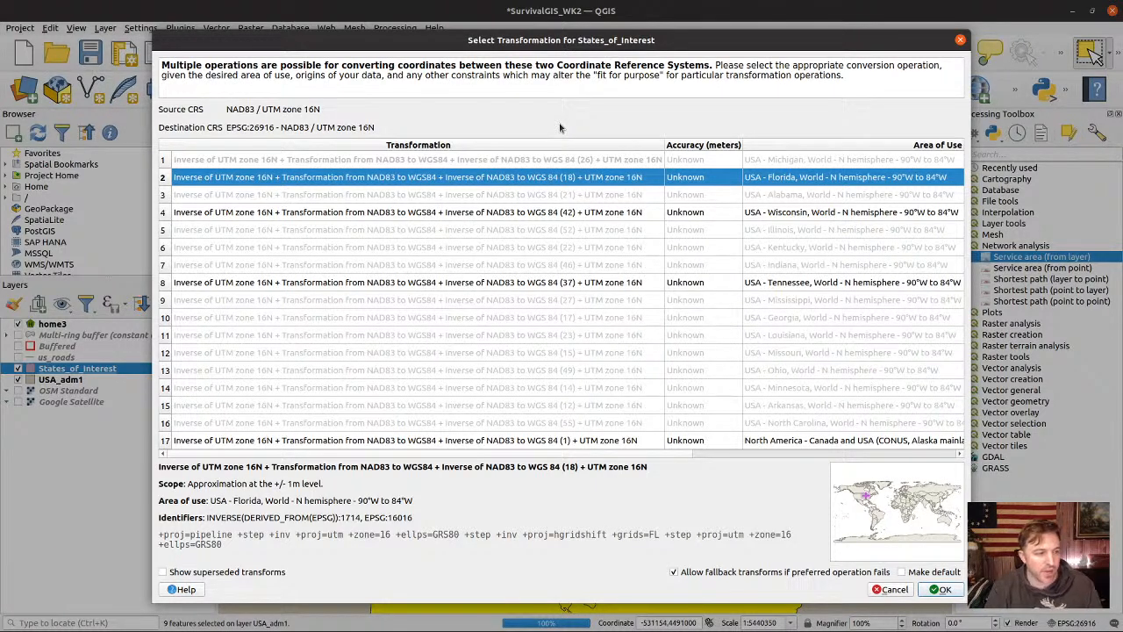
{"action": "left_click", "coordinate": [711, 455]}
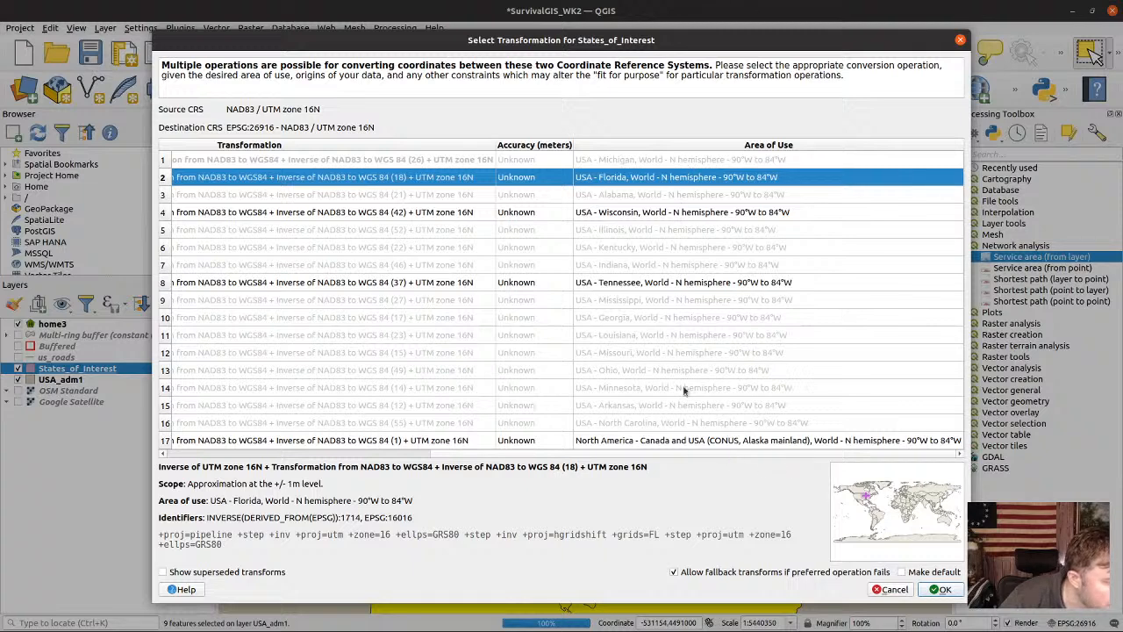
{"action": "left_click", "coordinate": [647, 445]}
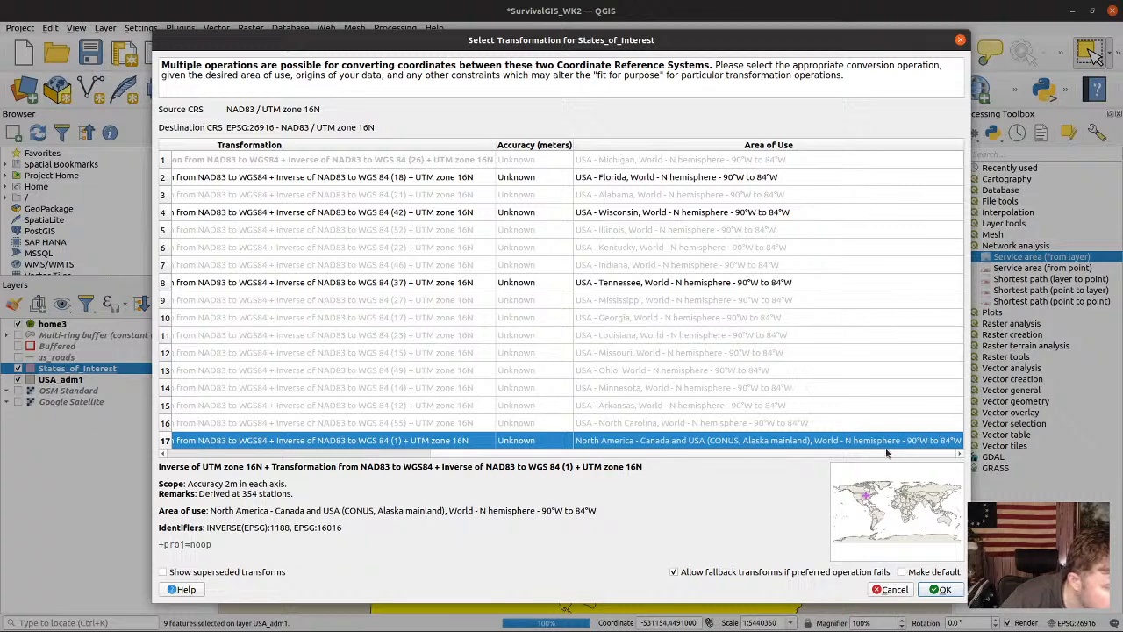
{"action": "mouse_move", "coordinate": [851, 410]}
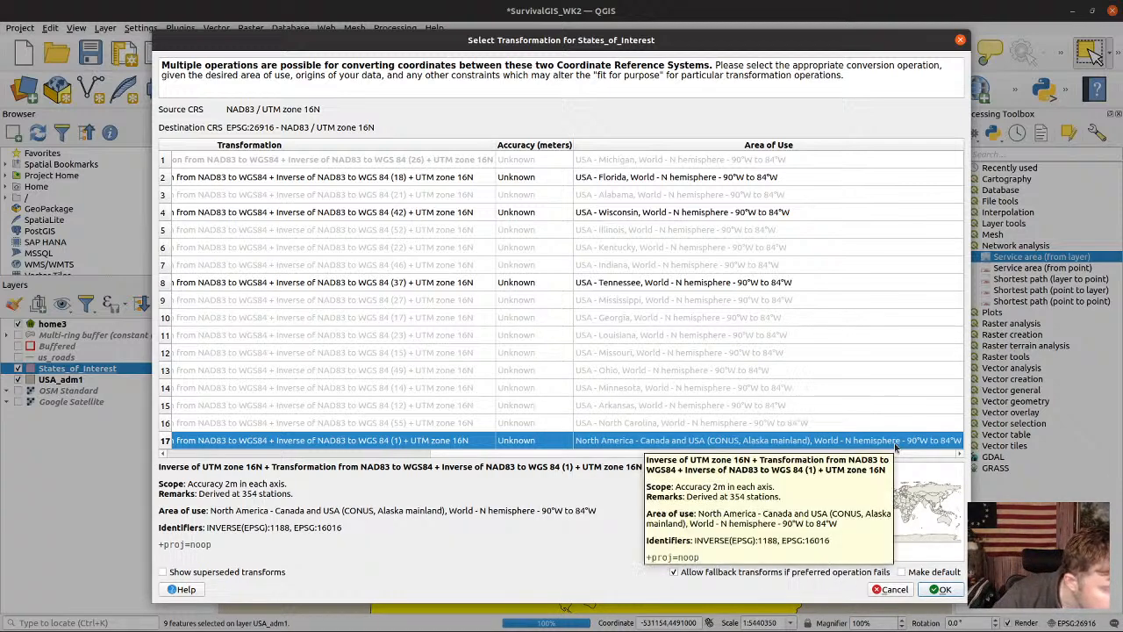
{"action": "left_click", "coordinate": [939, 588]}
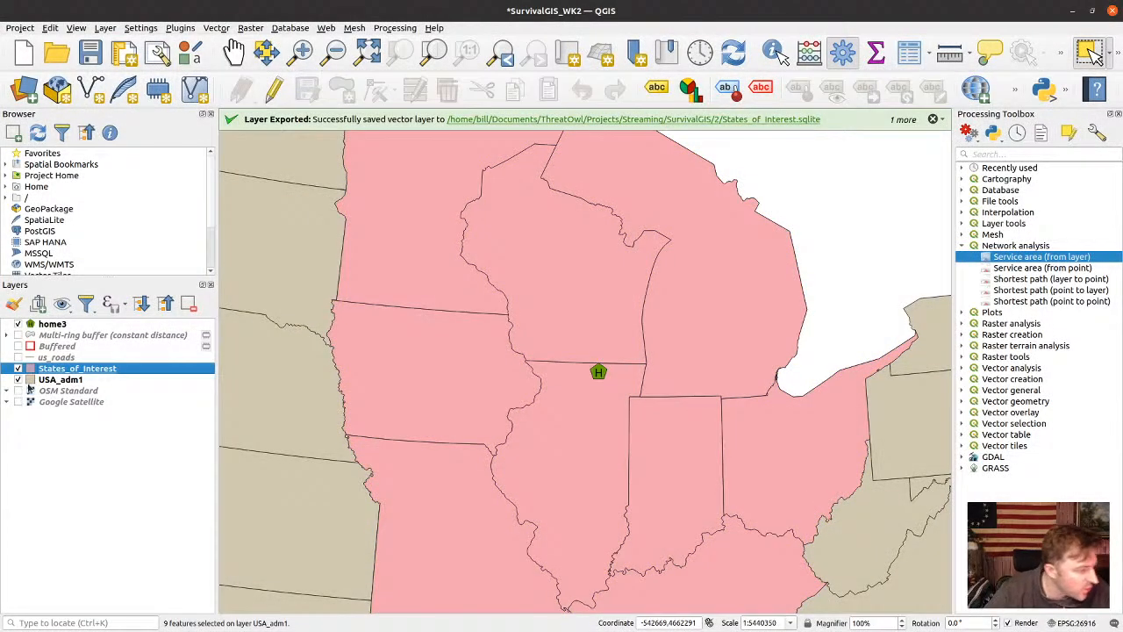
Hide USA_adm1 and briefly show us_roads to compare the road network with the full extent of States_of_Interest
{"action": "left_click", "coordinate": [18, 379]}
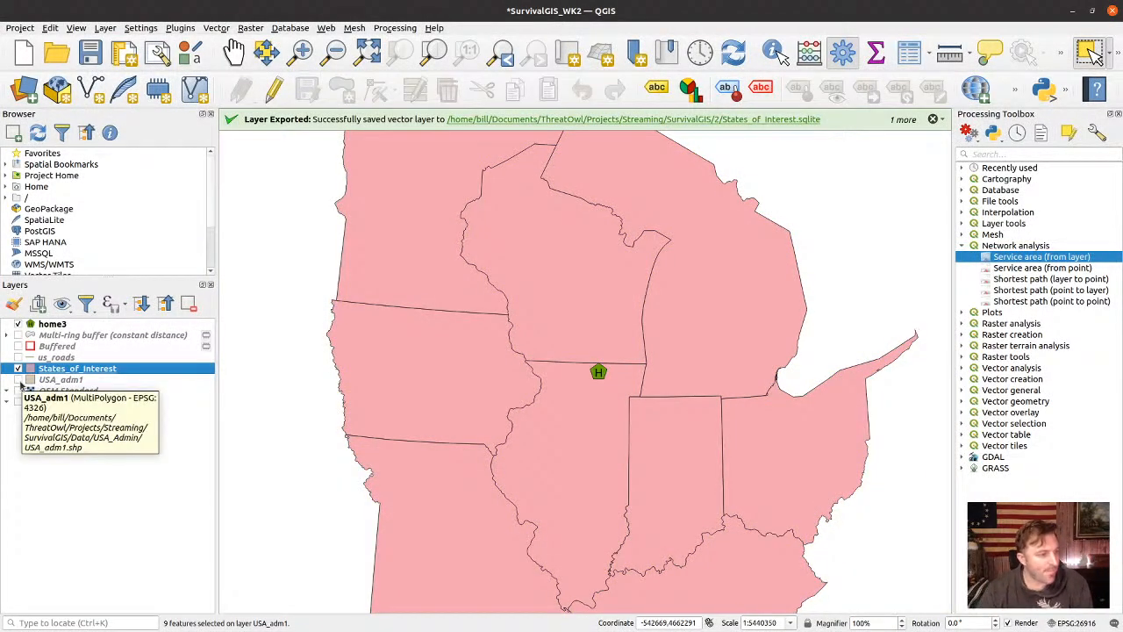
{"action": "scroll", "coordinate": [668, 375], "scroll_direction": "down", "scroll_amount": 1}
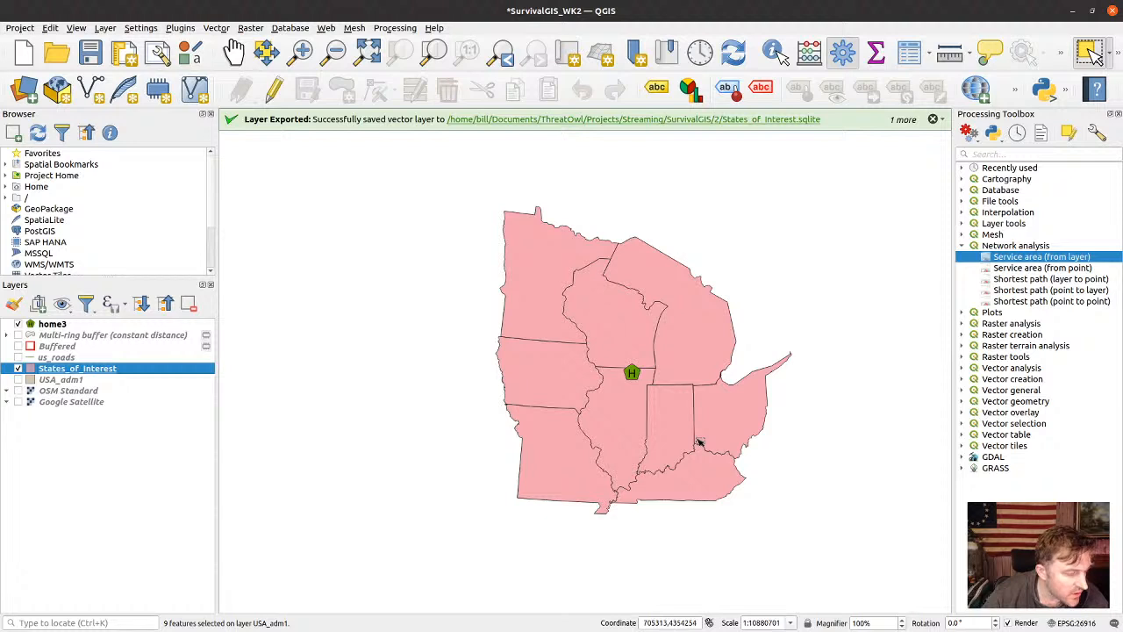
{"action": "left_click", "coordinate": [18, 357]}
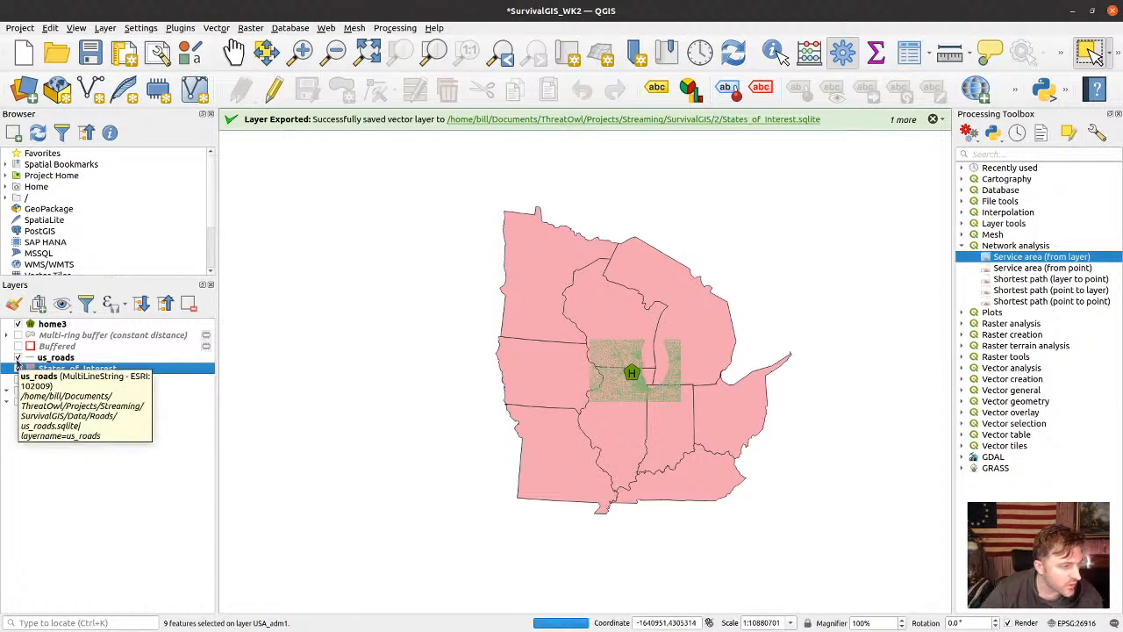
{"action": "left_click", "coordinate": [18, 358]}
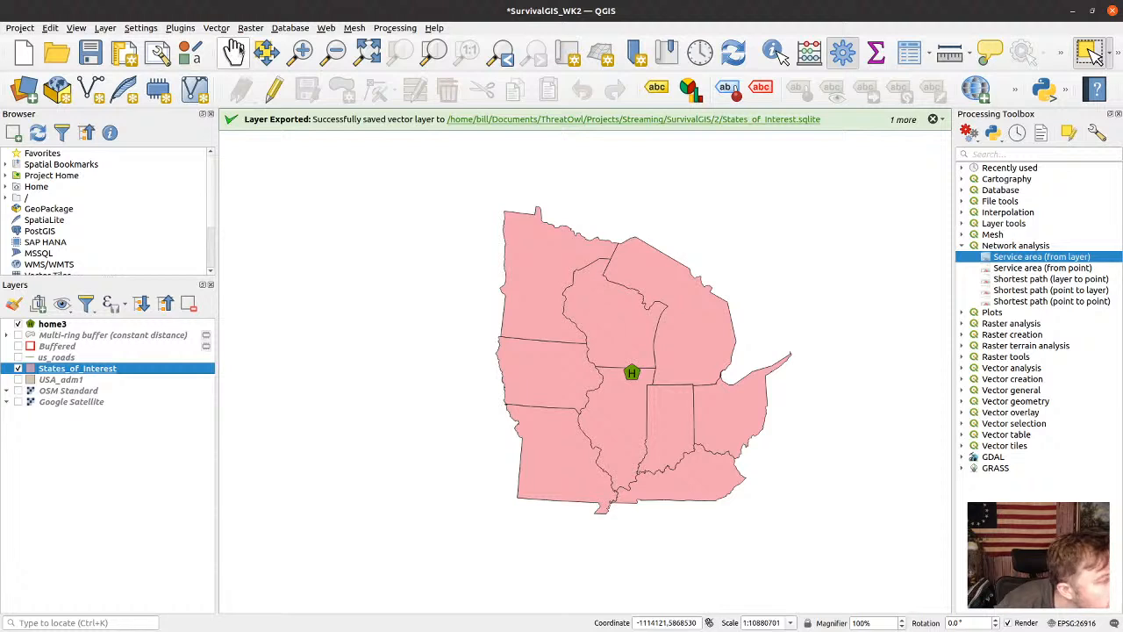
Open the Clip tool and set us_roads as the input layer, with States_of_Interest as the overlay
{"action": "left_click", "coordinate": [220, 28]}
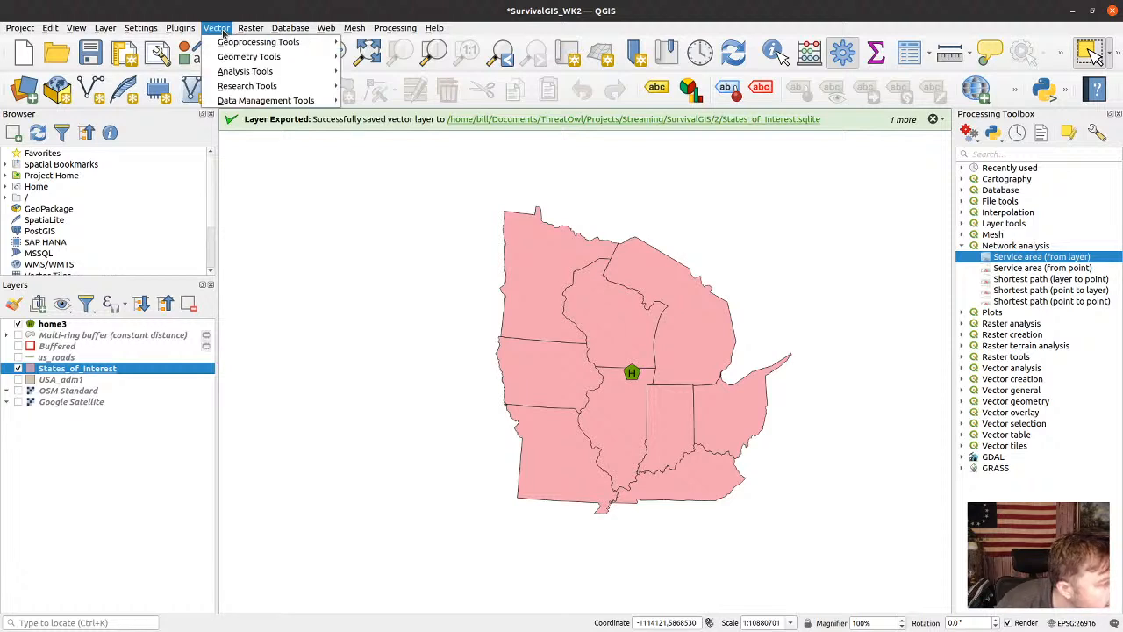
{"action": "mouse_move", "coordinate": [235, 42]}
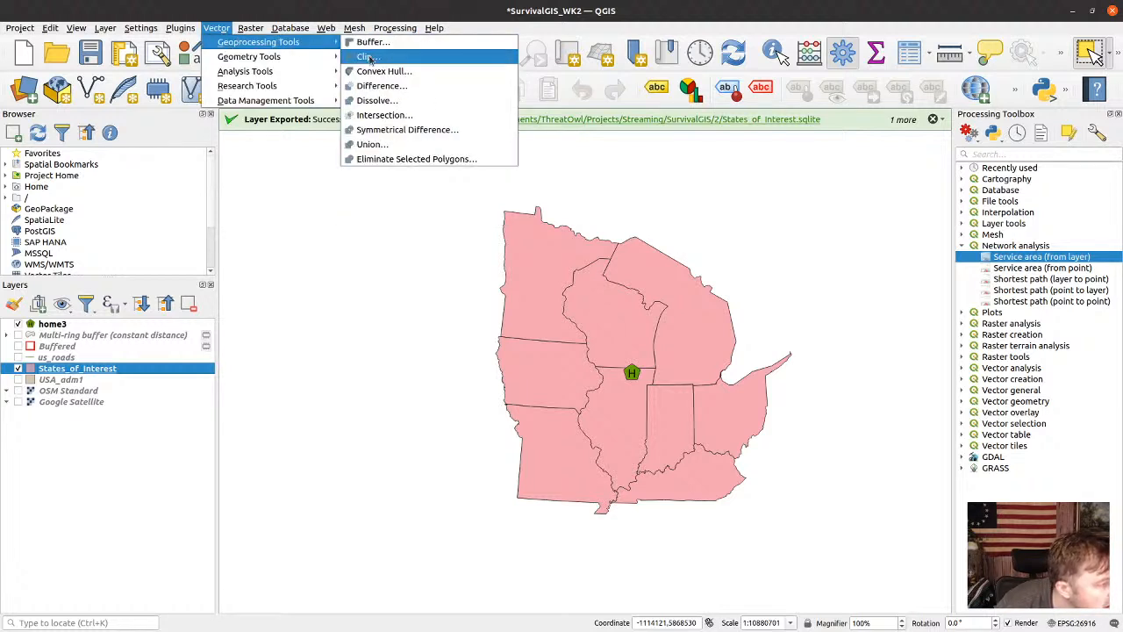
{"action": "left_click", "coordinate": [366, 56]}
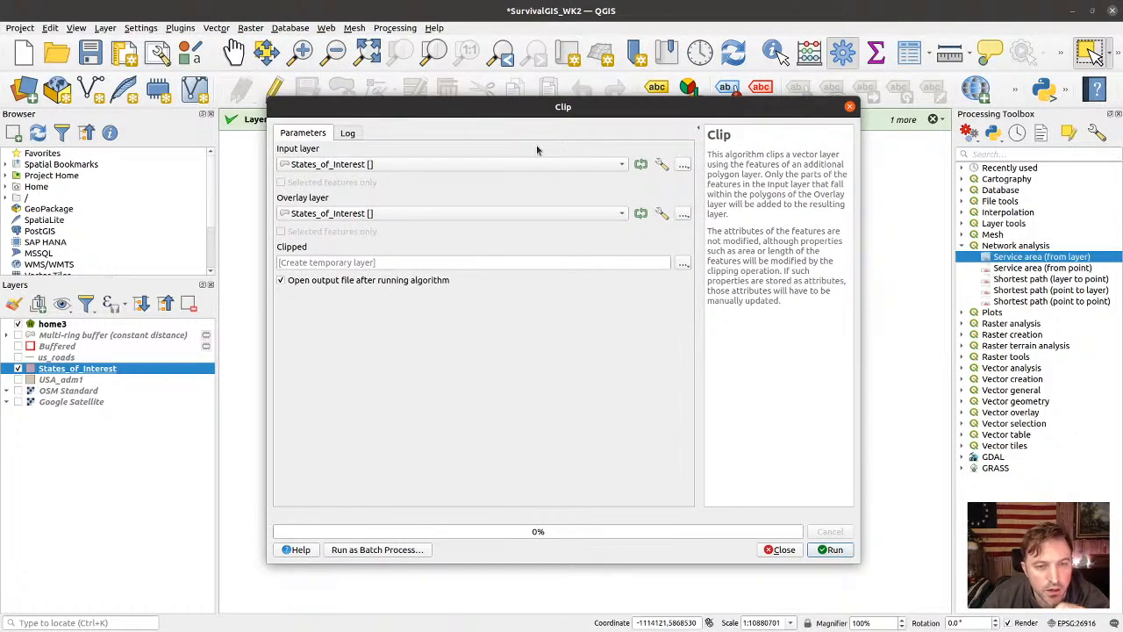
{"action": "left_click", "coordinate": [621, 165]}
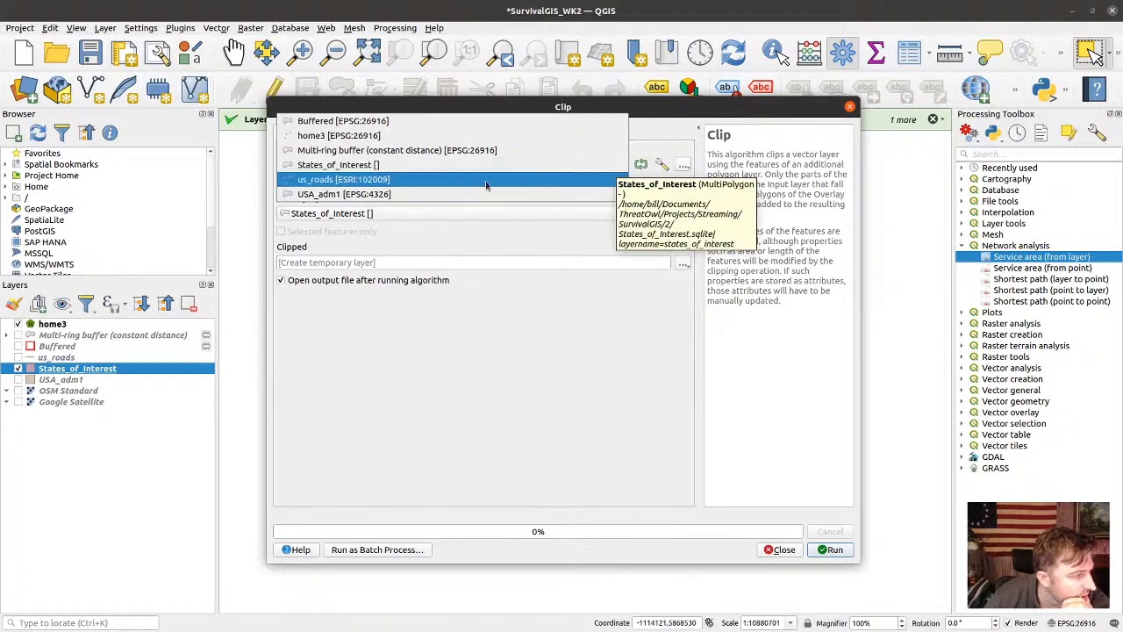
{"action": "left_click", "coordinate": [422, 180]}
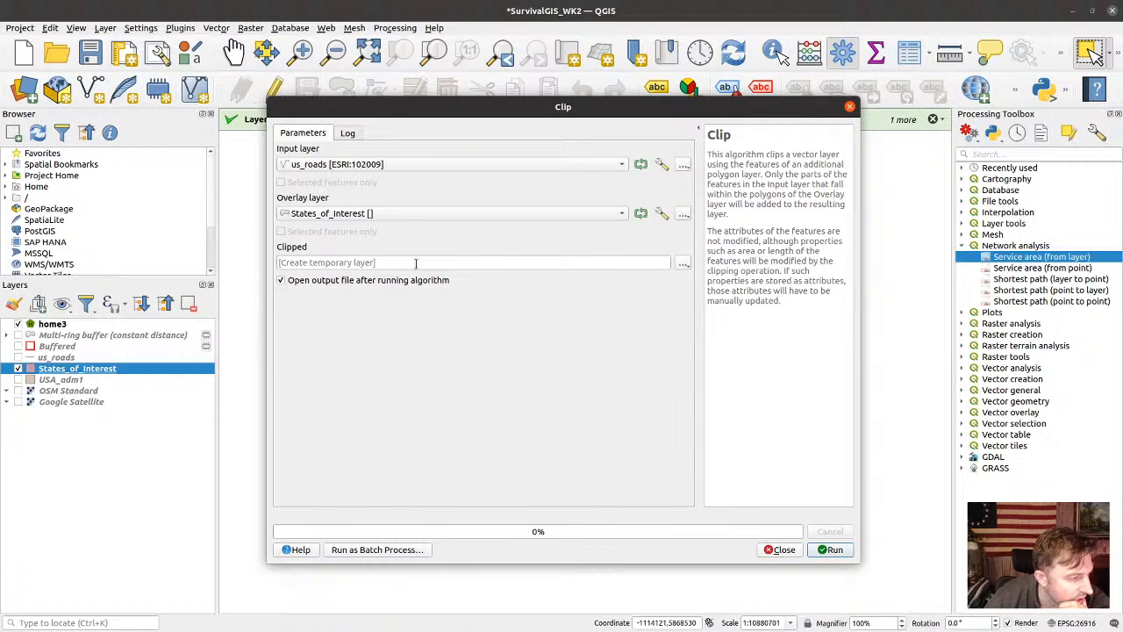
Save the clipped output as AOI_Roads_utm-z16n.sqlite in the SurvivalGIS/2 folder, replacing the existing file, and run the clip
{"action": "left_click", "coordinate": [683, 263]}
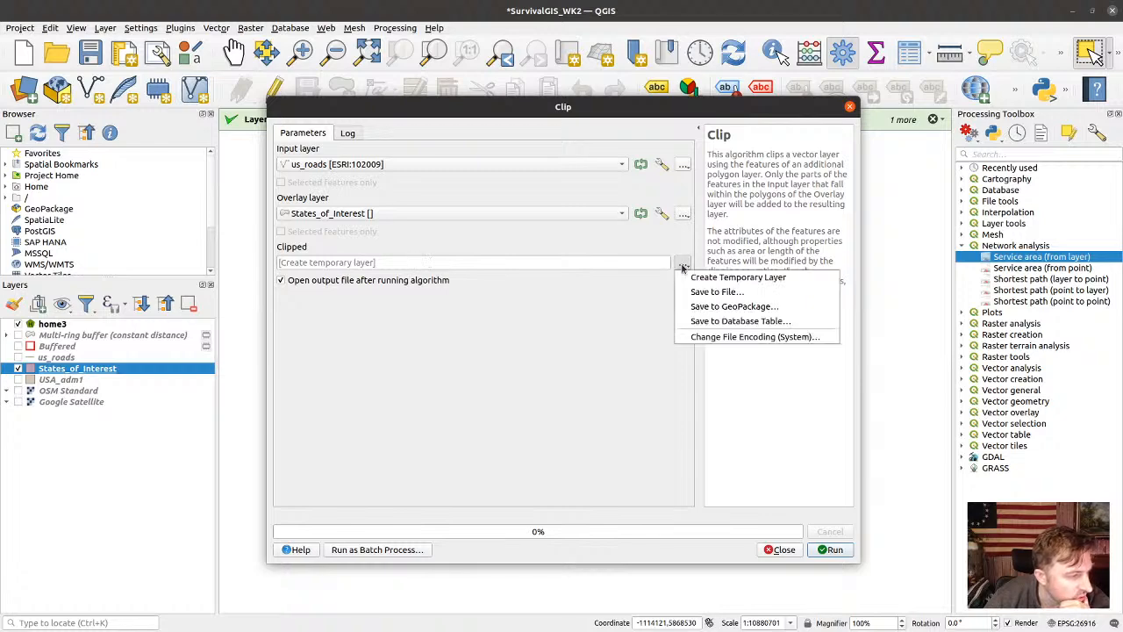
{"action": "left_click", "coordinate": [726, 293]}
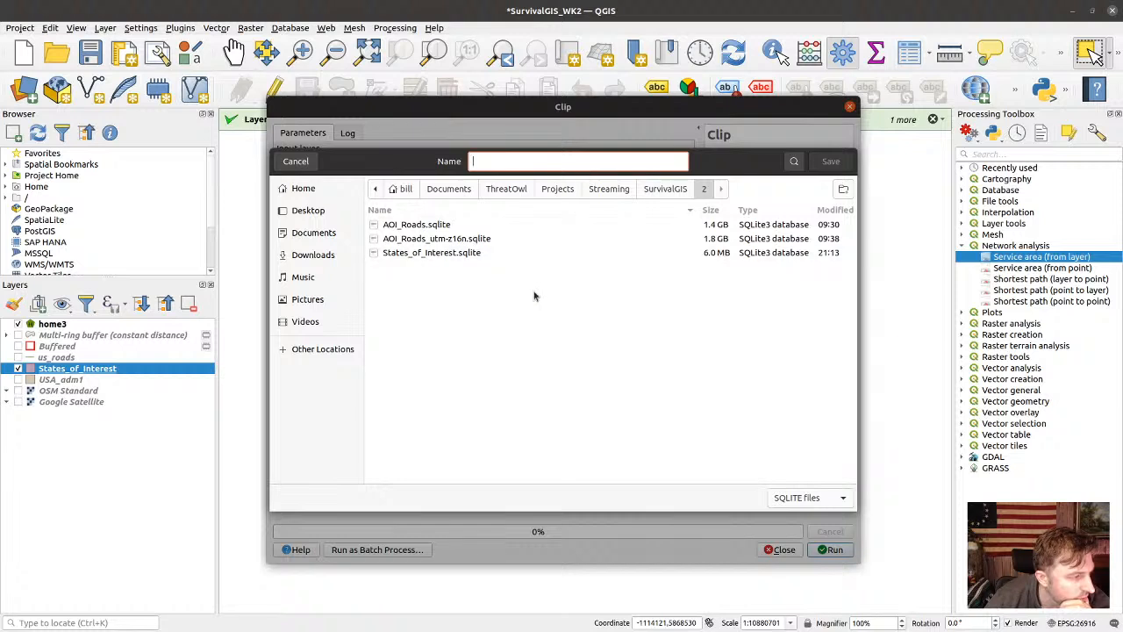
{"action": "left_click", "coordinate": [535, 239]}
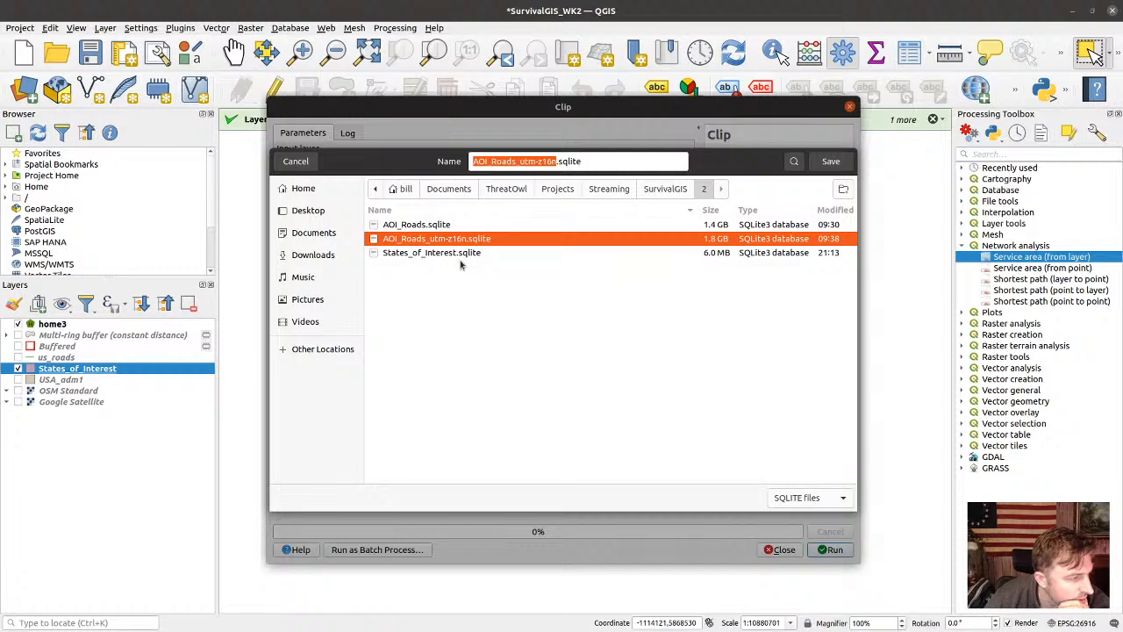
{"action": "left_click", "coordinate": [831, 163]}
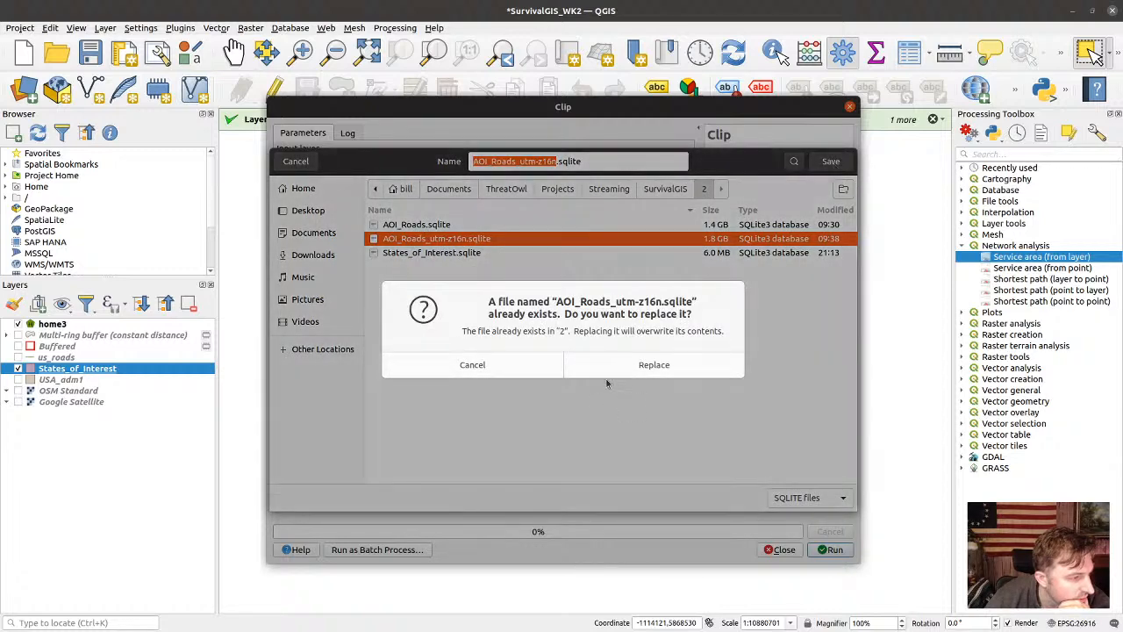
{"action": "left_click", "coordinate": [653, 367]}
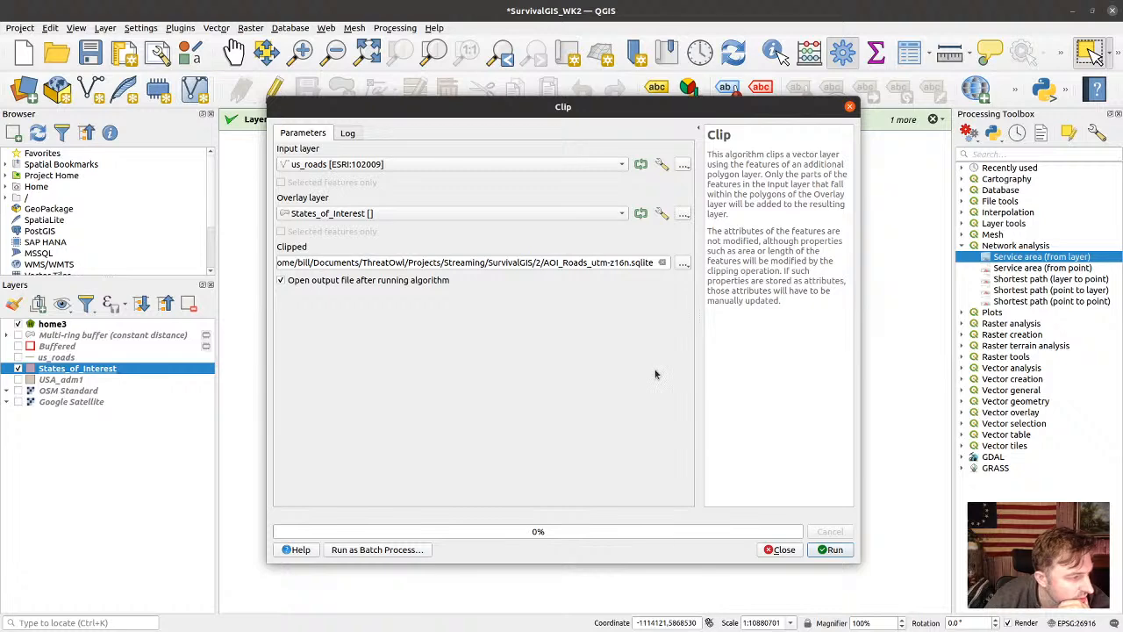
{"action": "left_click", "coordinate": [830, 550]}
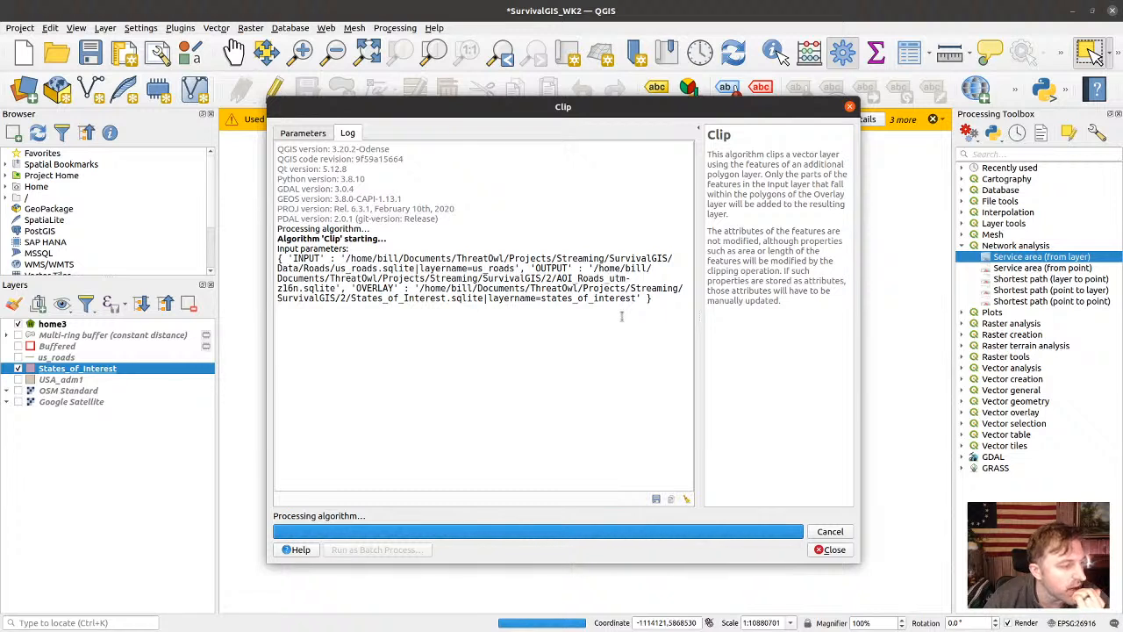
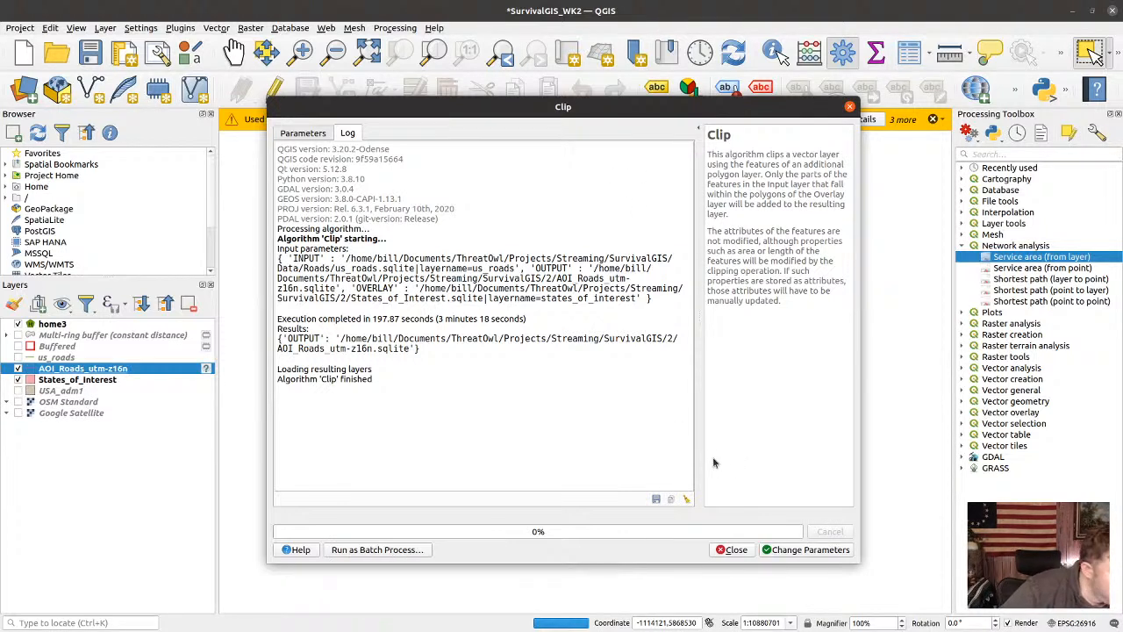
{"action": "left_click", "coordinate": [735, 549]}
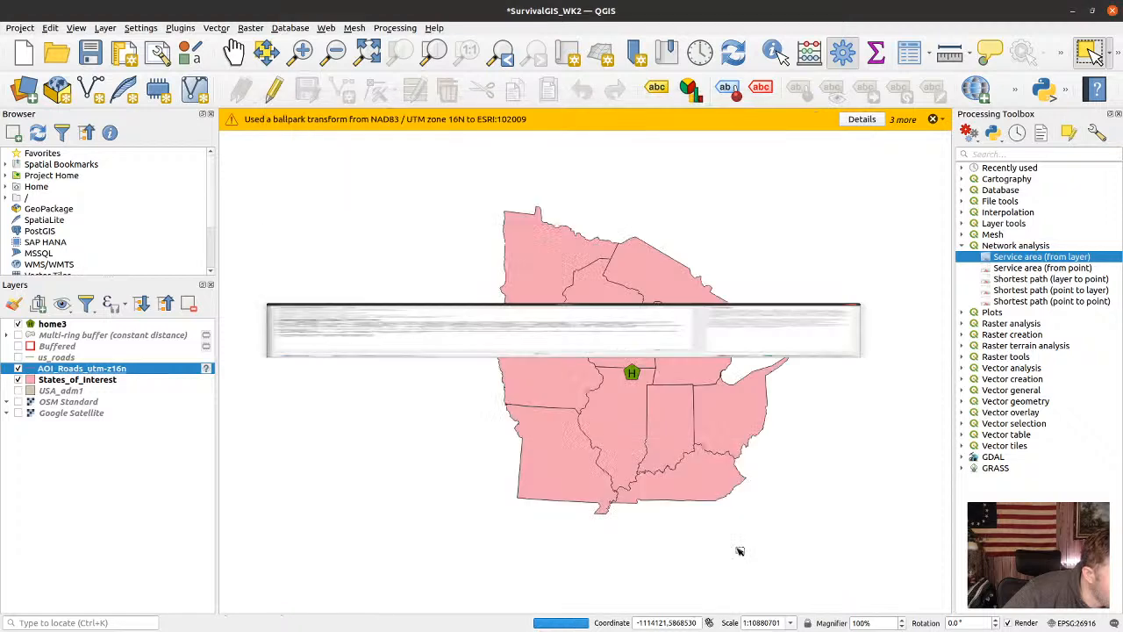
Dismiss the transform warnings above the map and hide States_of_Interest so only the clipped roads and home3 are shown
{"action": "left_click", "coordinate": [932, 119]}
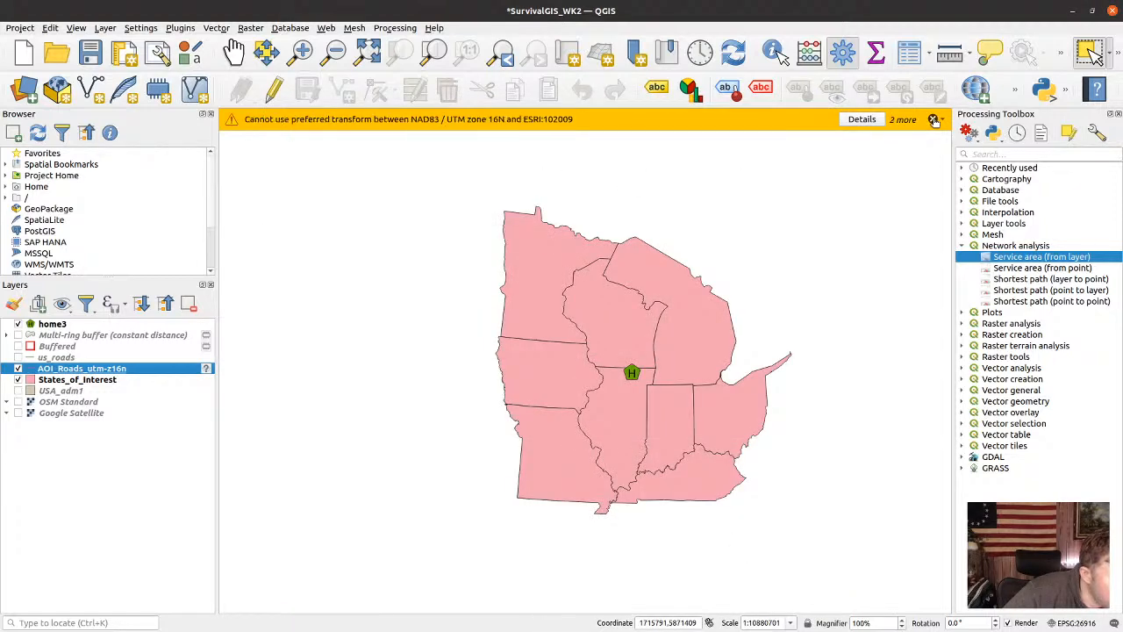
{"action": "left_click", "coordinate": [931, 119]}
{"action": "left_click", "coordinate": [931, 119]}
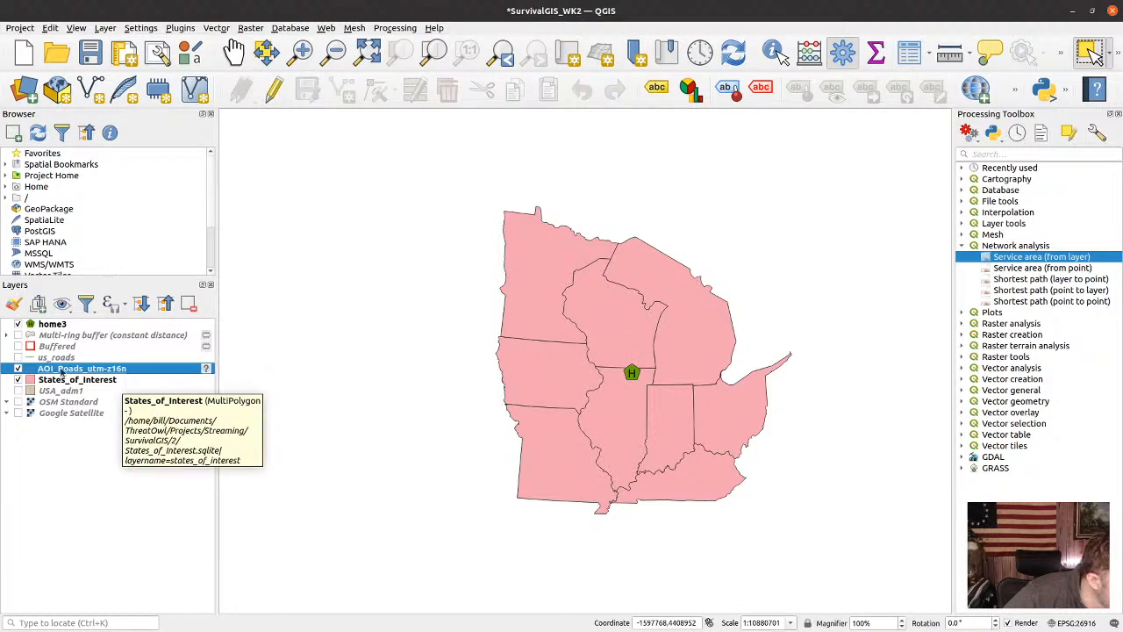
{"action": "left_click", "coordinate": [18, 379]}
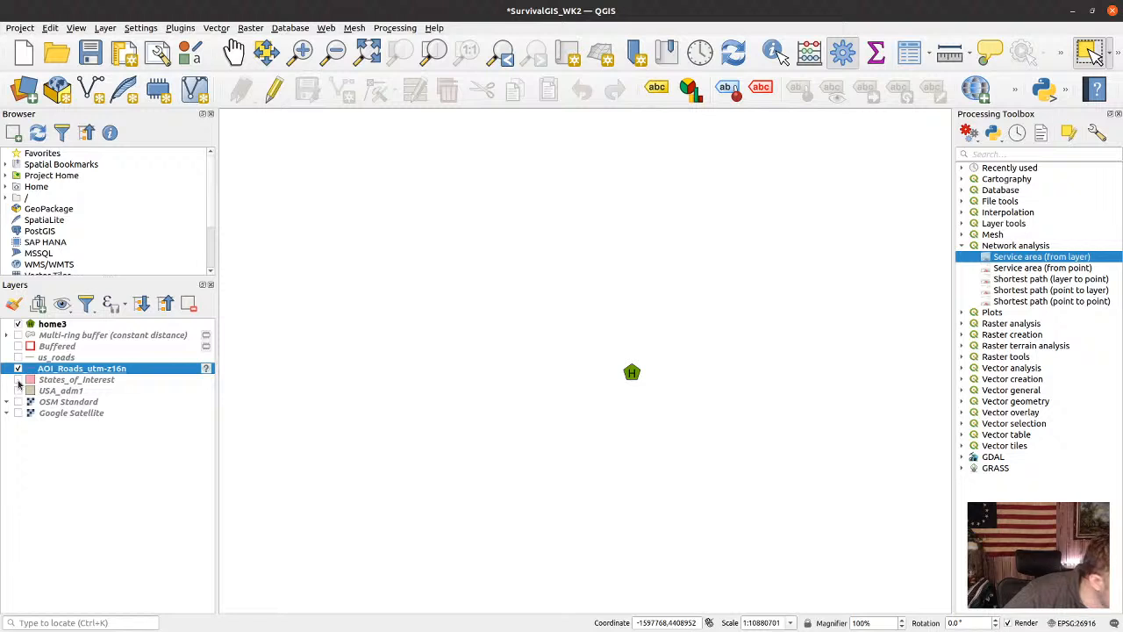
{"action": "scroll", "coordinate": [639, 378], "scroll_direction": "up", "scroll_amount": 1}
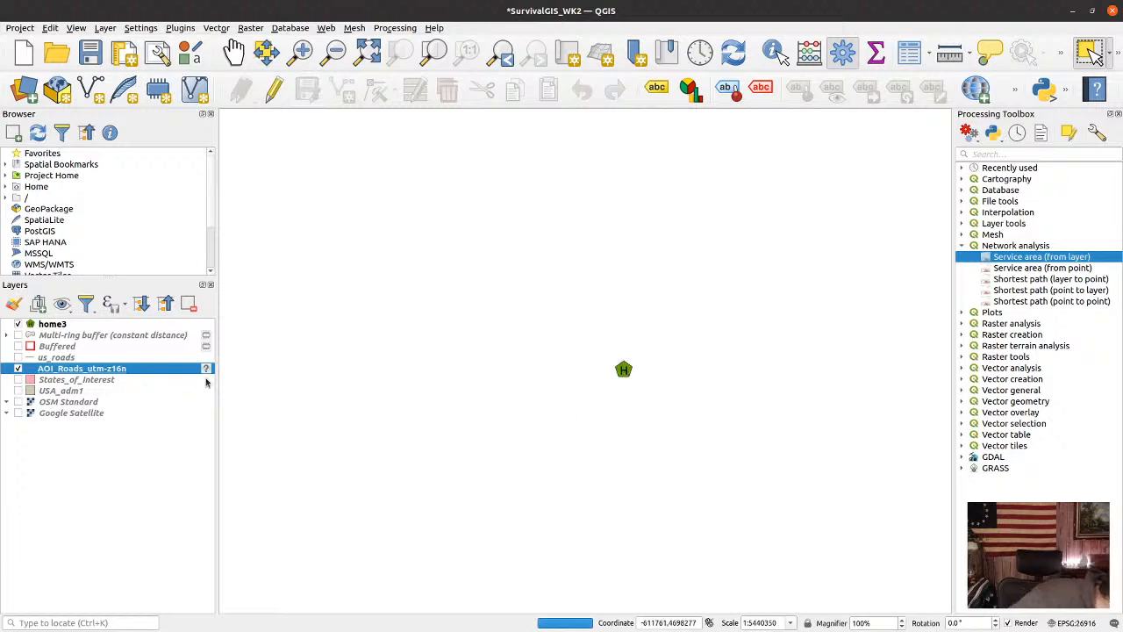
Assign the project CRS EPSG:26916 - NAD83 / UTM zone 16N to the AOI_Roads_utm-z16n layer
{"action": "mouse_move", "coordinate": [208, 373]}
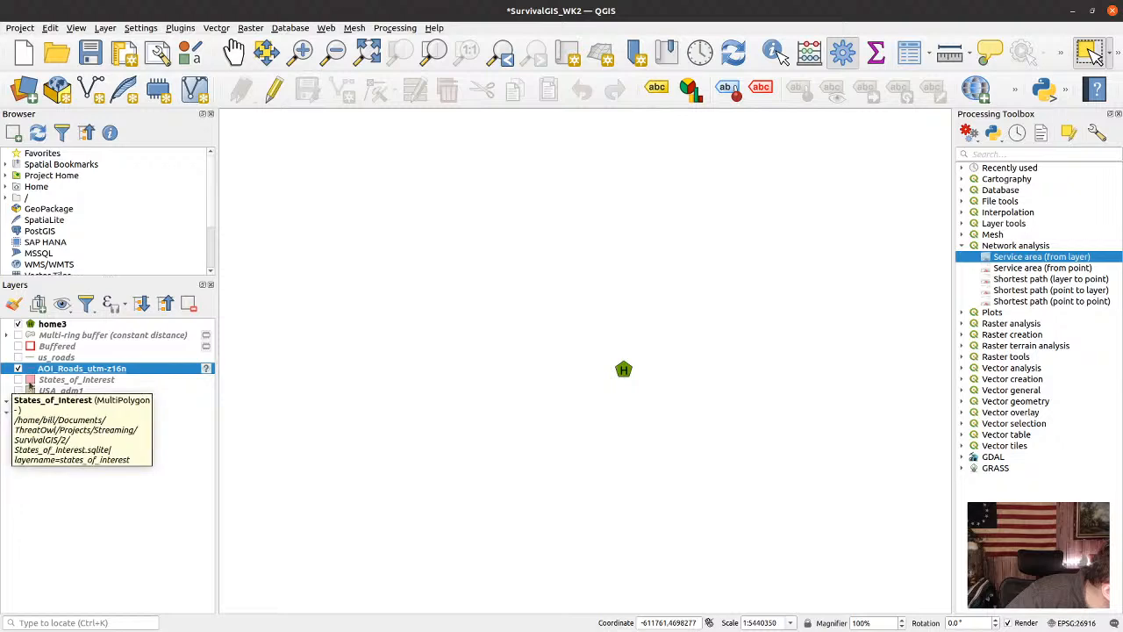
{"action": "right_click", "coordinate": [93, 370]}
{"action": "left_click", "coordinate": [140, 363]}
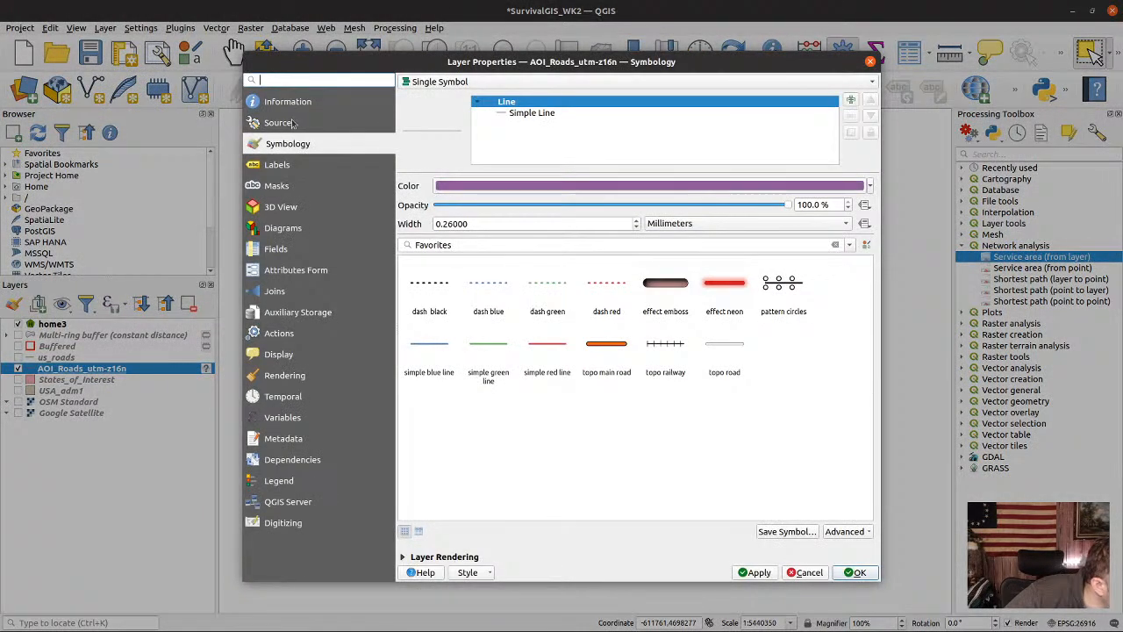
{"action": "left_click", "coordinate": [295, 123]}
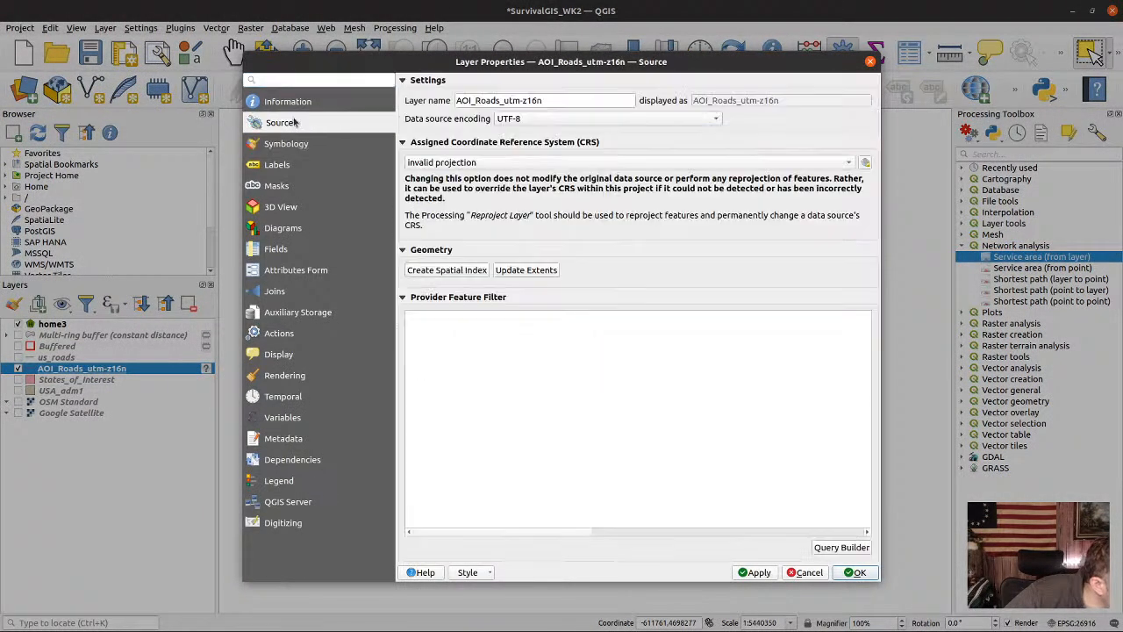
{"action": "left_click", "coordinate": [494, 165]}
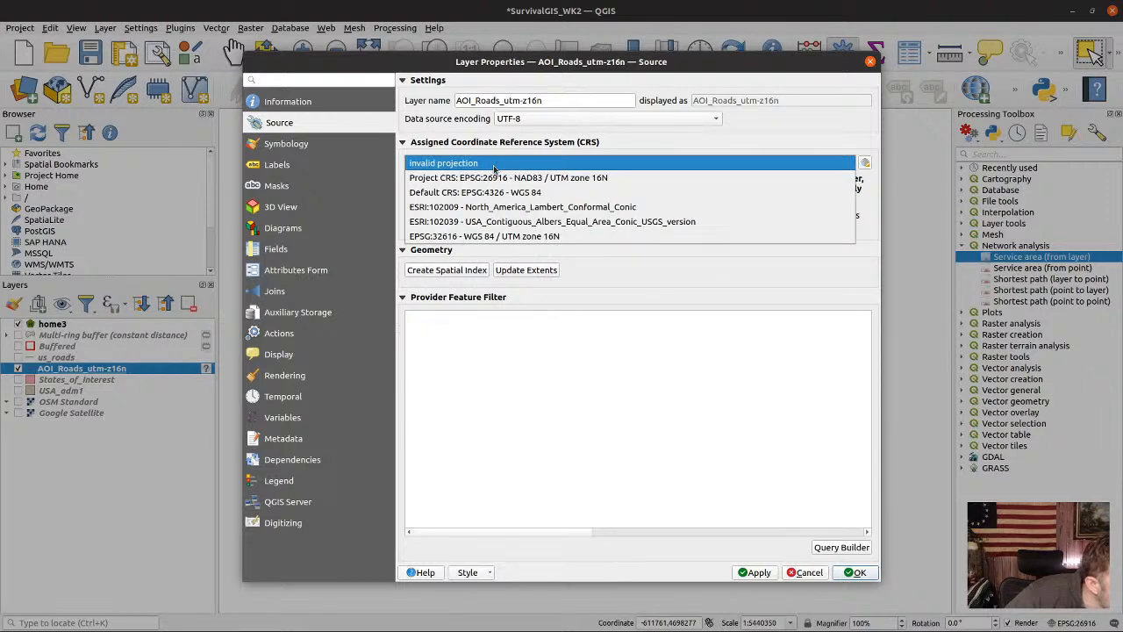
{"action": "left_click", "coordinate": [628, 179]}
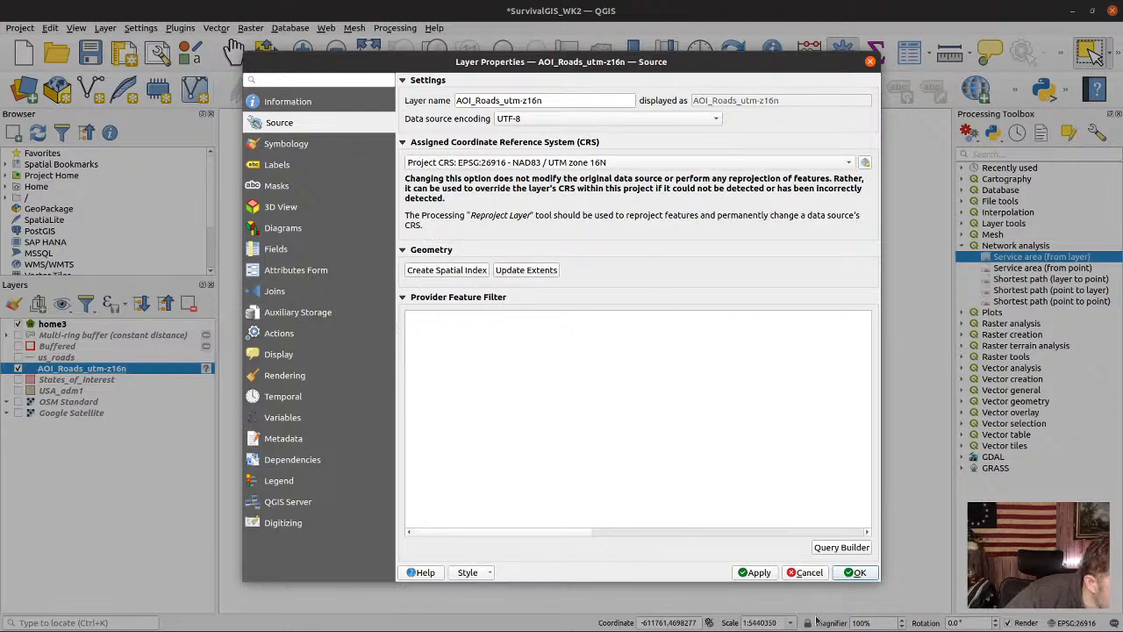
{"action": "left_click", "coordinate": [762, 574]}
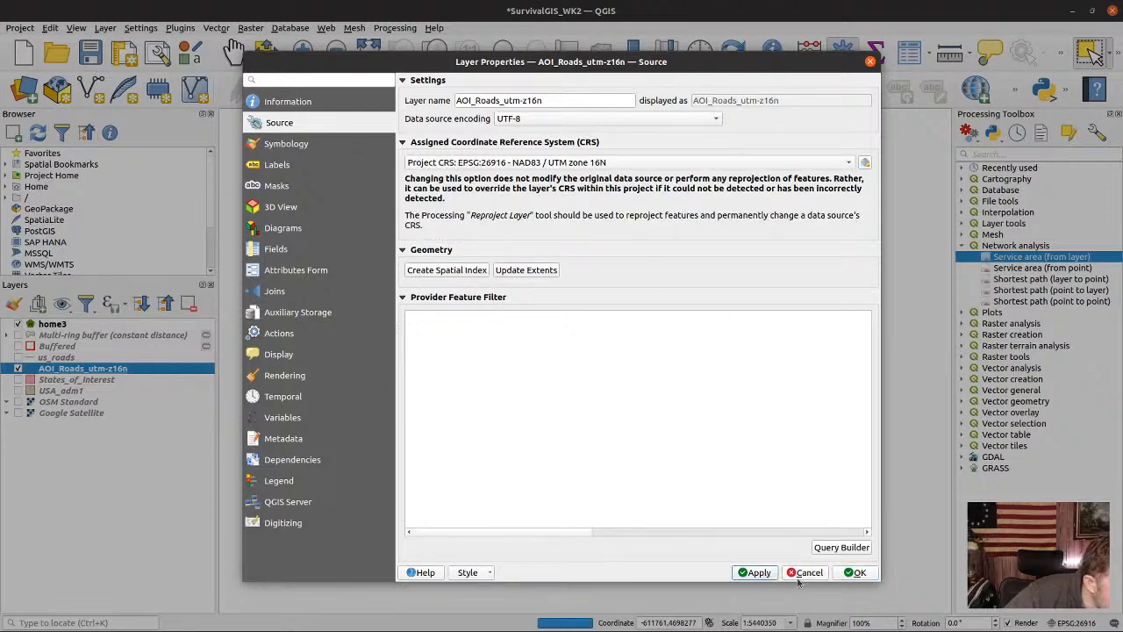
{"action": "left_click", "coordinate": [858, 573]}
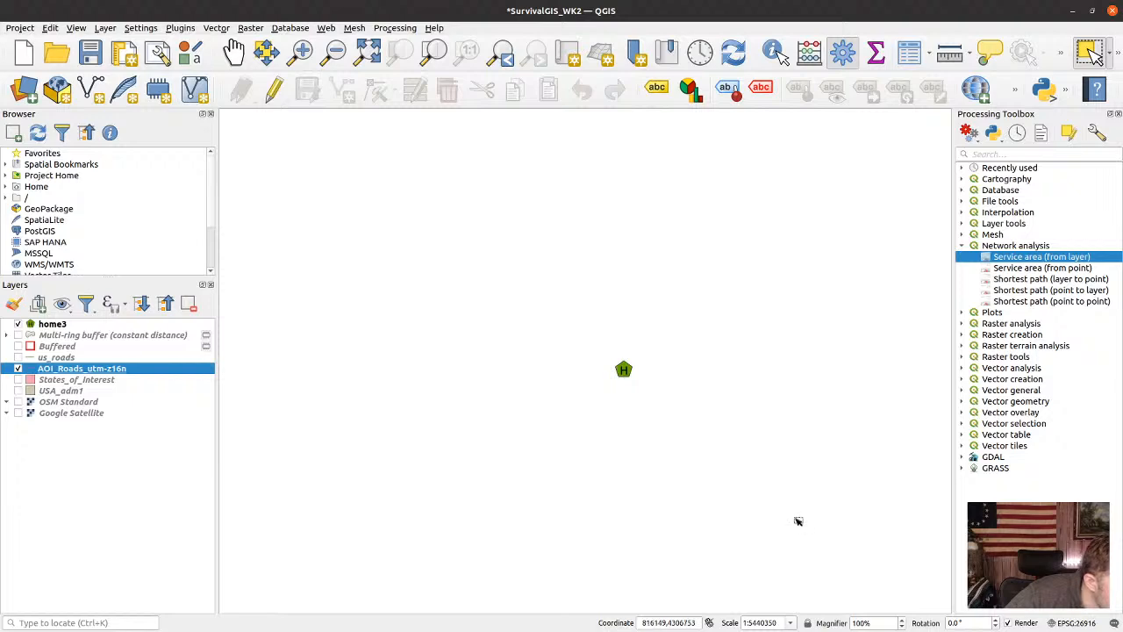
Check which coordinate reference system is assigned to AOI_Roads_utm-z16n in its source properties, leaving the settings unaltered
{"action": "scroll", "coordinate": [640, 358], "scroll_direction": "up", "scroll_amount": 1}
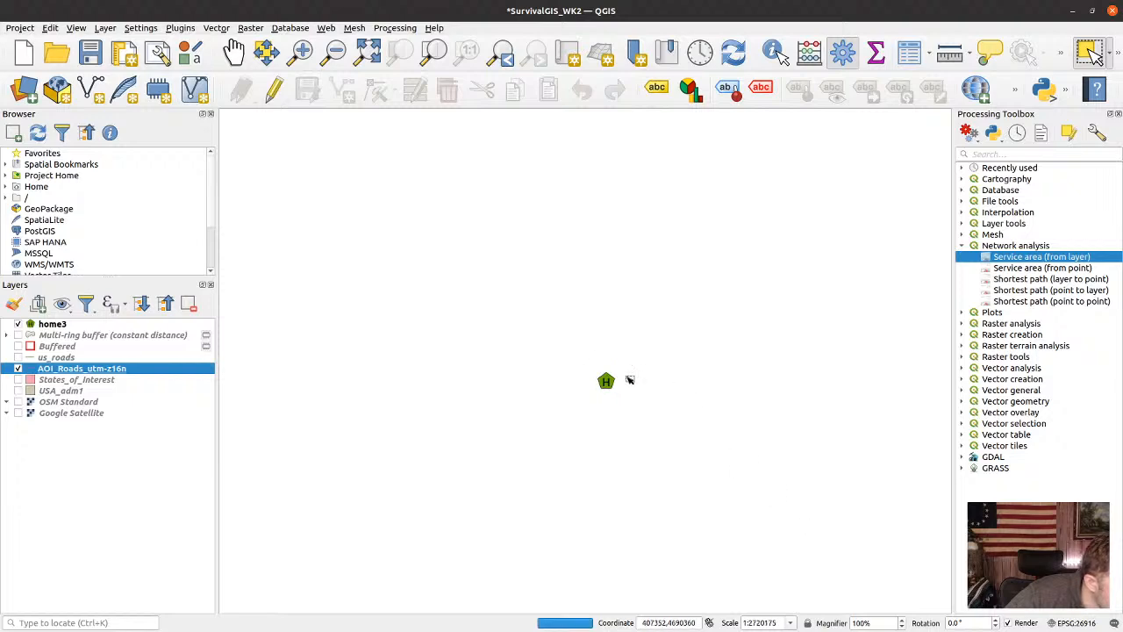
{"action": "right_click", "coordinate": [64, 368]}
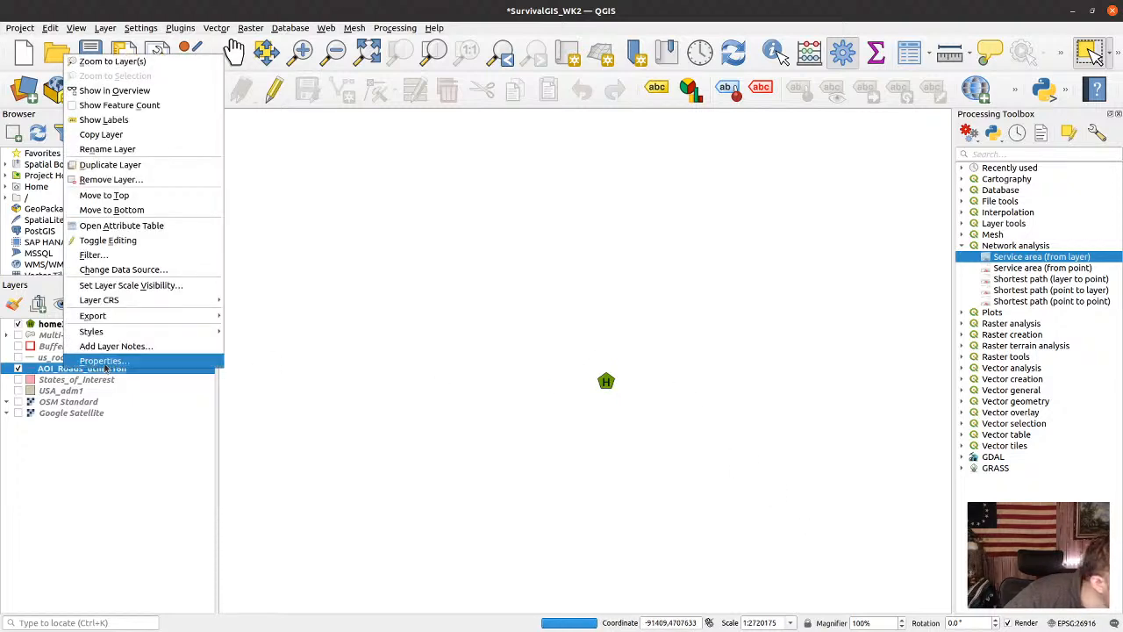
{"action": "left_click", "coordinate": [103, 360]}
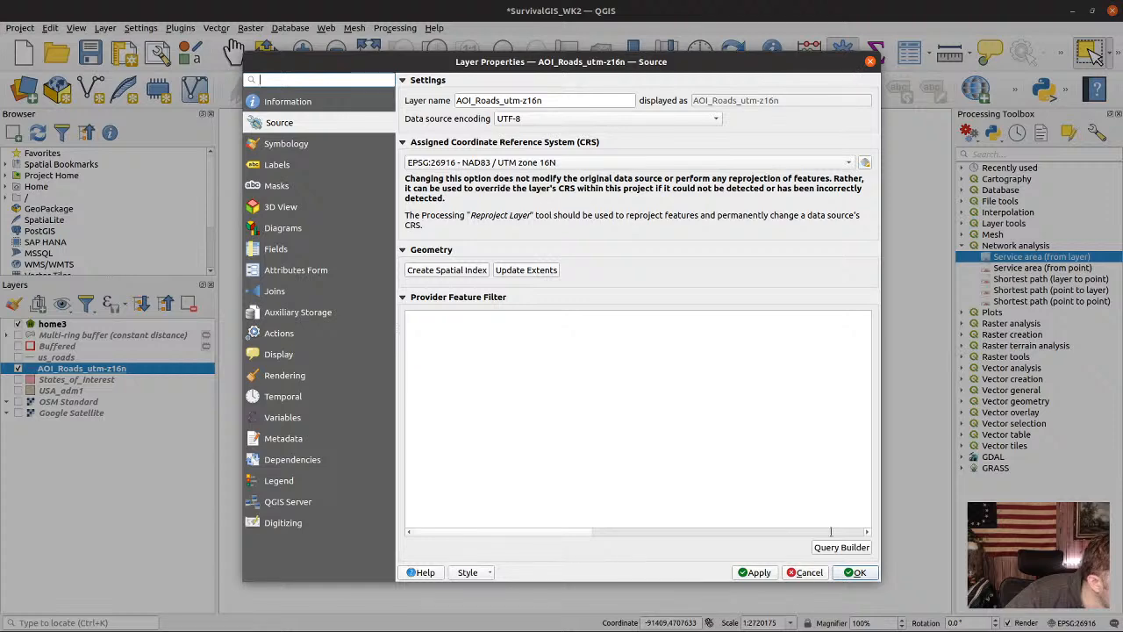
{"action": "left_click", "coordinate": [805, 574]}
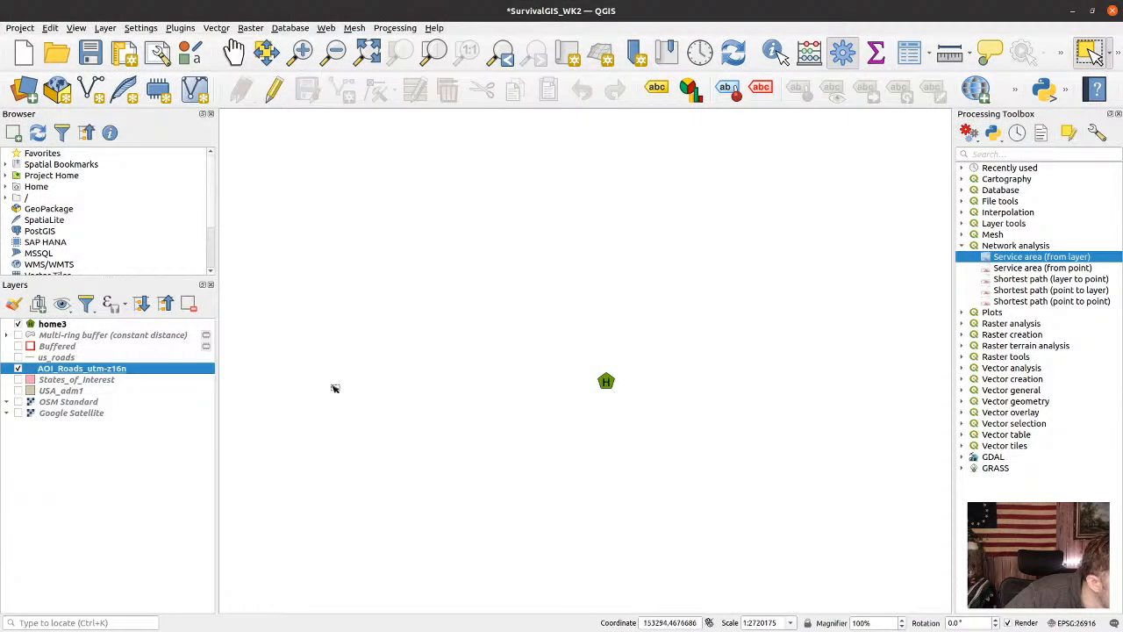
Zoom to the extent of AOI_Roads_utm-z16n and compare the clipped roads' location with the home3 point
{"action": "right_click", "coordinate": [101, 379]}
{"action": "left_click", "coordinate": [67, 371]}
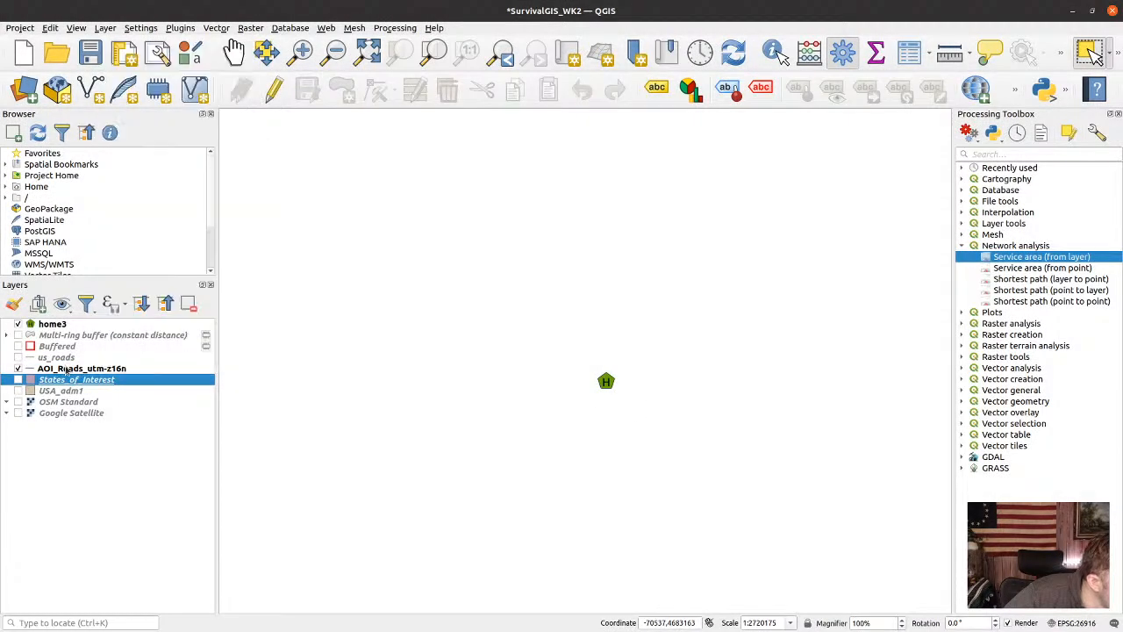
{"action": "left_click", "coordinate": [69, 369]}
{"action": "right_click", "coordinate": [69, 369]}
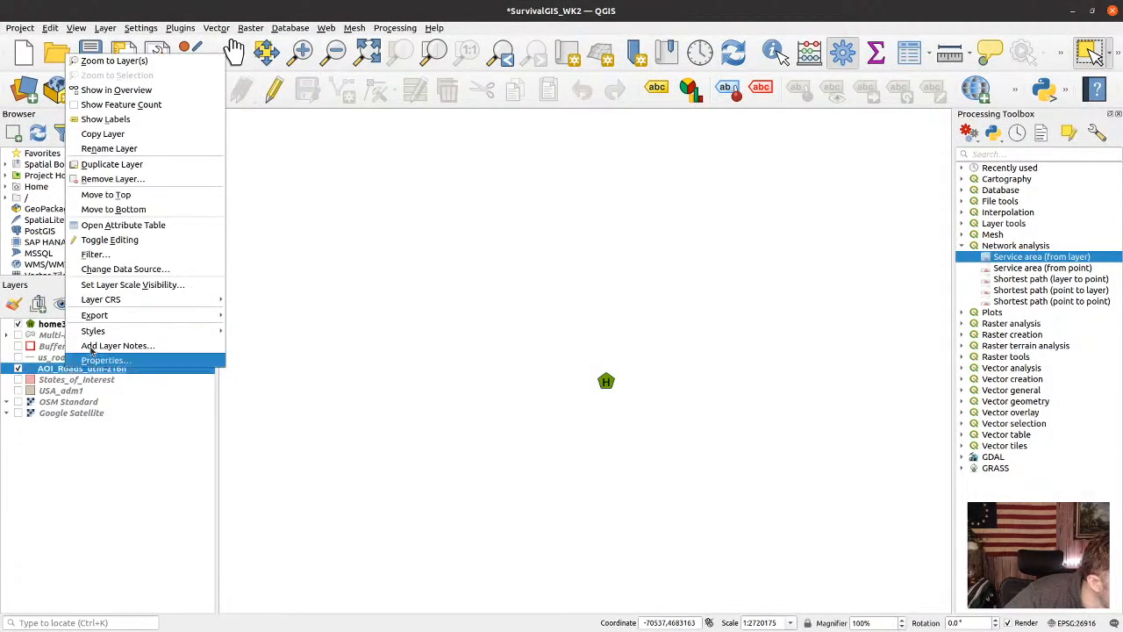
{"action": "left_click", "coordinate": [127, 62]}
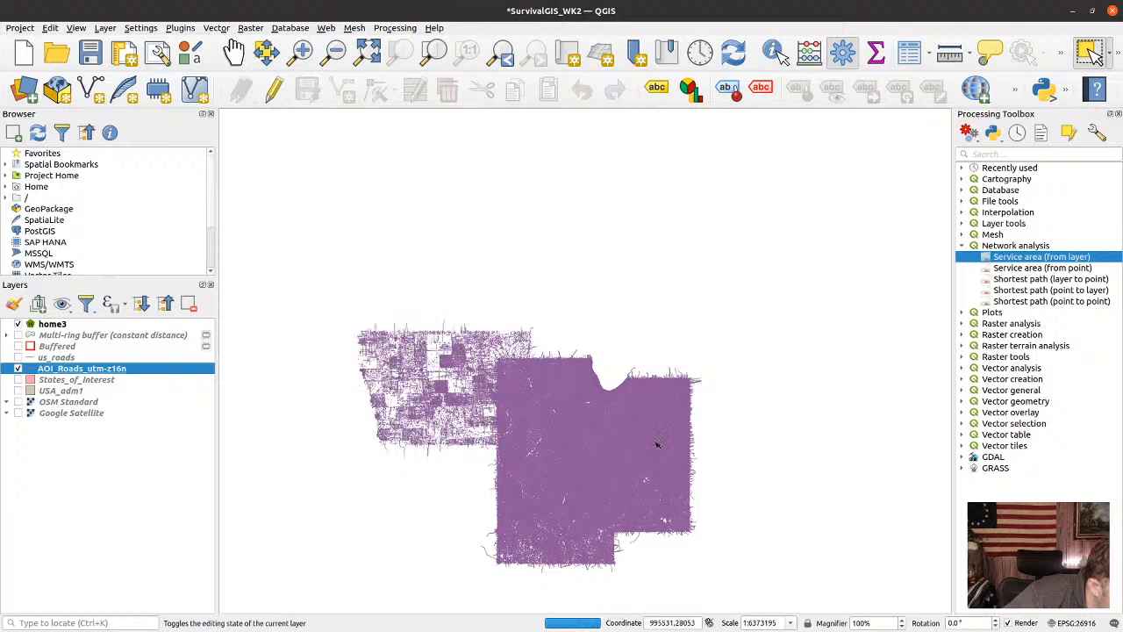
{"action": "scroll", "coordinate": [552, 412], "scroll_direction": "down", "scroll_amount": 3}
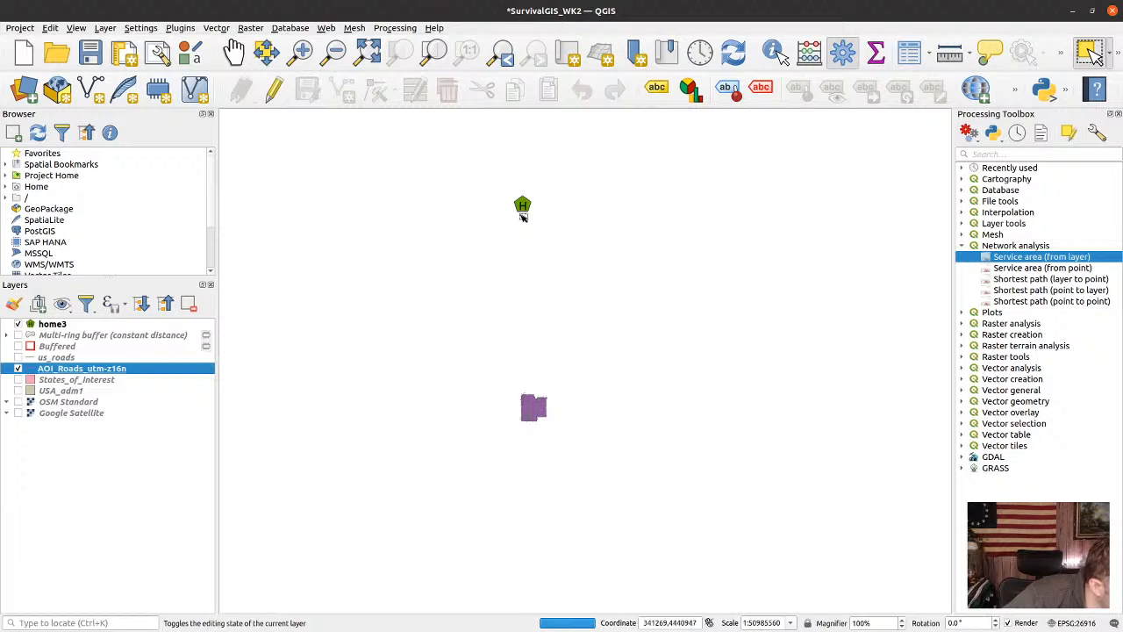
{"action": "scroll", "coordinate": [523, 218], "scroll_direction": "up", "scroll_amount": 1}
{"action": "scroll", "coordinate": [522, 218], "scroll_direction": "down", "scroll_amount": 1}
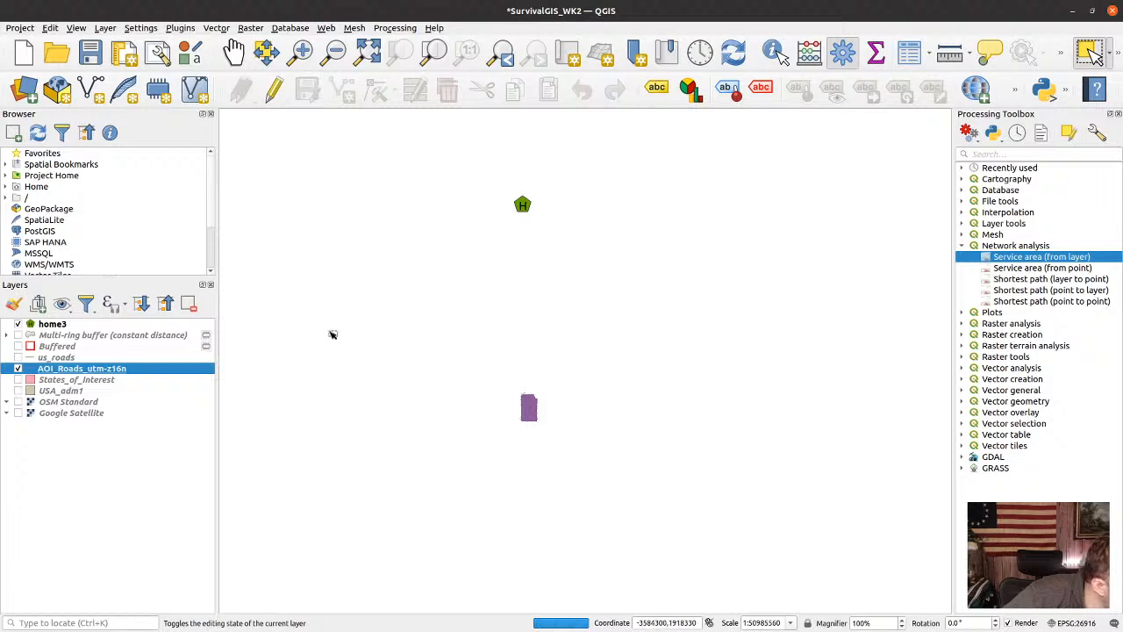
Hide AOI_Roads_utm-z16n and check the coordinate reference system assigned to the original us_roads layer
{"action": "right_click", "coordinate": [92, 372]}
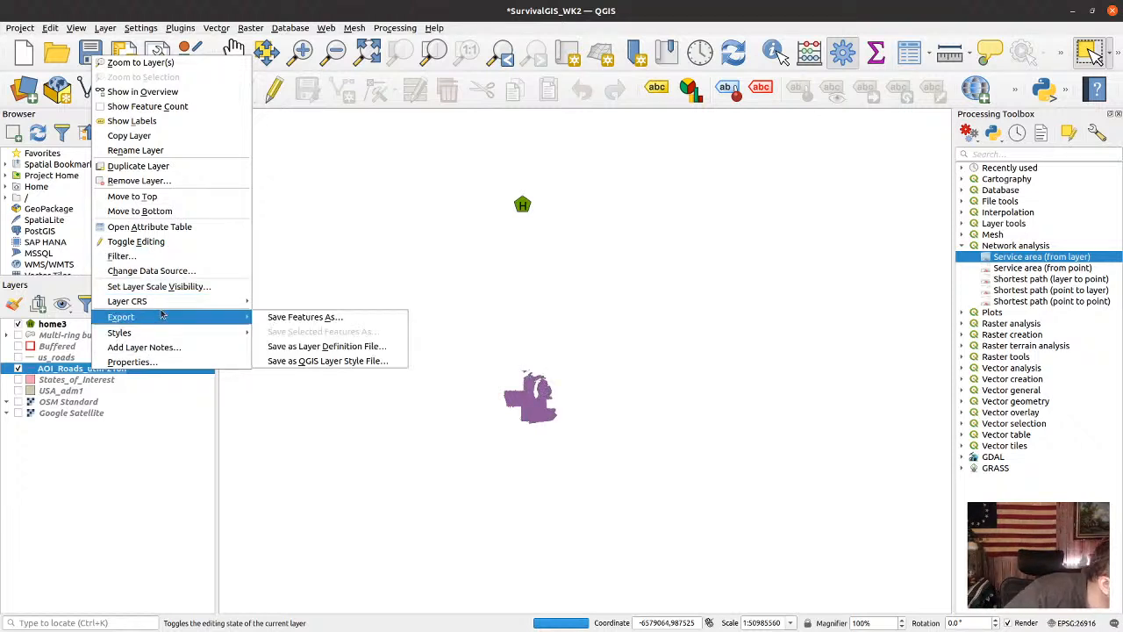
{"action": "mouse_move", "coordinate": [171, 304]}
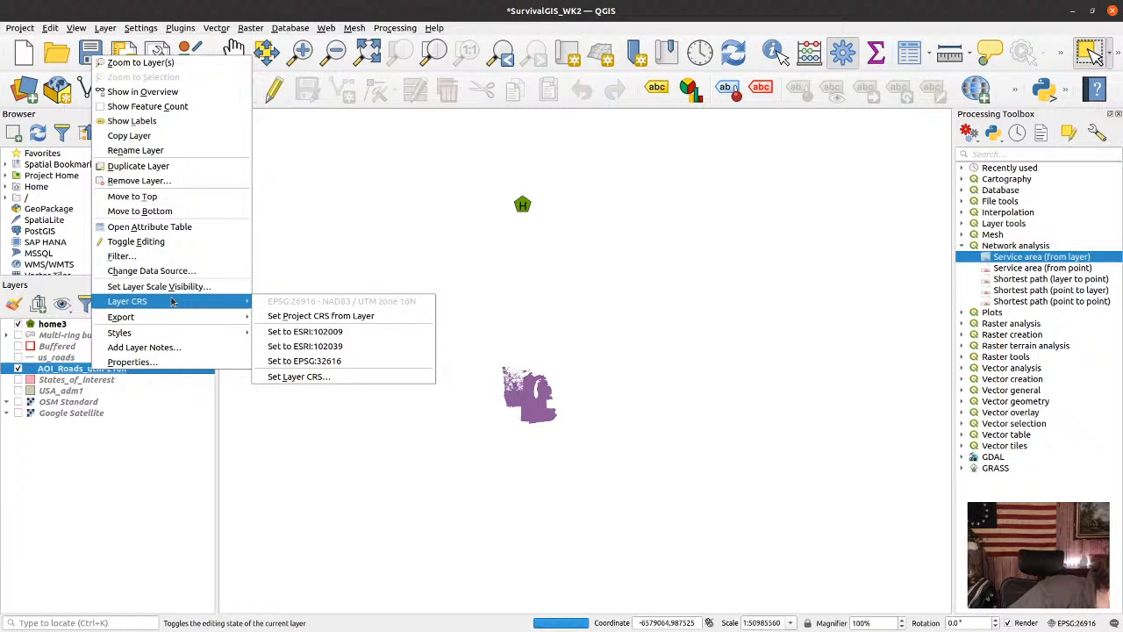
{"action": "left_click", "coordinate": [71, 387]}
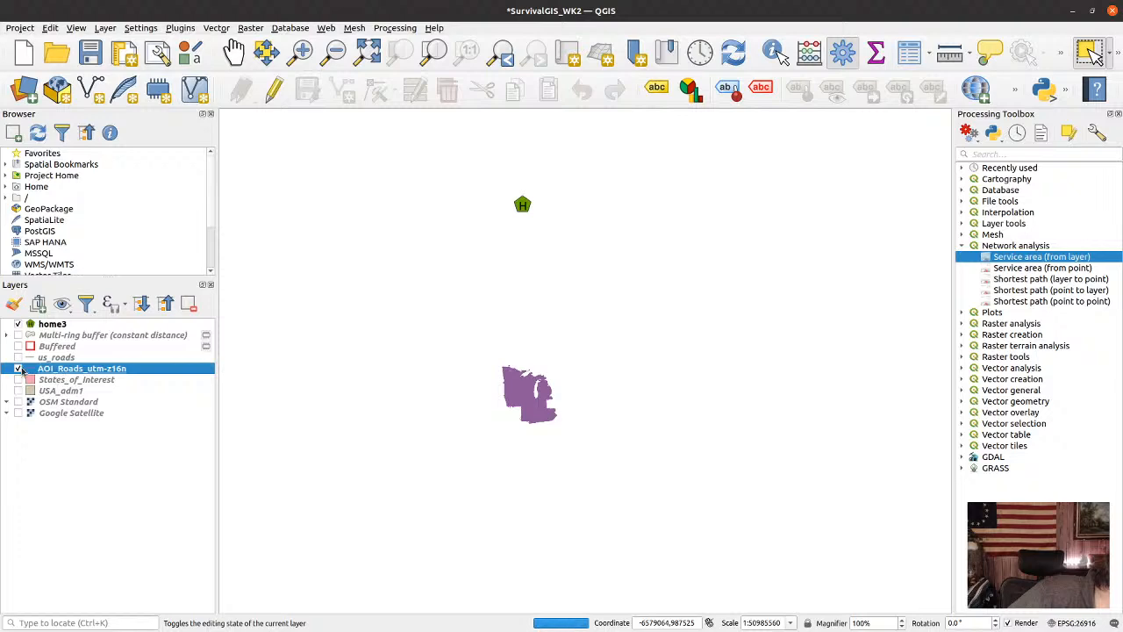
{"action": "left_click", "coordinate": [19, 369]}
{"action": "right_click", "coordinate": [72, 357]}
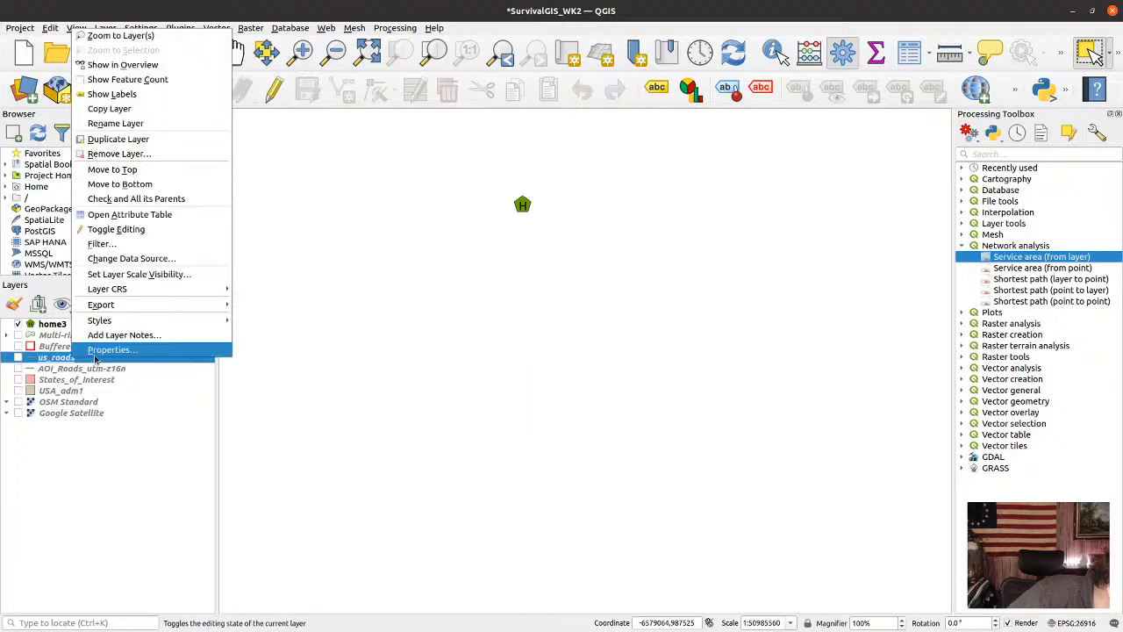
{"action": "left_click", "coordinate": [94, 355]}
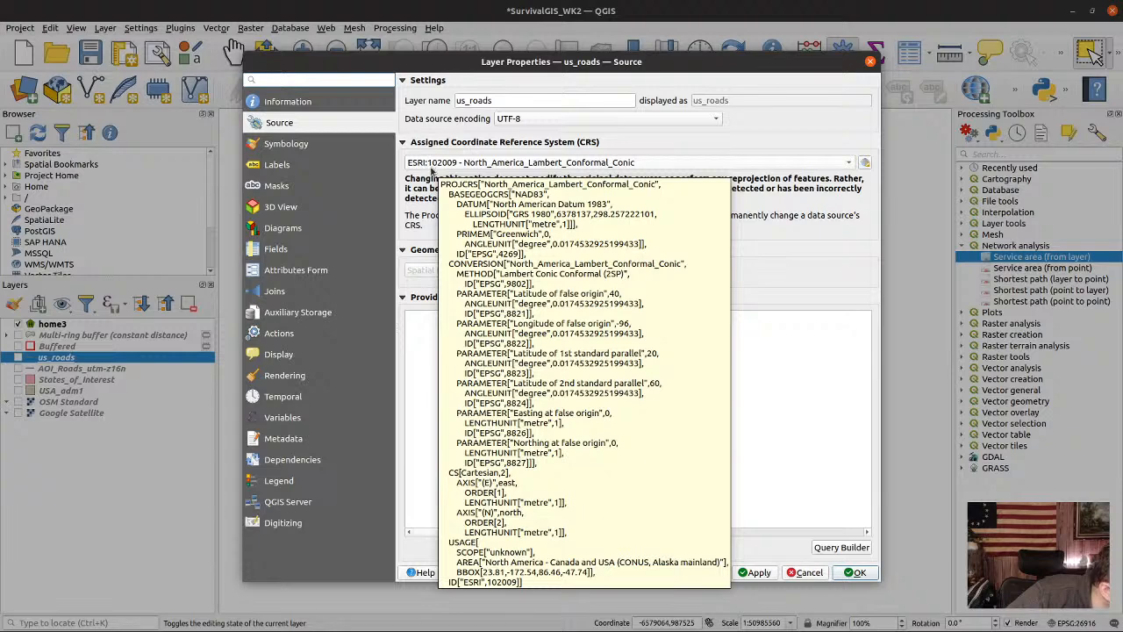
{"action": "left_click", "coordinate": [805, 572]}
Assign ESRI:102009 - North_America_Lambert_Conformal_Conic as the coordinate reference system of the AOI_Roads_utm-z16n layer
{"action": "right_click", "coordinate": [50, 369]}
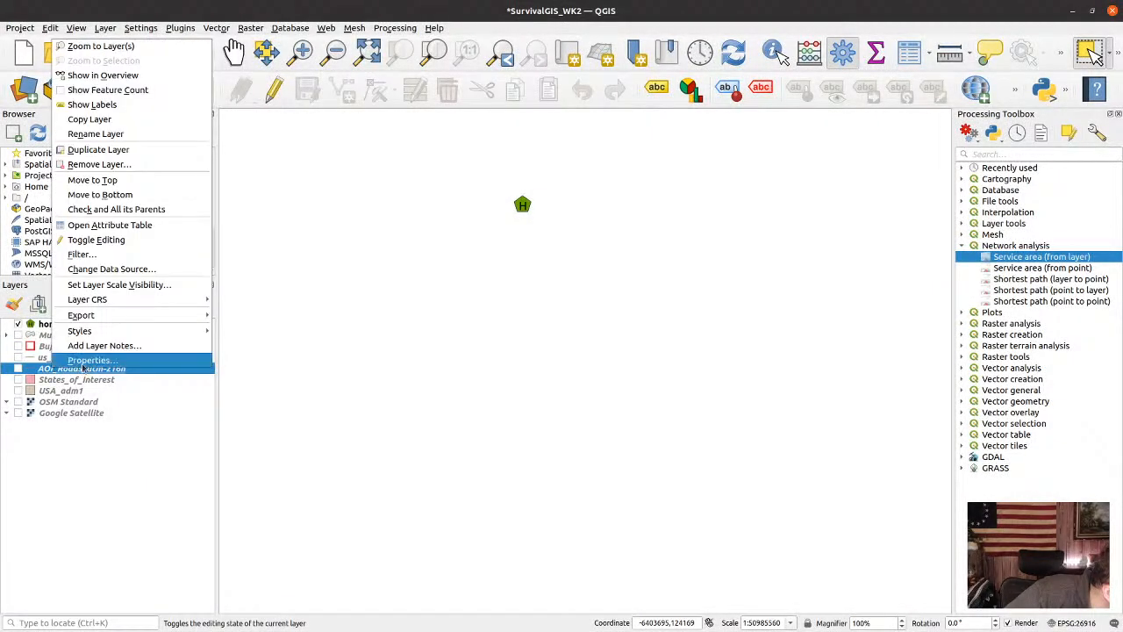
{"action": "left_click", "coordinate": [84, 361]}
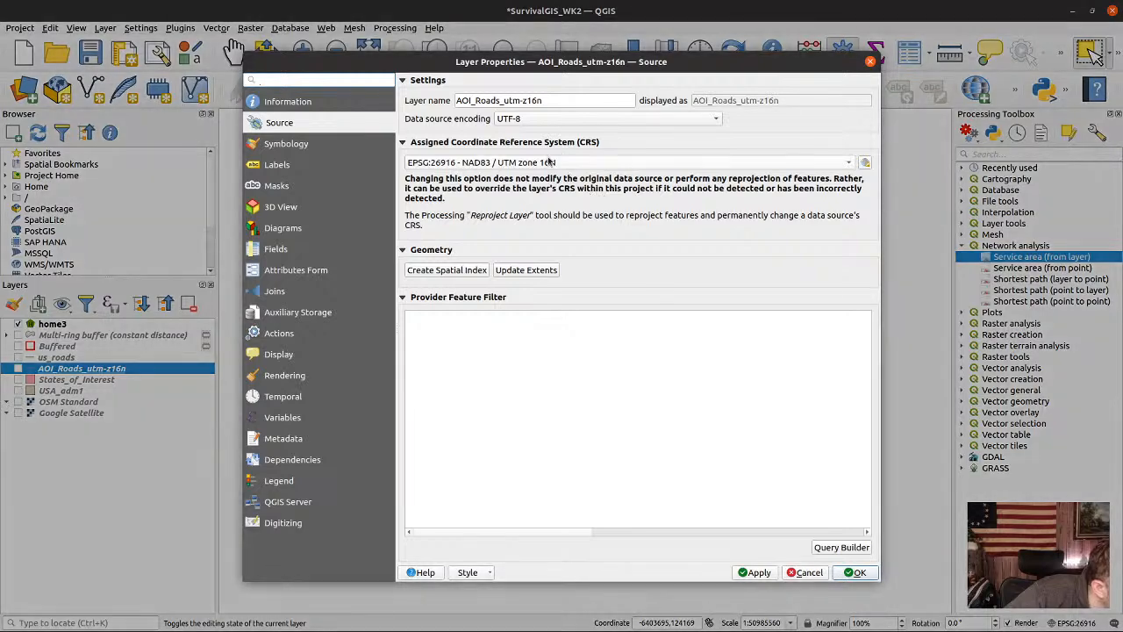
{"action": "left_click", "coordinate": [541, 164]}
{"action": "left_click", "coordinate": [570, 207]}
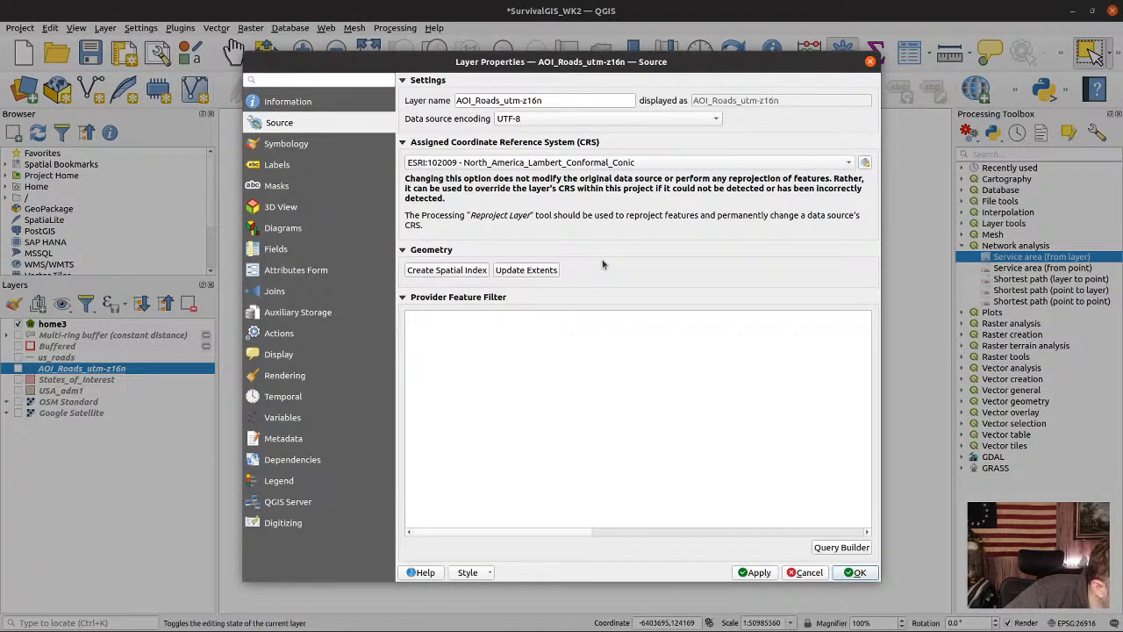
{"action": "left_click", "coordinate": [758, 572]}
{"action": "left_click", "coordinate": [857, 572]}
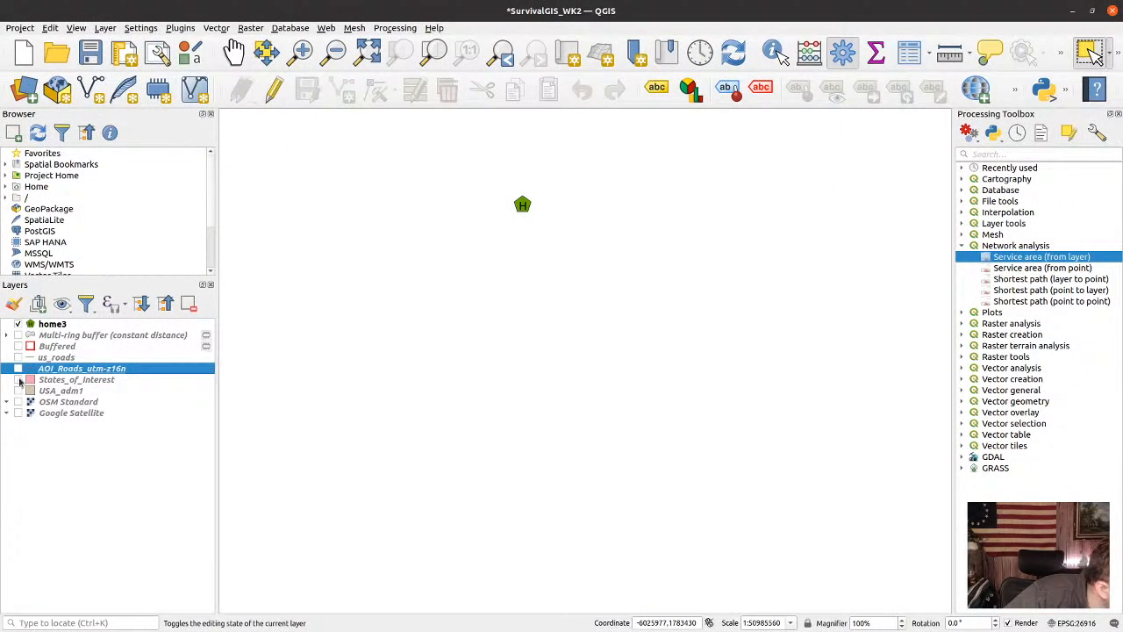
Show AOI_Roads_utm-z16n to compare its position with the home3 point, and hide the layer again
{"action": "left_click", "coordinate": [17, 368]}
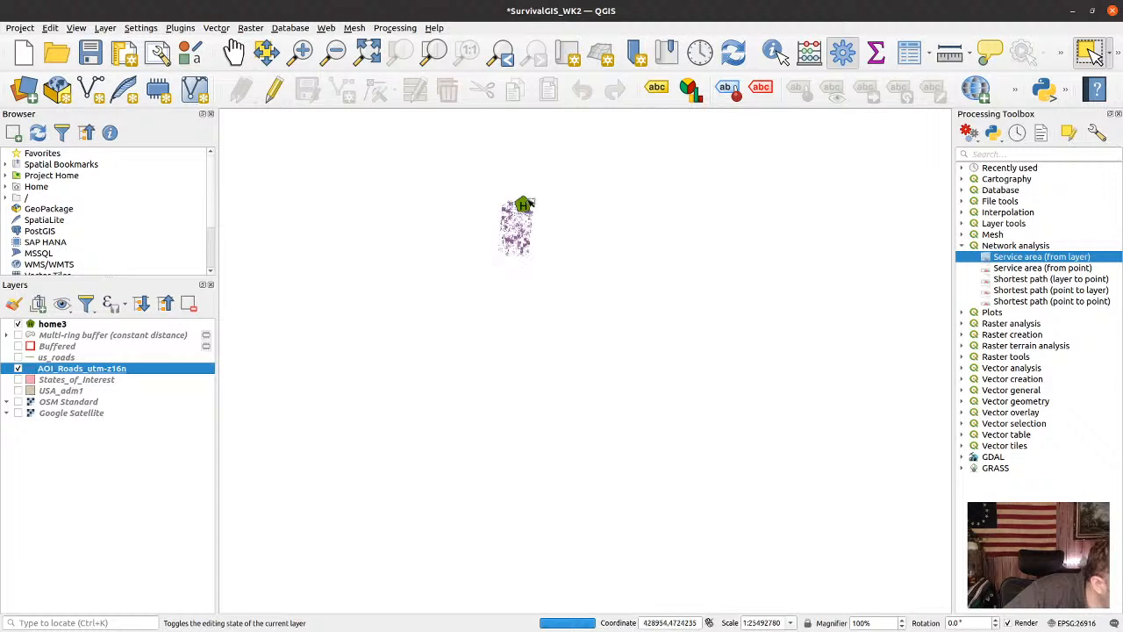
{"action": "left_click_drag", "start_coordinate": [530, 202], "coordinate": [593, 308]}
{"action": "scroll", "coordinate": [588, 311], "scroll_direction": "up", "scroll_amount": 1}
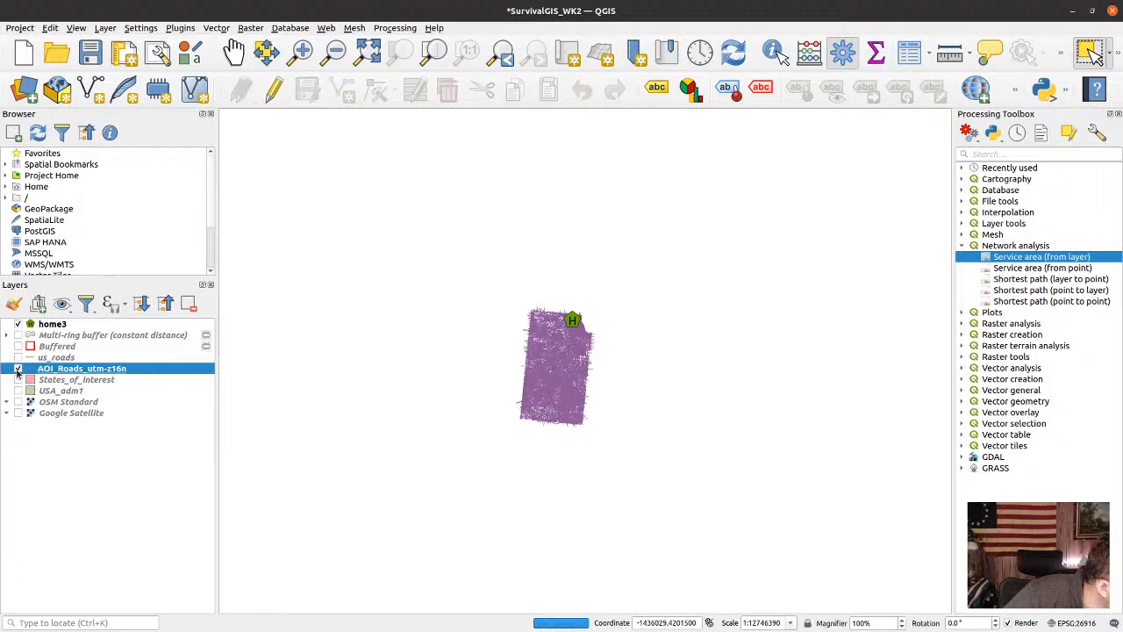
{"action": "left_click", "coordinate": [18, 369]}
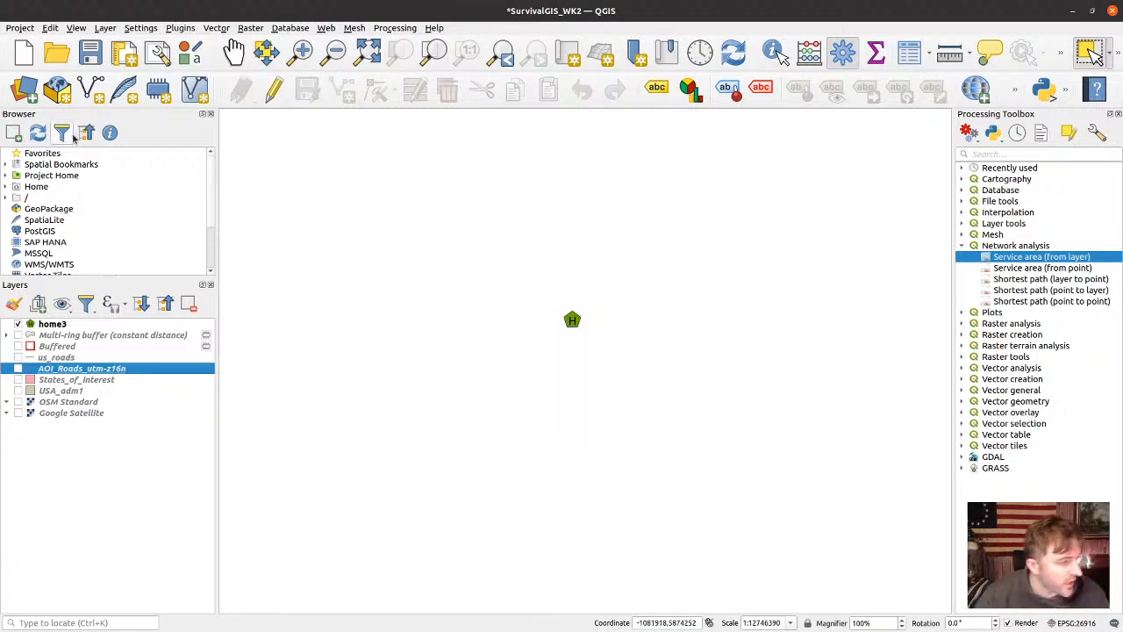
Reproject AOI_Roads_utm-z16n to the project CRS EPSG:26916 - NAD83 / UTM zone 16N as a temporary layer
{"action": "left_click", "coordinate": [216, 28]}
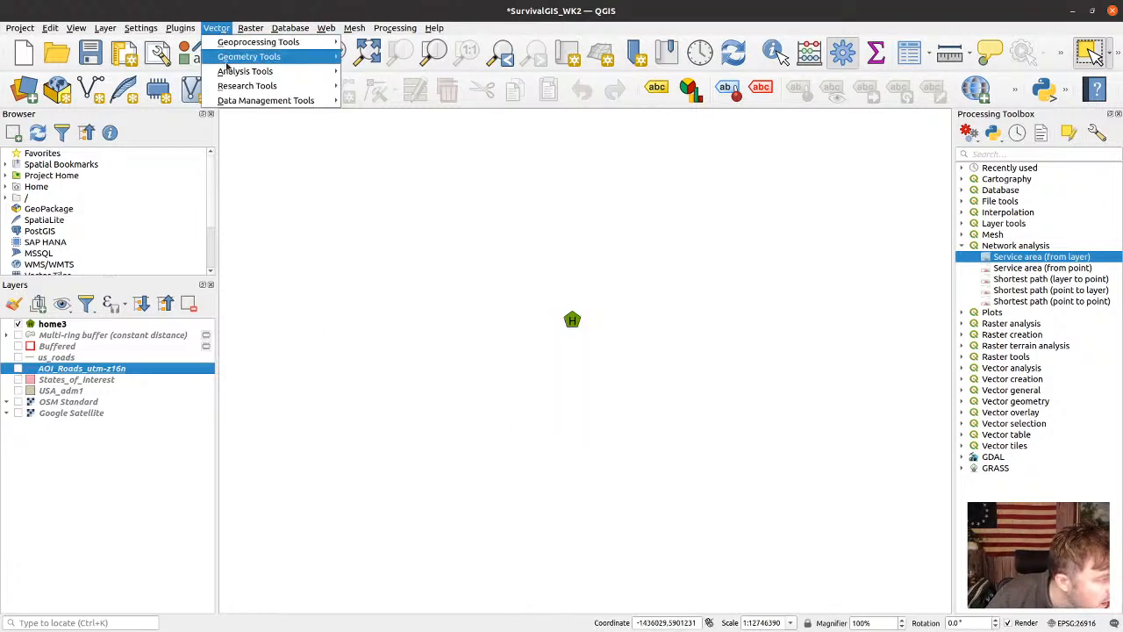
{"action": "mouse_move", "coordinate": [235, 103]}
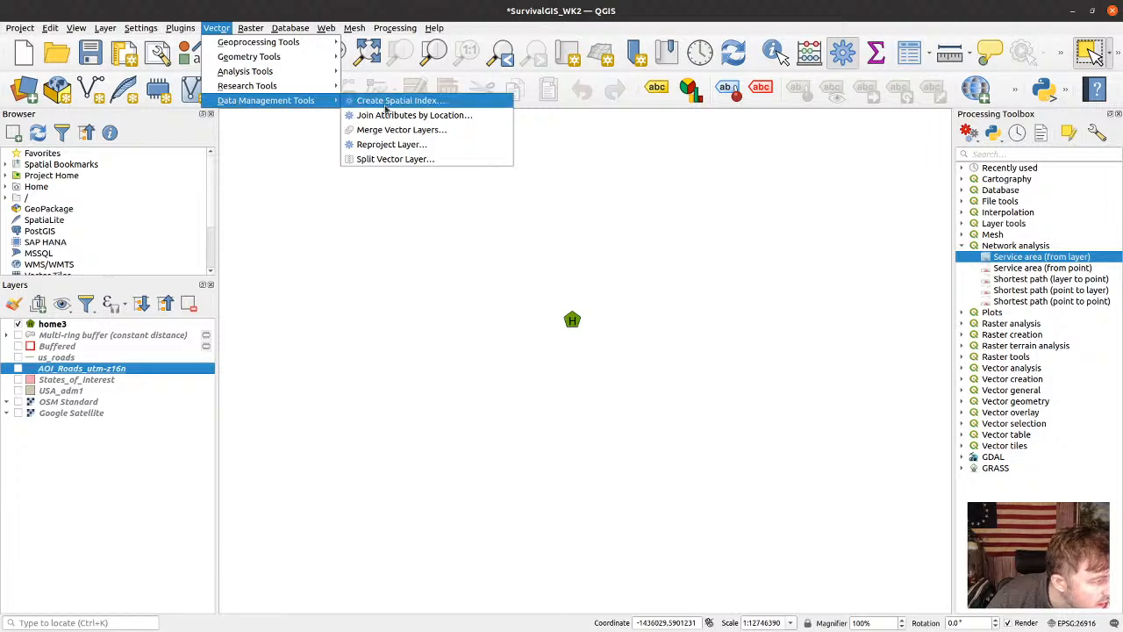
{"action": "left_click", "coordinate": [402, 145]}
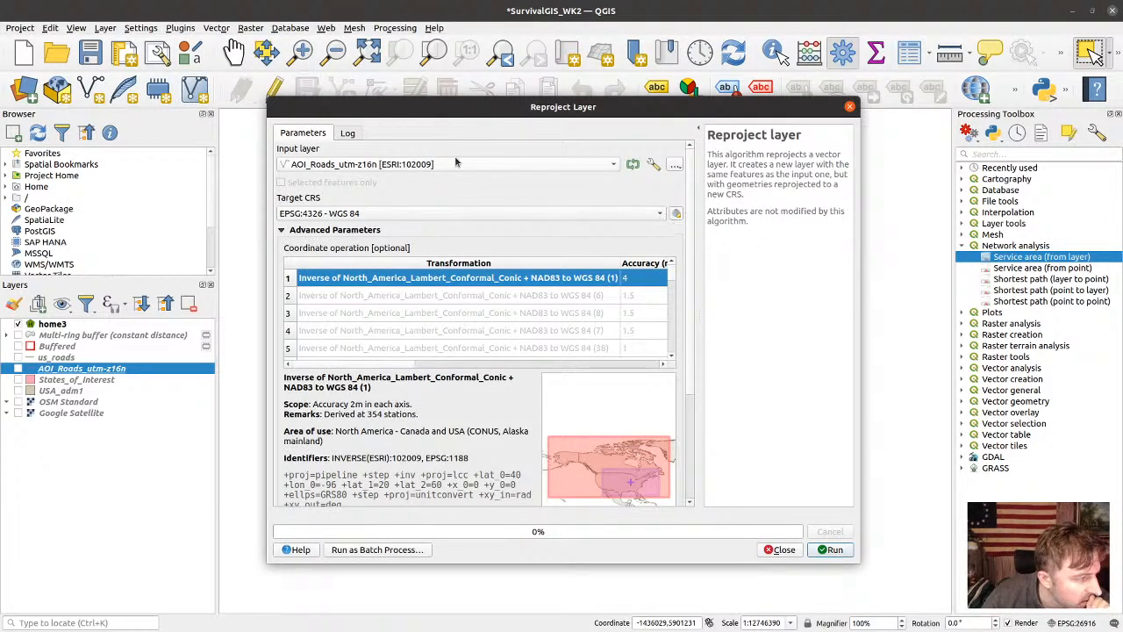
{"action": "left_click", "coordinate": [657, 217]}
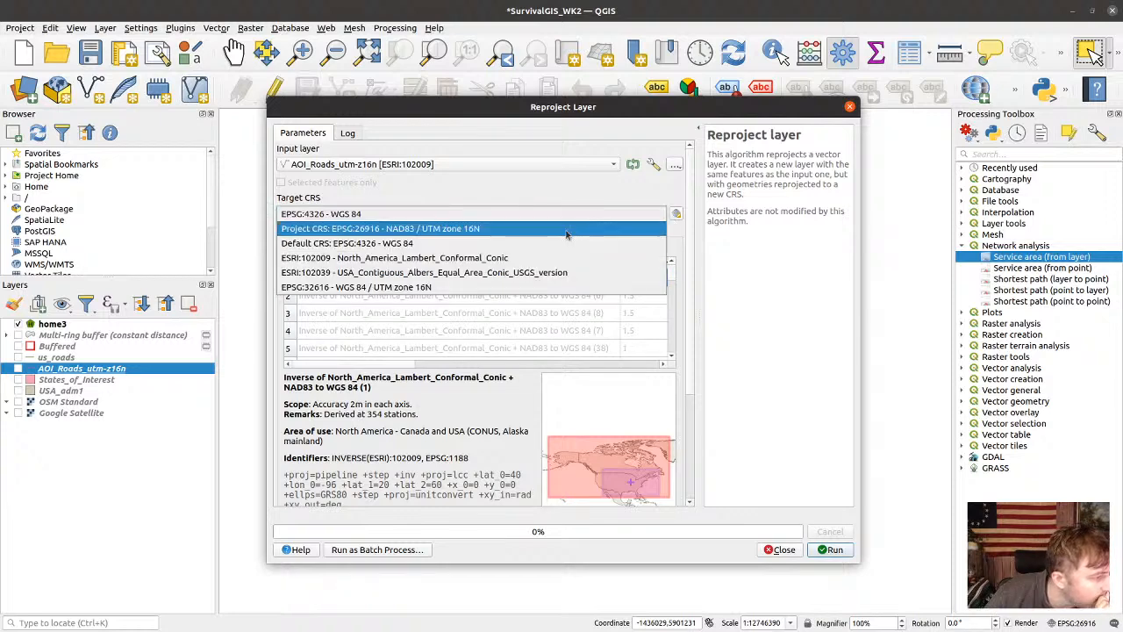
{"action": "left_click", "coordinate": [465, 230]}
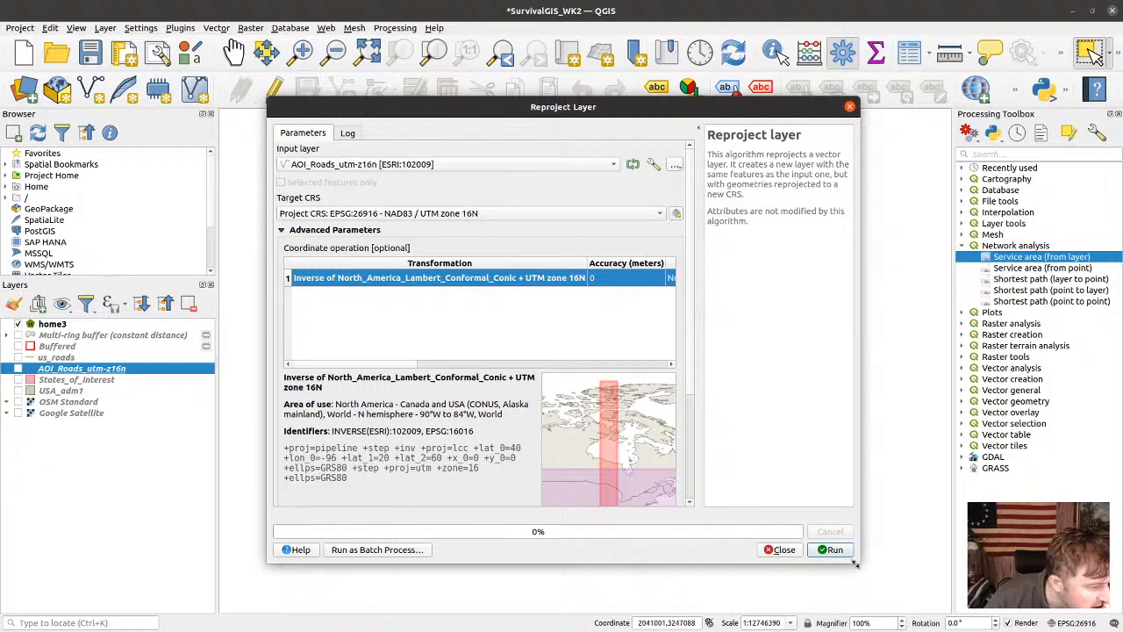
{"action": "left_click_drag", "start_coordinate": [858, 564], "coordinate": [933, 608]}
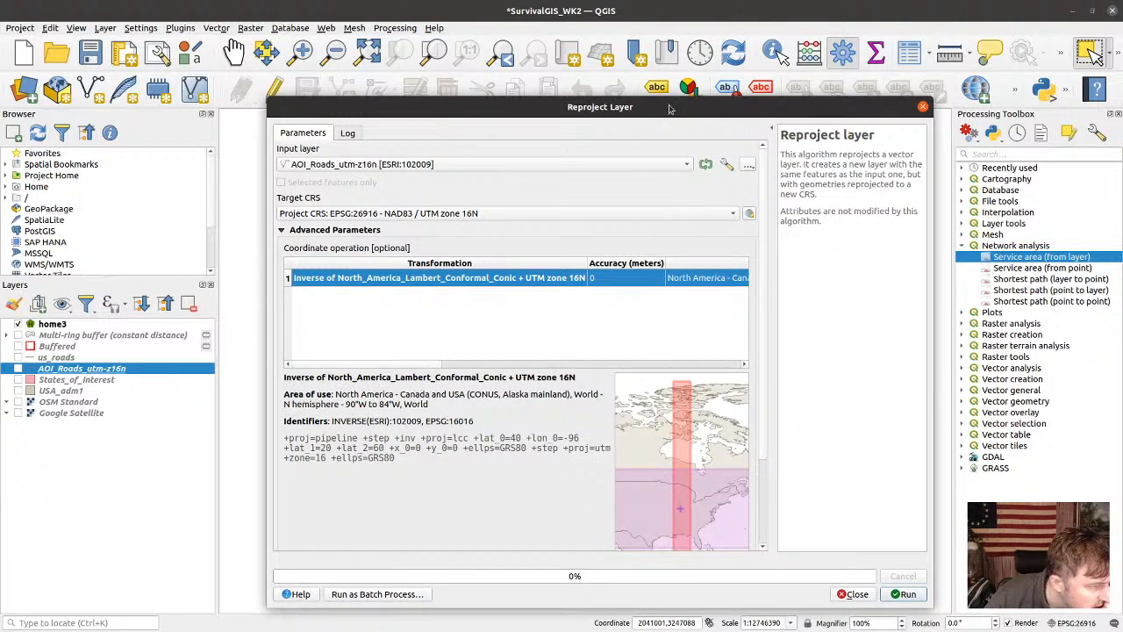
{"action": "left_click_drag", "start_coordinate": [668, 107], "coordinate": [617, 28]}
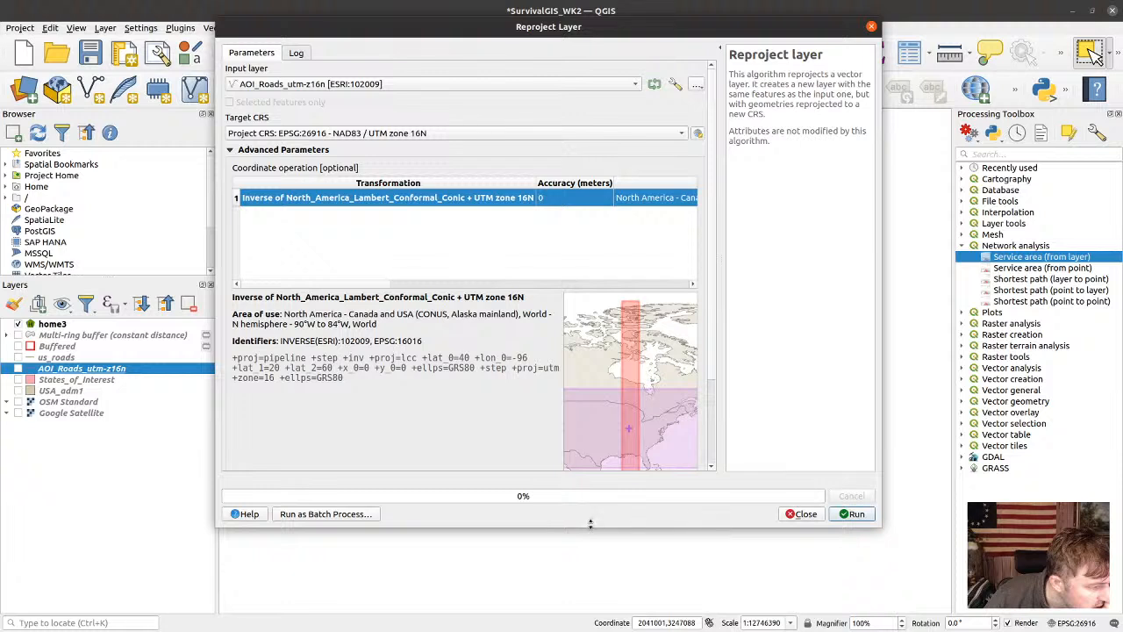
{"action": "left_click_drag", "start_coordinate": [590, 523], "coordinate": [590, 576]}
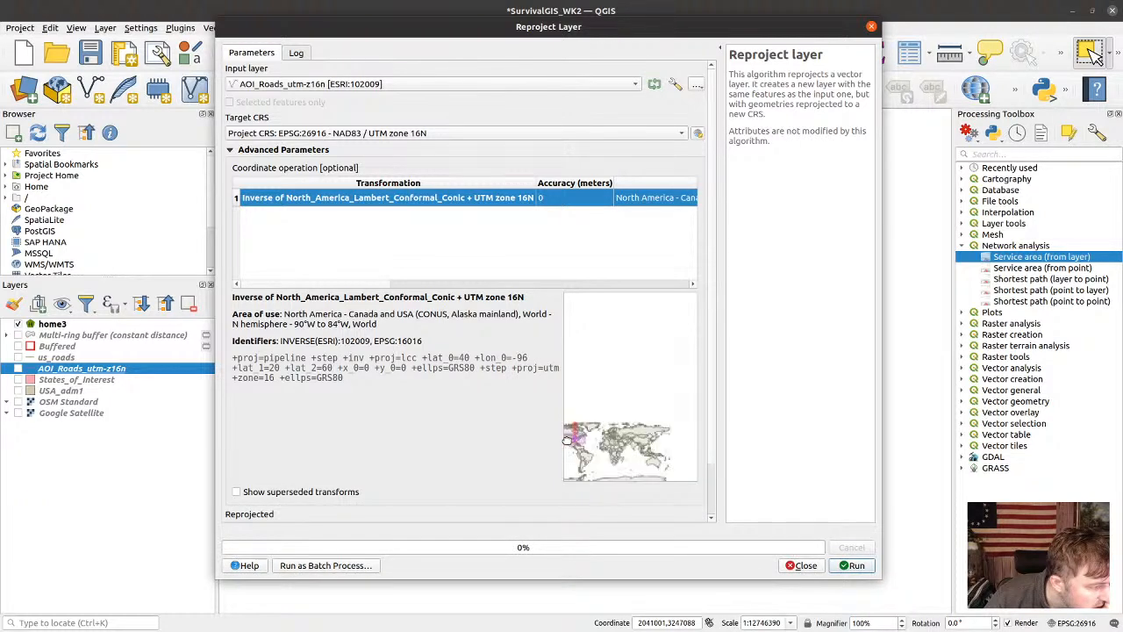
{"action": "scroll", "coordinate": [385, 388], "scroll_direction": "down", "scroll_amount": 2}
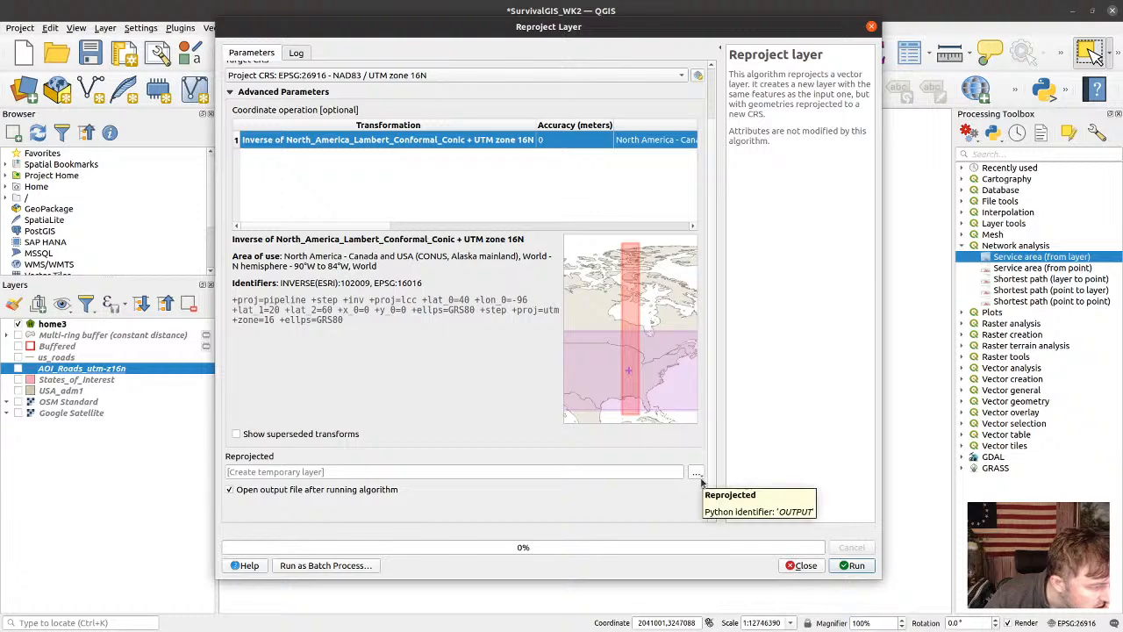
{"action": "left_click", "coordinate": [851, 566]}
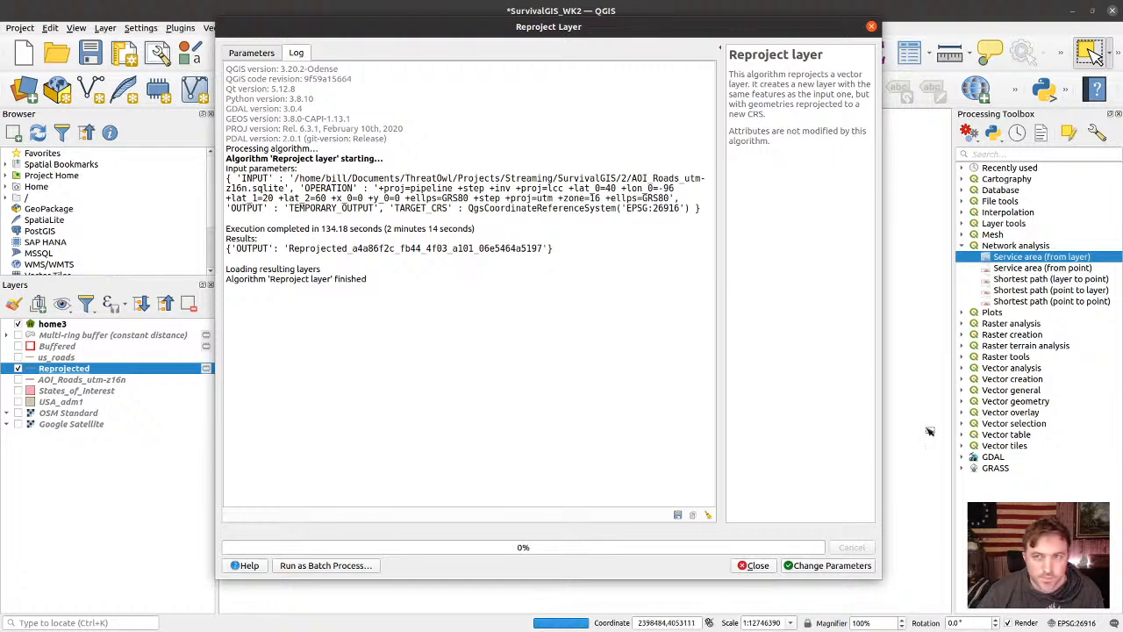
{"action": "left_click", "coordinate": [753, 565]}
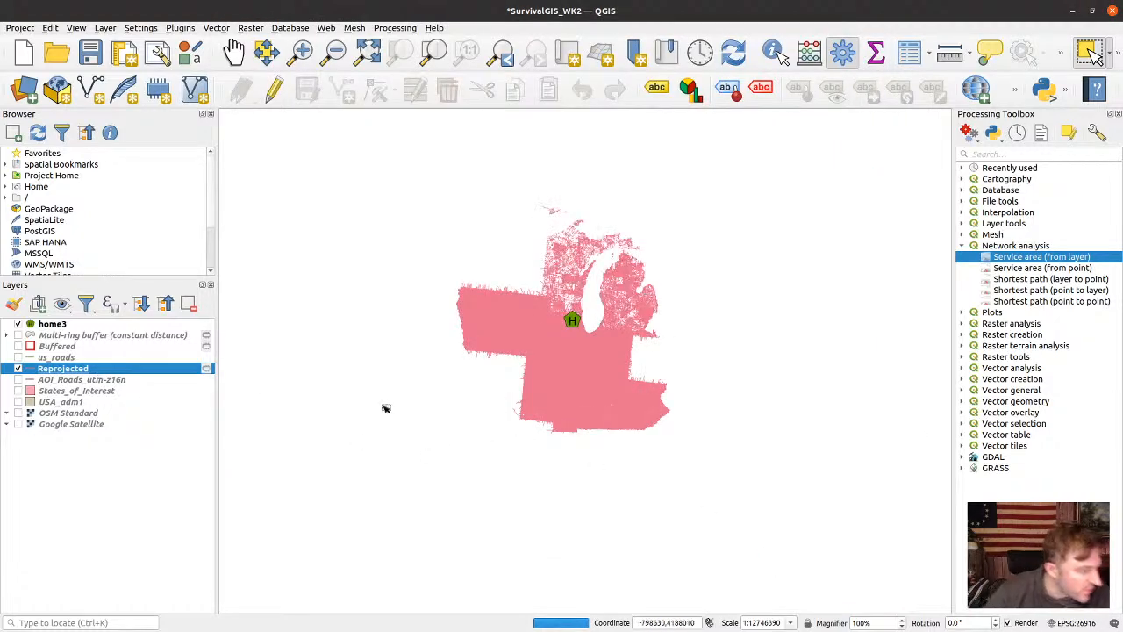
{"action": "scroll", "coordinate": [566, 314], "scroll_direction": "up", "scroll_amount": 5}
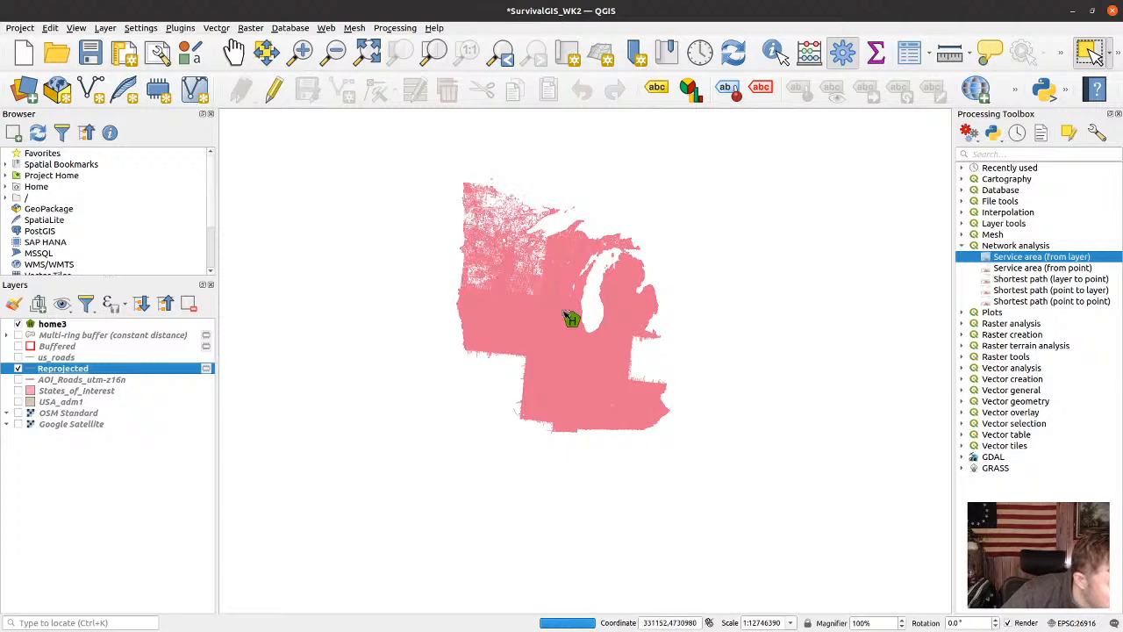
{"action": "scroll", "coordinate": [566, 314], "scroll_direction": "down", "scroll_amount": 1}
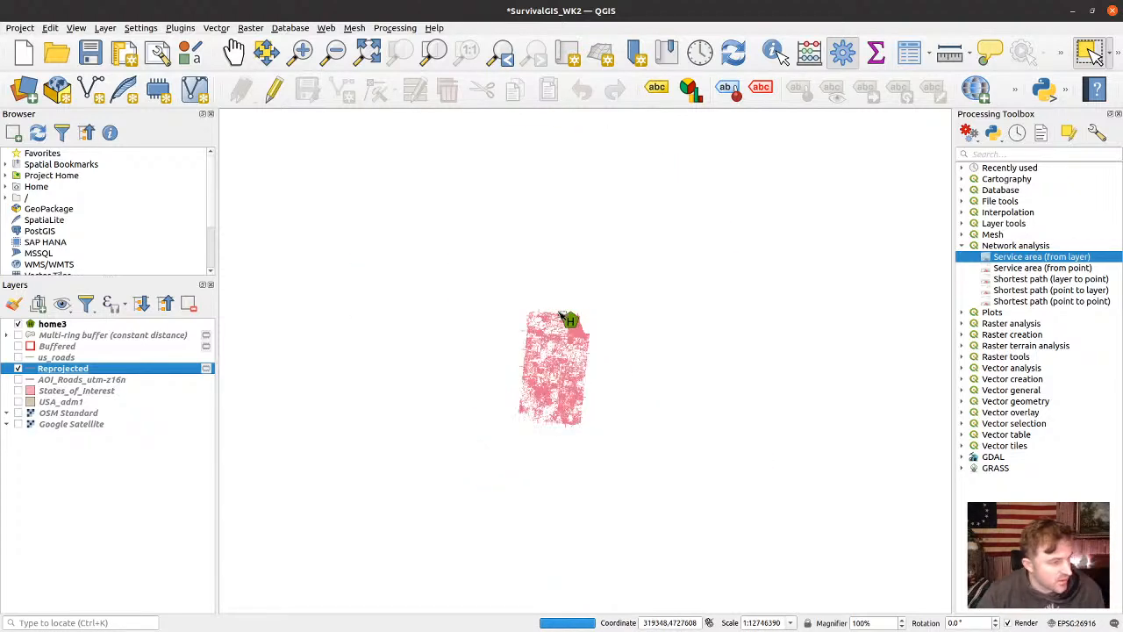
Export the Reprojected layer in SpatiaLite format as AOI_Roads_UTMZ16N.sqlite in the SurvivalGIS/2 folder, using CRS EPSG:26916 - NAD83 / UTM zone 16N
{"action": "right_click", "coordinate": [73, 370]}
{"action": "mouse_move", "coordinate": [165, 331]}
{"action": "mouse_move", "coordinate": [99, 317]}
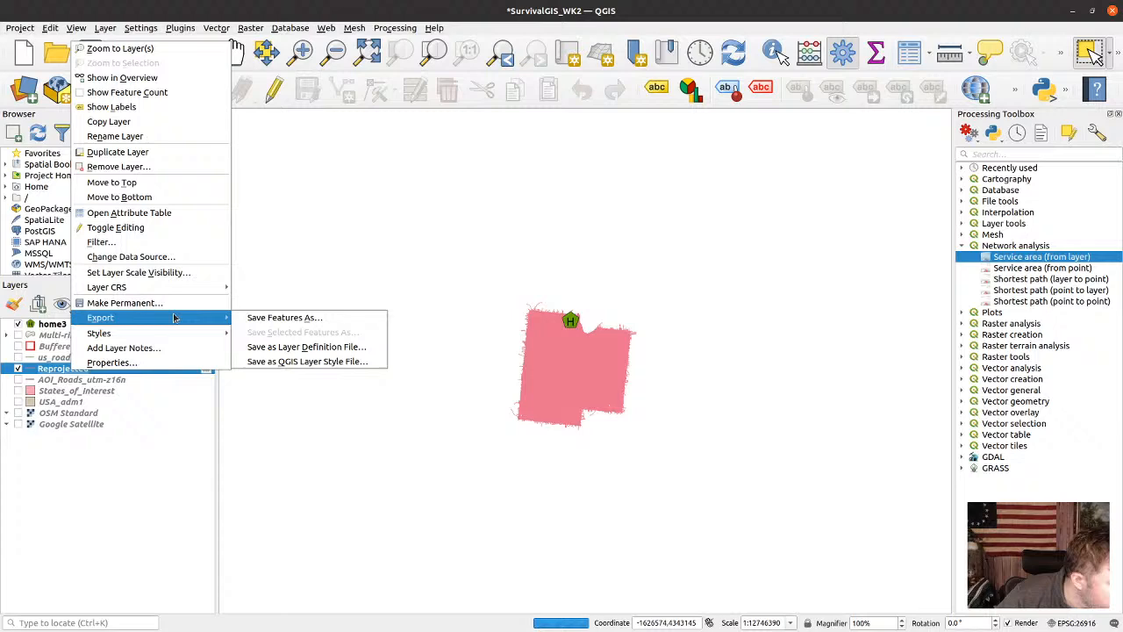
{"action": "left_click", "coordinate": [346, 317]}
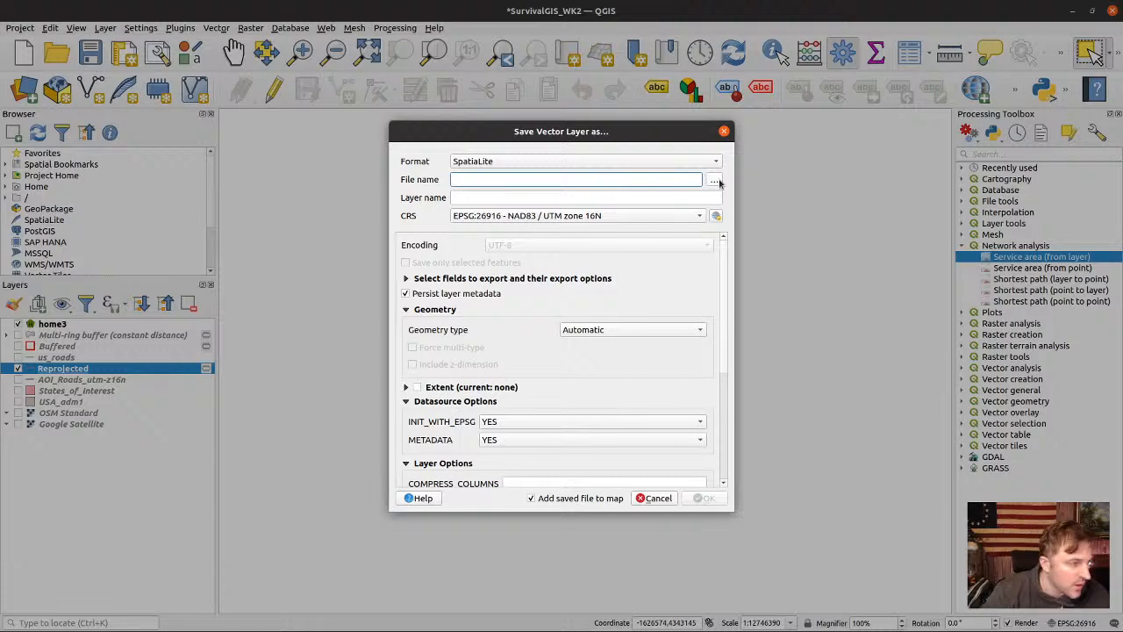
{"action": "left_click", "coordinate": [714, 180]}
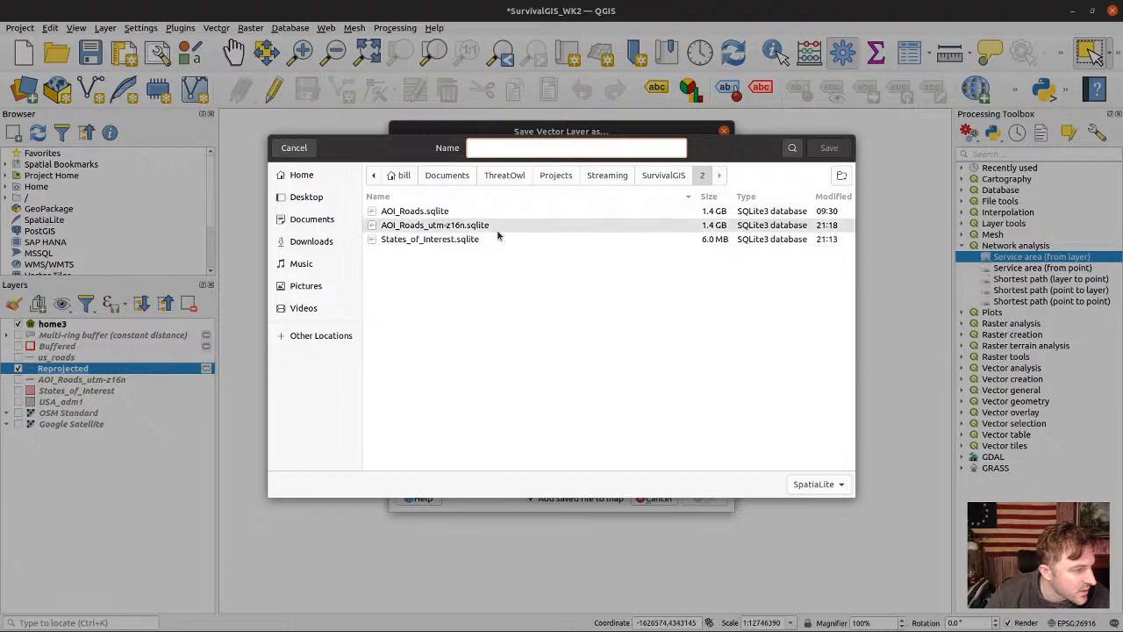
{"action": "left_click", "coordinate": [497, 227]}
{"action": "left_click", "coordinate": [510, 149]}
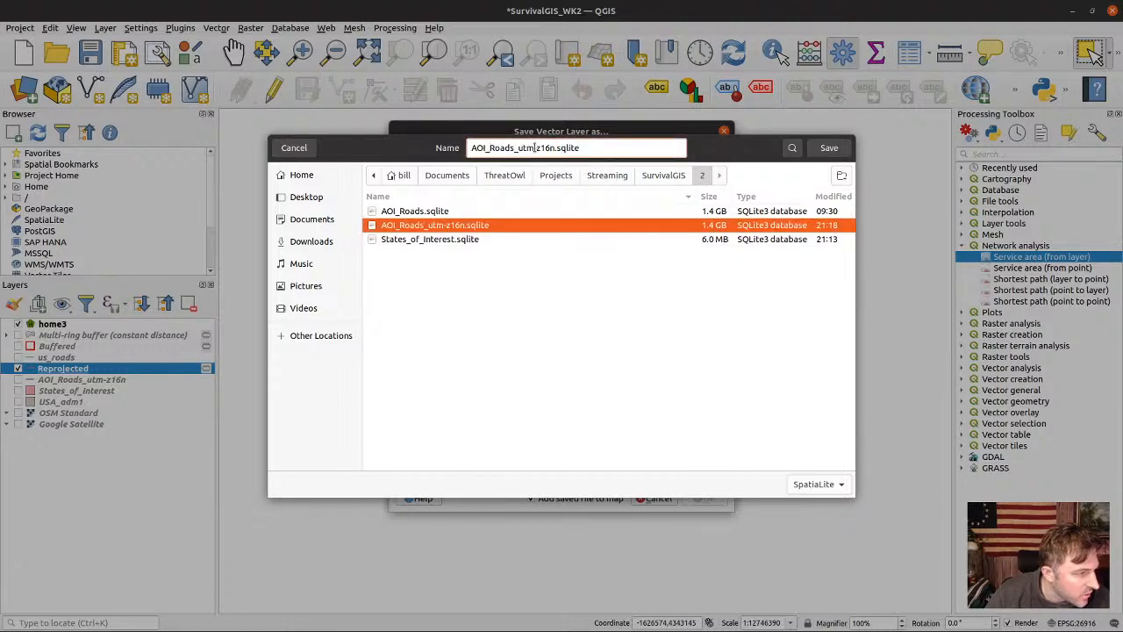
{"action": "key", "text": "BackSpace"}
{"action": "key", "text": "Delete"}
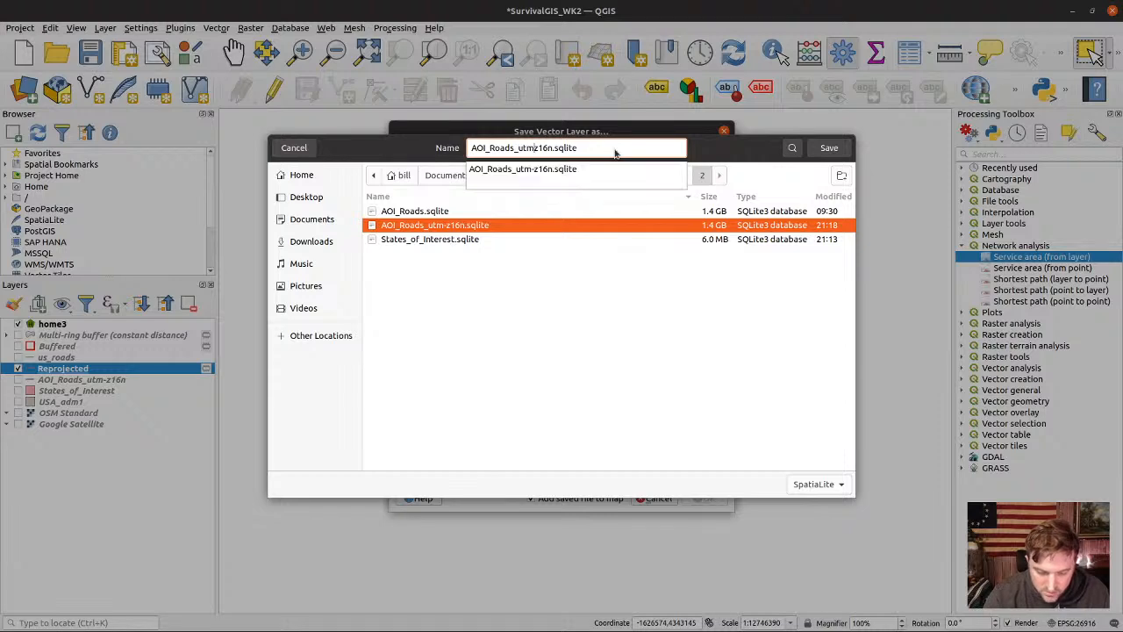
{"action": "type", "text": "Z"}
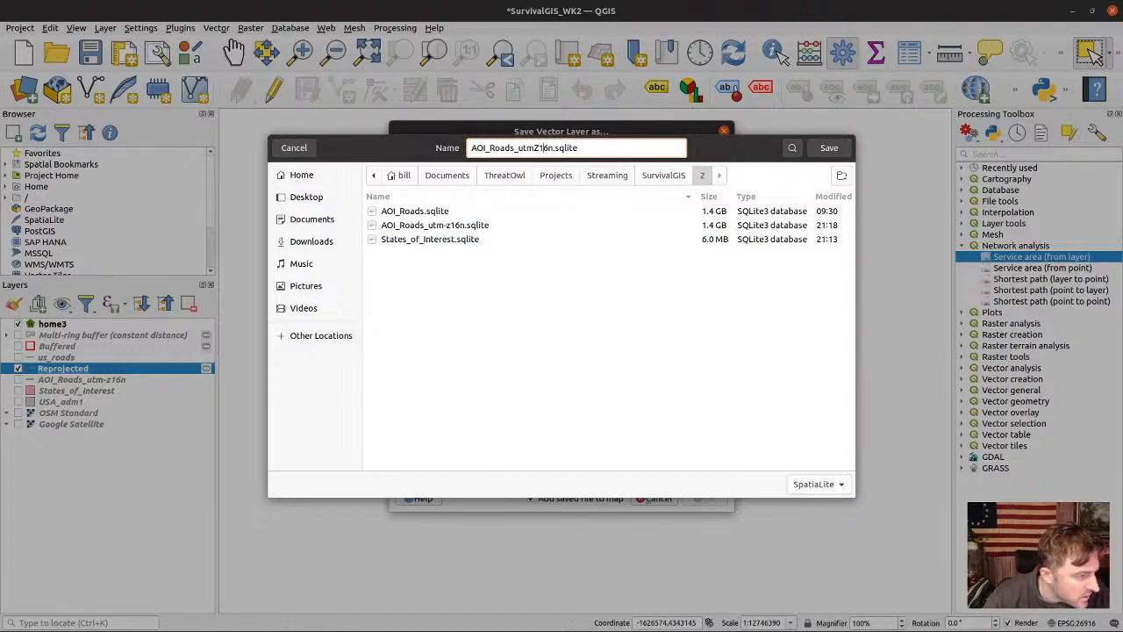
{"action": "key", "text": "Right"}
{"action": "key", "text": "Delete"}
{"action": "type", "text": "N"}
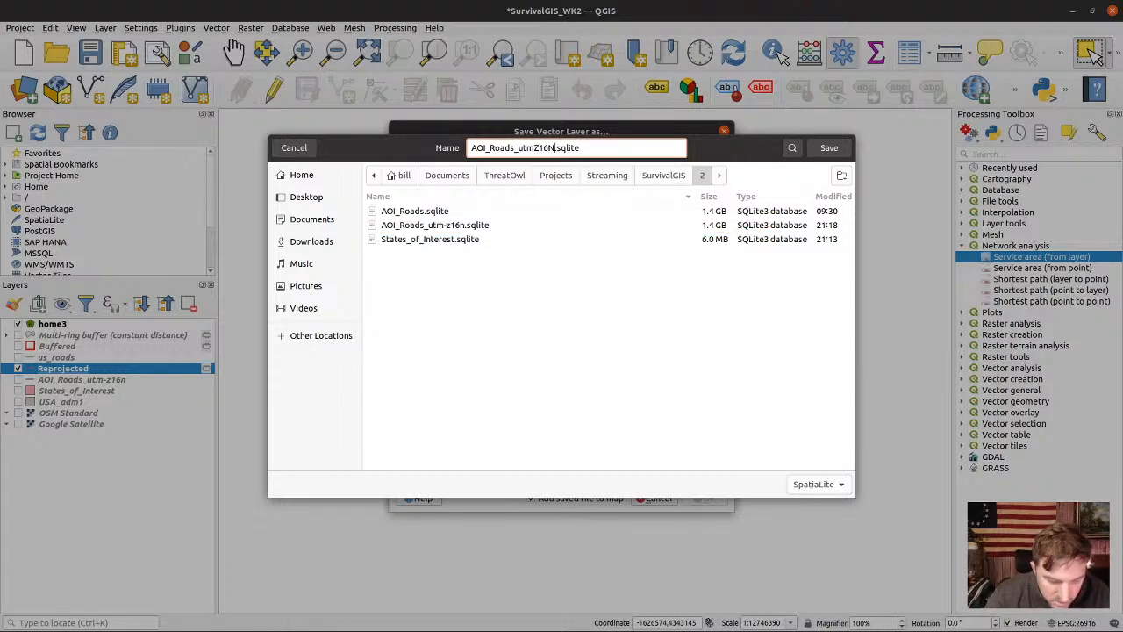
{"action": "key", "text": "Left"}
{"action": "key", "text": "Left"}
{"action": "key", "text": "Left"}
{"action": "key", "text": "Left"}
{"action": "key", "text": "BackSpace"}
{"action": "key", "text": "BackSpace"}
{"action": "key", "text": "BackSpace"}
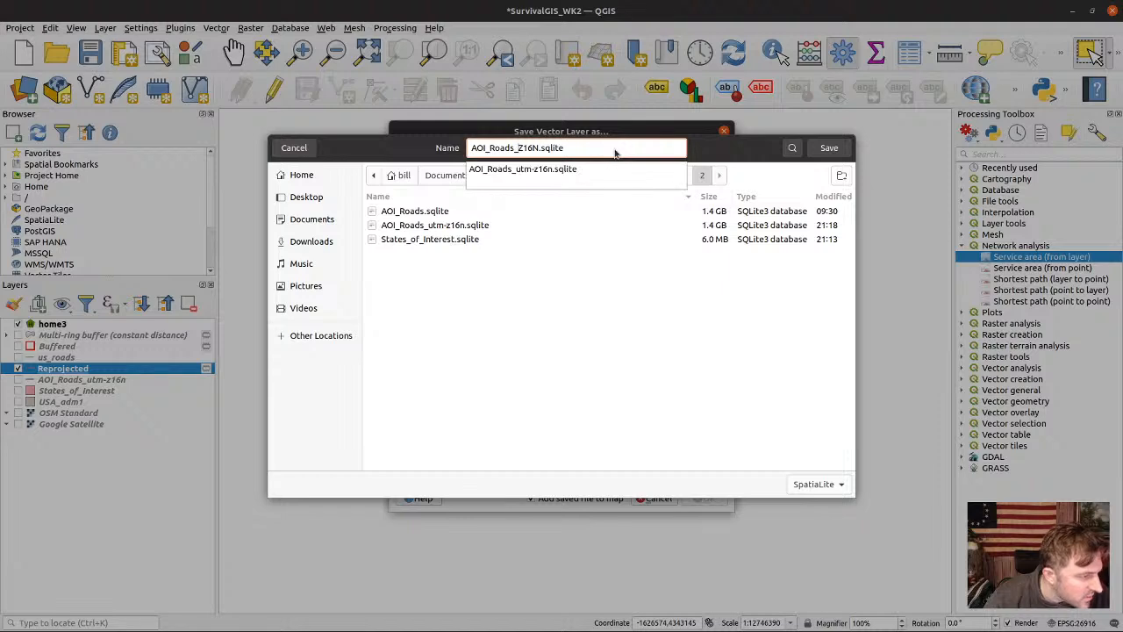
{"action": "type", "text": "UTM"}
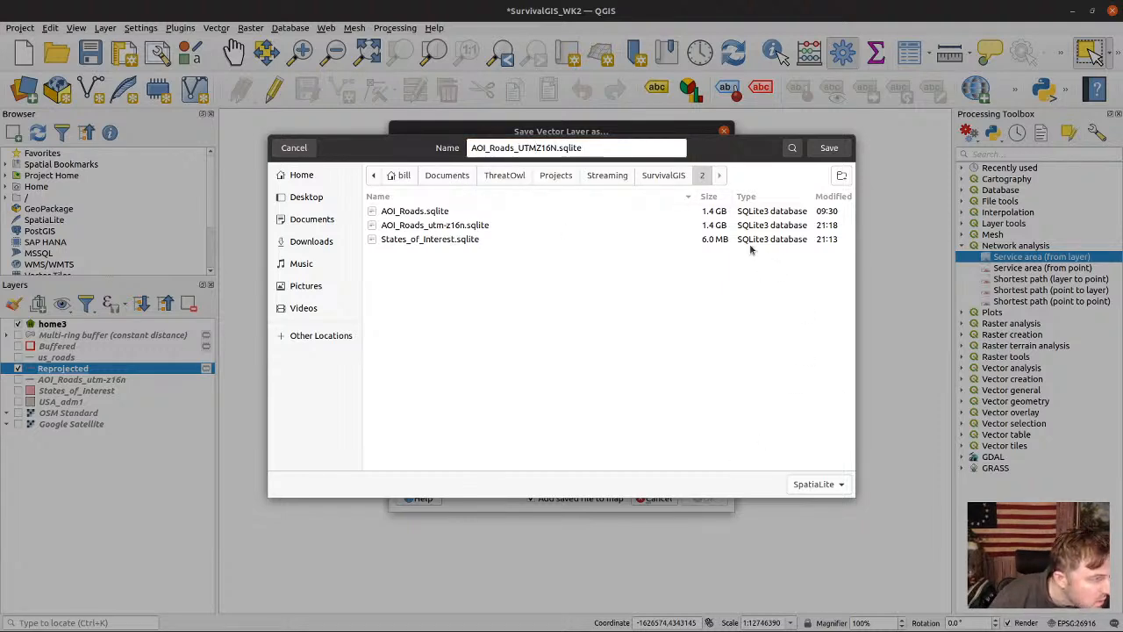
{"action": "left_click", "coordinate": [825, 149]}
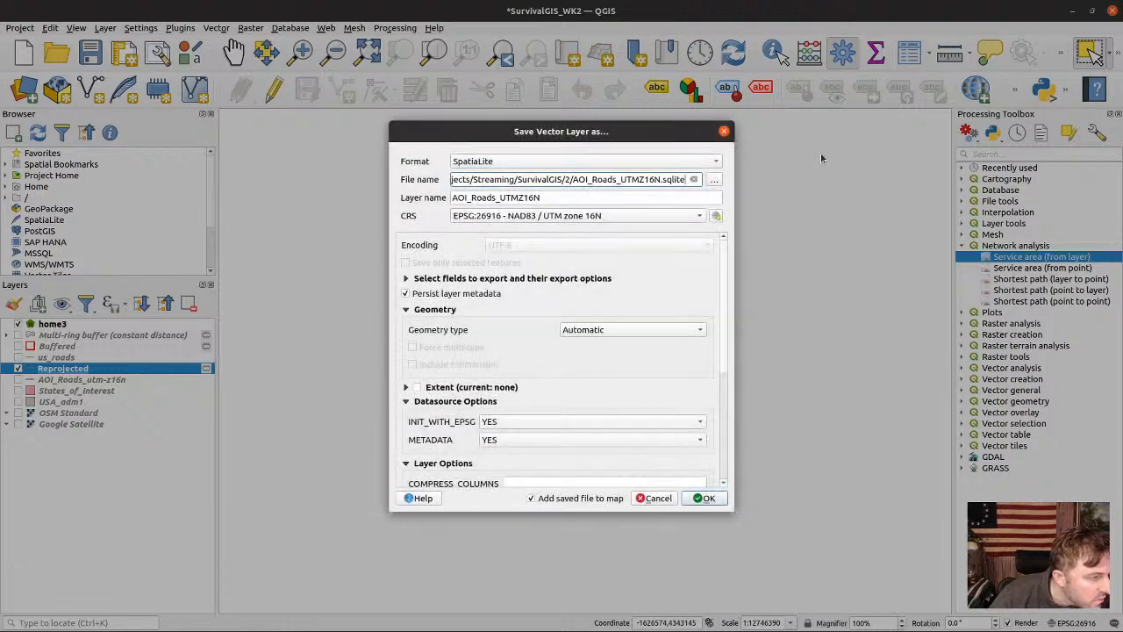
{"action": "left_click", "coordinate": [703, 497]}
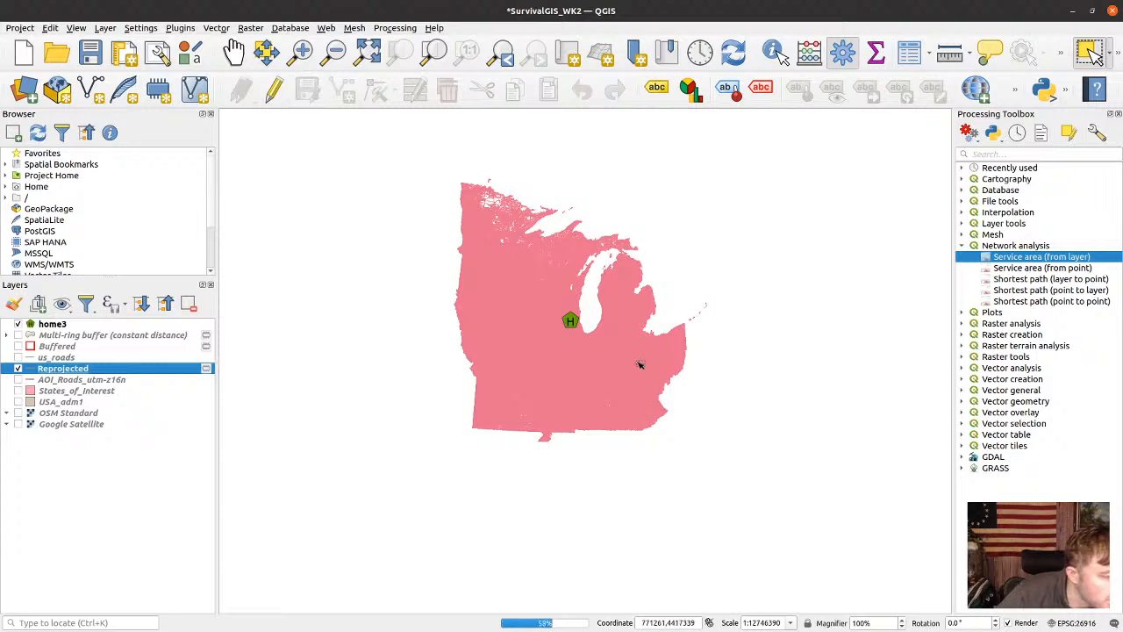
Examine the reprojected roads around the home3 point at closer range while the export runs
{"action": "scroll", "coordinate": [571, 320], "scroll_direction": "up", "scroll_amount": 1}
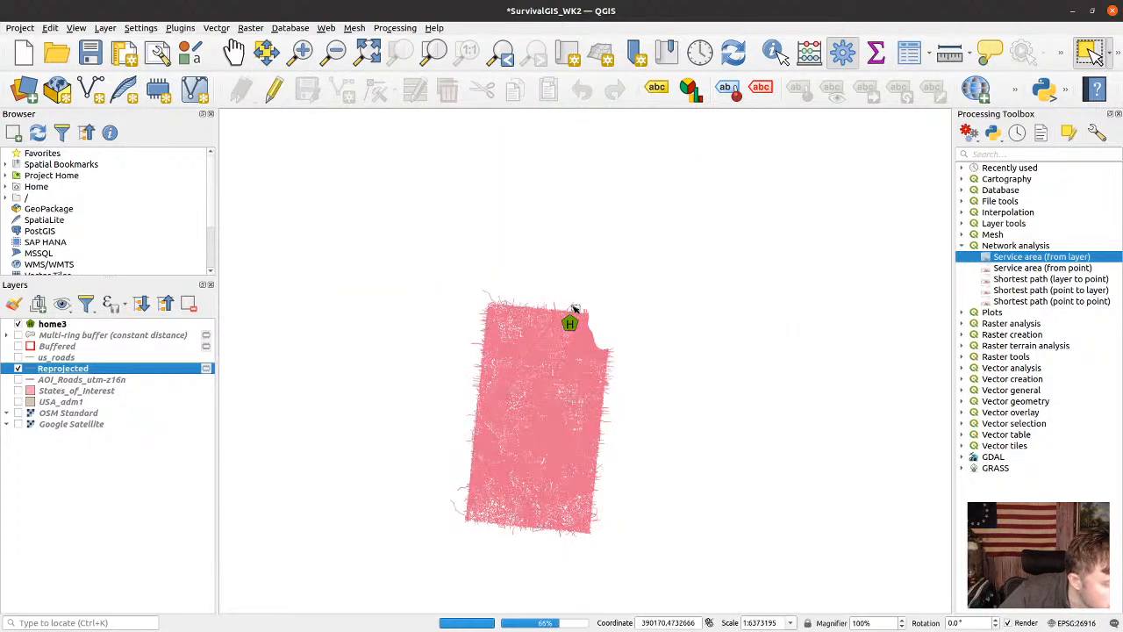
{"action": "scroll", "coordinate": [572, 312], "scroll_direction": "up", "scroll_amount": 1}
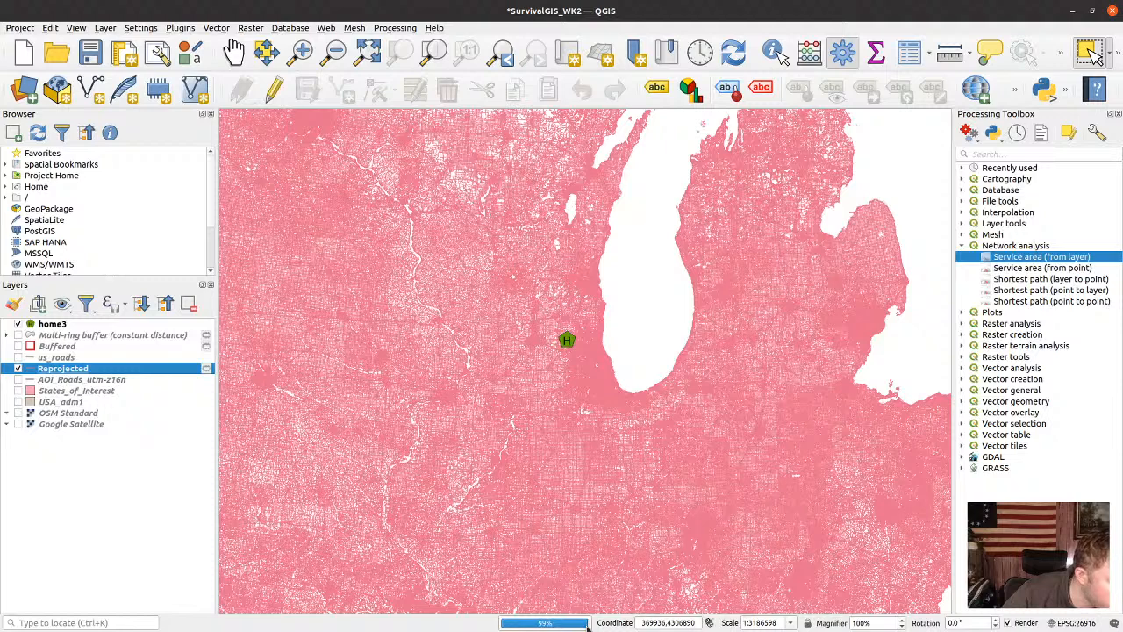
{"action": "mouse_move", "coordinate": [588, 625]}
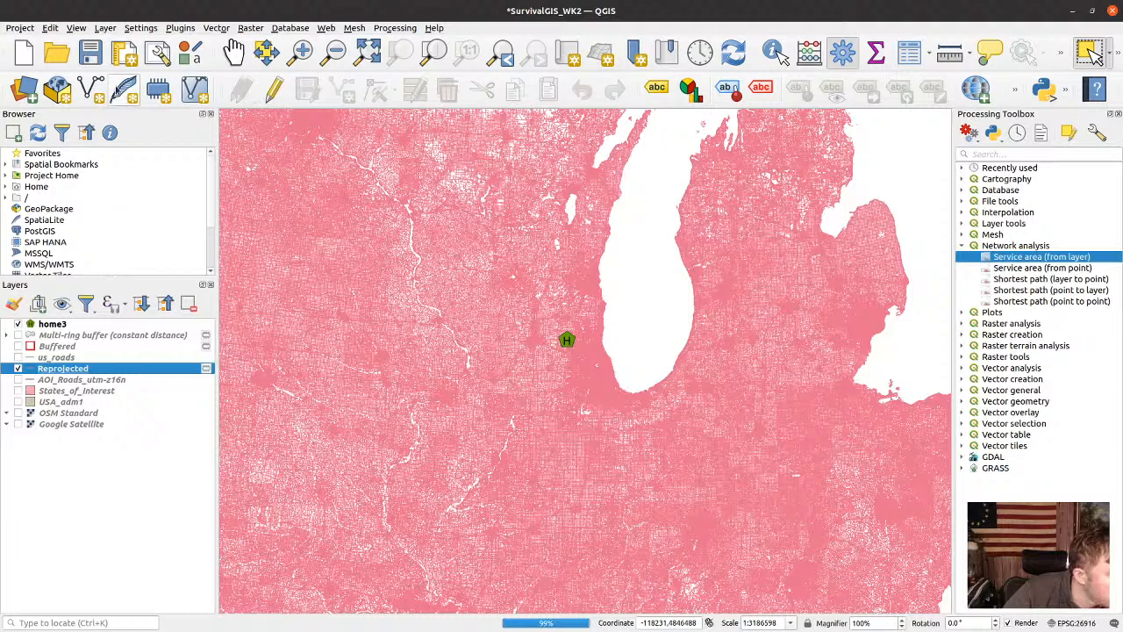
{"action": "left_click", "coordinate": [98, 59]}
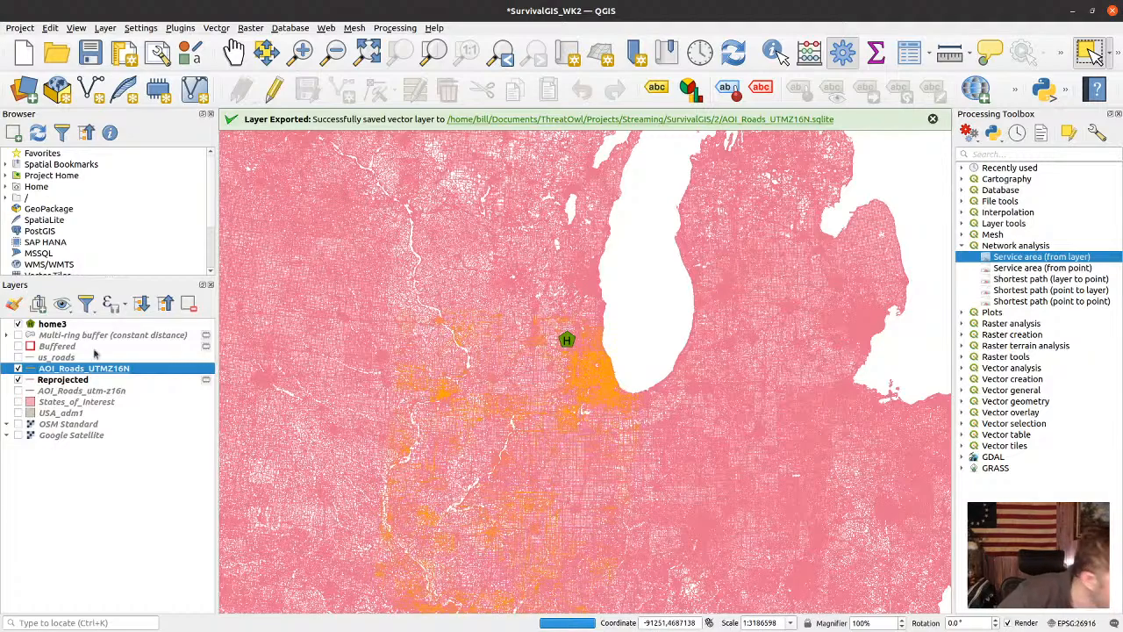
Remove the temporary Reprojected layer from the project and hide the AOI_Roads_UTMZ16N layer
{"action": "right_click", "coordinate": [56, 380]}
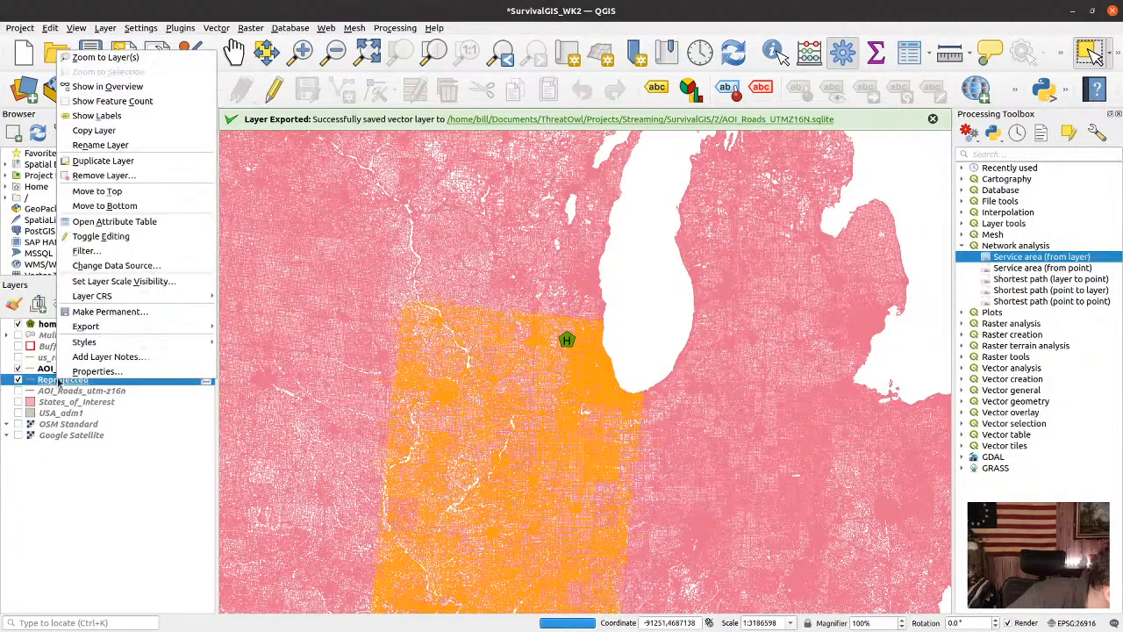
{"action": "left_click", "coordinate": [111, 182]}
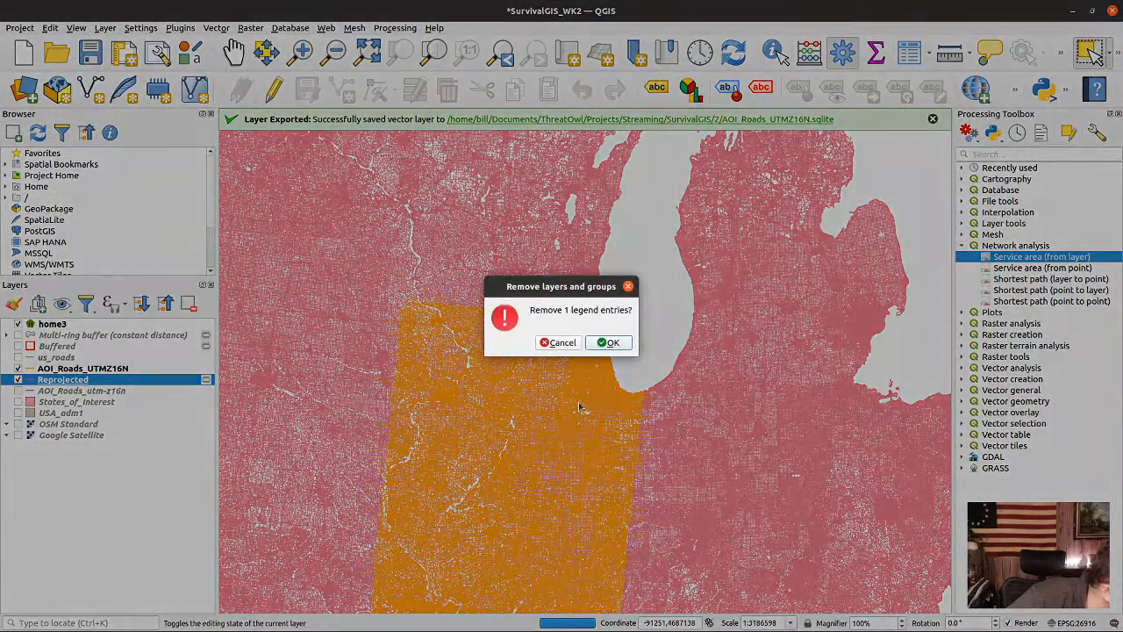
{"action": "left_click", "coordinate": [598, 346]}
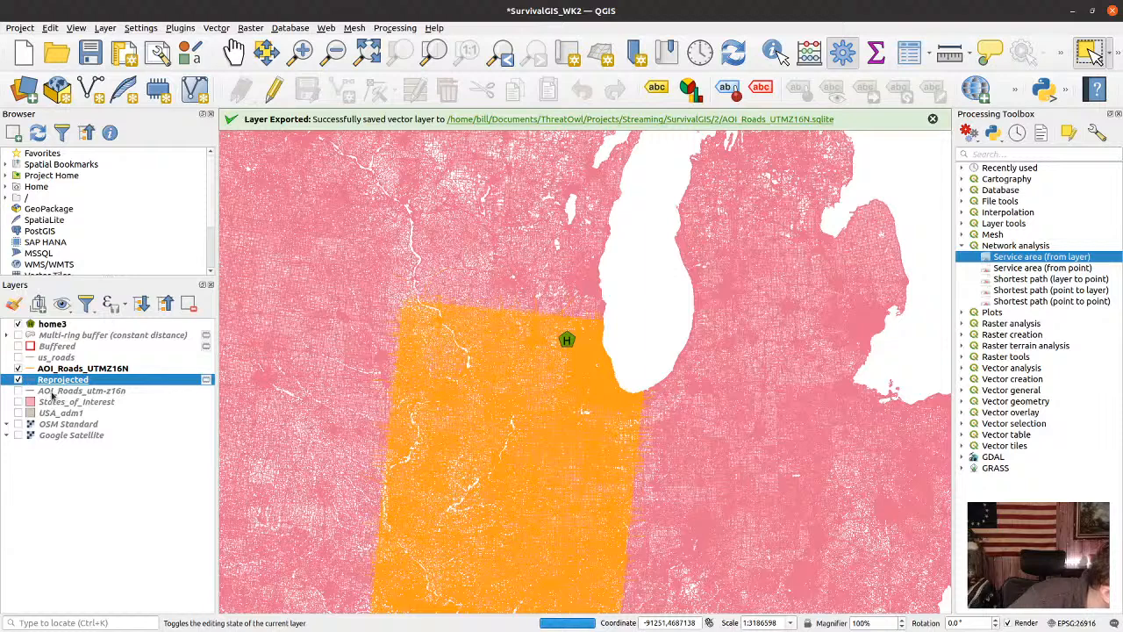
{"action": "left_click", "coordinate": [17, 368]}
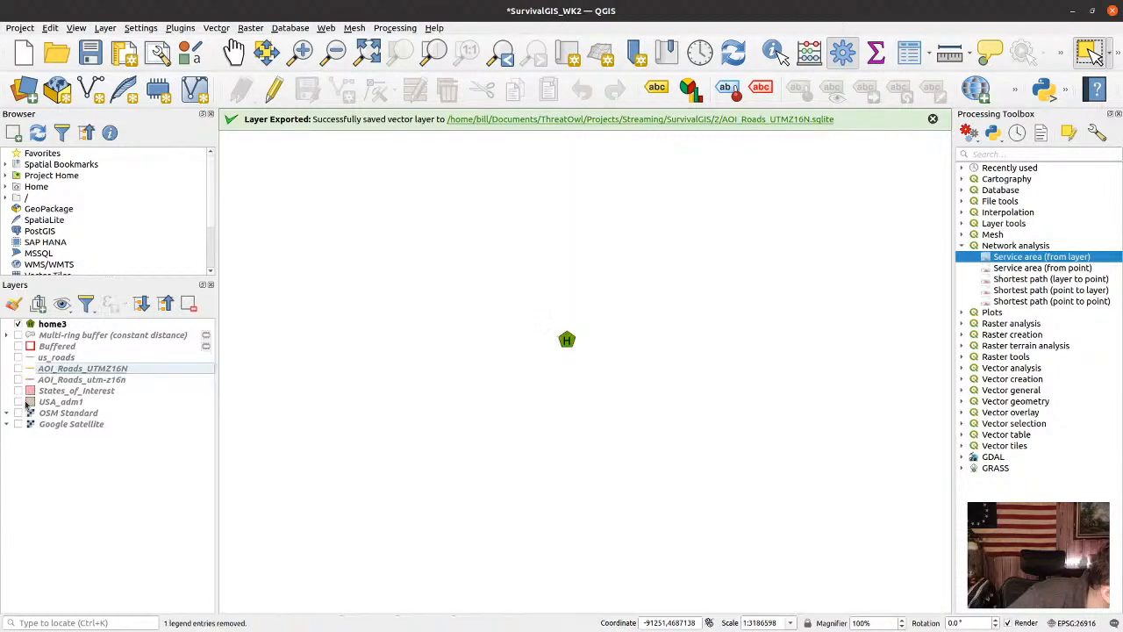
Remove the AOI_Roads_utm-z16n layer from the project
{"action": "left_click", "coordinate": [85, 381]}
{"action": "right_click", "coordinate": [85, 381]}
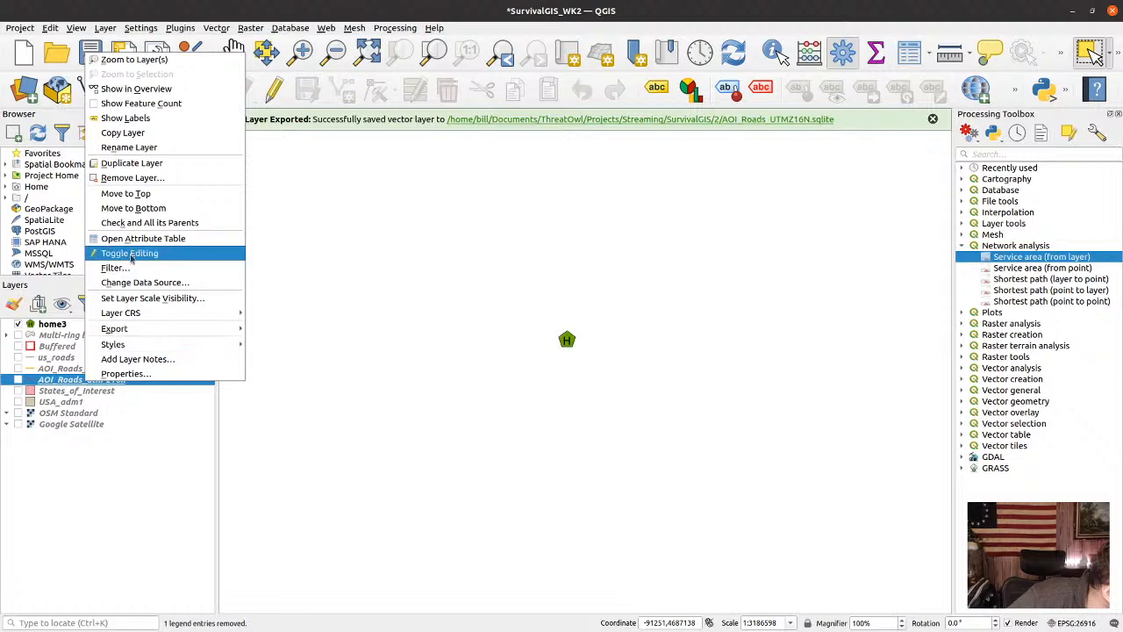
{"action": "left_click", "coordinate": [132, 178]}
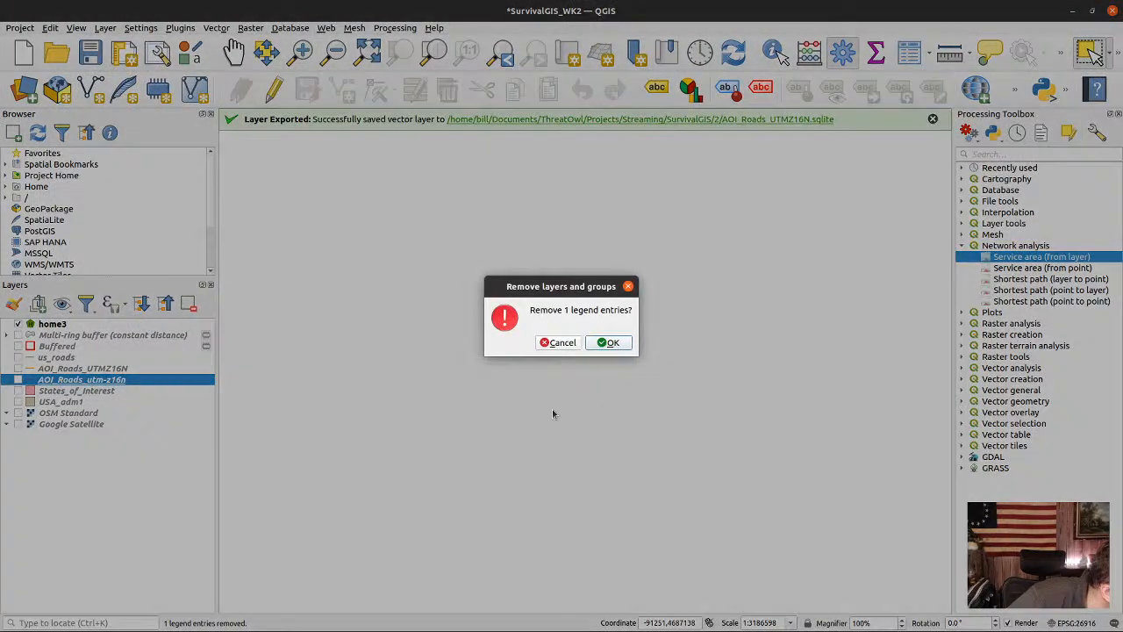
{"action": "left_click", "coordinate": [601, 344]}
Show the Buffered and AOI_Roads_UTMZ16N layers together and compare them around the home3 point at close range
{"action": "right_click", "coordinate": [53, 348]}
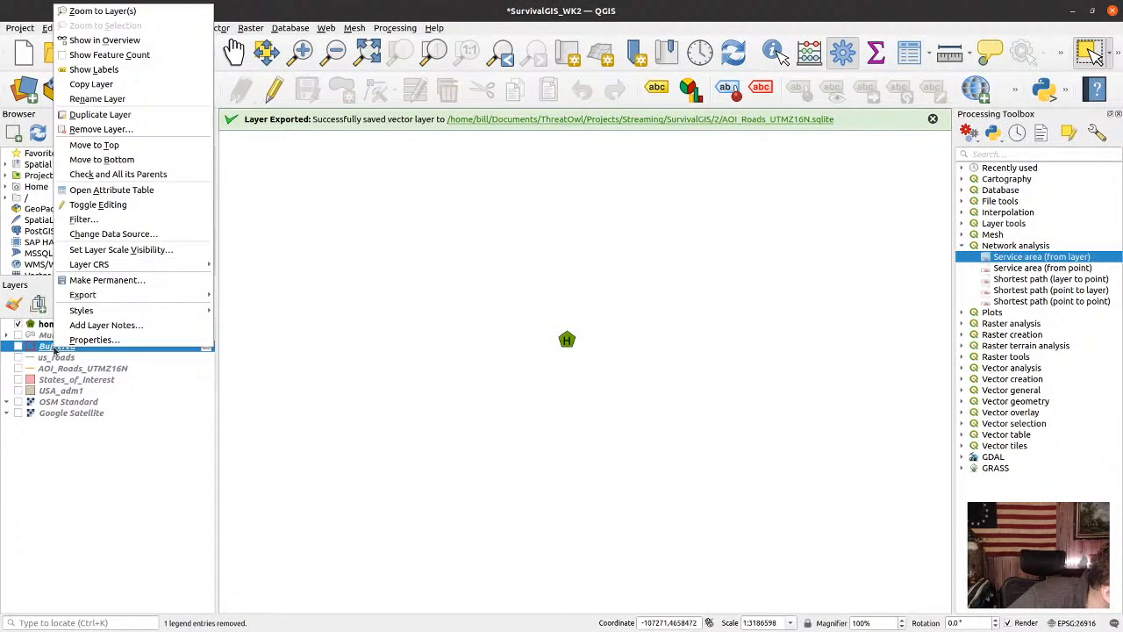
{"action": "left_click", "coordinate": [23, 351]}
{"action": "left_click", "coordinate": [18, 347]}
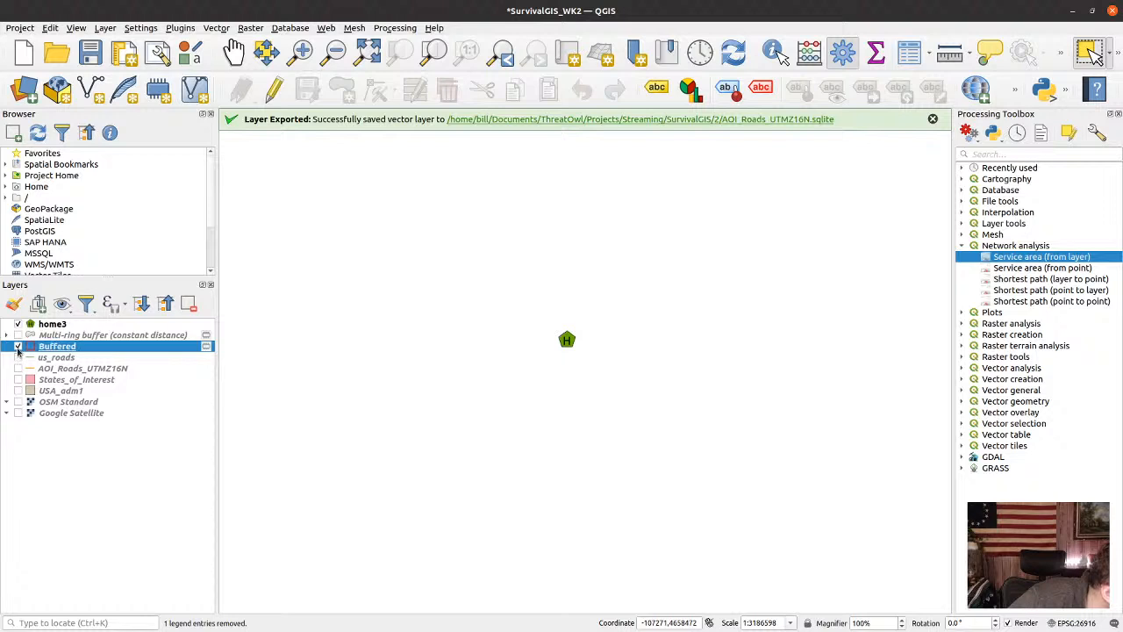
{"action": "scroll", "coordinate": [579, 341], "scroll_direction": "up", "scroll_amount": 6}
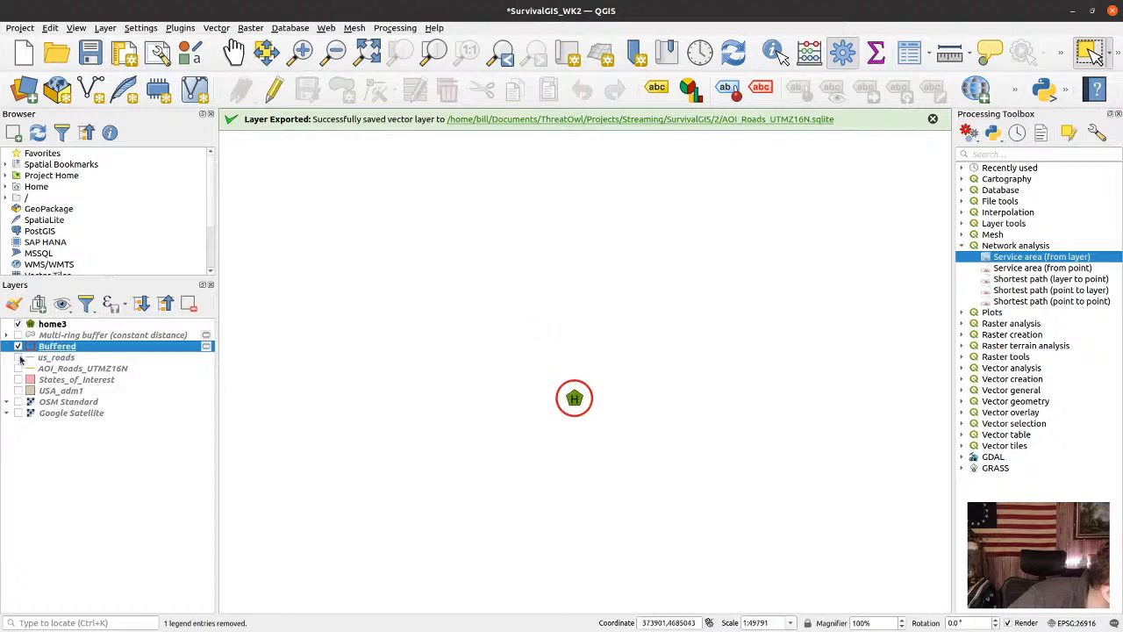
{"action": "left_click", "coordinate": [18, 368]}
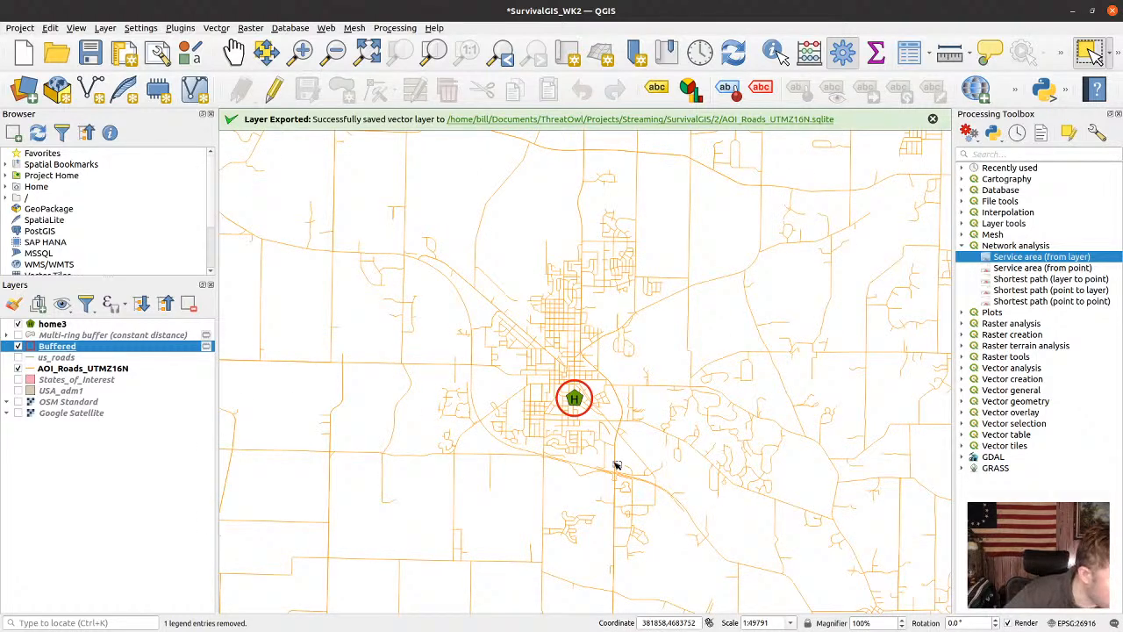
{"action": "scroll", "coordinate": [507, 420], "scroll_direction": "down", "scroll_amount": 1}
{"action": "scroll", "coordinate": [507, 421], "scroll_direction": "up", "scroll_amount": 1}
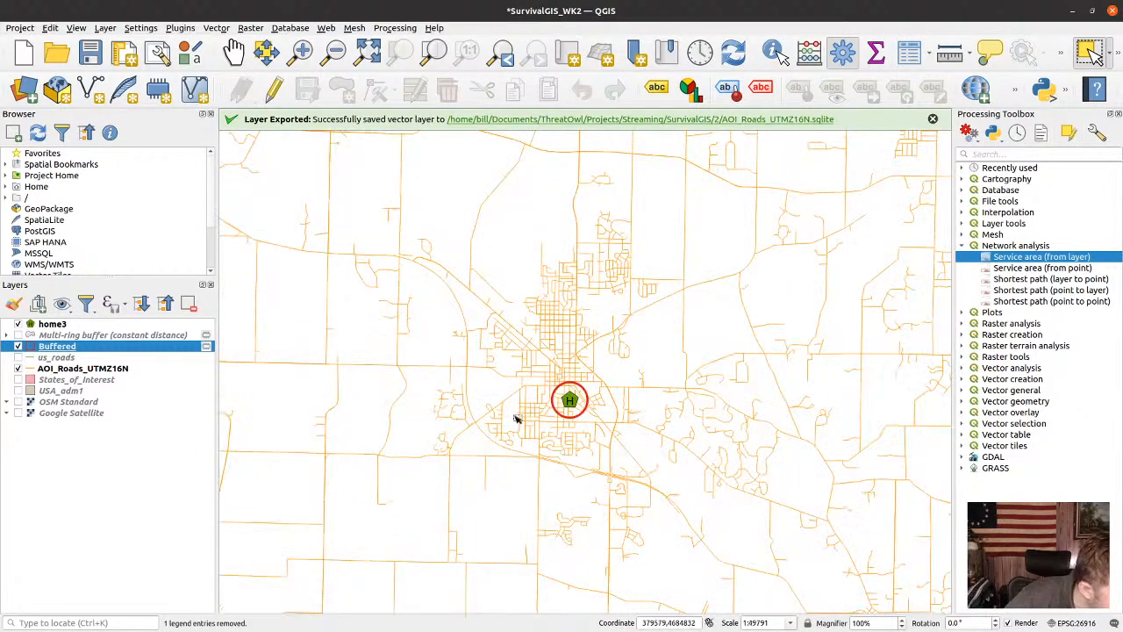
{"action": "scroll", "coordinate": [579, 399], "scroll_direction": "up", "scroll_amount": 1}
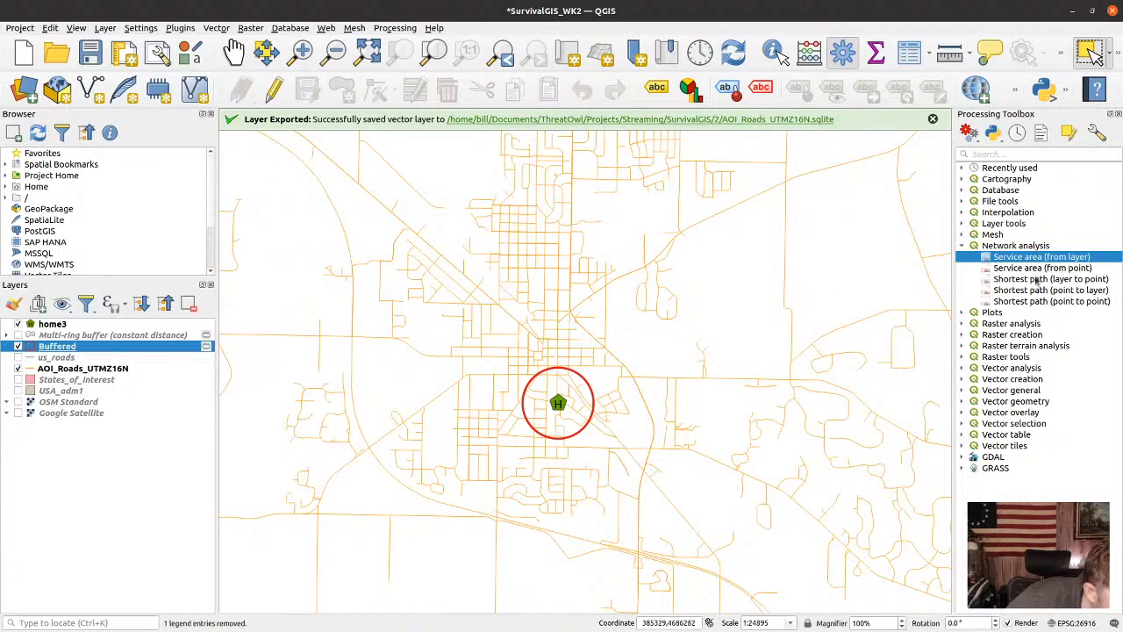
{"action": "double_click", "coordinate": [1055, 258]}
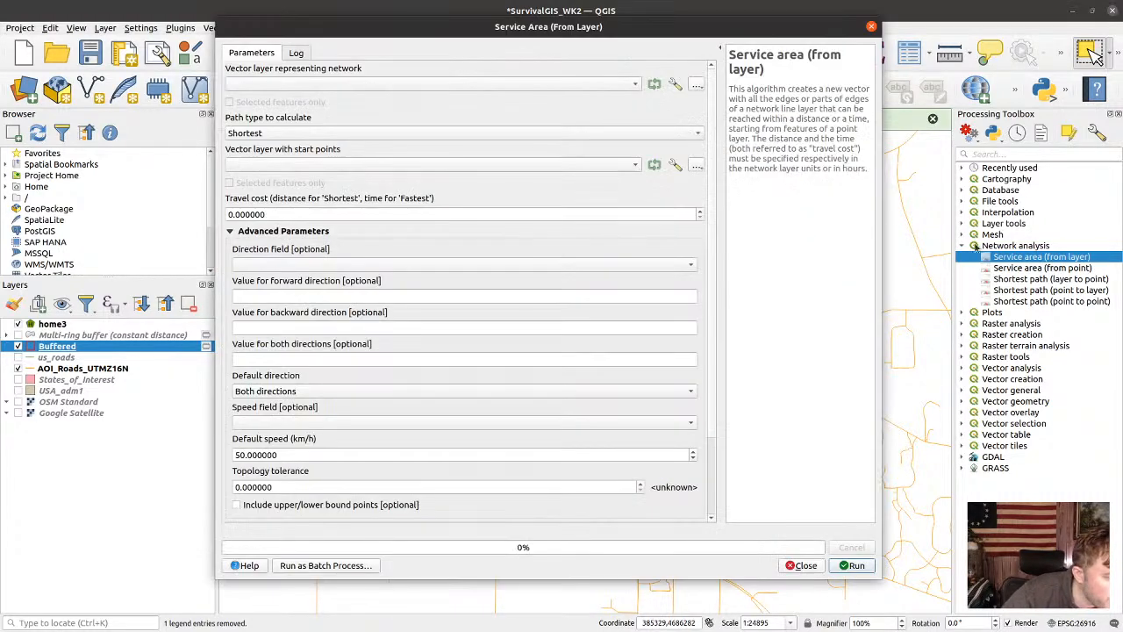
{"action": "left_click", "coordinate": [635, 86]}
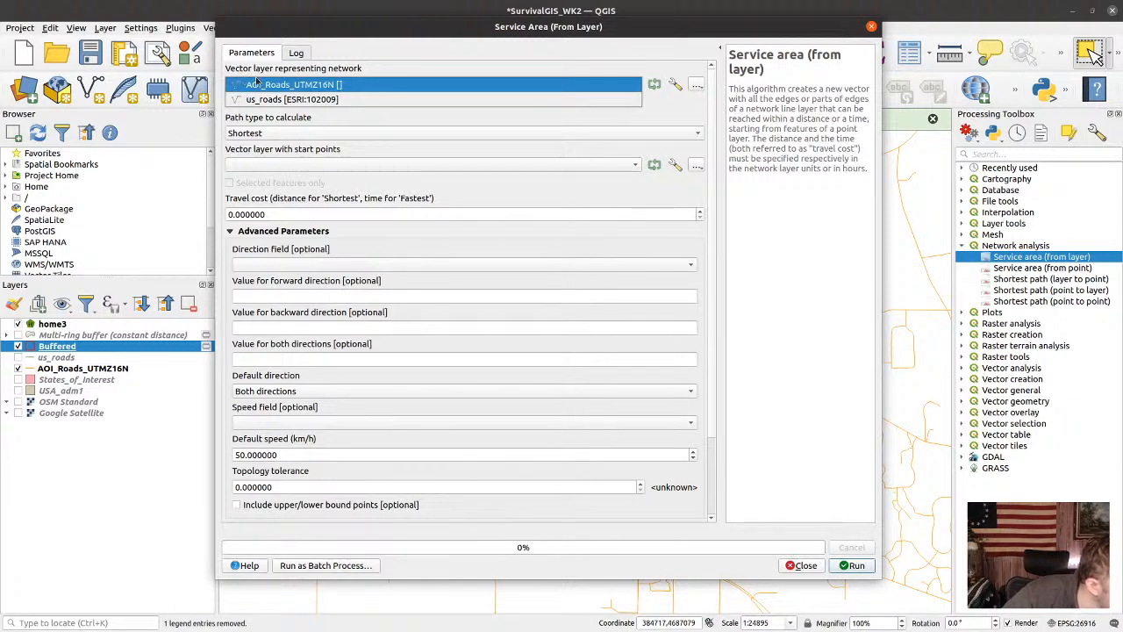
{"action": "left_click", "coordinate": [284, 90]}
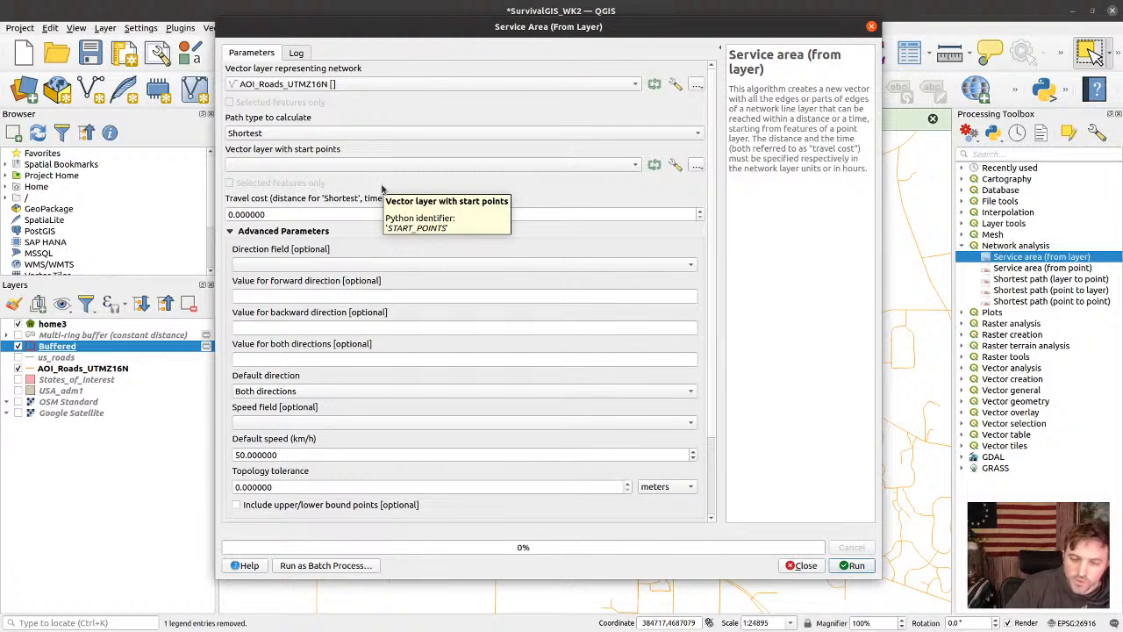
{"action": "left_click", "coordinate": [802, 566]}
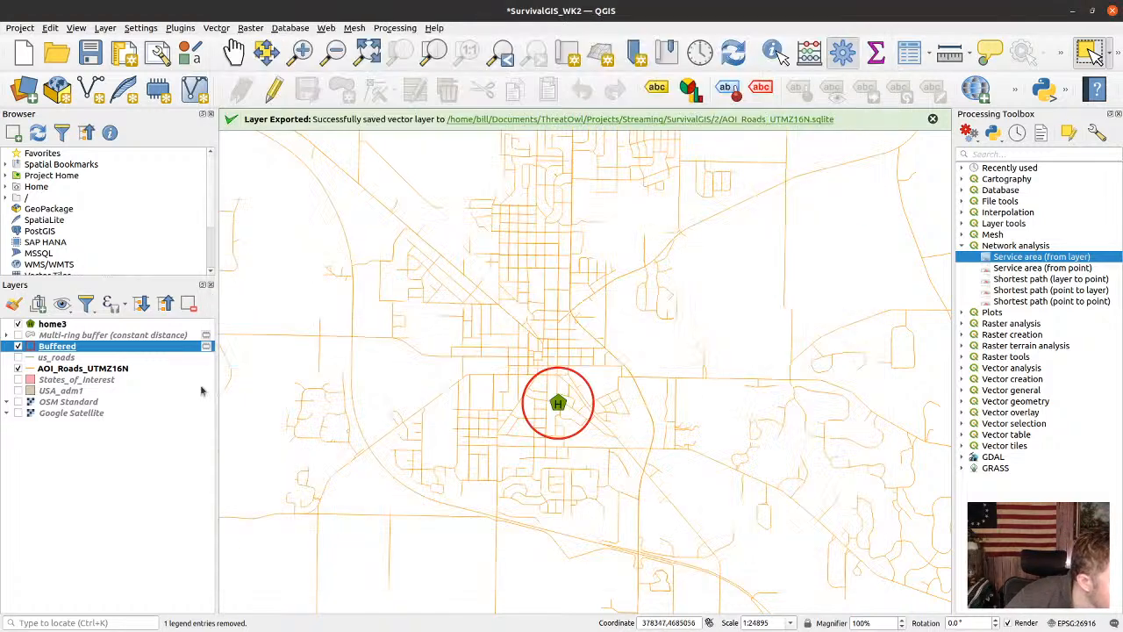
Open the attribute table of AOI_Roads_UTMZ16N, widen it to examine the road fields, and close it
{"action": "left_click", "coordinate": [70, 369]}
{"action": "right_click", "coordinate": [71, 372]}
{"action": "left_click", "coordinate": [146, 226]}
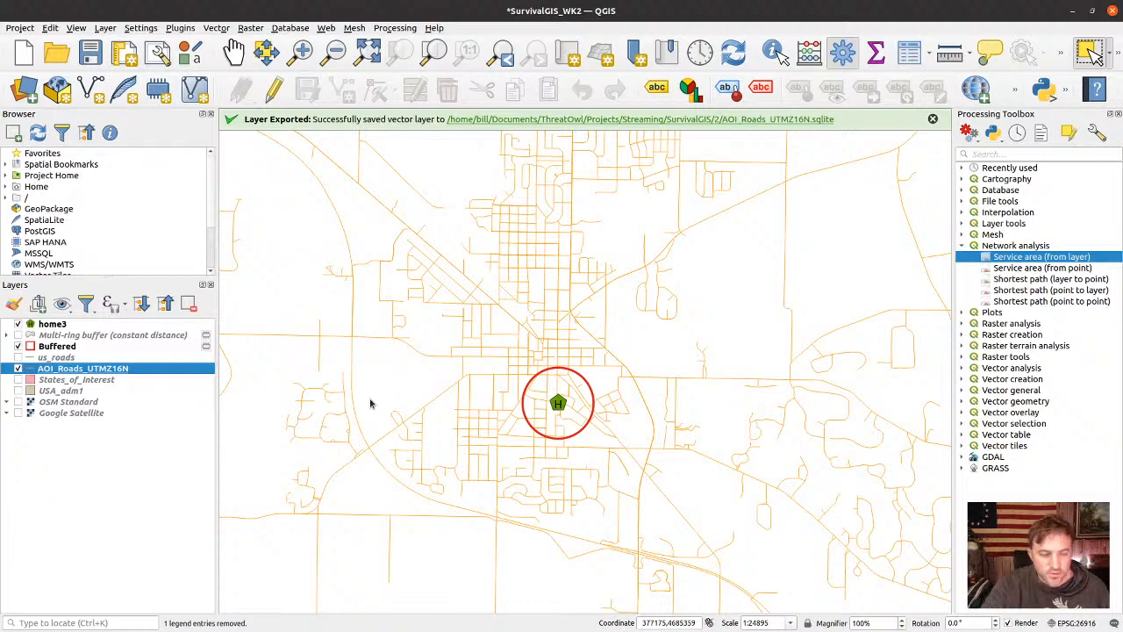
{"action": "key", "text": "F6"}
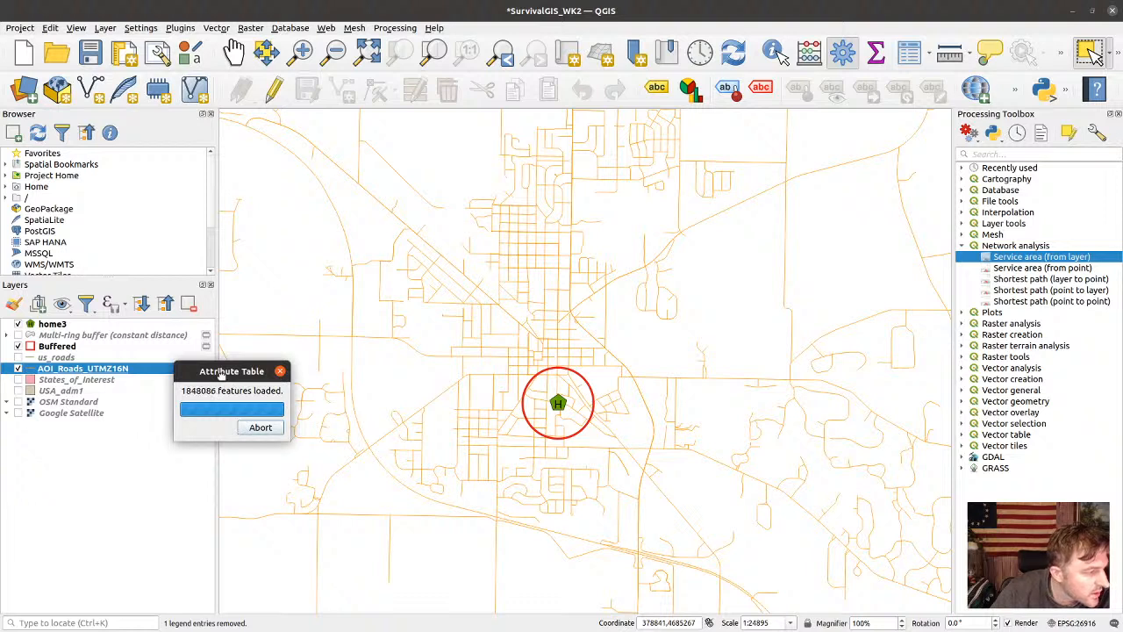
{"action": "left_click_drag", "start_coordinate": [219, 374], "coordinate": [306, 154]}
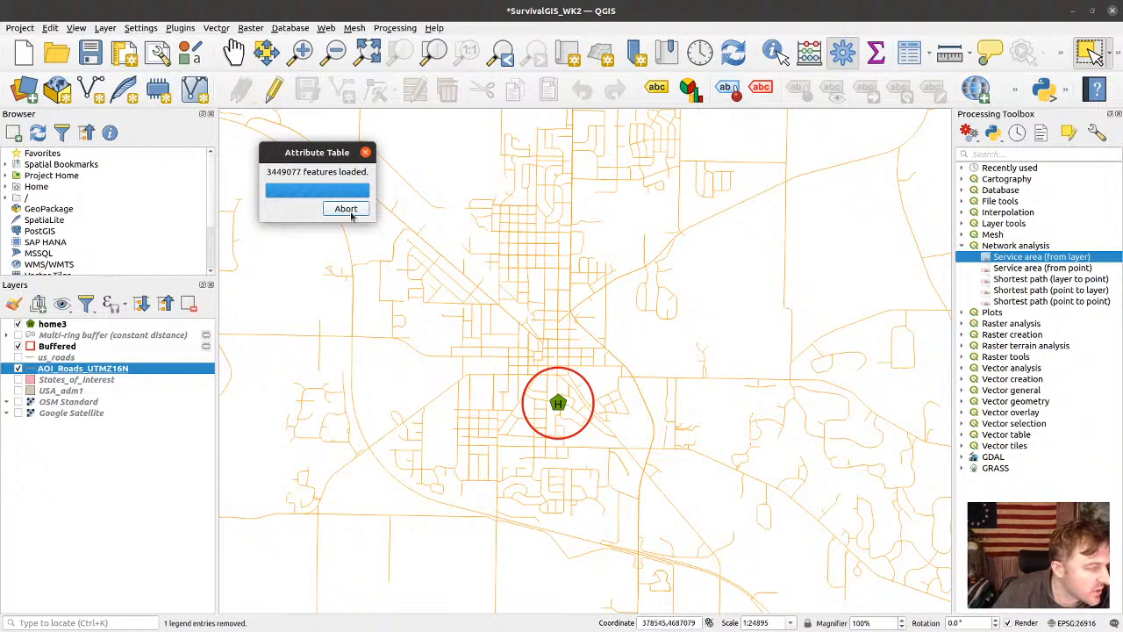
{"action": "left_click", "coordinate": [346, 208]}
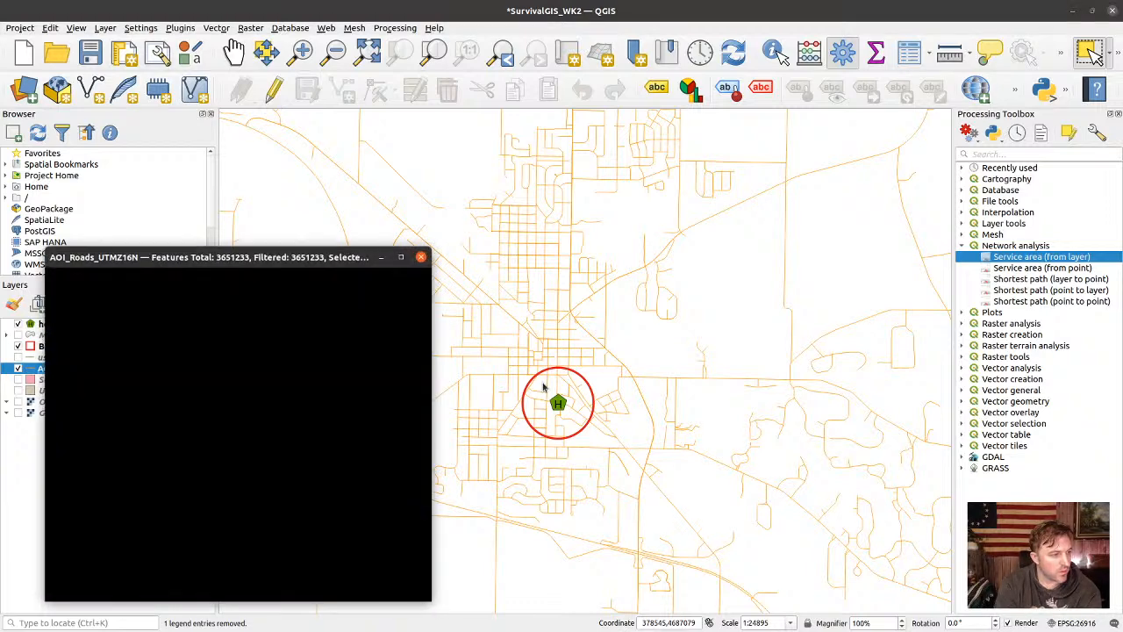
{"action": "left_click", "coordinate": [543, 387]}
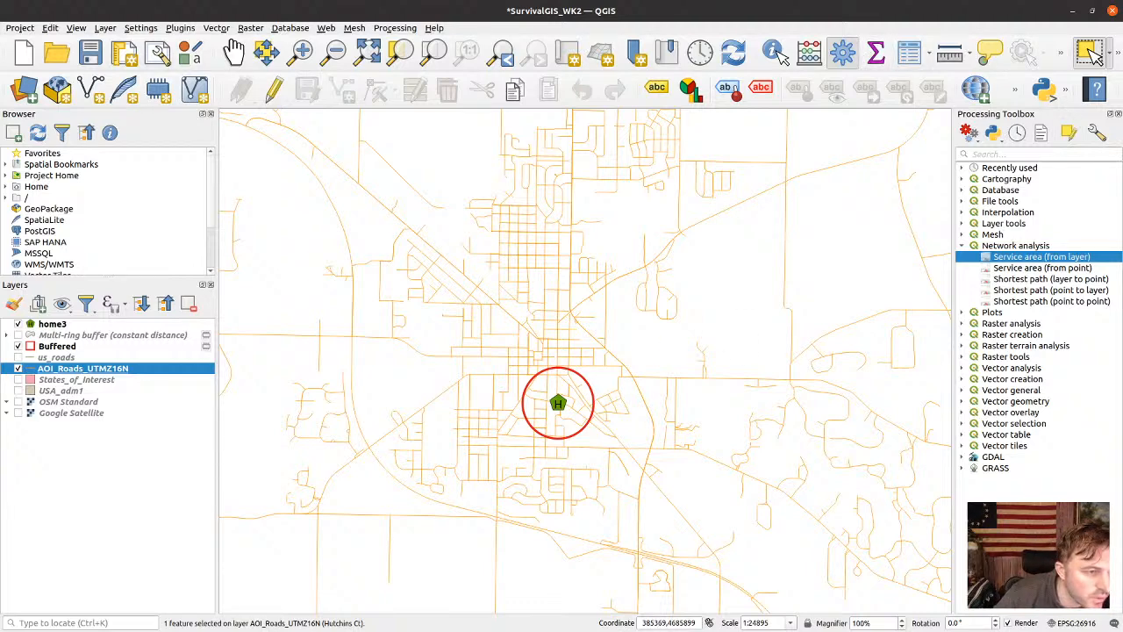
{"action": "key", "text": "alt+Tab"}
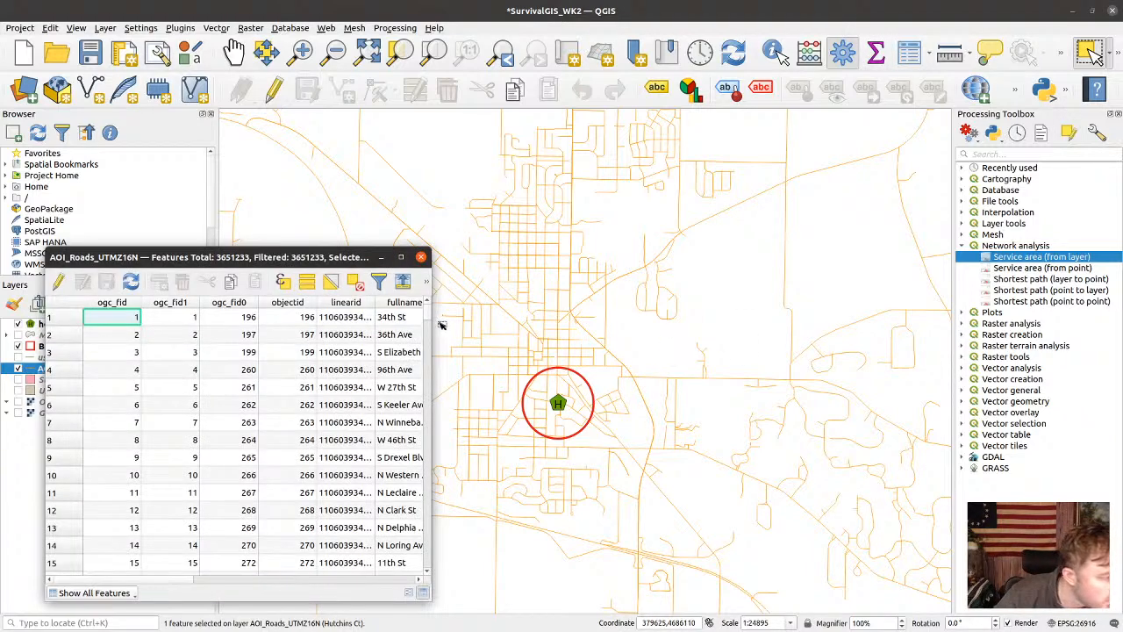
{"action": "left_click_drag", "start_coordinate": [434, 326], "coordinate": [1028, 357]}
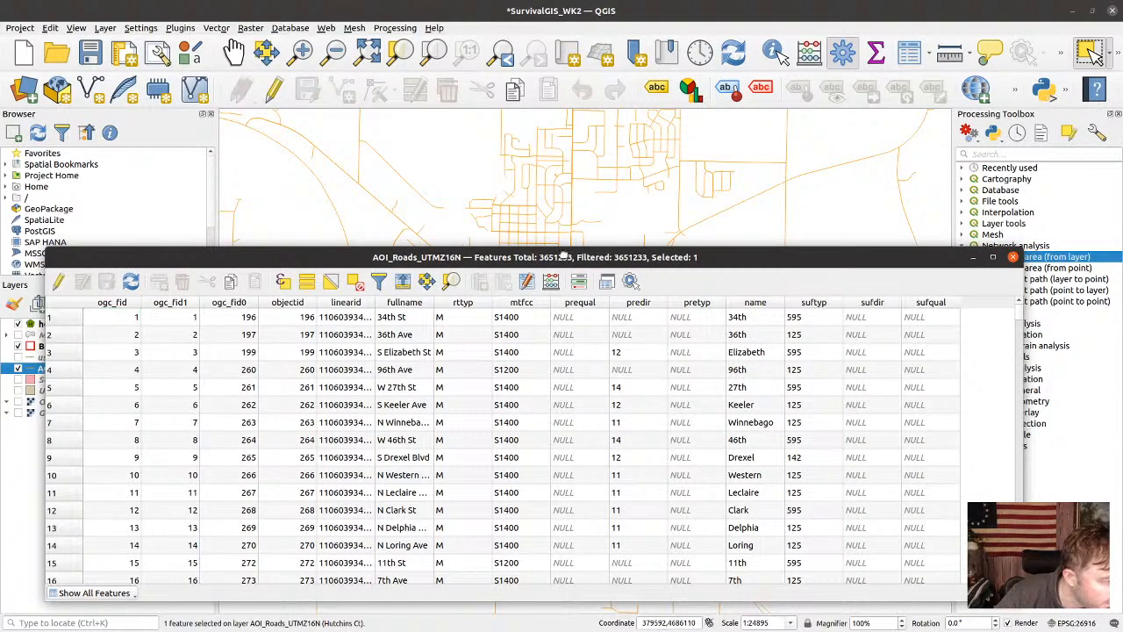
{"action": "left_click_drag", "start_coordinate": [564, 257], "coordinate": [600, 154]}
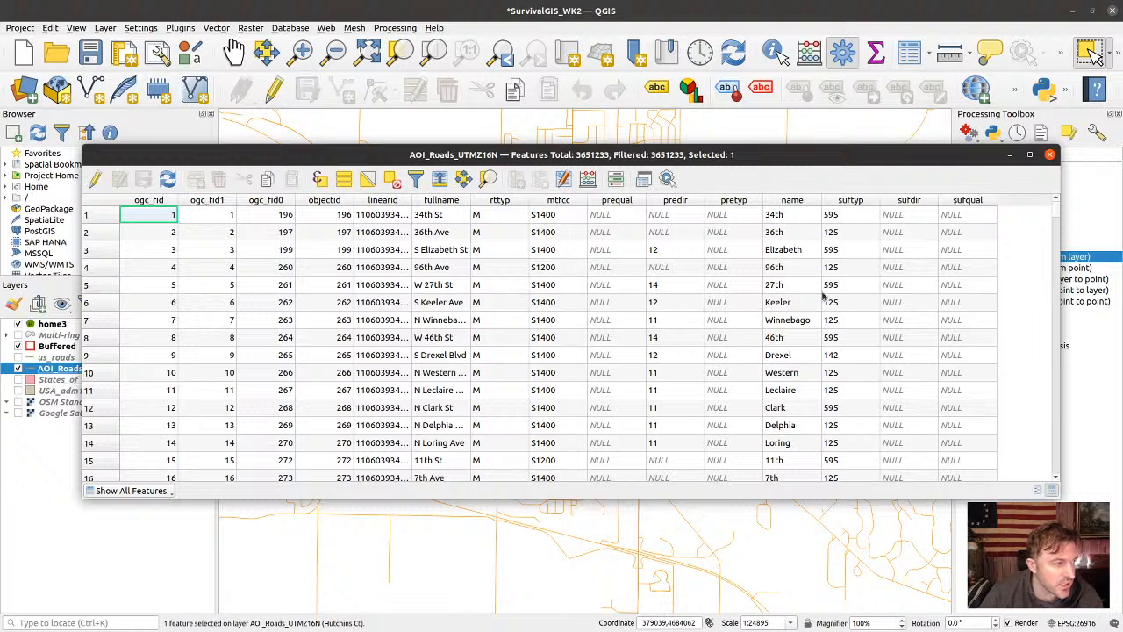
{"action": "left_click", "coordinate": [1050, 155]}
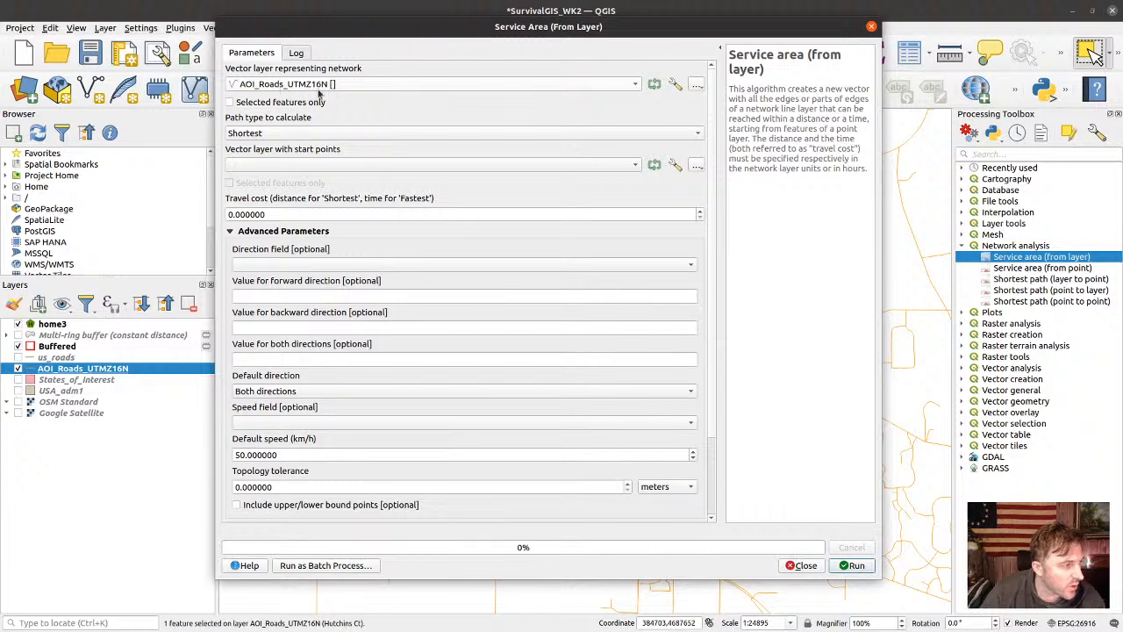
Set up Service area (from layer) on the AOI_Roads_UTMZ16N network with home3 as start points and a travel cost of 400
{"action": "left_click", "coordinate": [324, 170]}
{"action": "left_click", "coordinate": [323, 168]}
{"action": "key", "text": "Tab"}
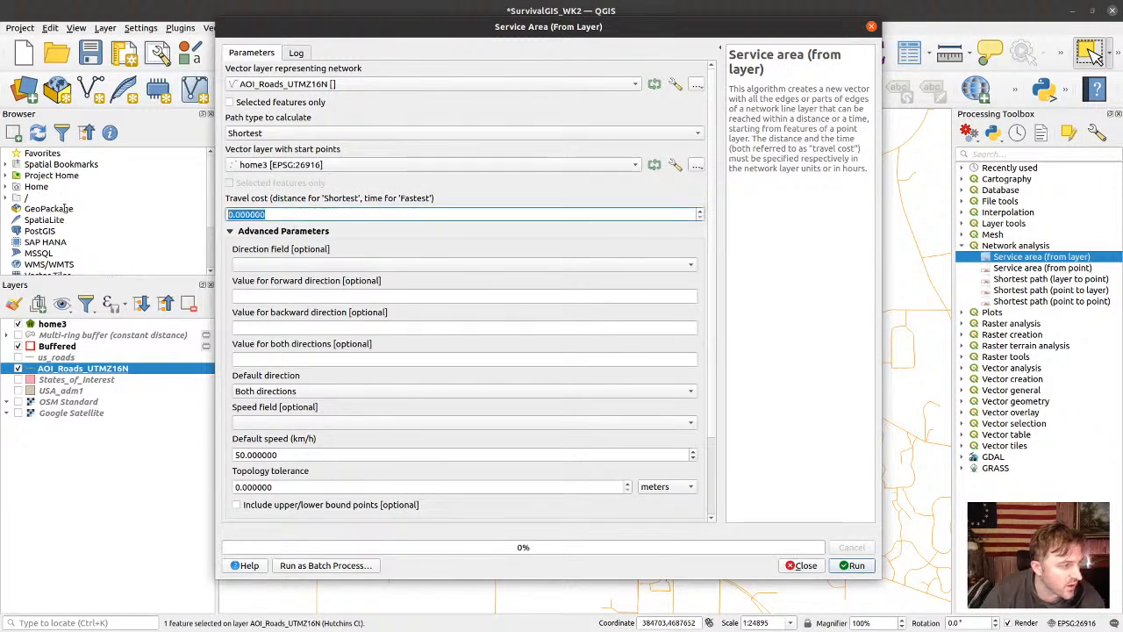
{"action": "type", "text": "4500"}
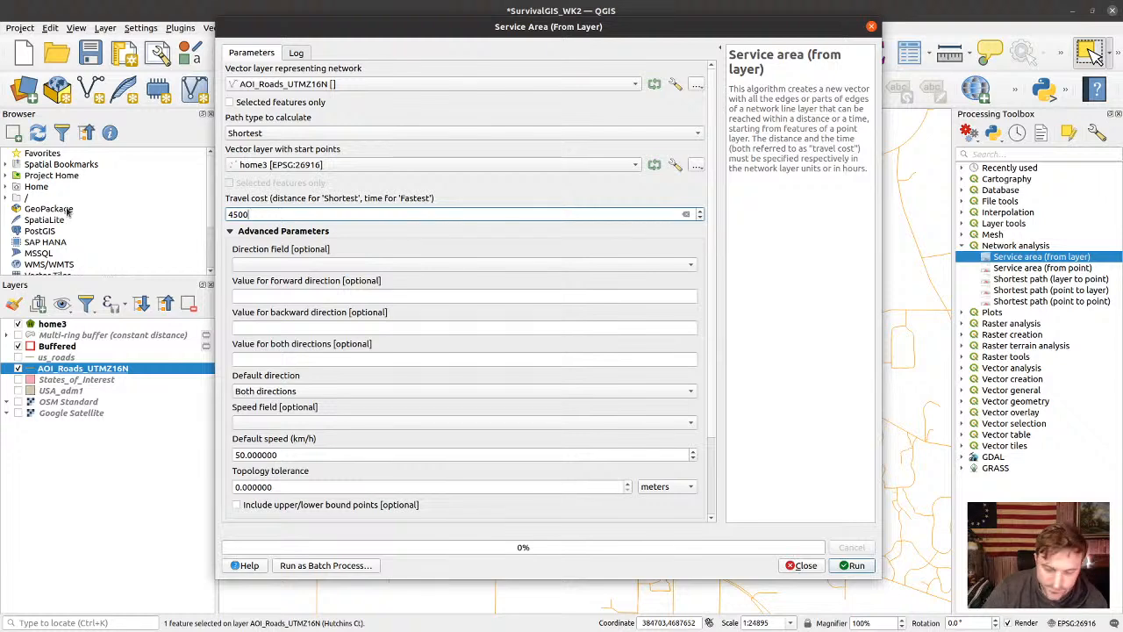
{"action": "key", "text": "BackSpace"}
{"action": "key", "text": "BackSpace"}
{"action": "key", "text": "BackSpace"}
{"action": "type", "text": "00"}
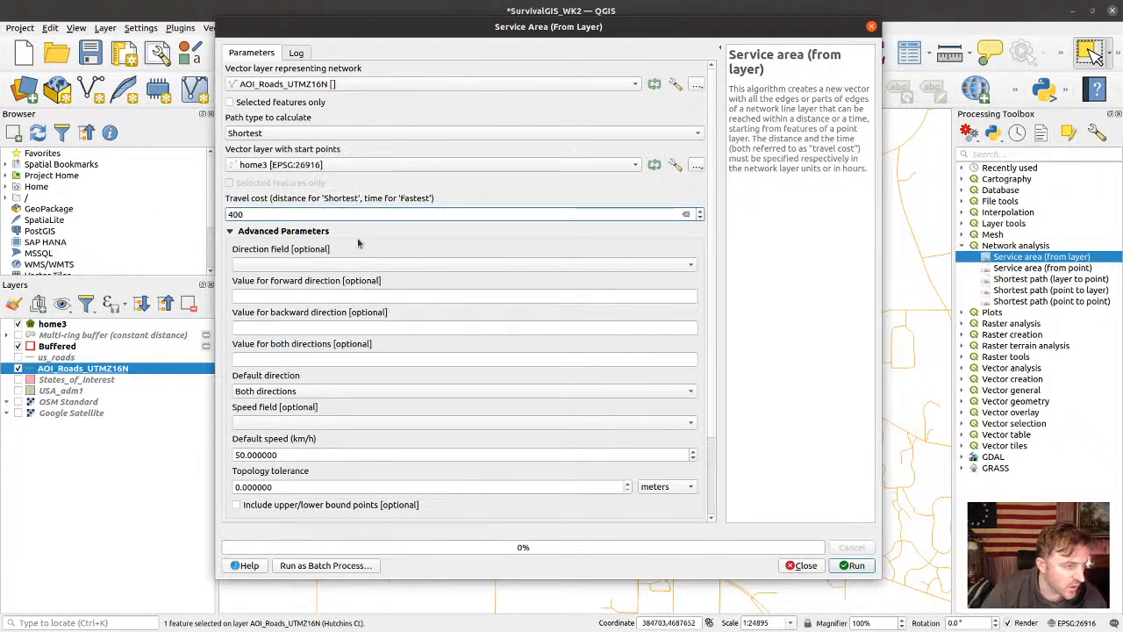
{"action": "left_click", "coordinate": [446, 200]}
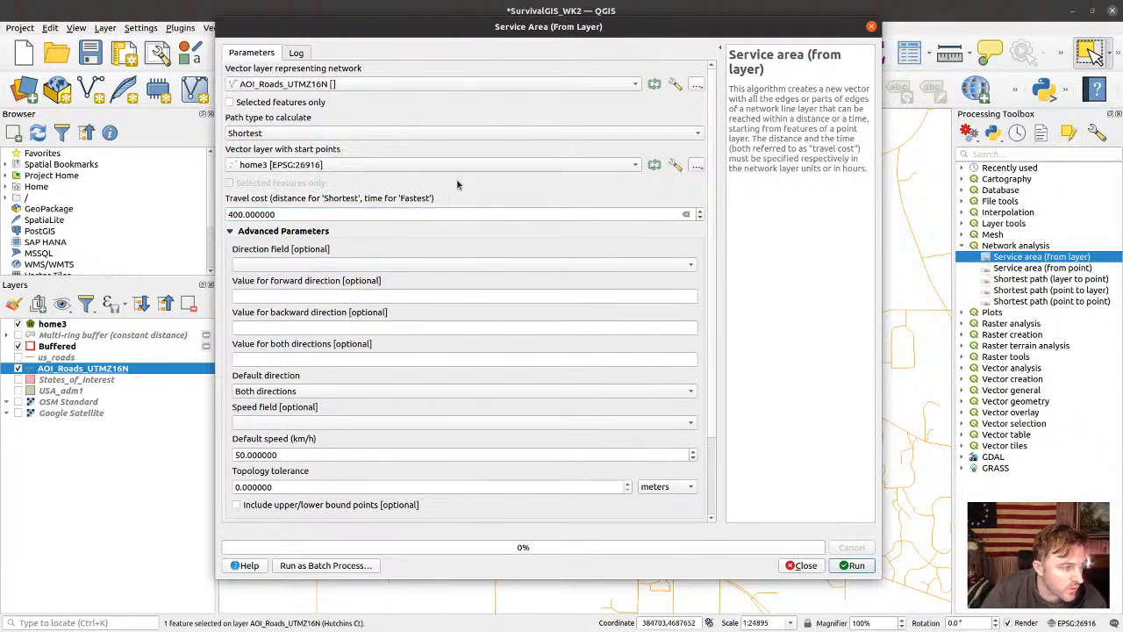
Run the service area calculation with the default both-directions setting, outputting the service area lines to a temporary layer
{"action": "left_click_drag", "start_coordinate": [486, 26], "coordinate": [495, 47]}
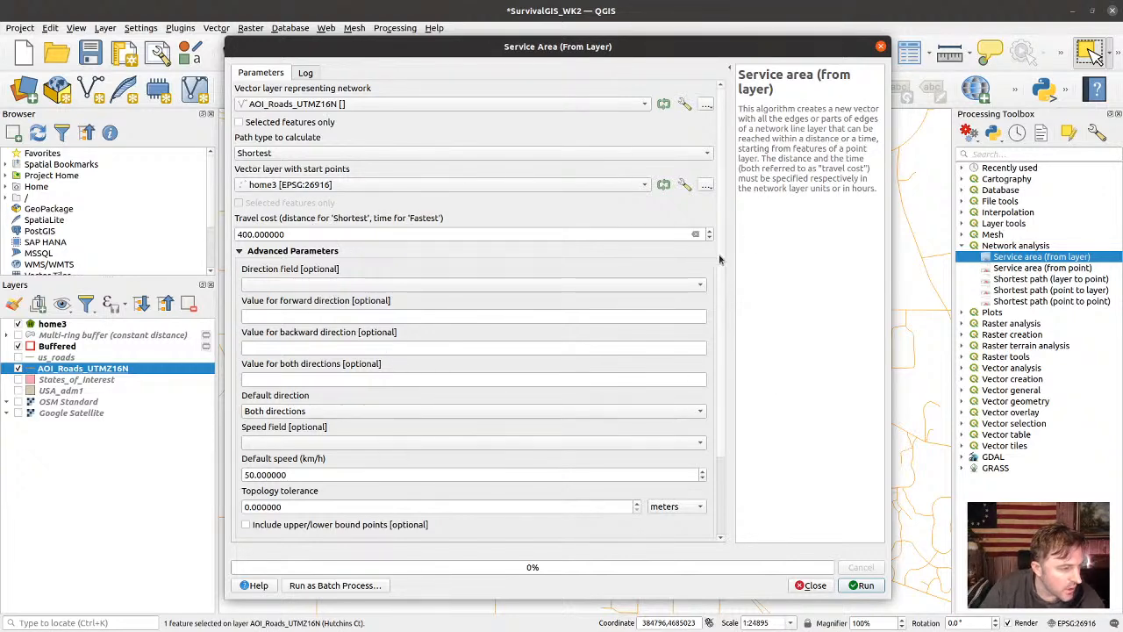
{"action": "scroll", "coordinate": [720, 308], "scroll_direction": "down", "scroll_amount": 2}
{"action": "left_click", "coordinate": [862, 585]}
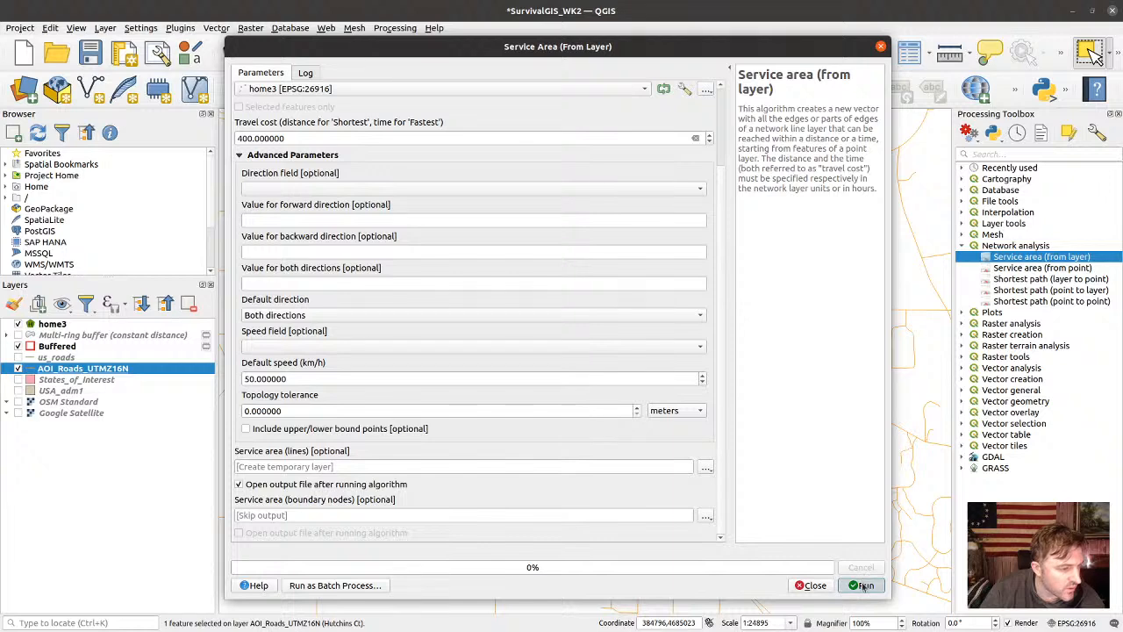